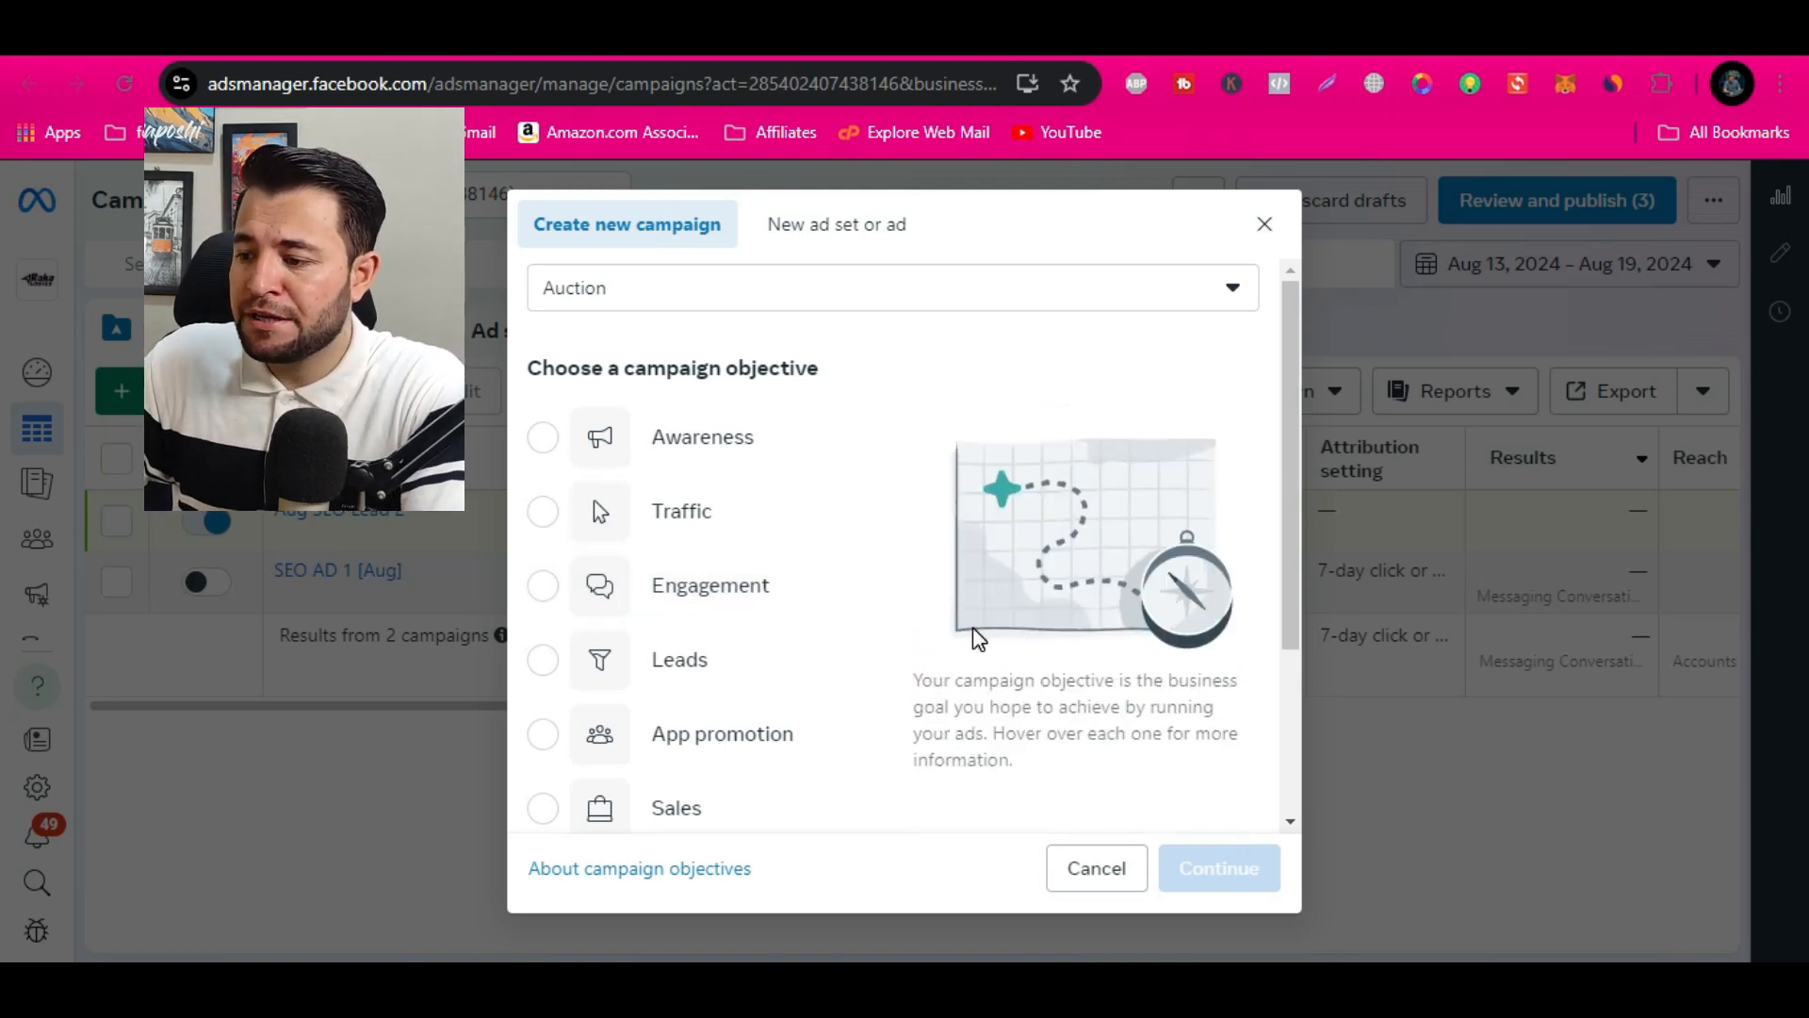
# Create a new Auction campaign with the Engagement objective, using the manual engagement campaign setup
pyautogui.scroll(-2, 970, 627)
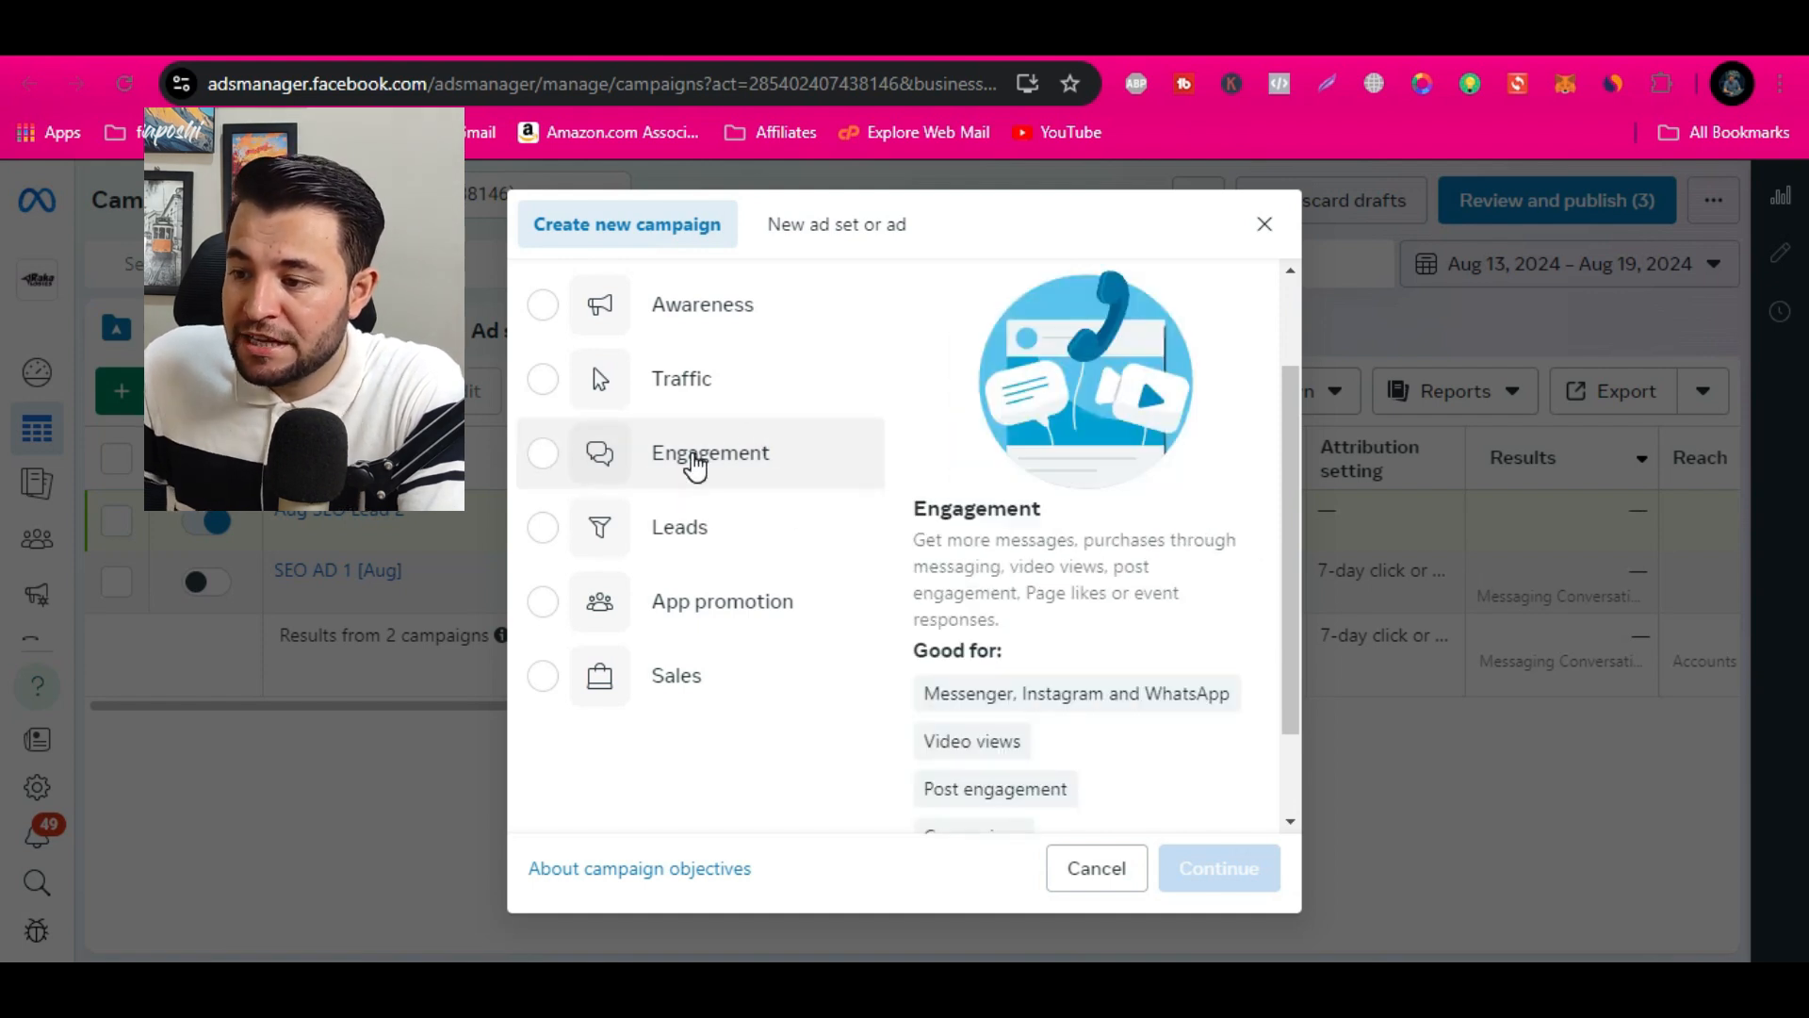
pyautogui.click(695, 462)
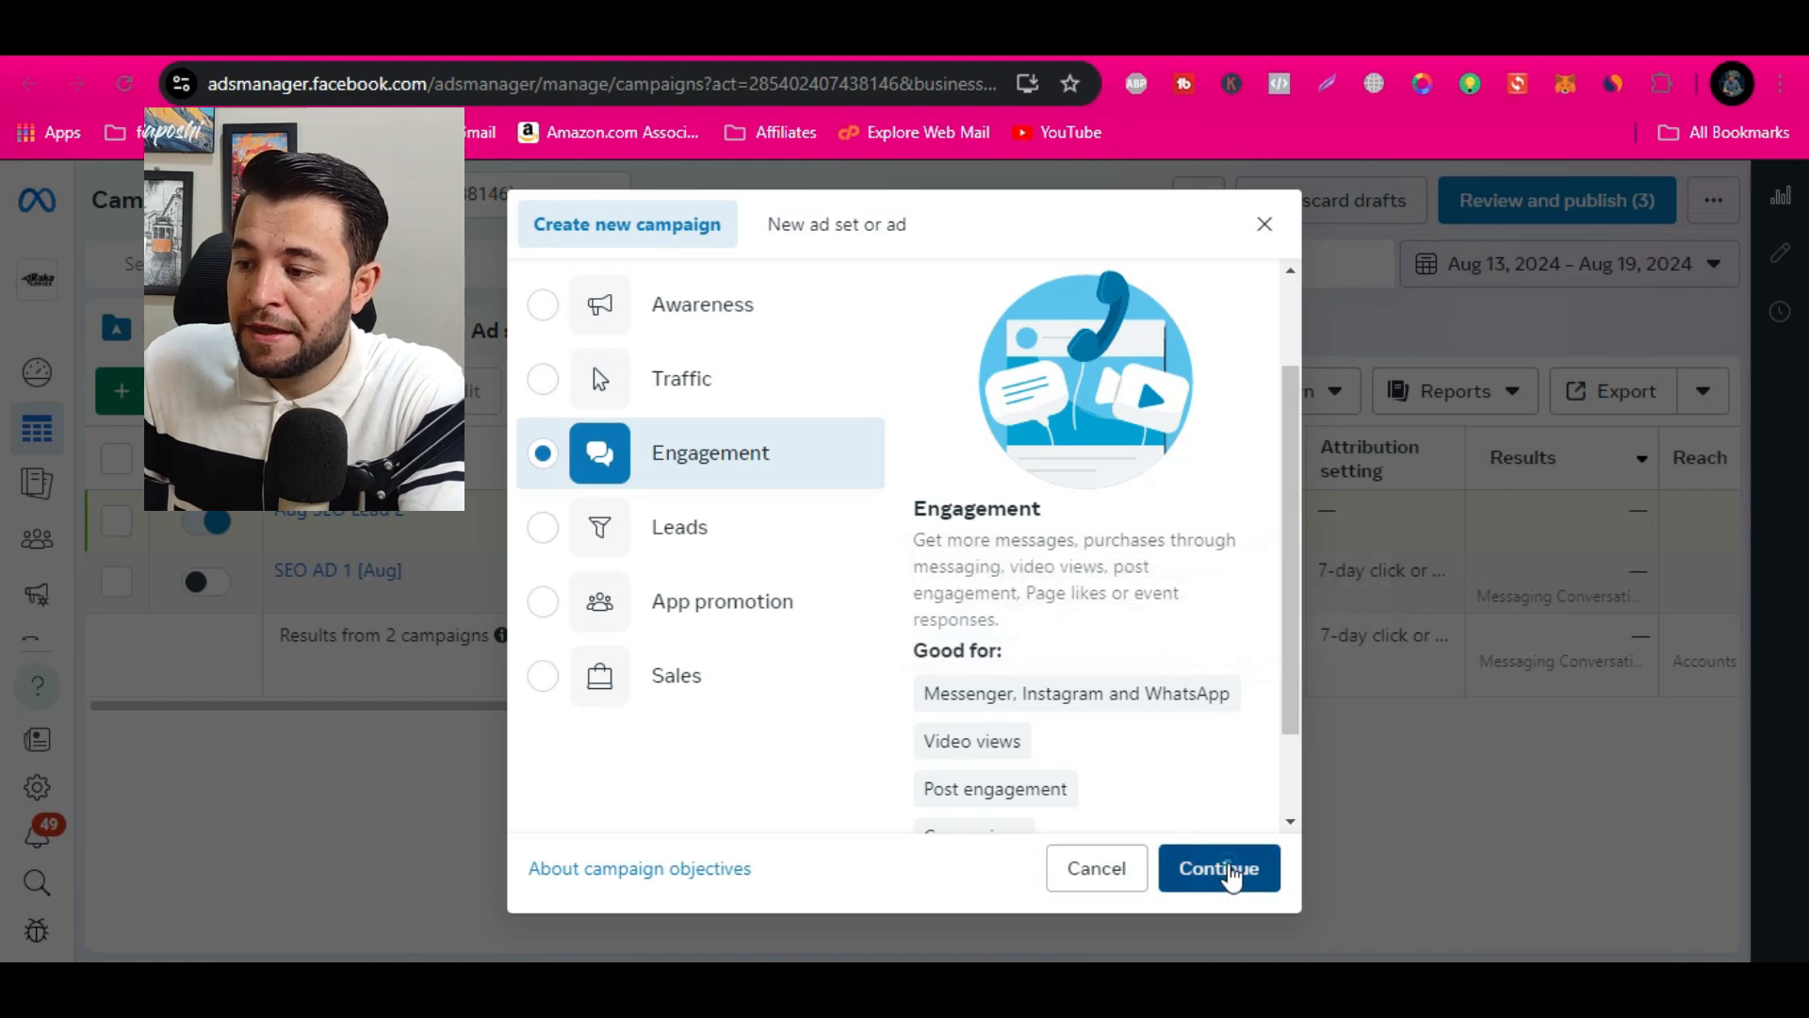
pyautogui.click(1214, 864)
pyautogui.click(779, 665)
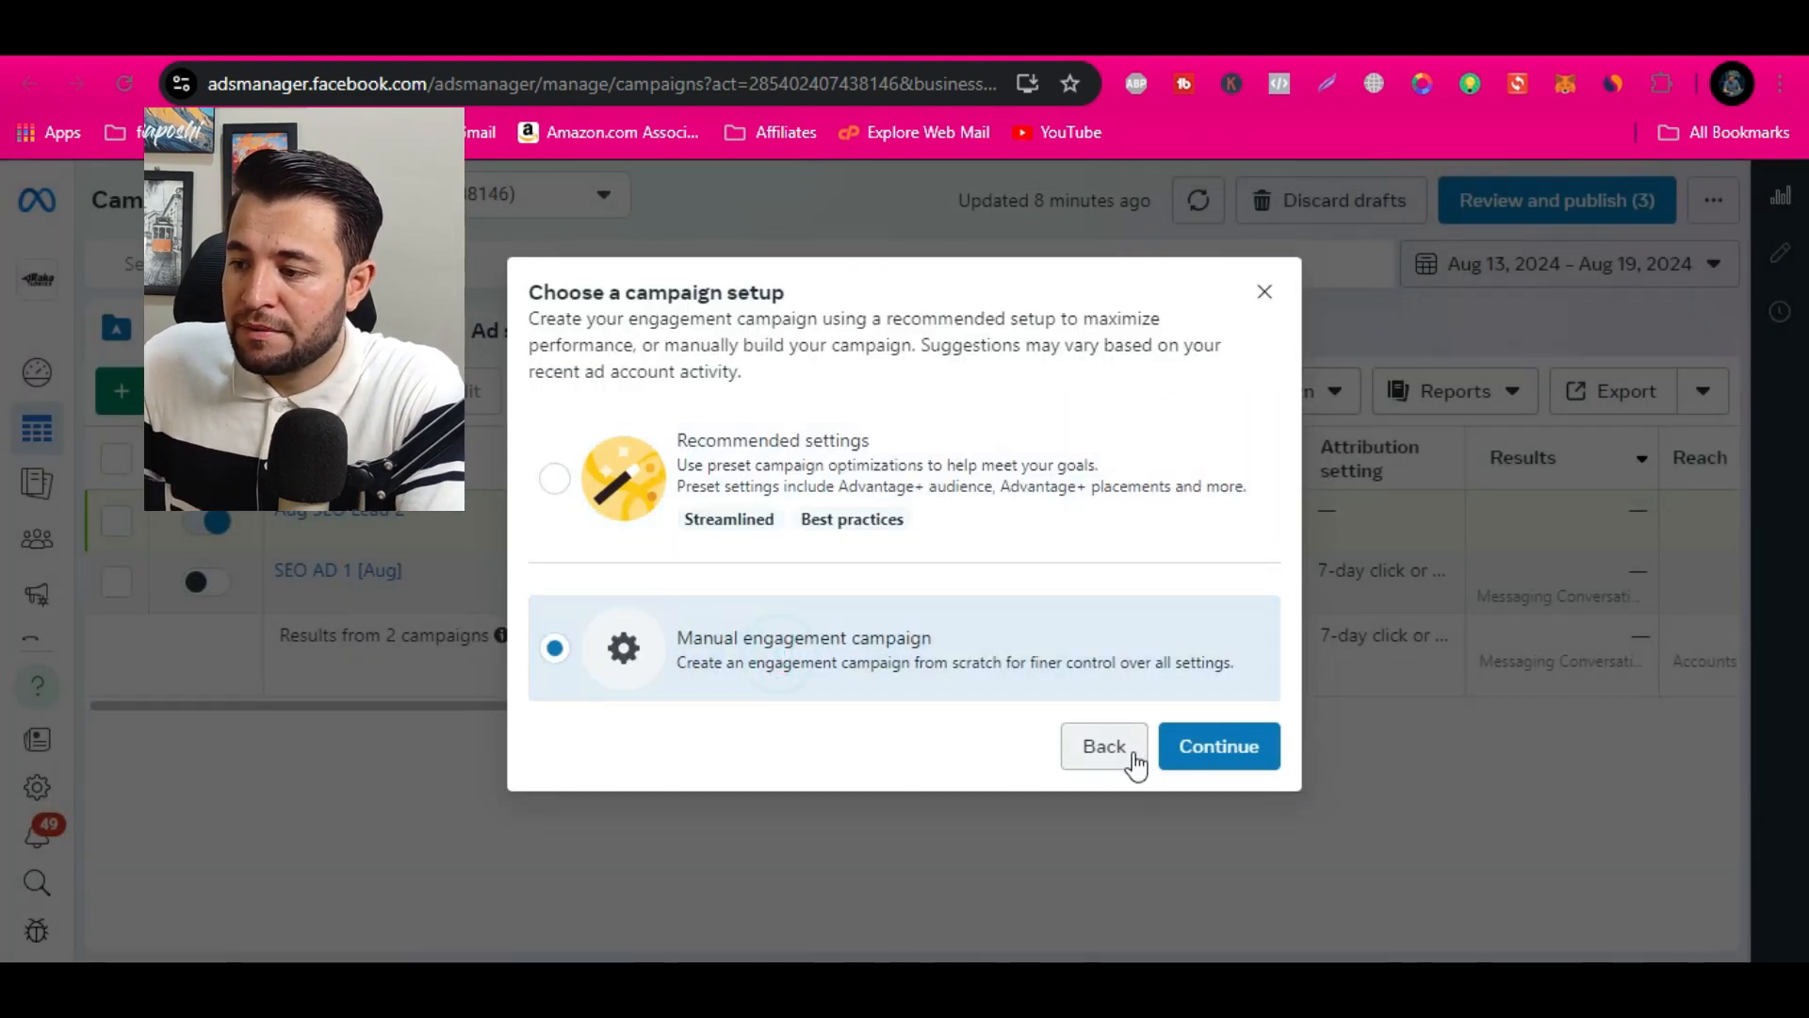
pyautogui.click(1197, 751)
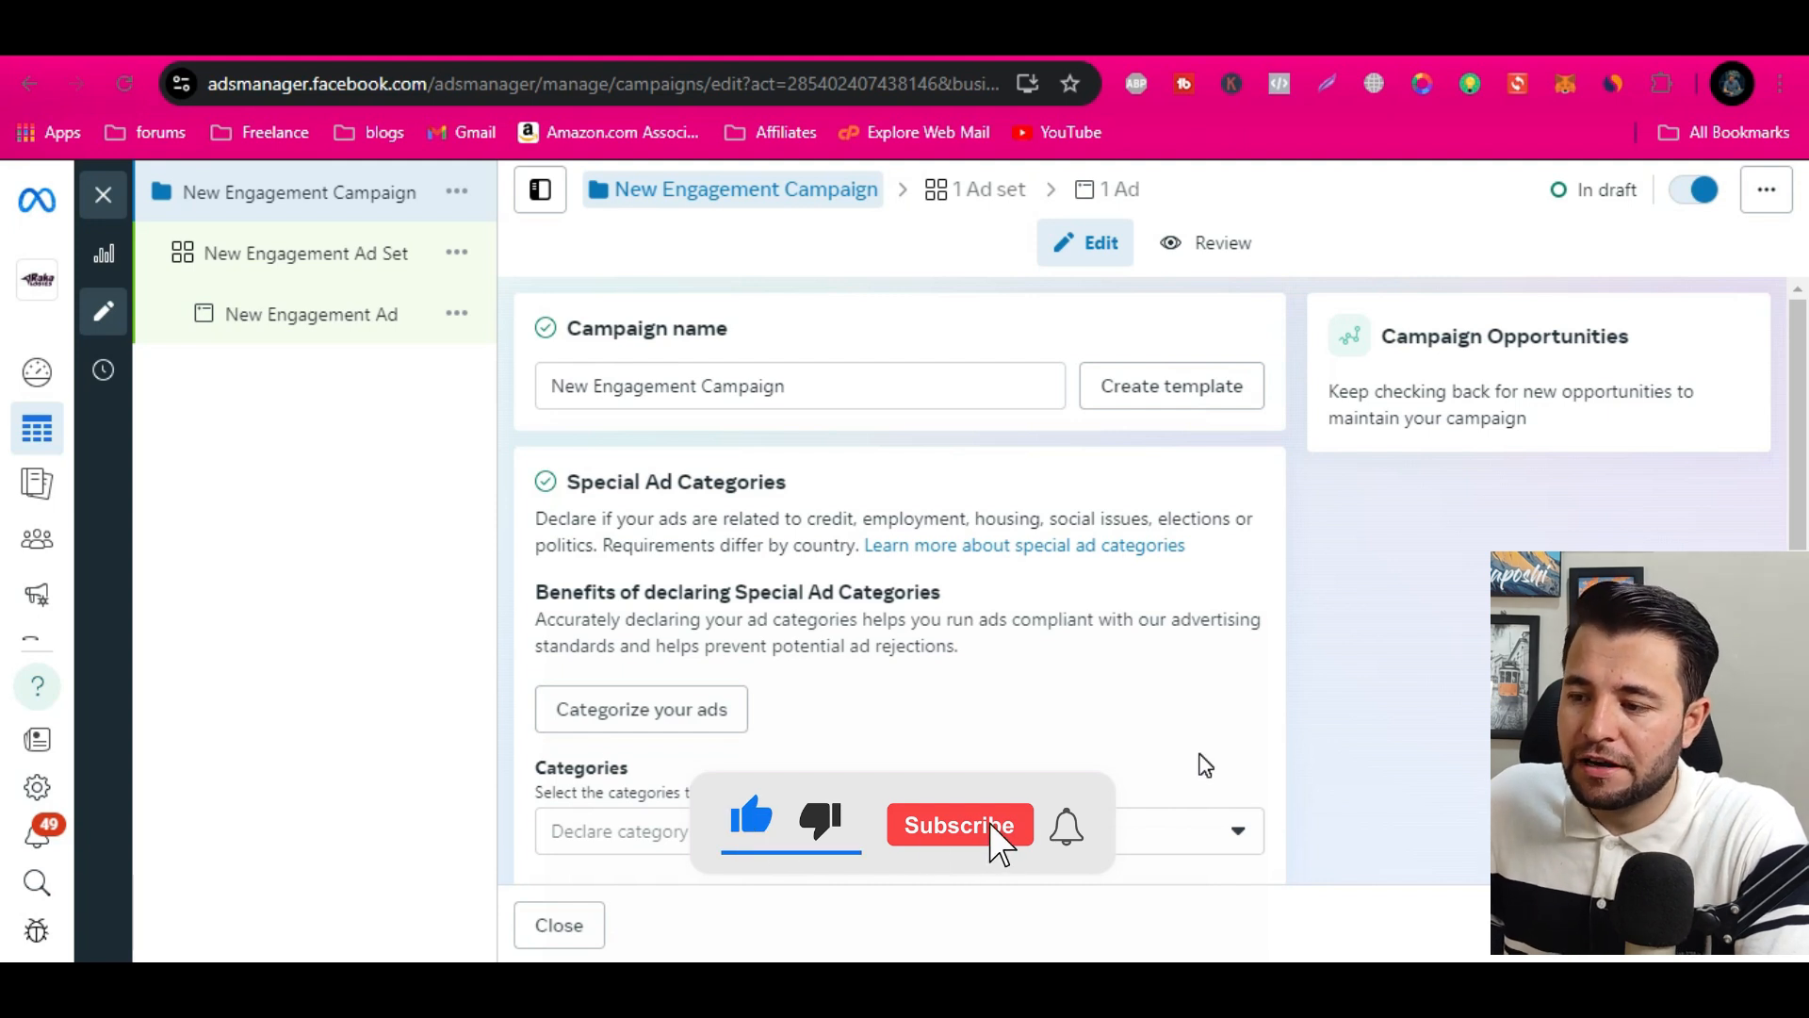
# Review the campaign name and details, and expand the additional campaign detail options to check the spending limit setting
pyautogui.click(845, 388)
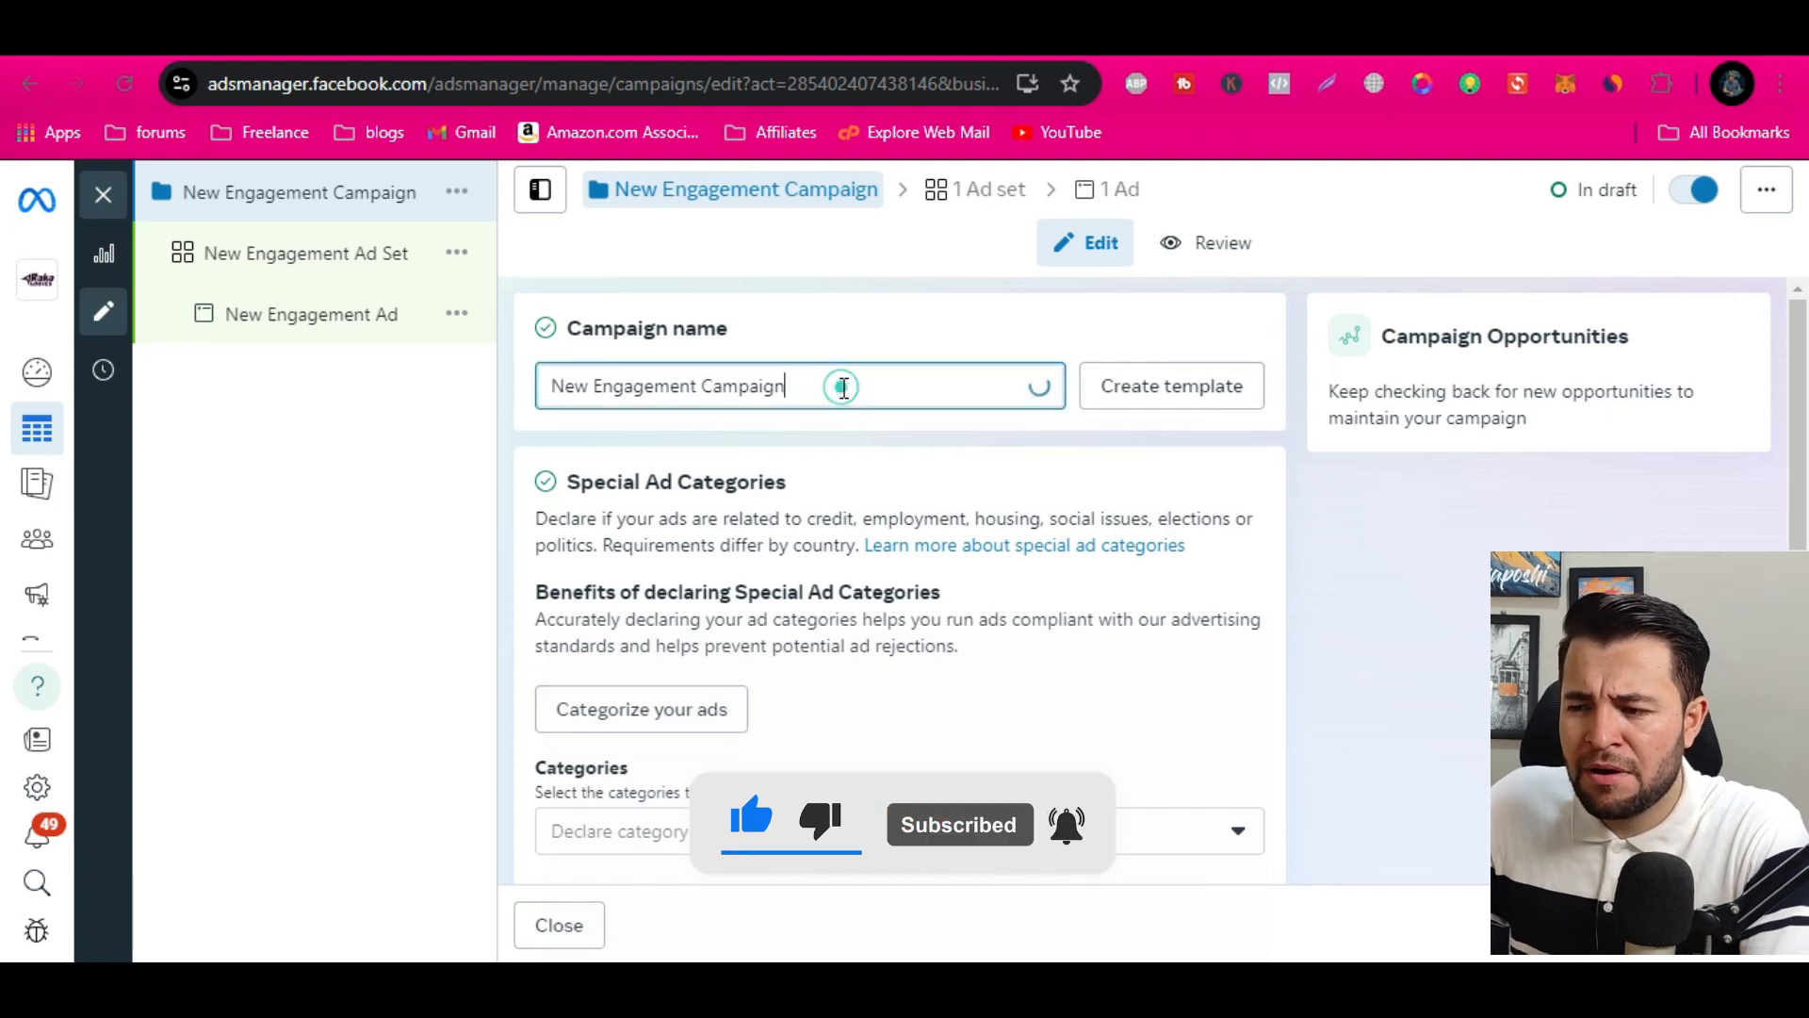
pyautogui.doubleClick(845, 388)
pyautogui.tripleClick(845, 387)
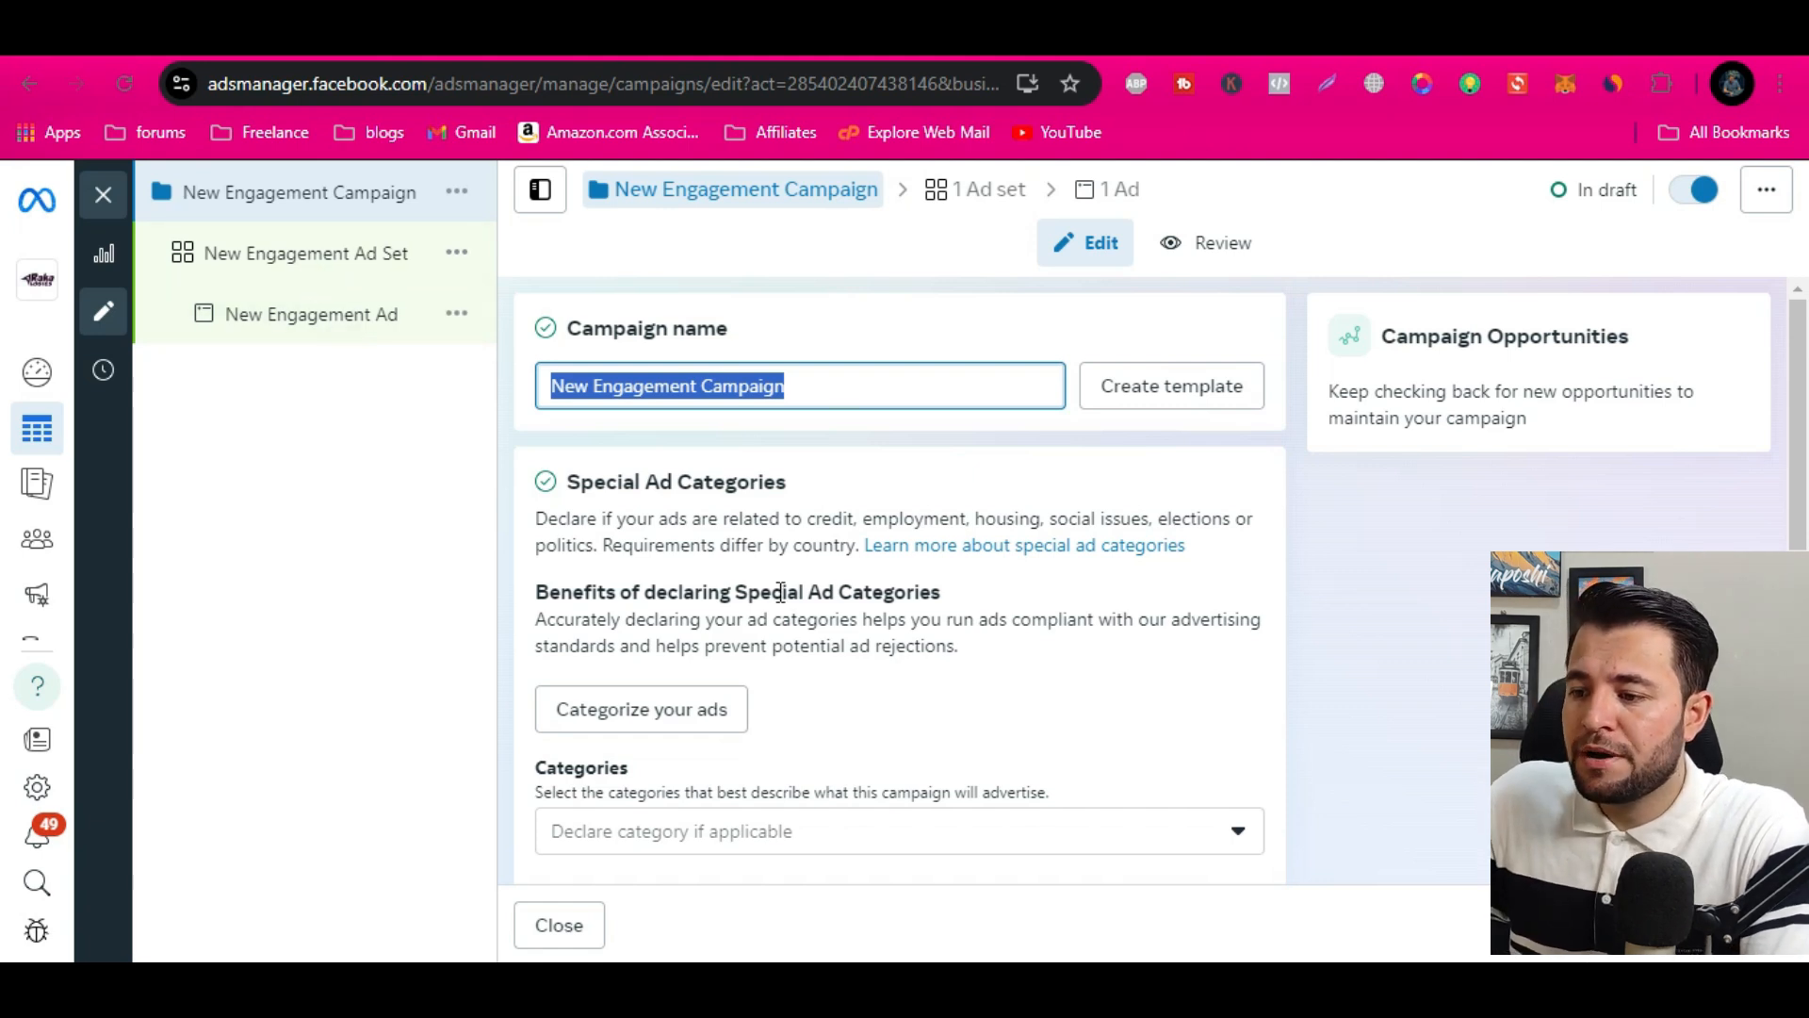
pyautogui.scroll(-5, 820, 670)
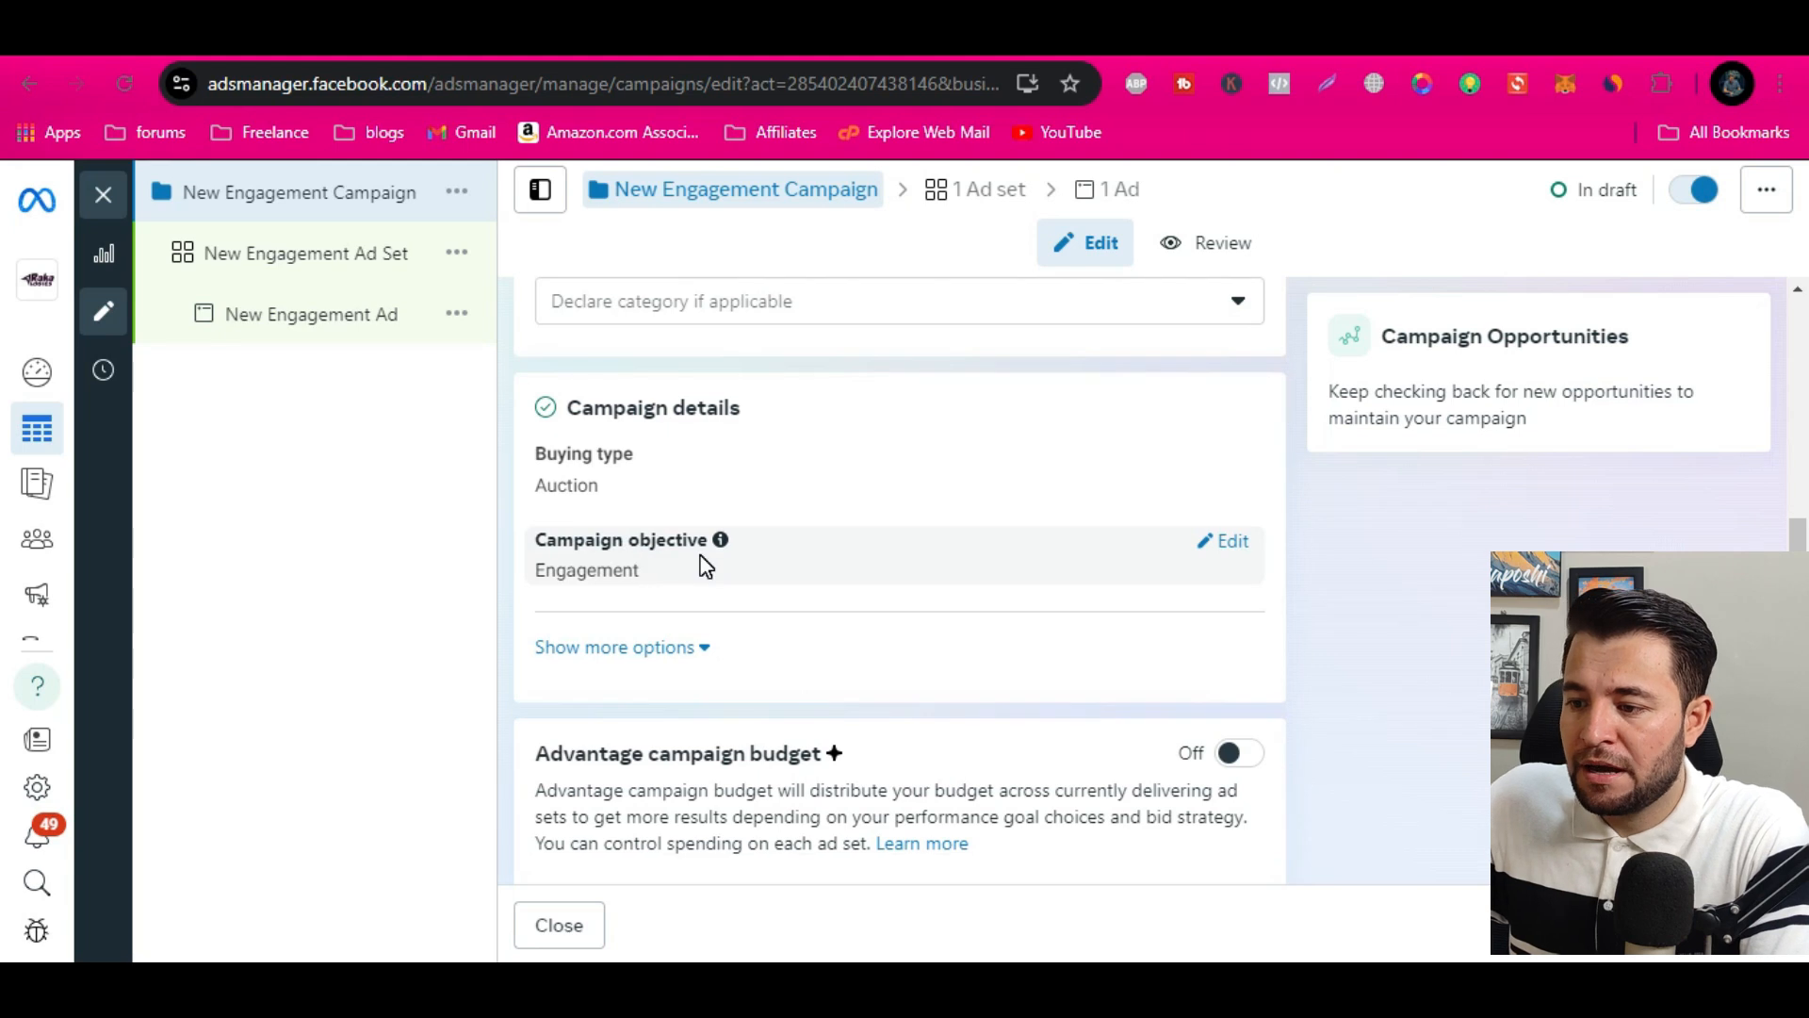
pyautogui.scroll(-1, 702, 575)
pyautogui.click(671, 516)
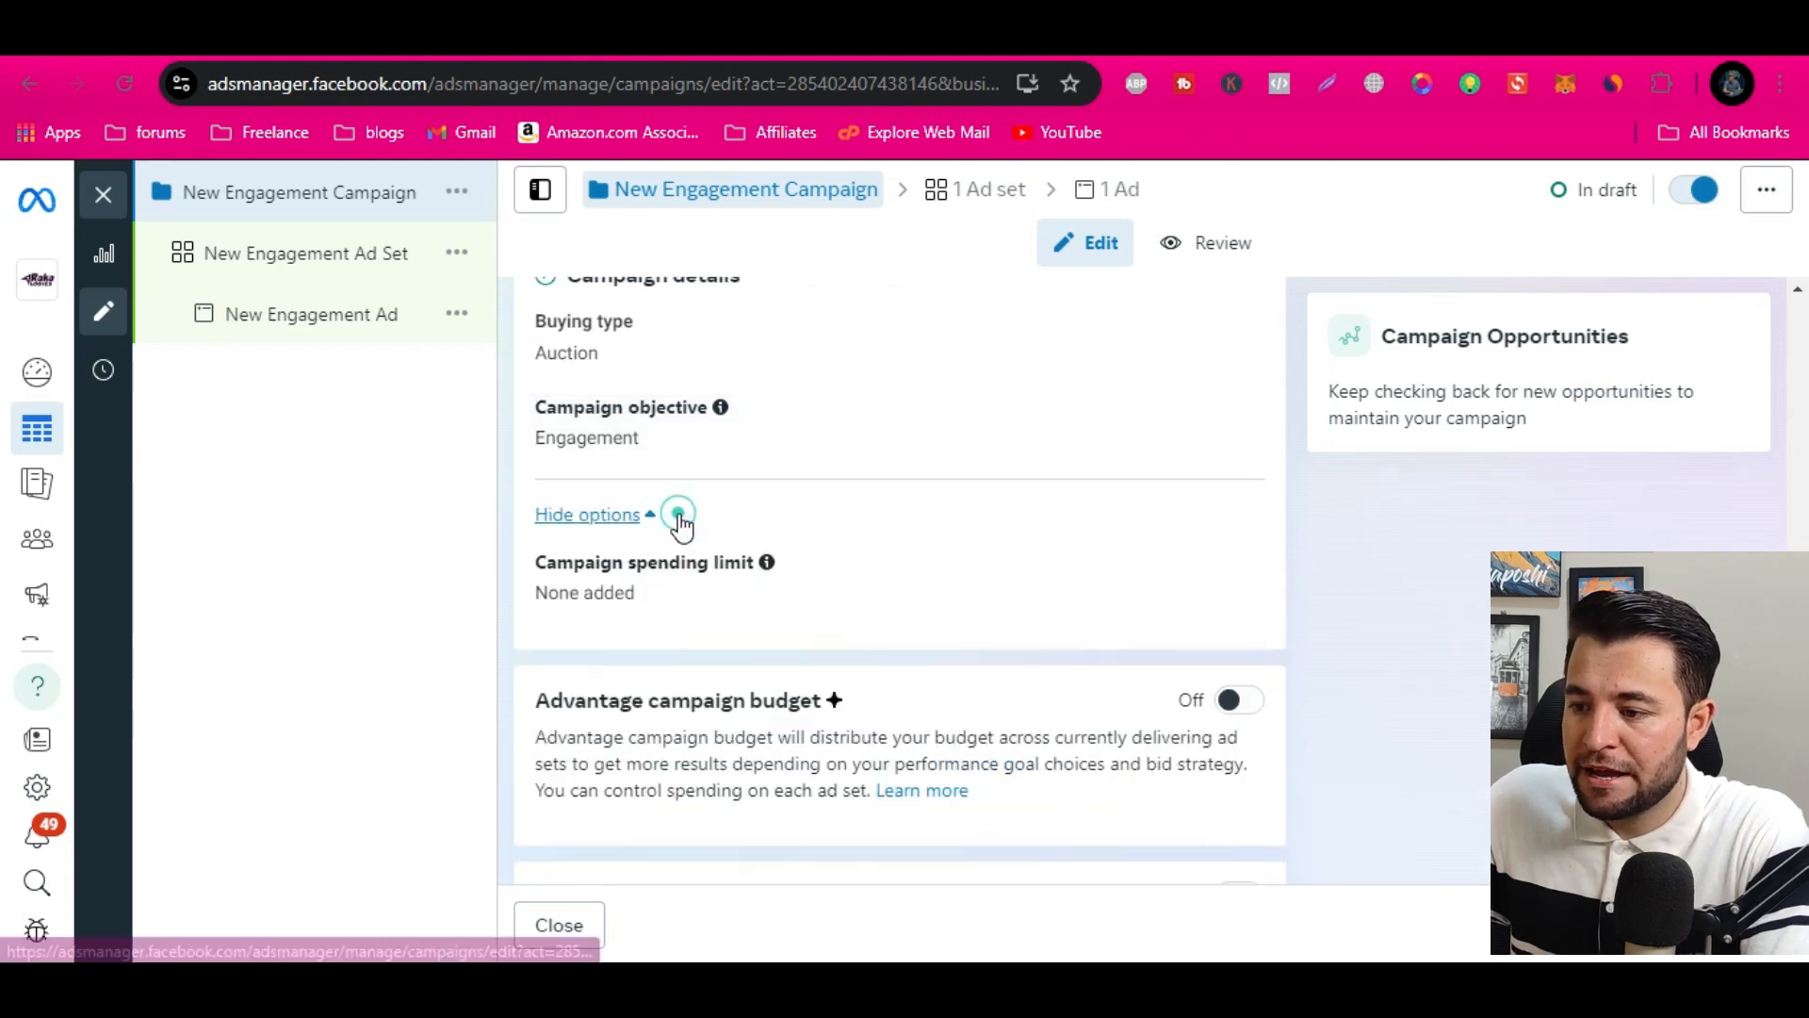
# In the New Engagement Ad Set, deselect Messenger and Instagram so WhatsApp is the only messaging destination
pyautogui.click(354, 260)
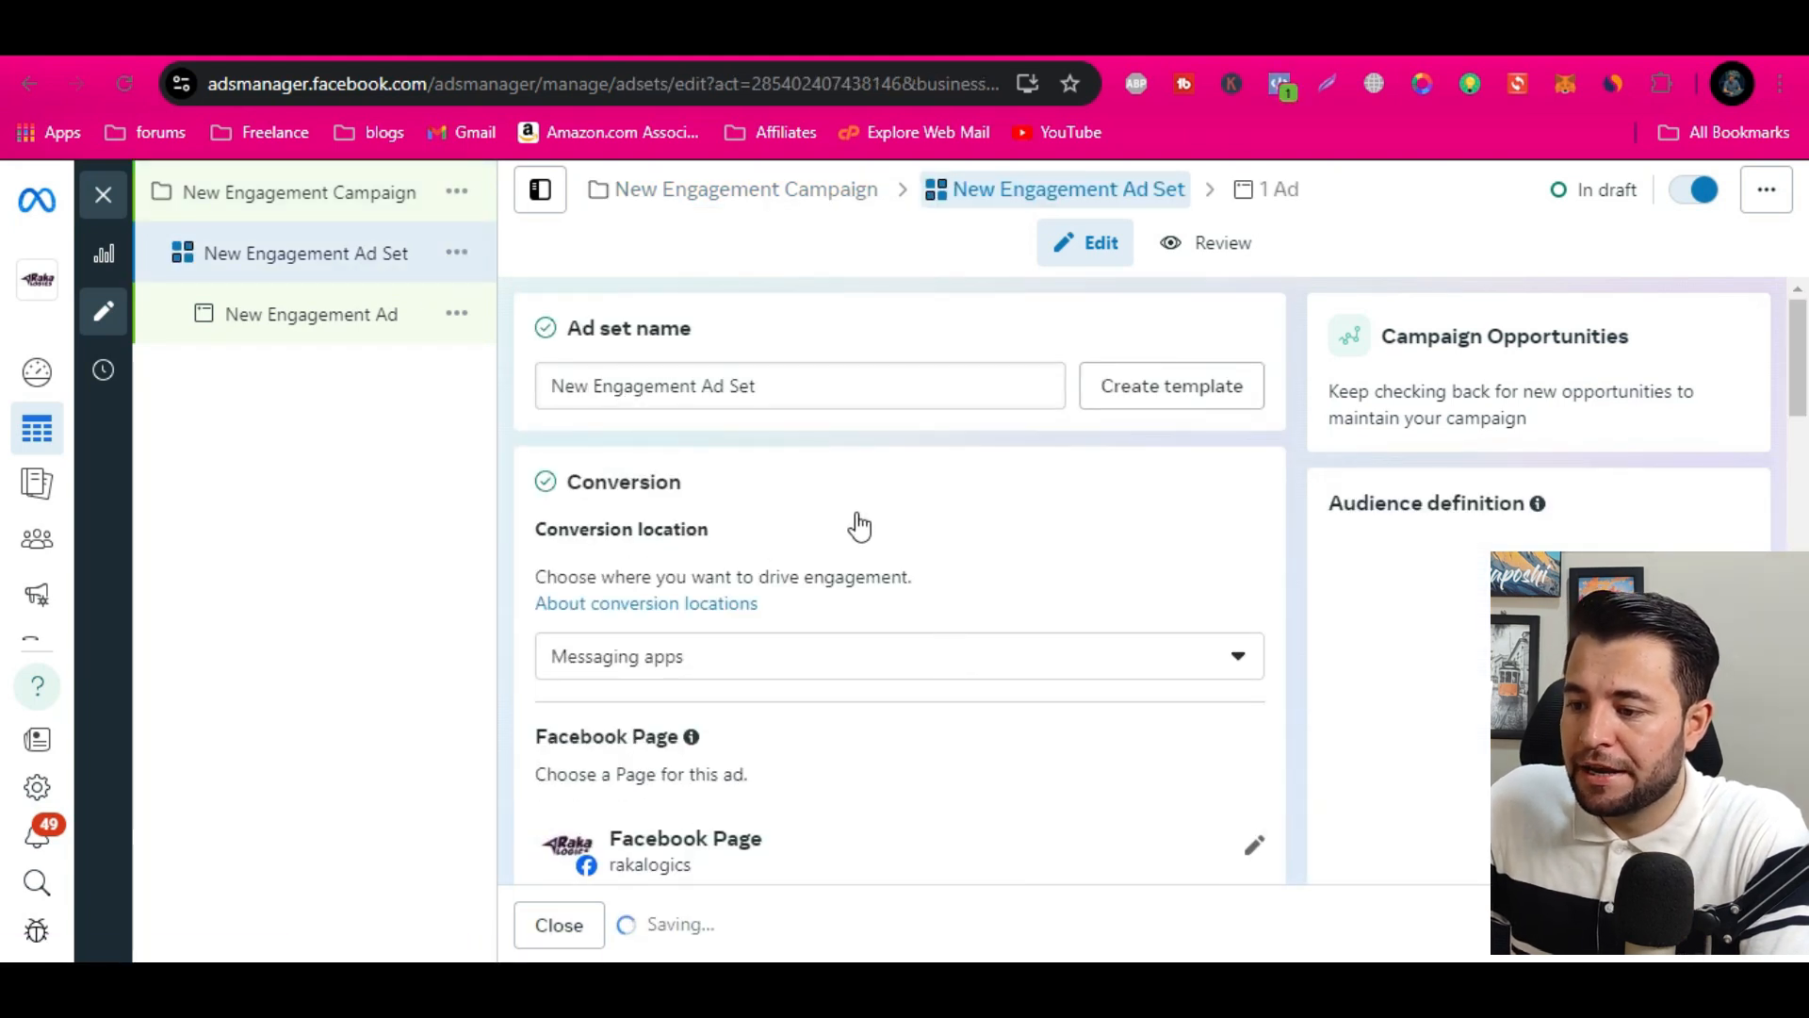
pyautogui.scroll(-3, 857, 525)
pyautogui.scroll(-1, 860, 525)
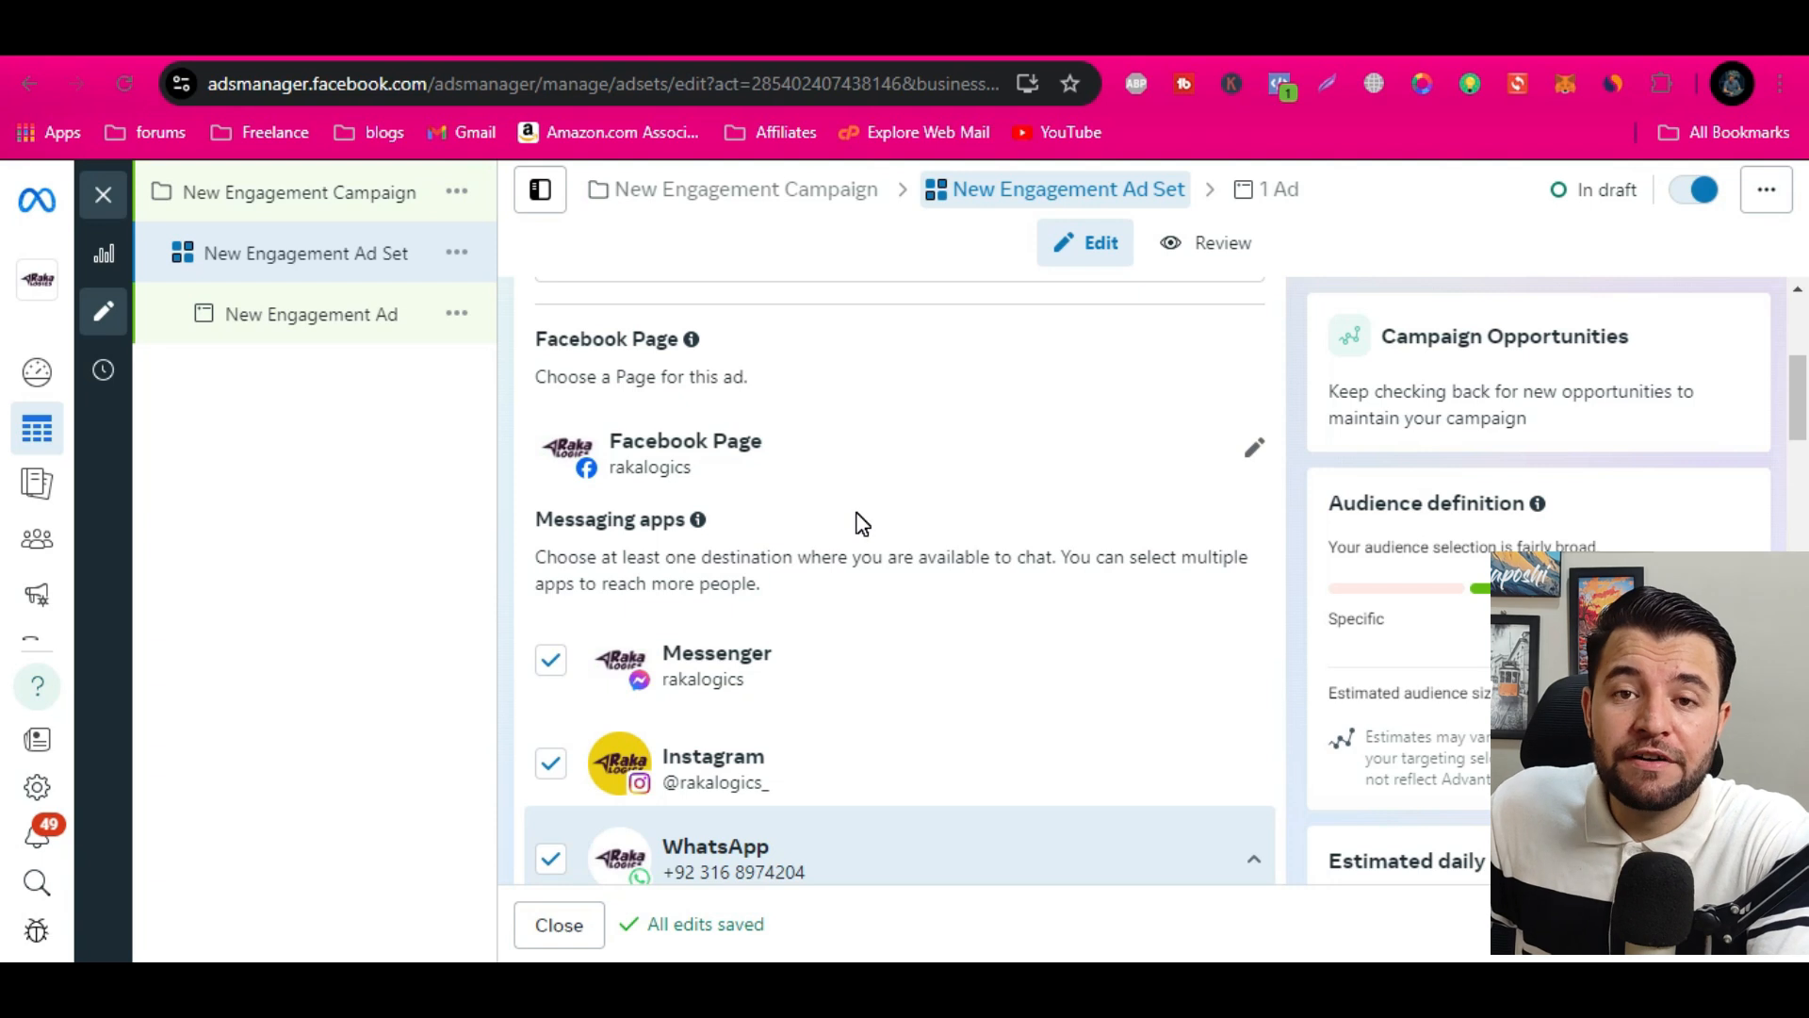
pyautogui.click(552, 669)
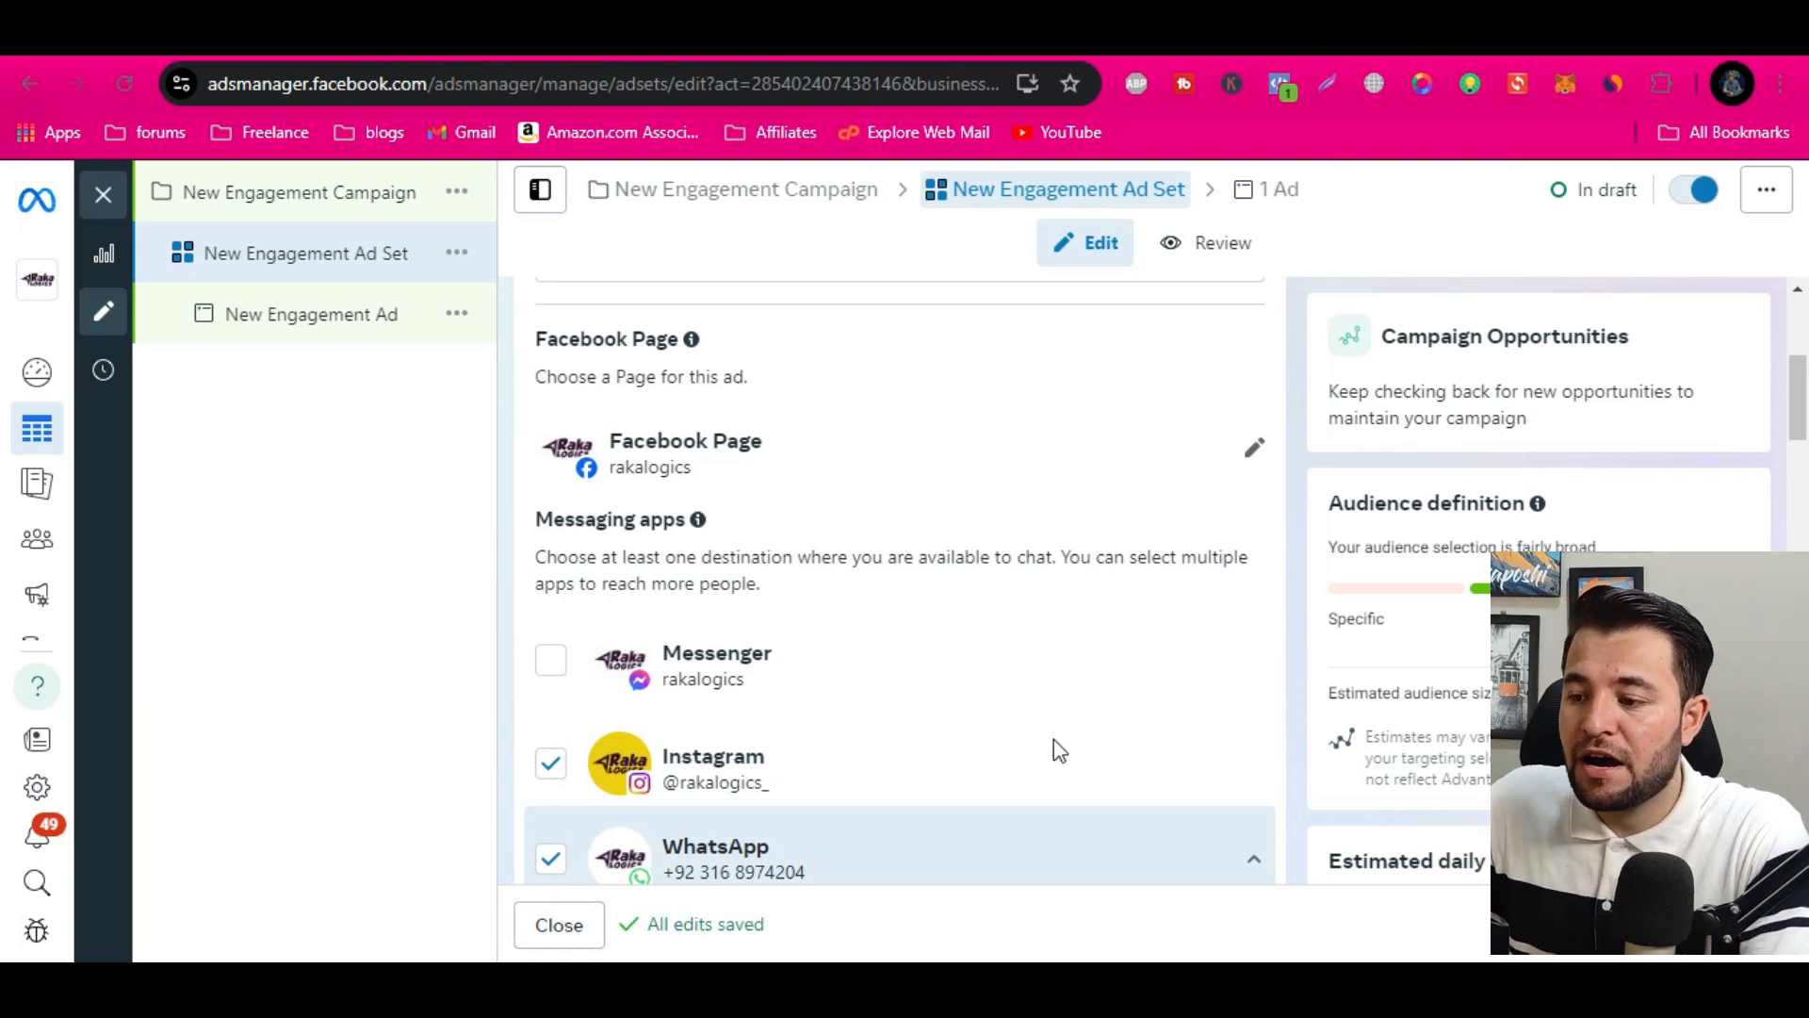
pyautogui.click(554, 768)
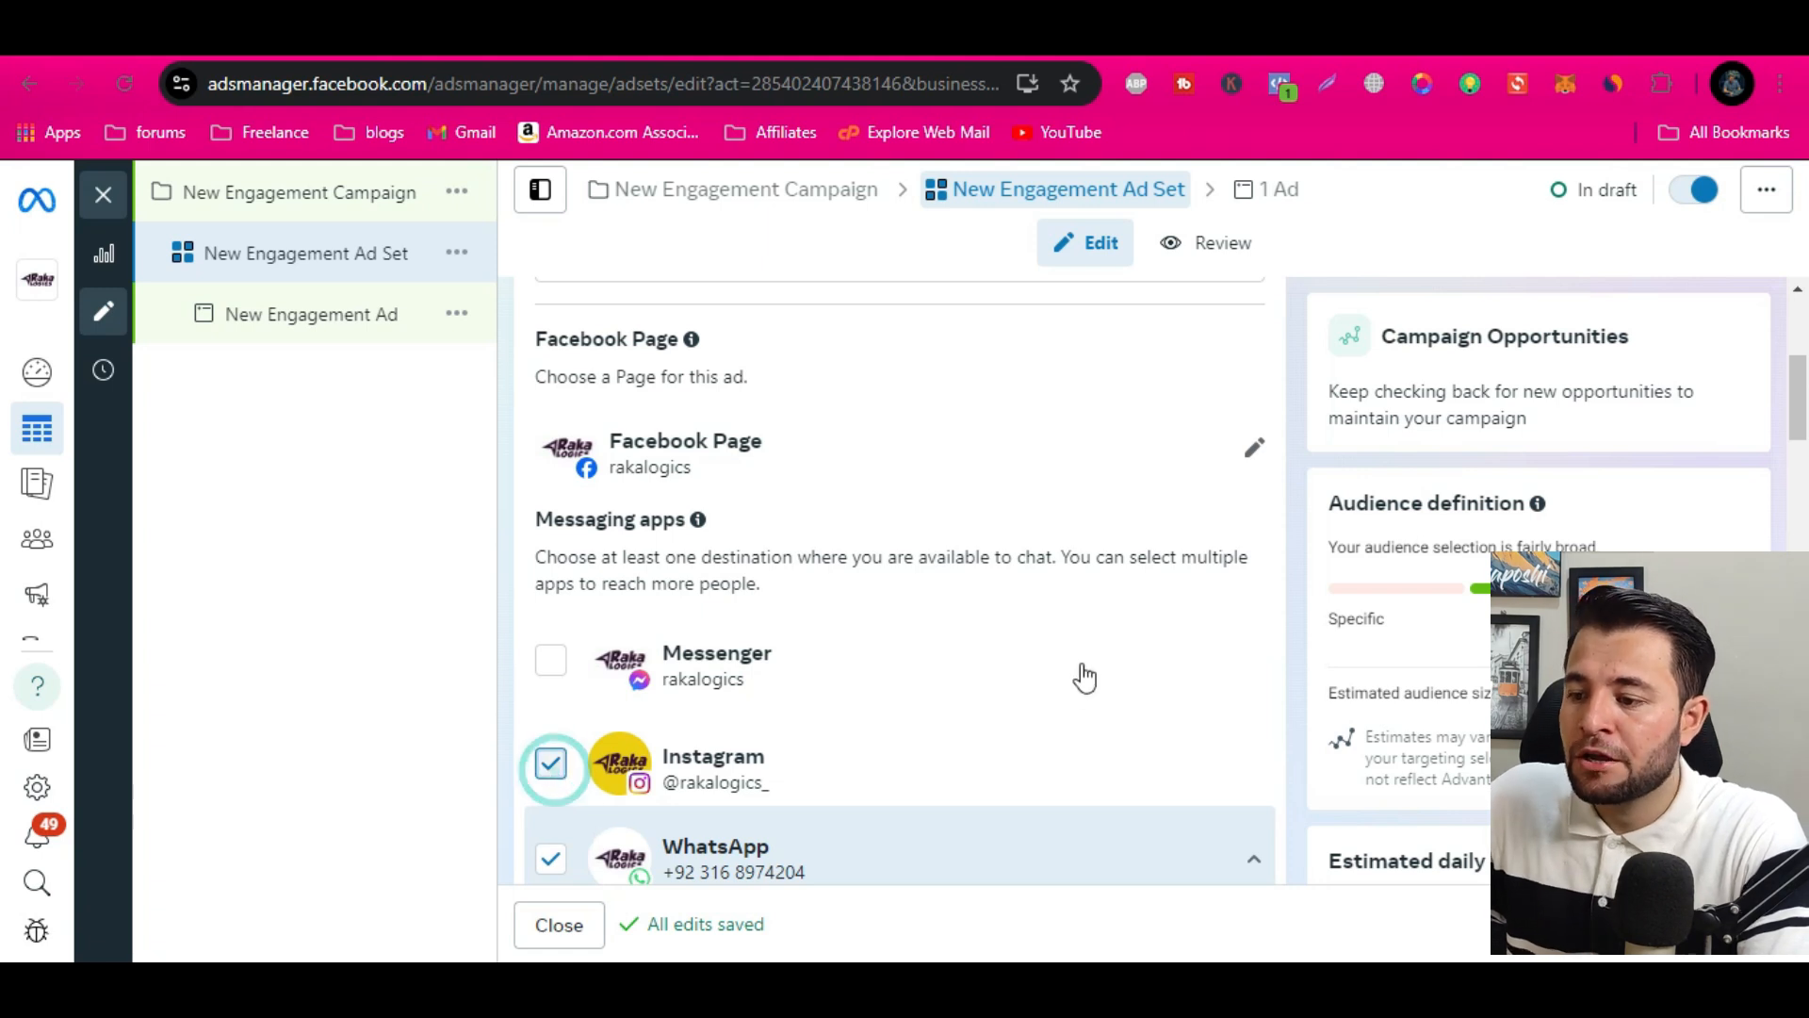
# Choose Maximize number of conversations as the ad set's performance goal
pyautogui.scroll(-2, 967, 522)
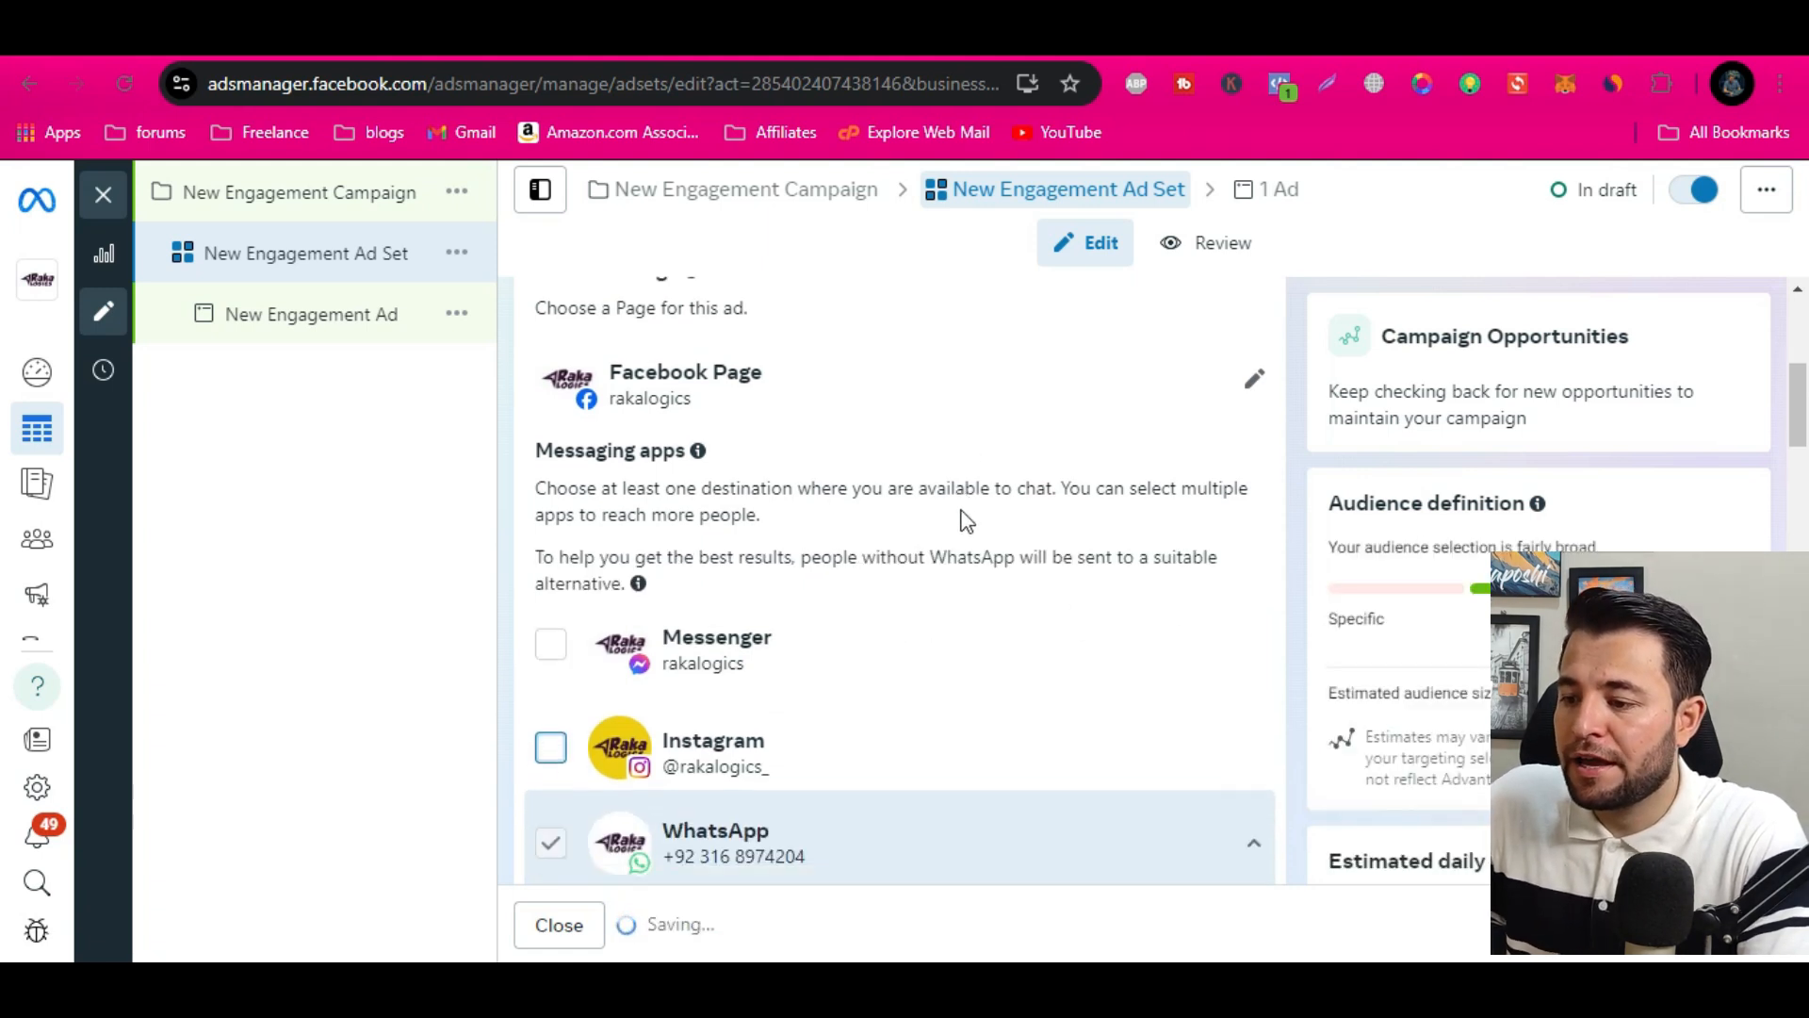
pyautogui.scroll(-1, 941, 489)
pyautogui.scroll(2, 623, 406)
pyautogui.scroll(-2, 619, 622)
pyautogui.scroll(-5, 796, 687)
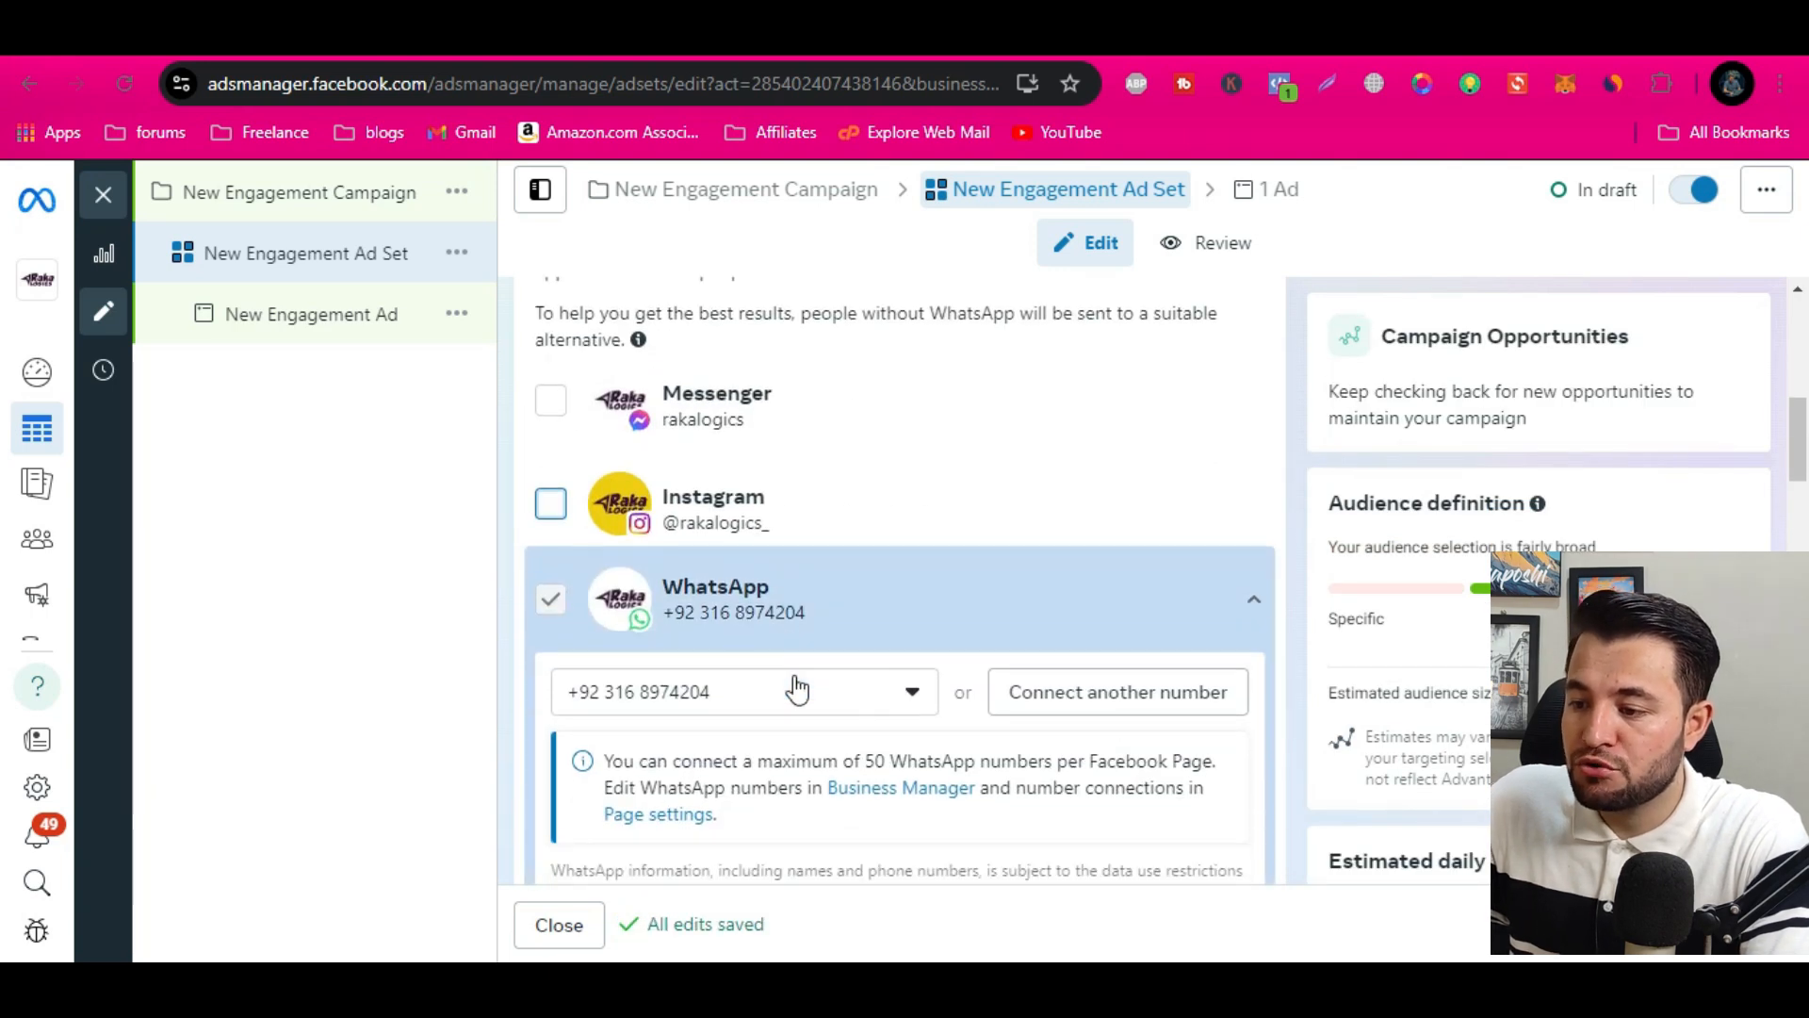
pyautogui.scroll(1, 796, 682)
pyautogui.scroll(-1, 796, 682)
pyautogui.click(792, 659)
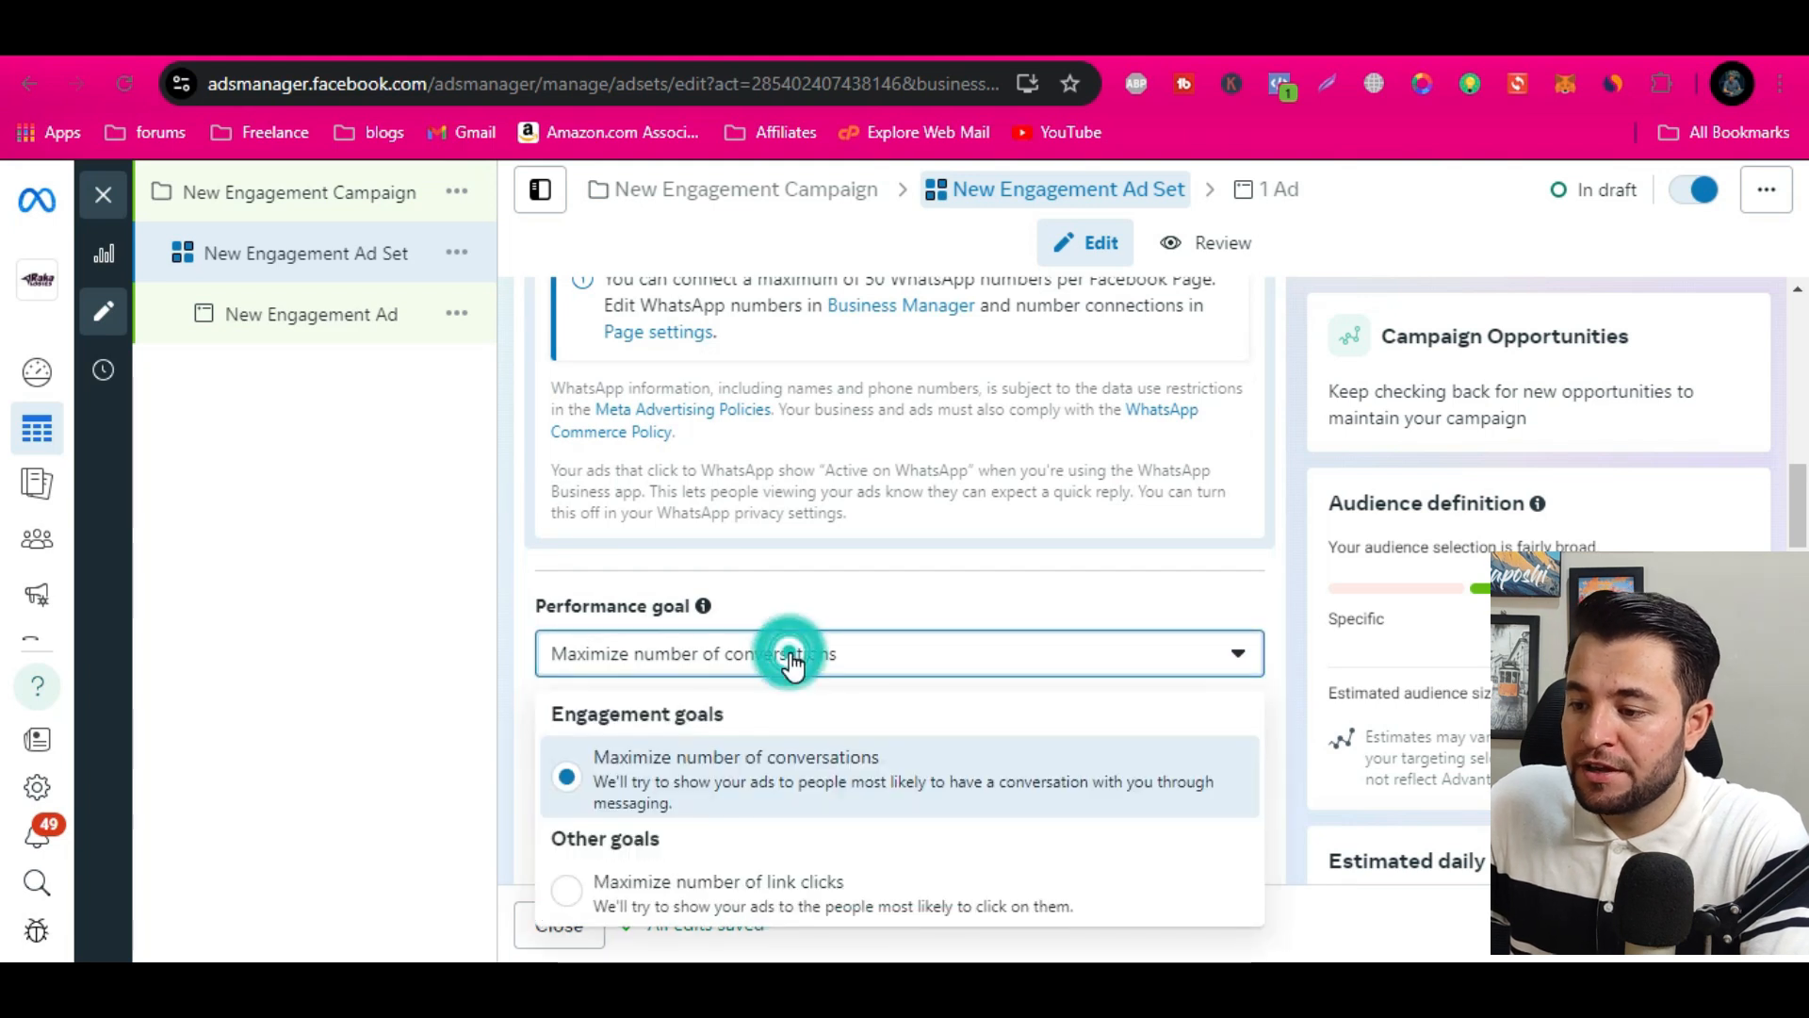
pyautogui.click(768, 768)
# Expand the additional options below the bid control to view the charging and delivery type settings
pyautogui.scroll(-2, 800, 702)
pyautogui.scroll(-2, 803, 695)
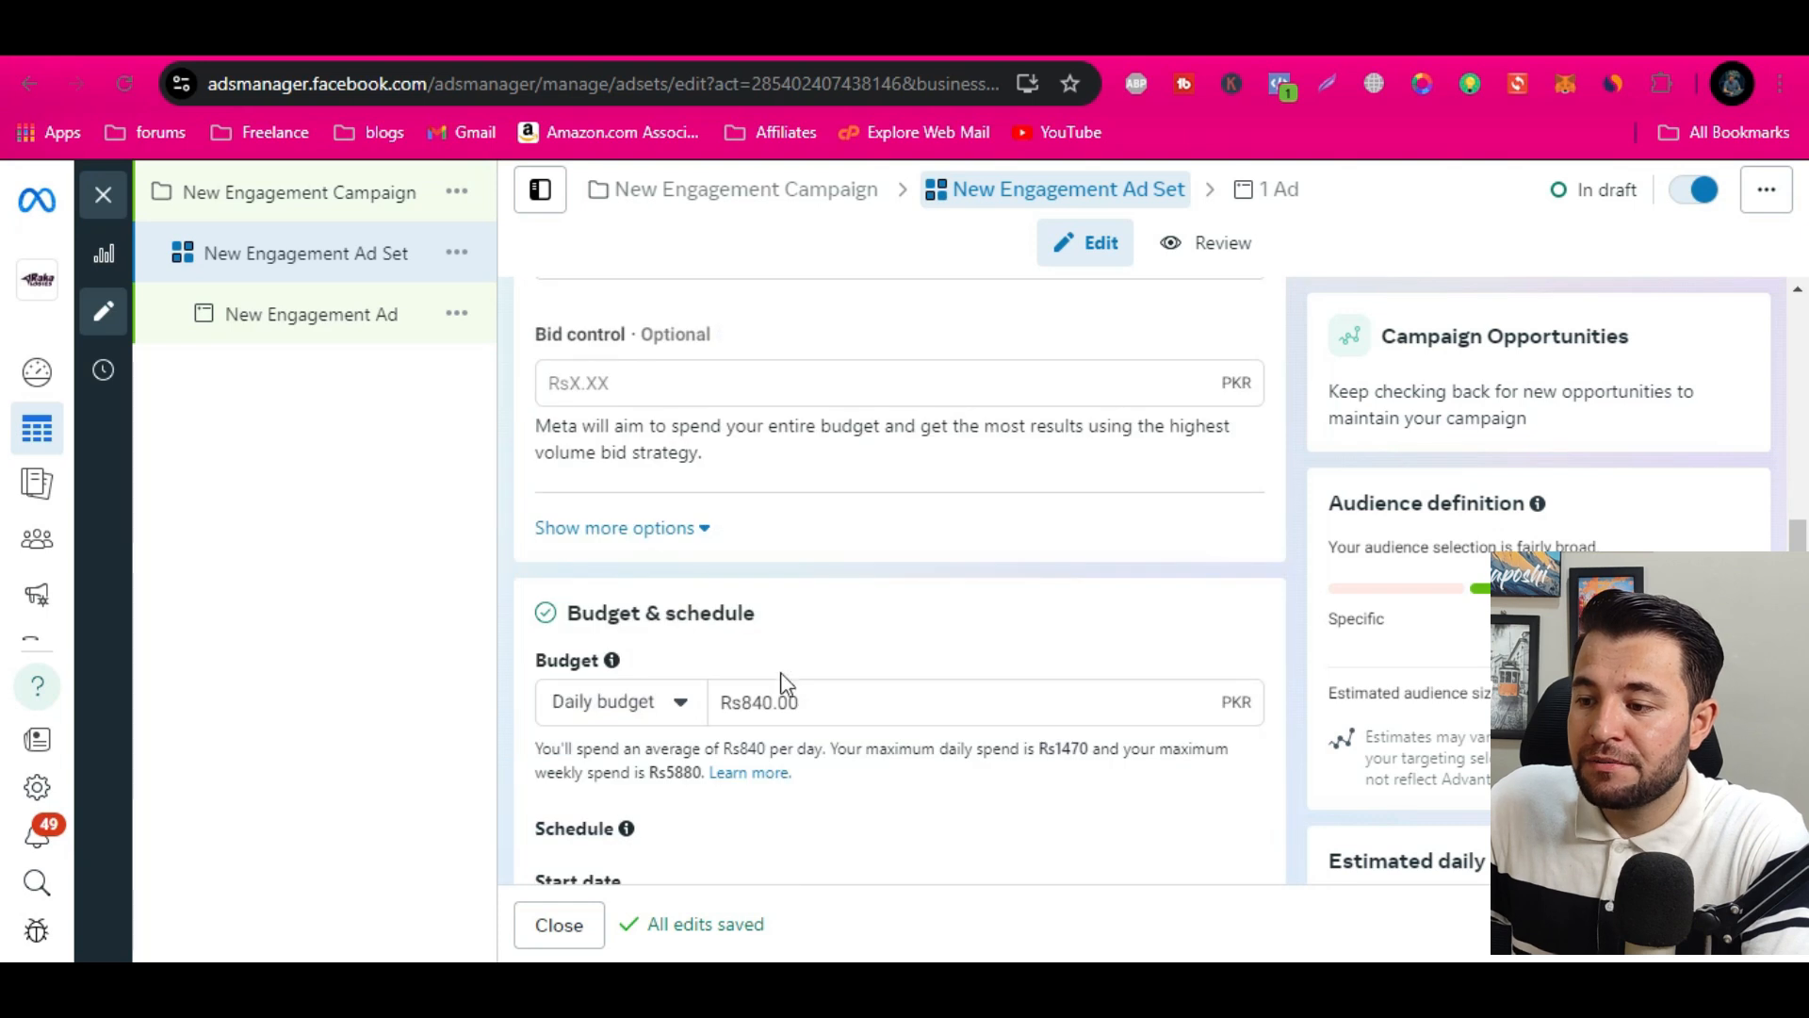
pyautogui.click(683, 528)
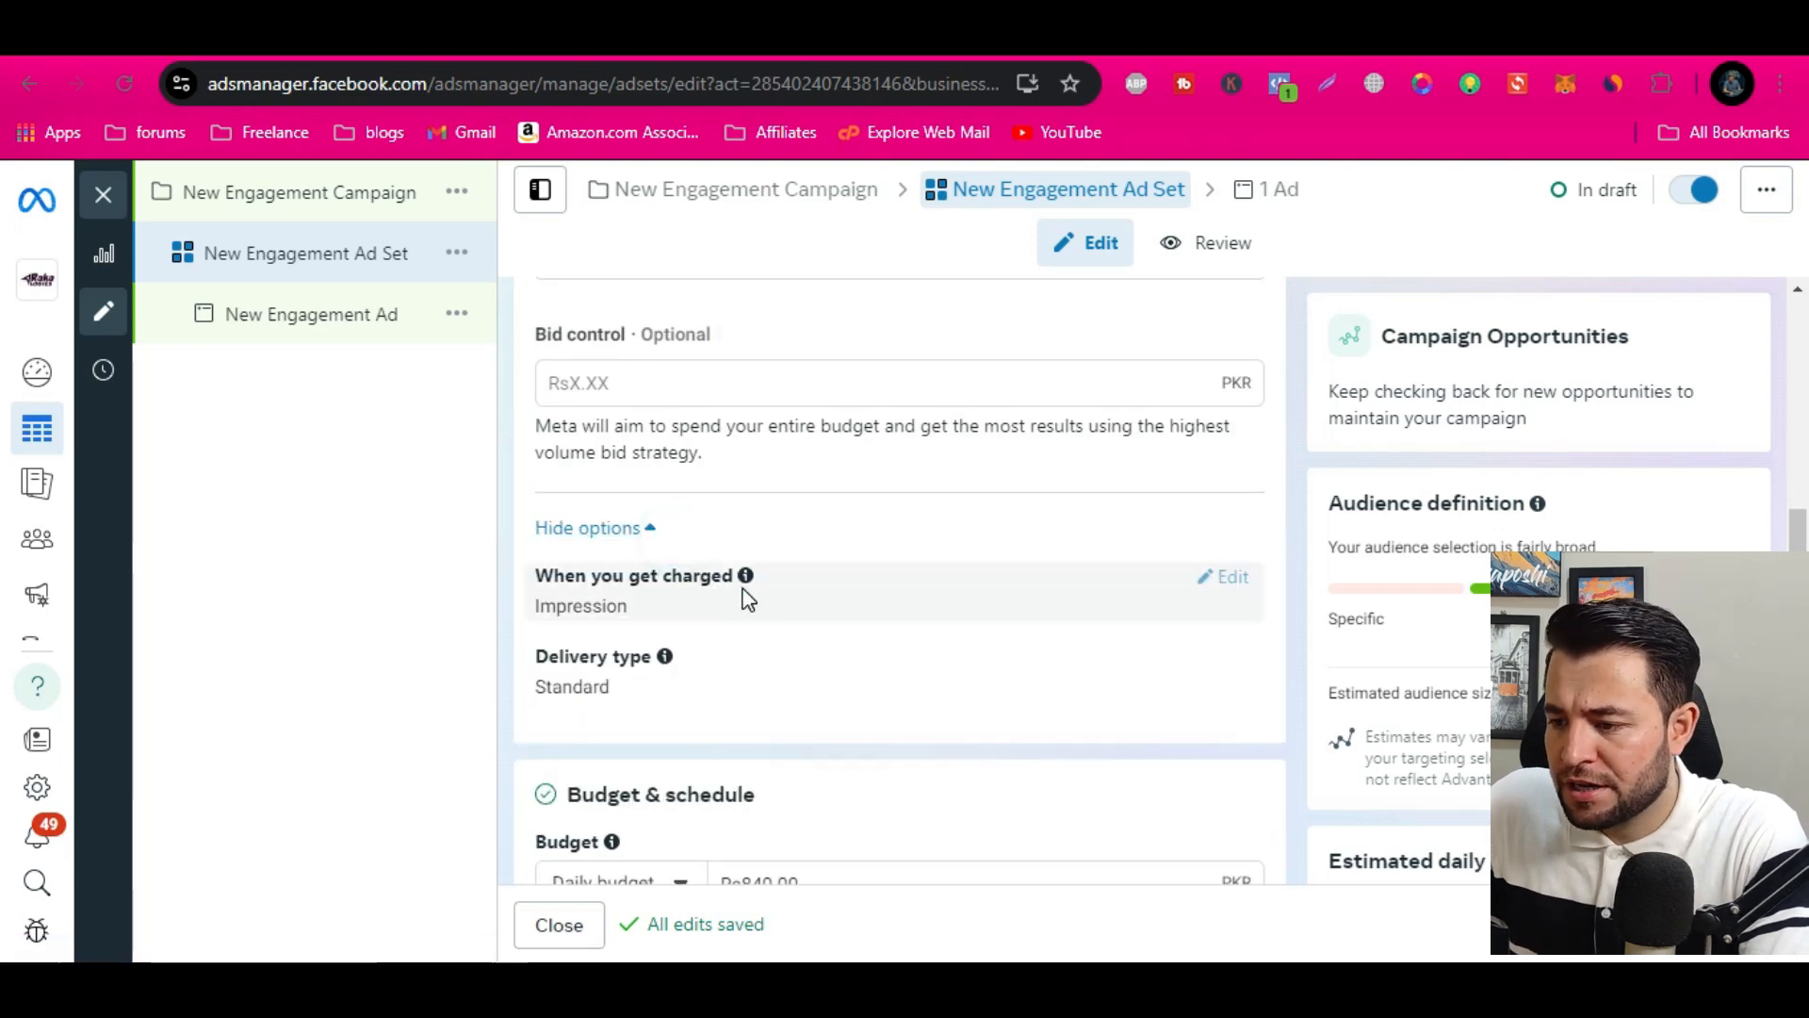
# Set the ad set's daily budget to Rs1,500
pyautogui.scroll(-3, 718, 467)
pyautogui.scroll(-1, 714, 480)
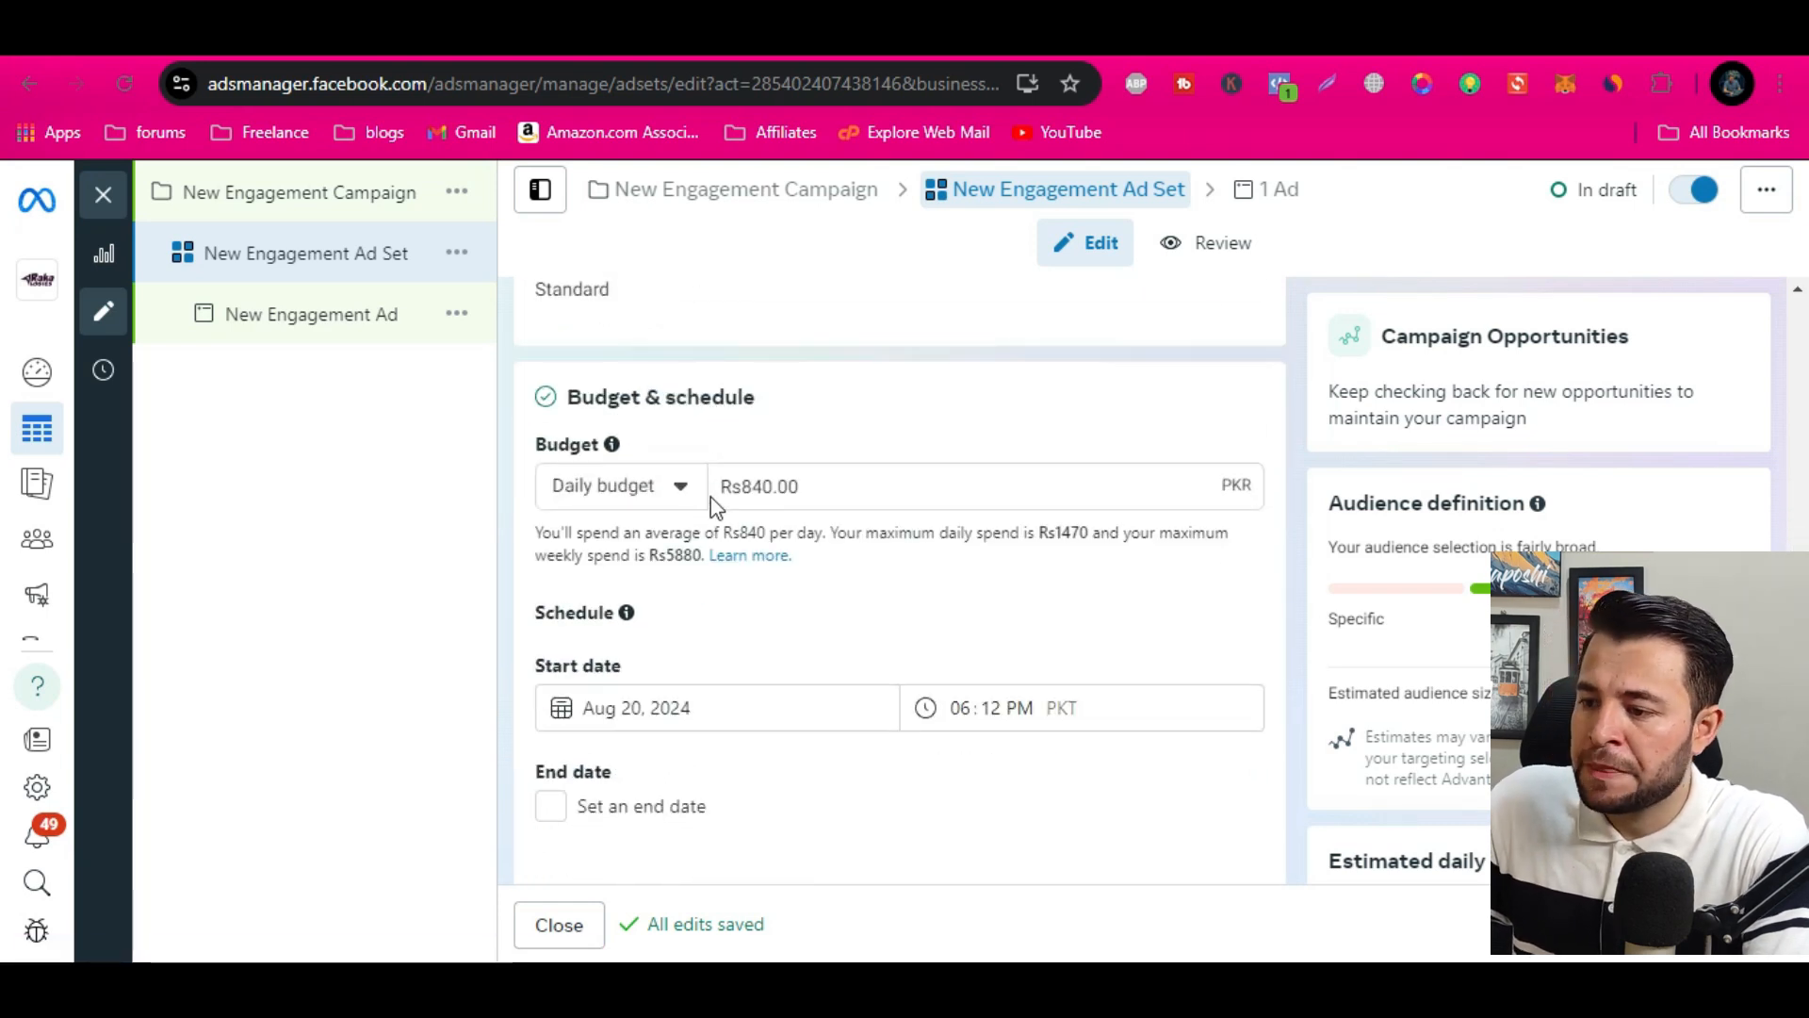
pyautogui.click(825, 484)
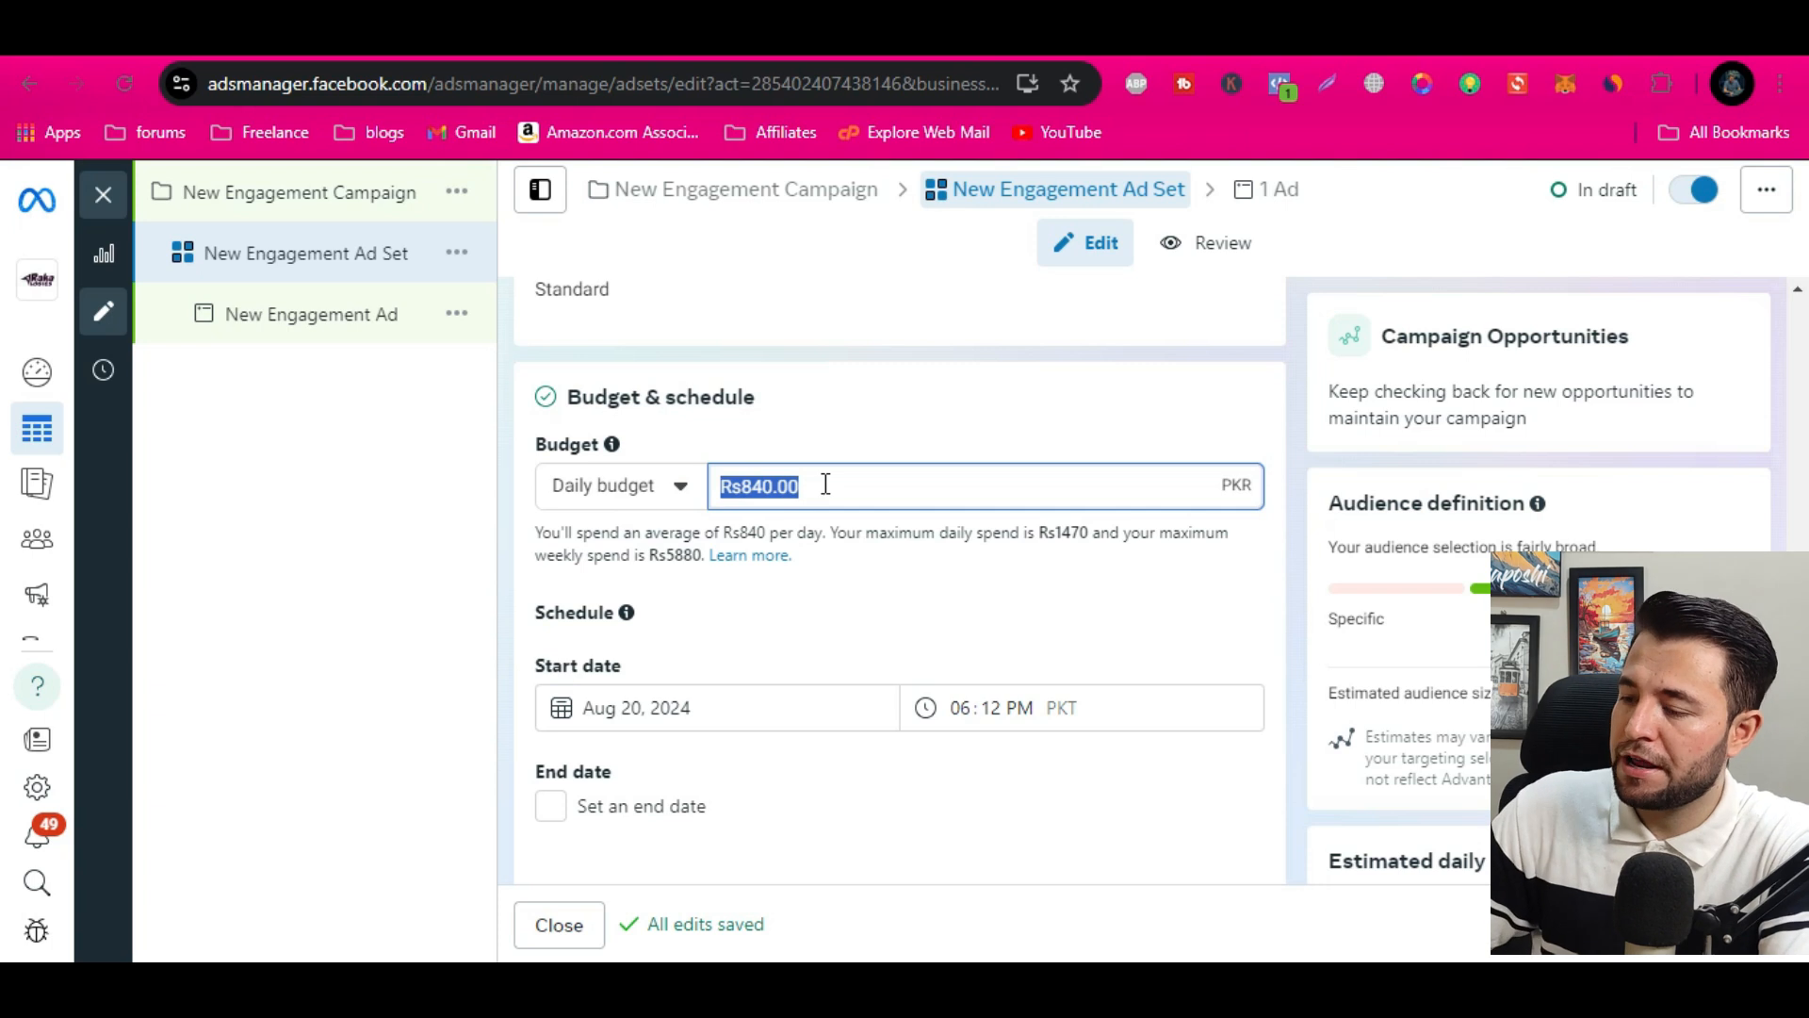
pyautogui.write('1500')
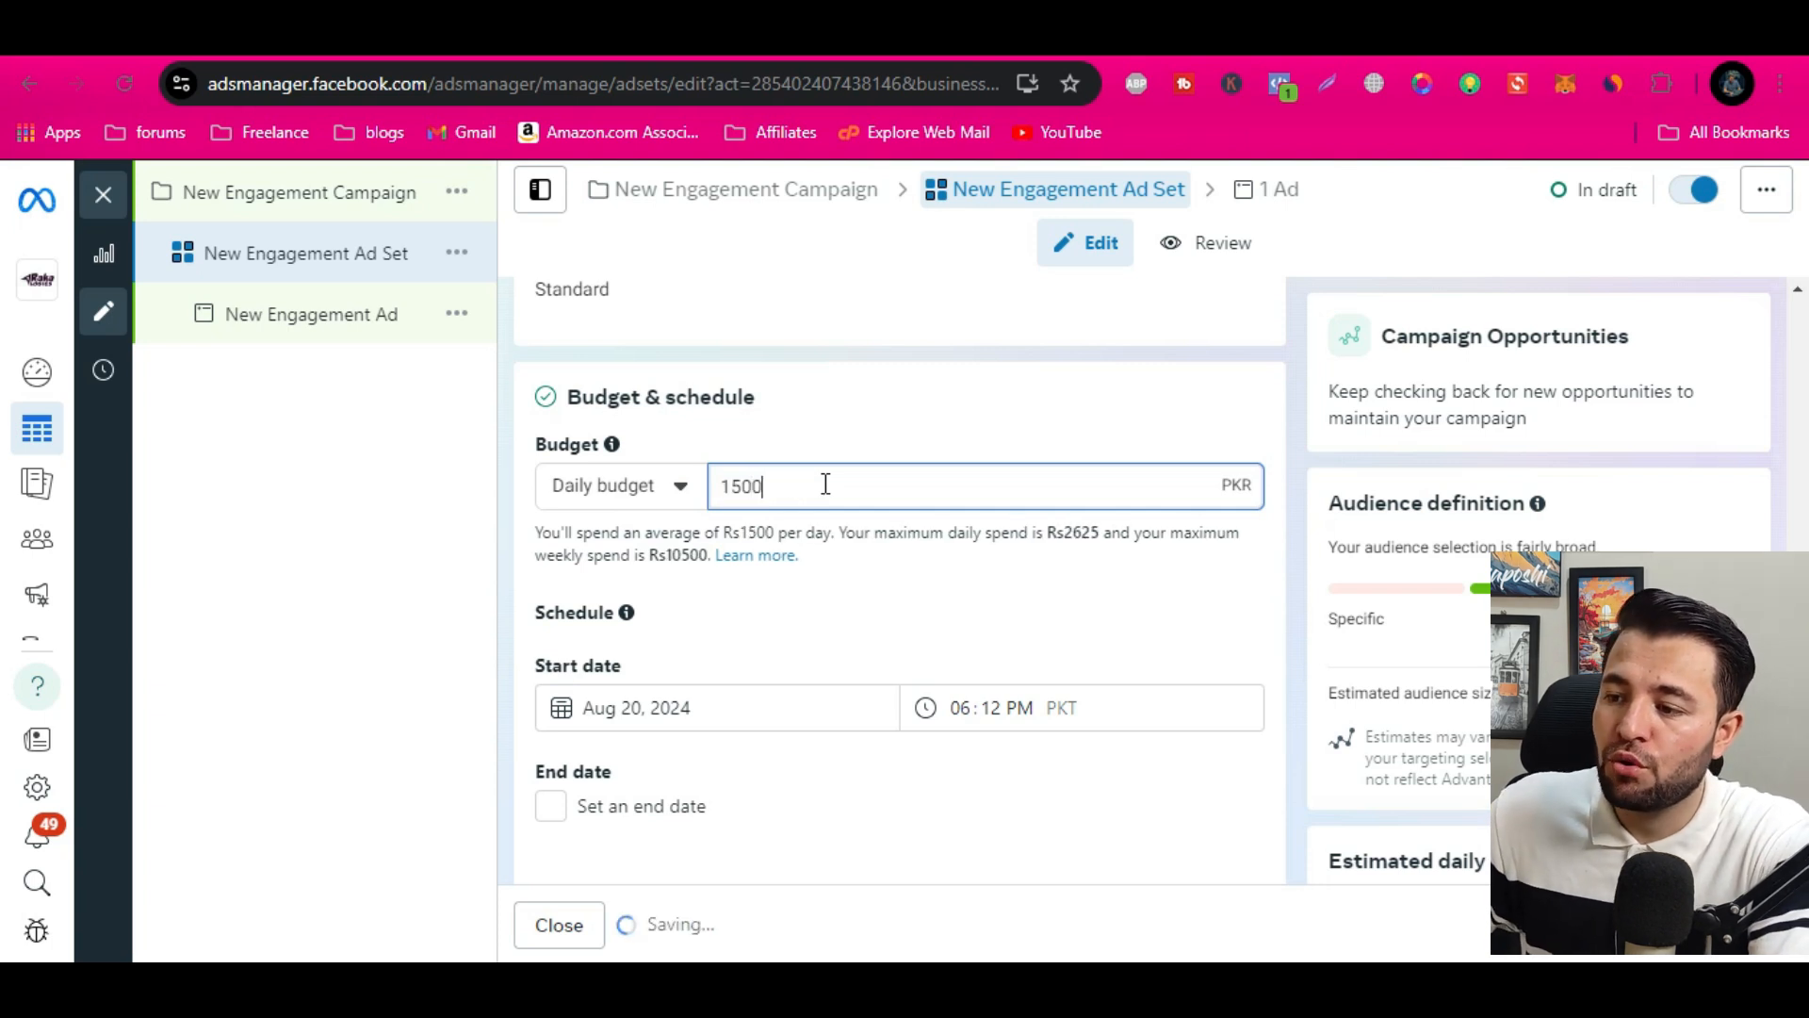
pyautogui.click(888, 590)
pyautogui.click(889, 591)
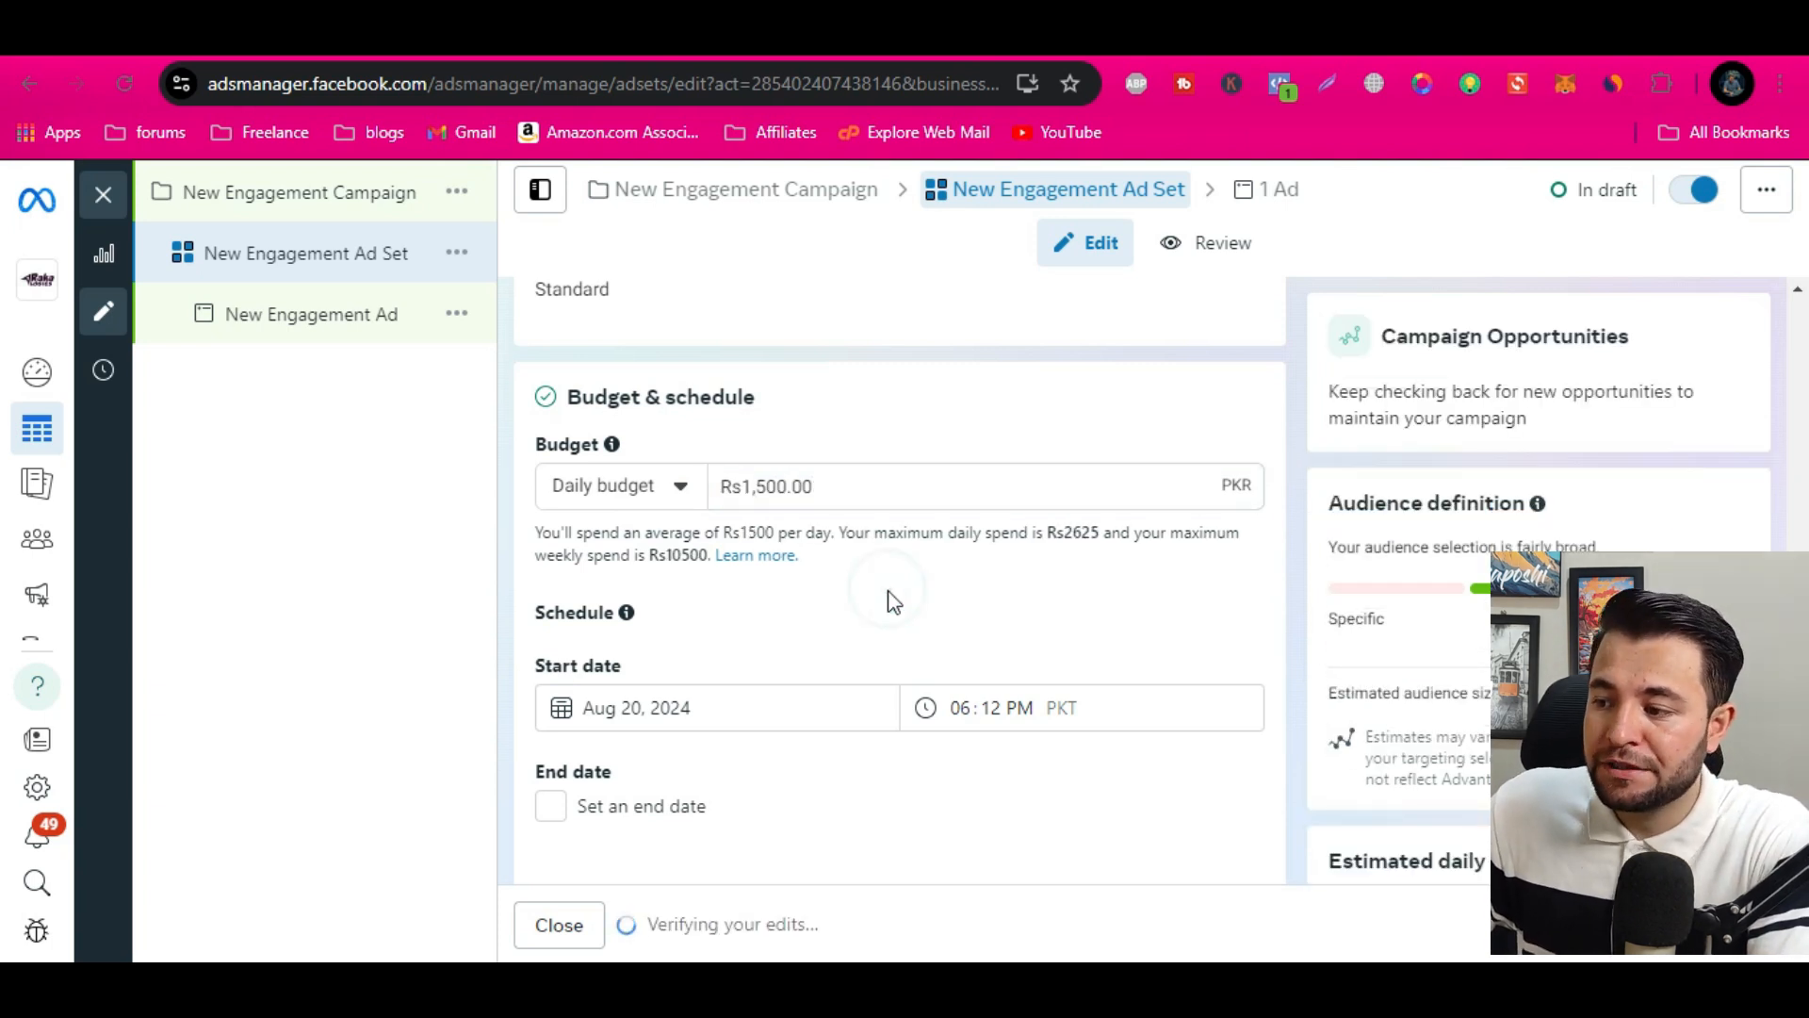
# Check the schedule settings and open the Locations in the audience controls for editing
pyautogui.scroll(-3, 893, 601)
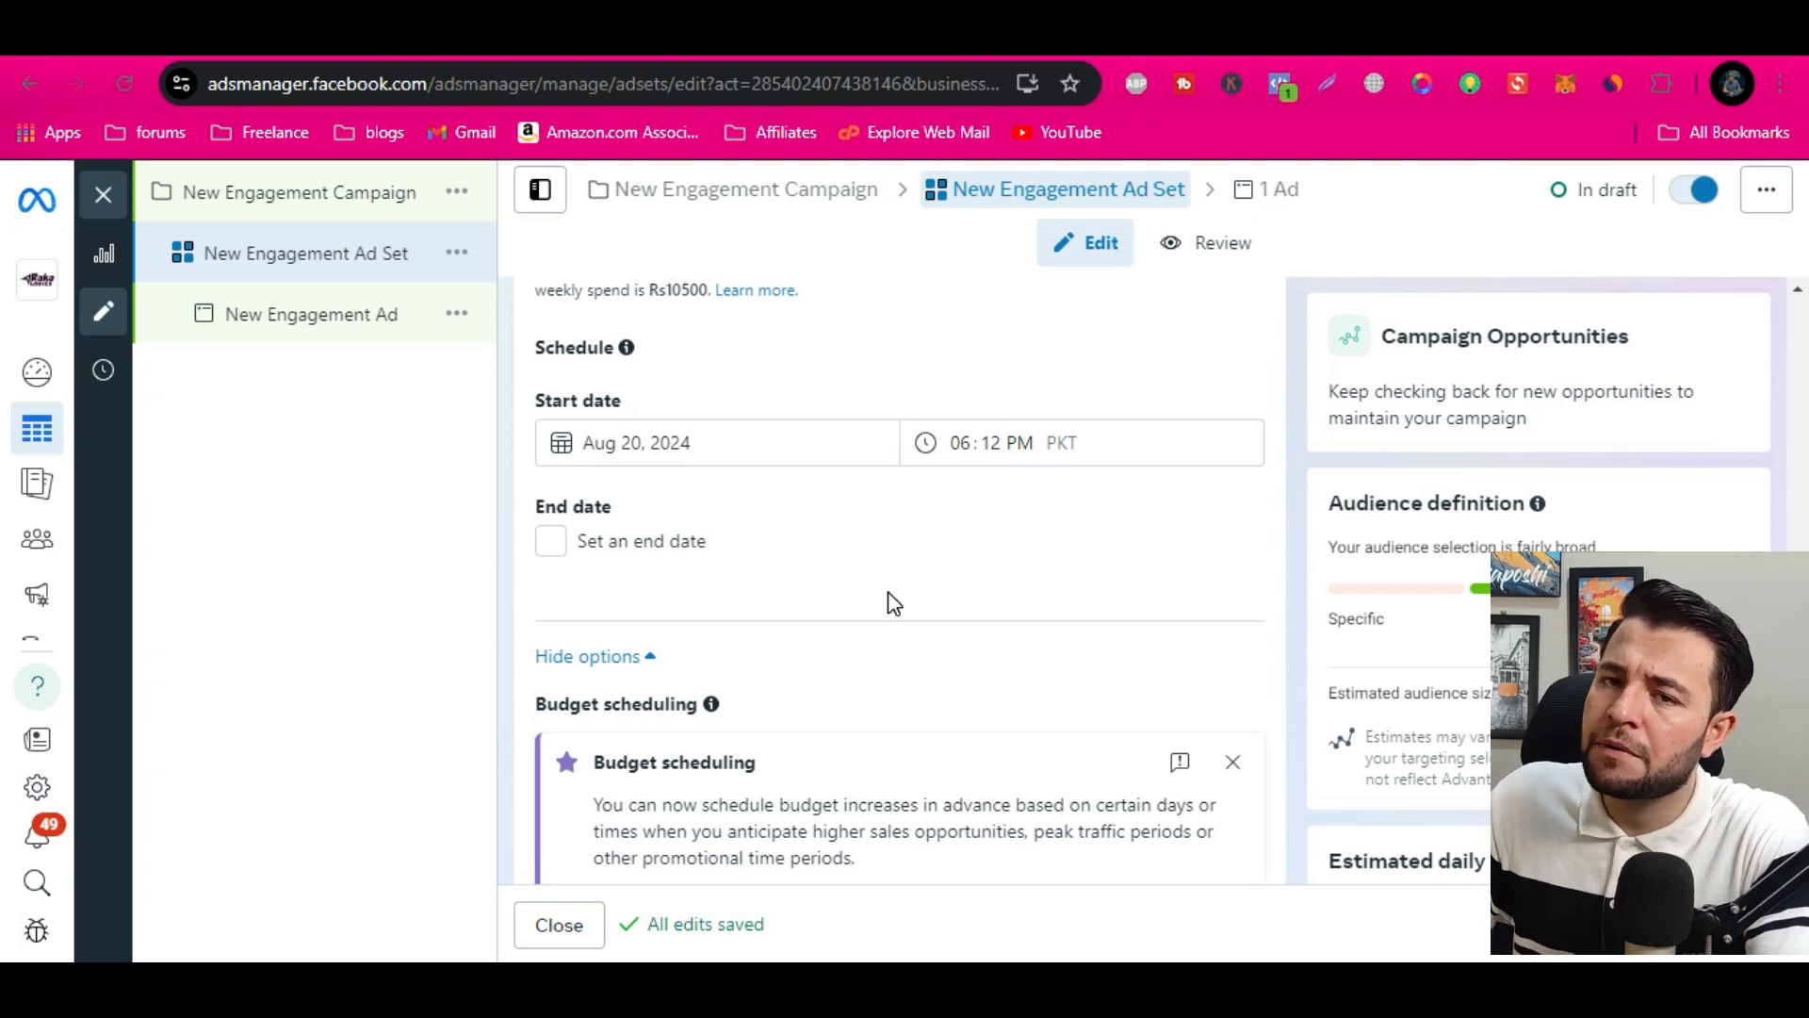
pyautogui.scroll(-2, 893, 603)
pyautogui.scroll(2, 893, 603)
pyautogui.scroll(-10, 894, 603)
pyautogui.scroll(-1, 893, 604)
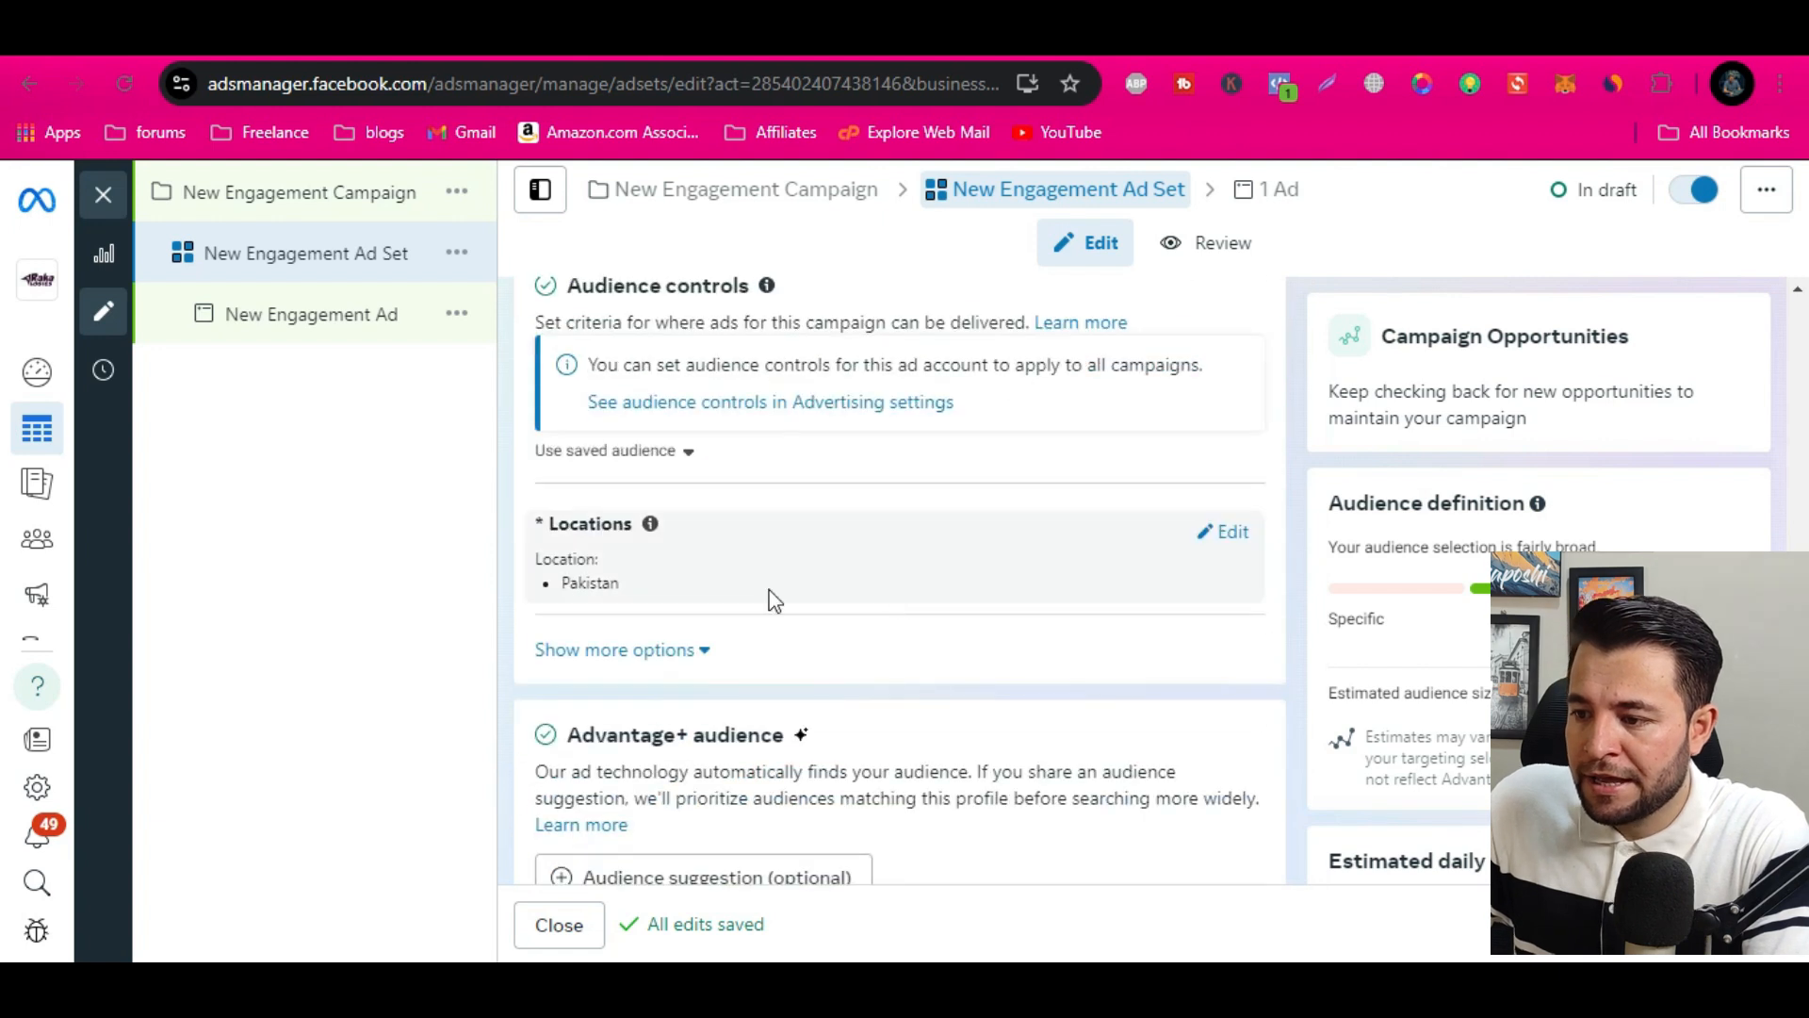
pyautogui.click(1229, 534)
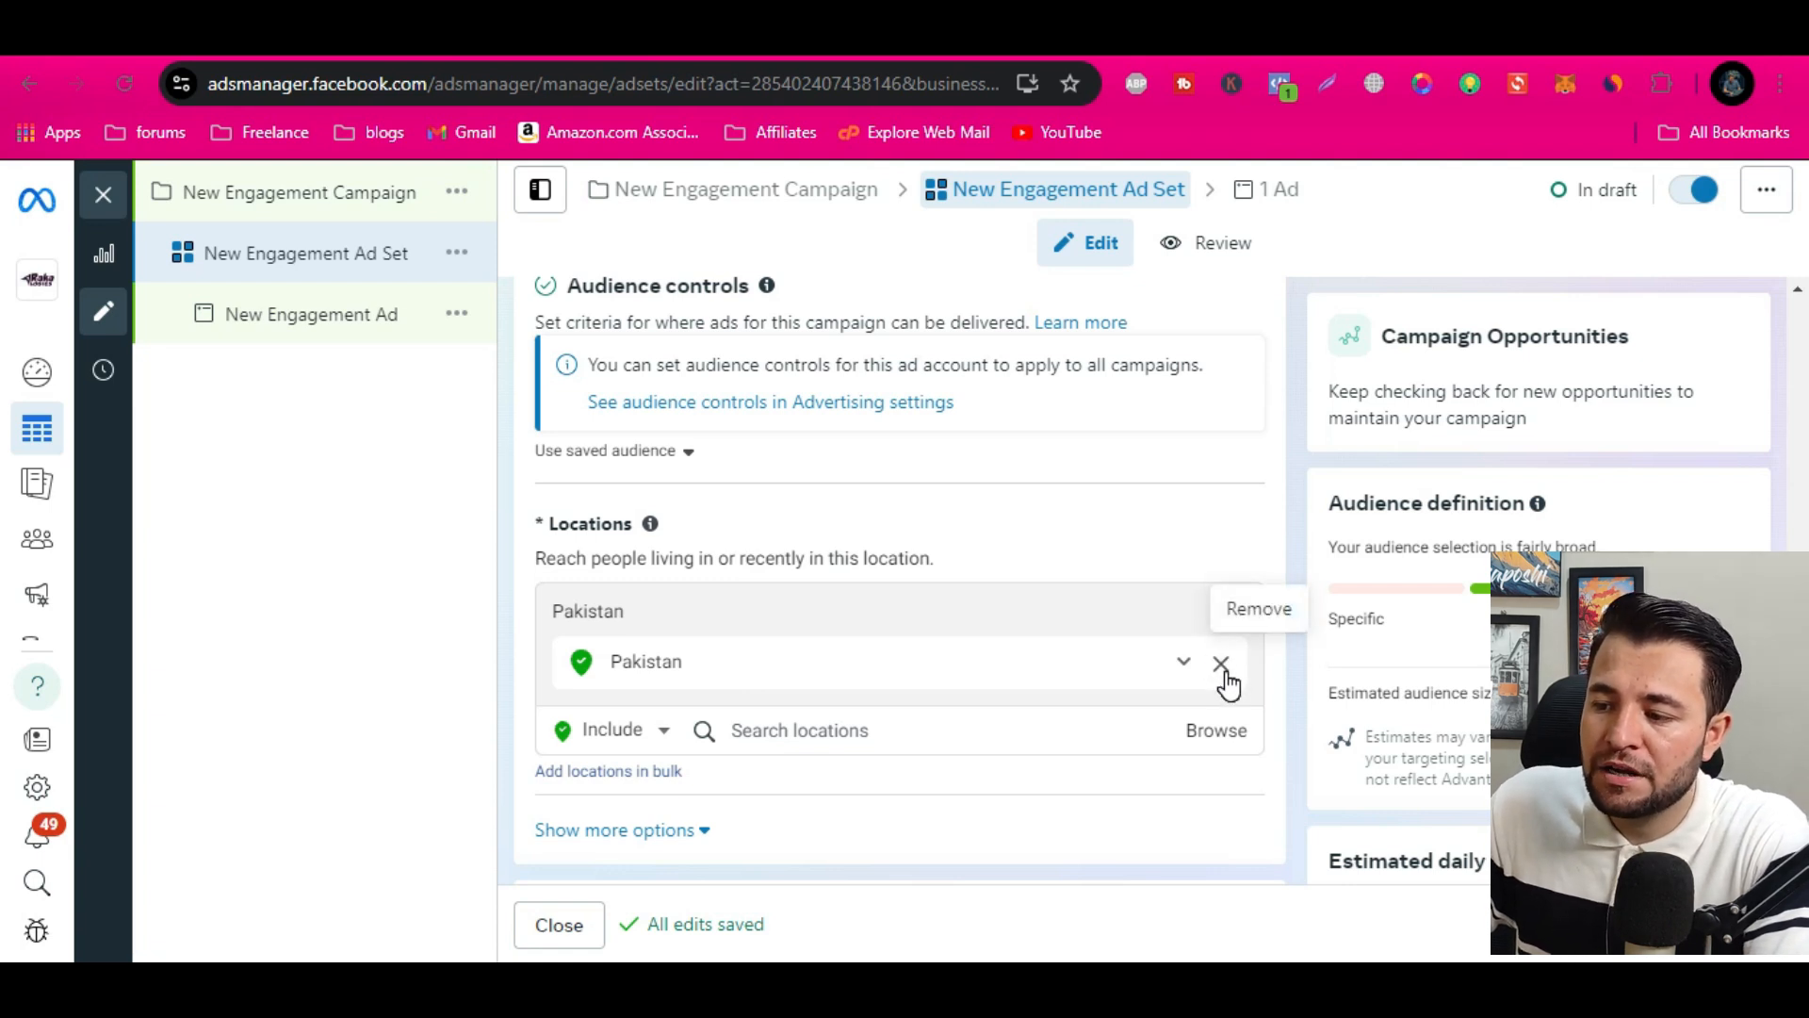
# Switch the ad set from Advantage+ audience to the original audience options
pyautogui.scroll(-4, 1228, 685)
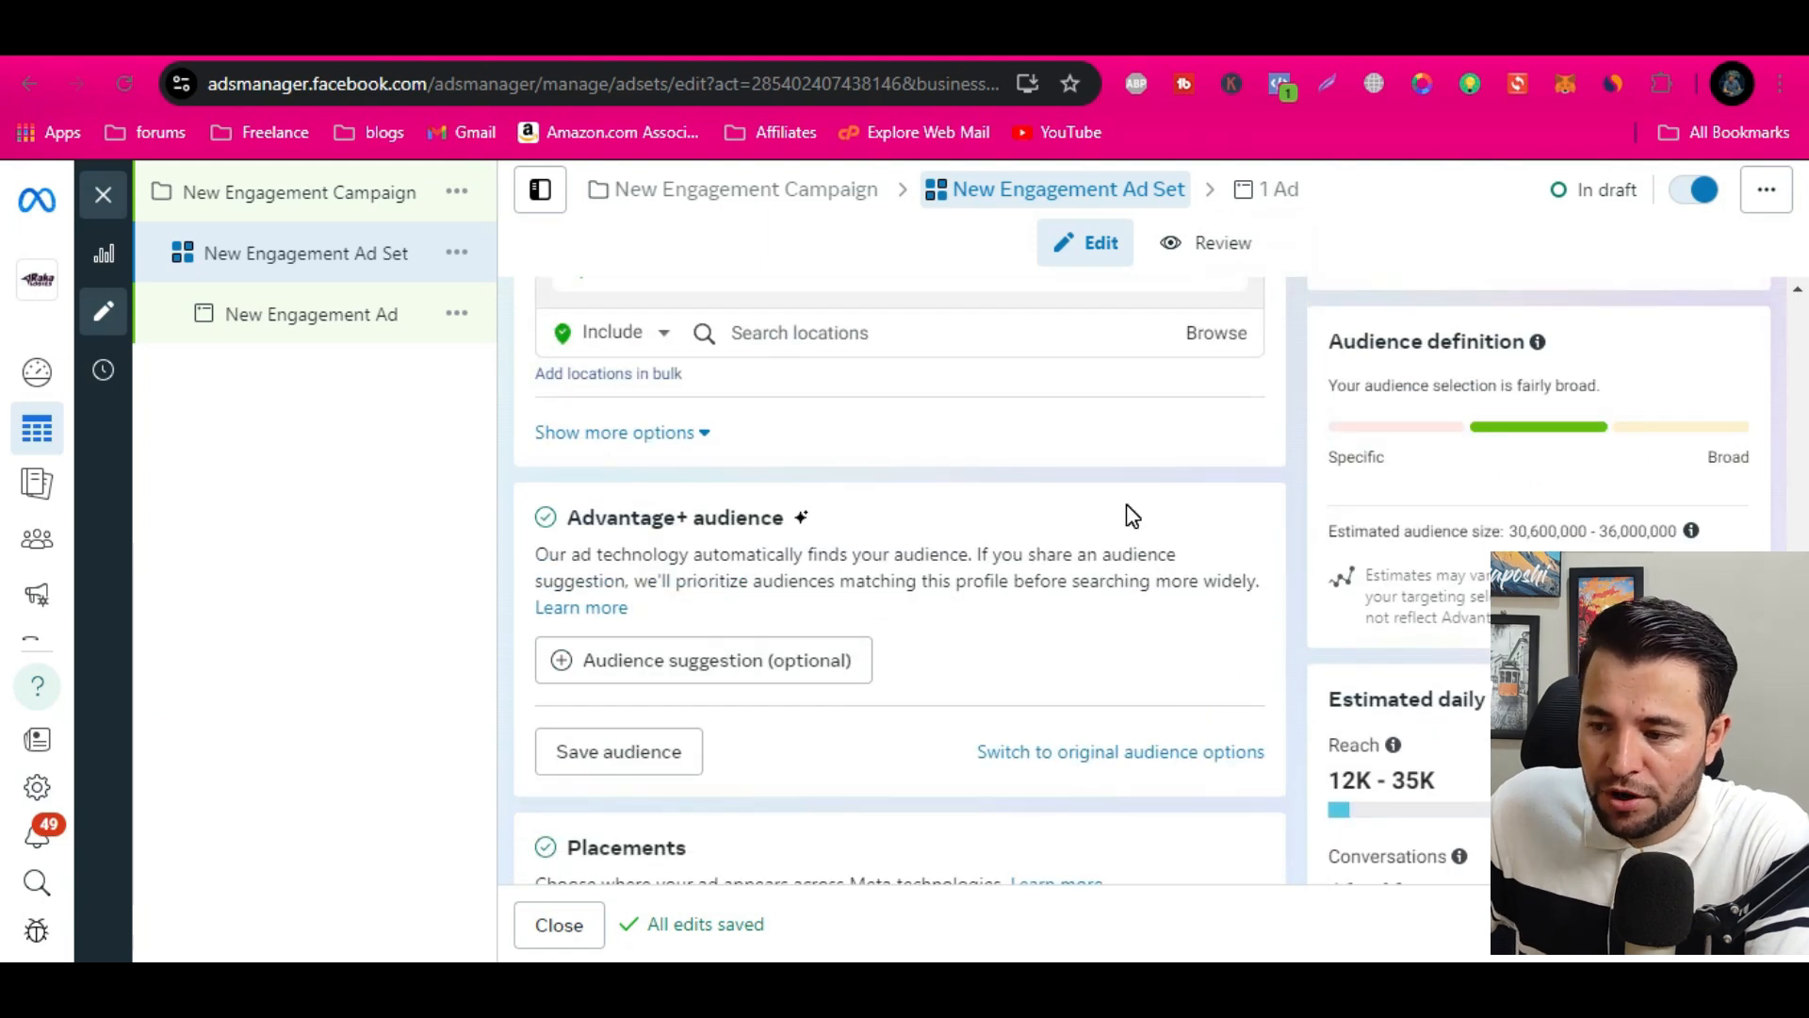
pyautogui.scroll(-3, 1133, 514)
pyautogui.scroll(2, 761, 456)
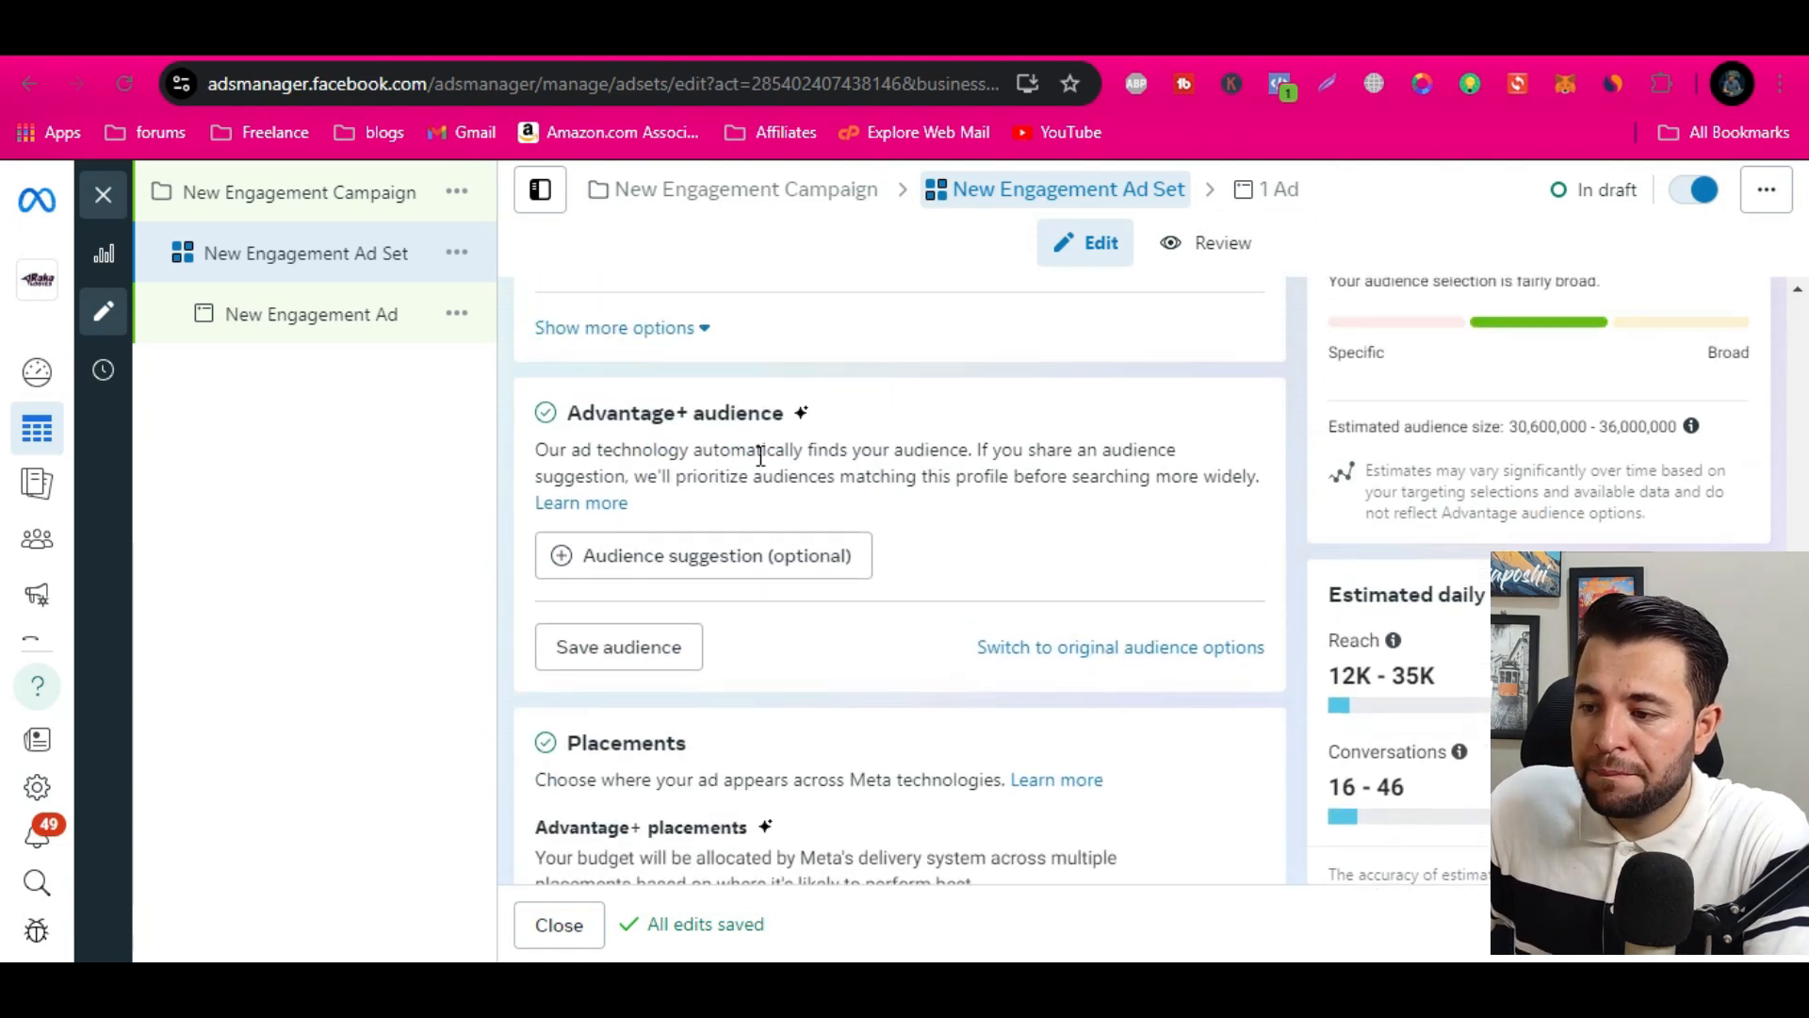
pyautogui.moveTo(629, 421); pyautogui.dragTo(750, 407)
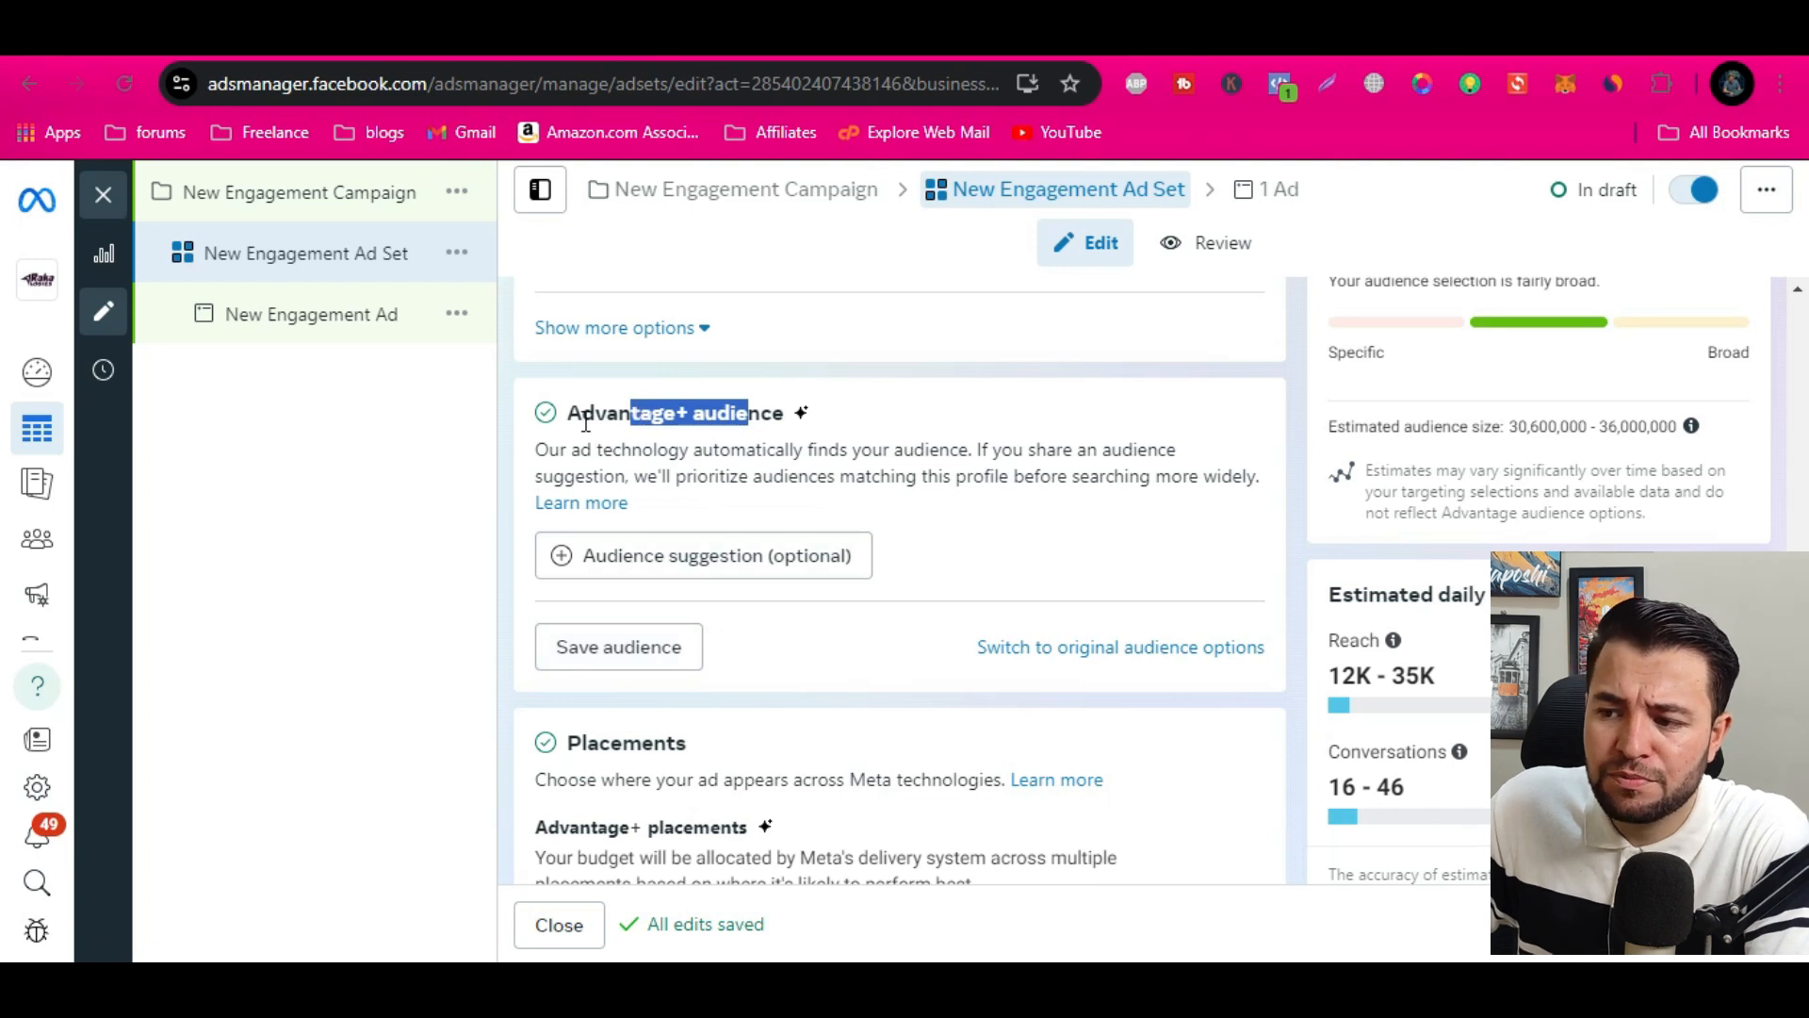
pyautogui.click(1100, 652)
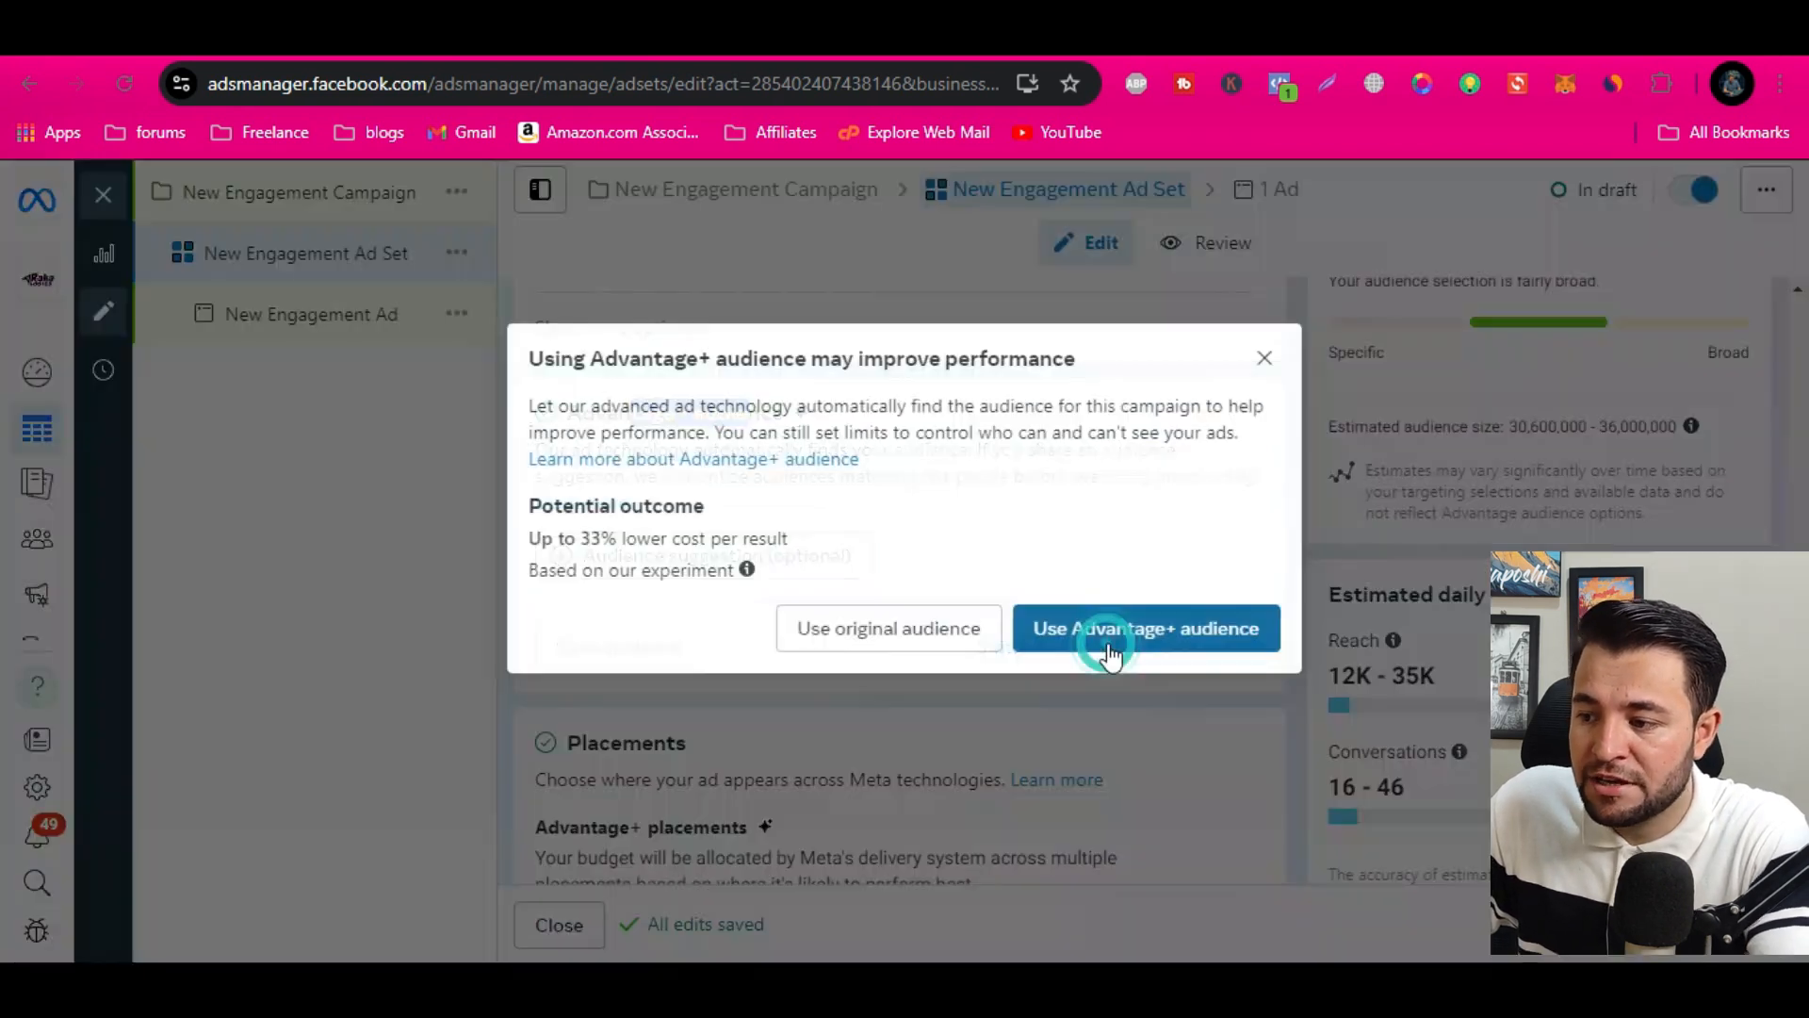
pyautogui.click(926, 643)
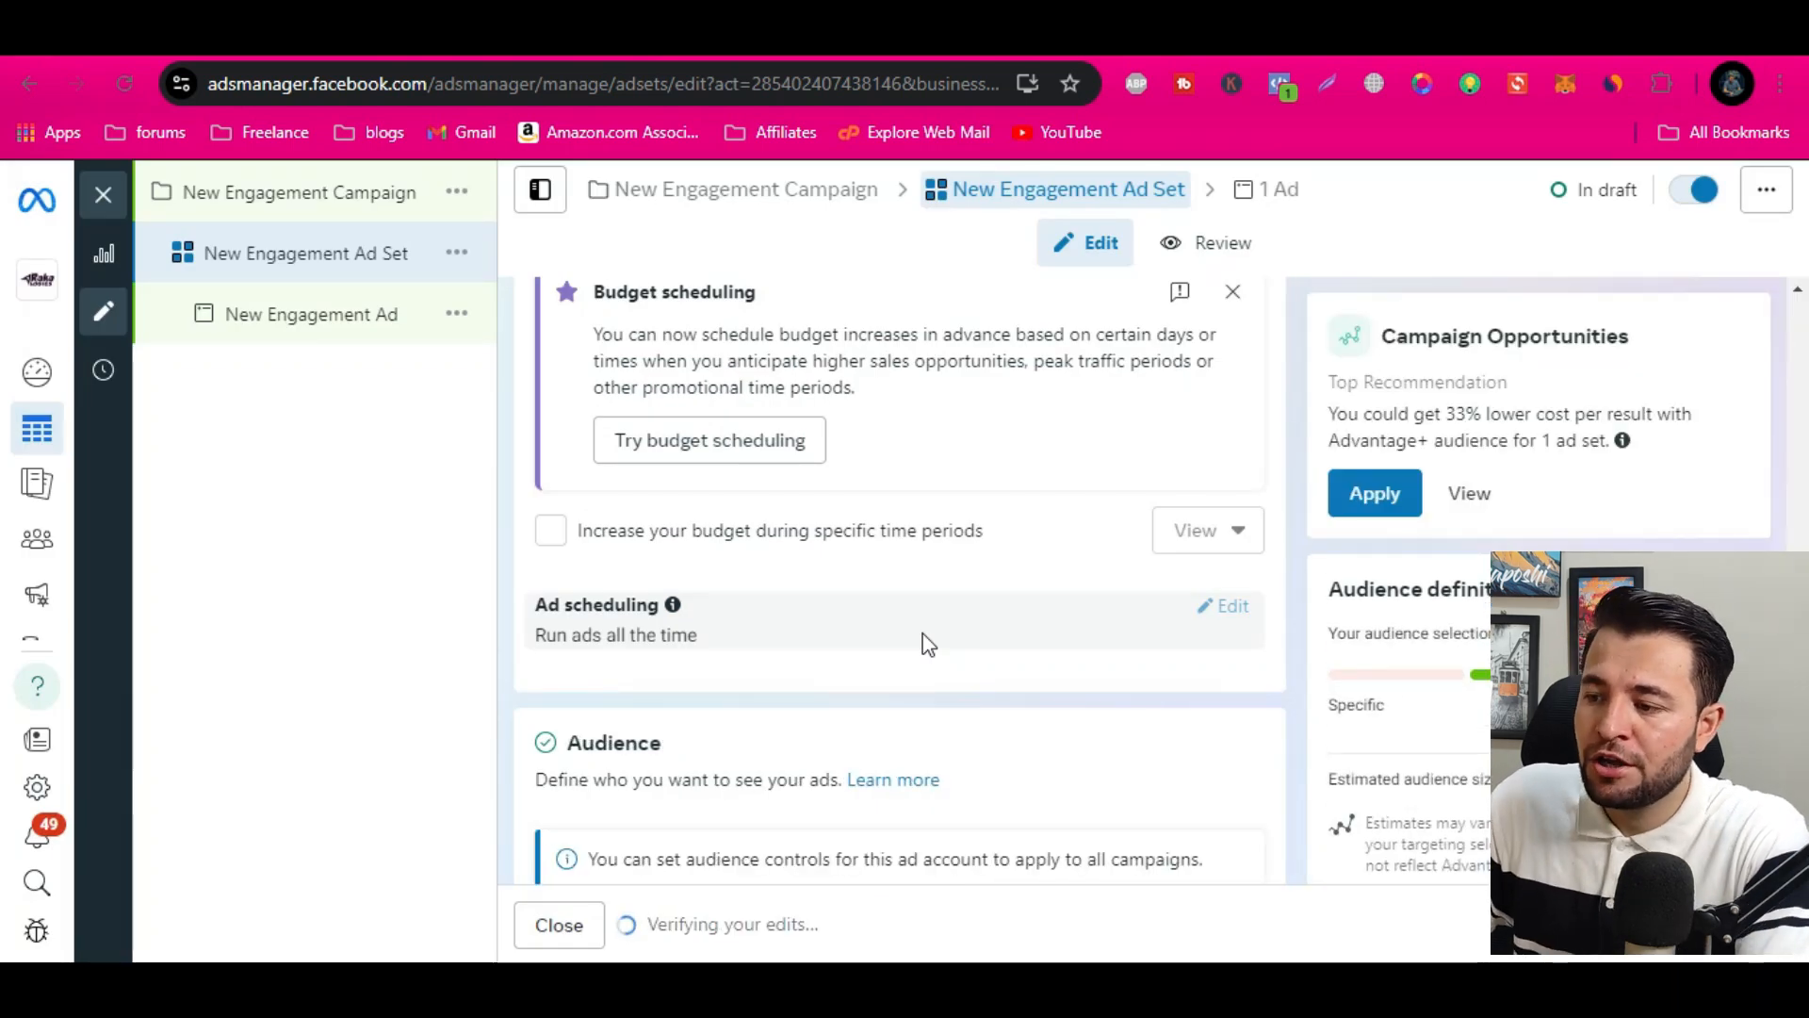
# Replace the audience location Pakistan with United States
pyautogui.scroll(-5, 923, 641)
pyautogui.scroll(-4, 912, 652)
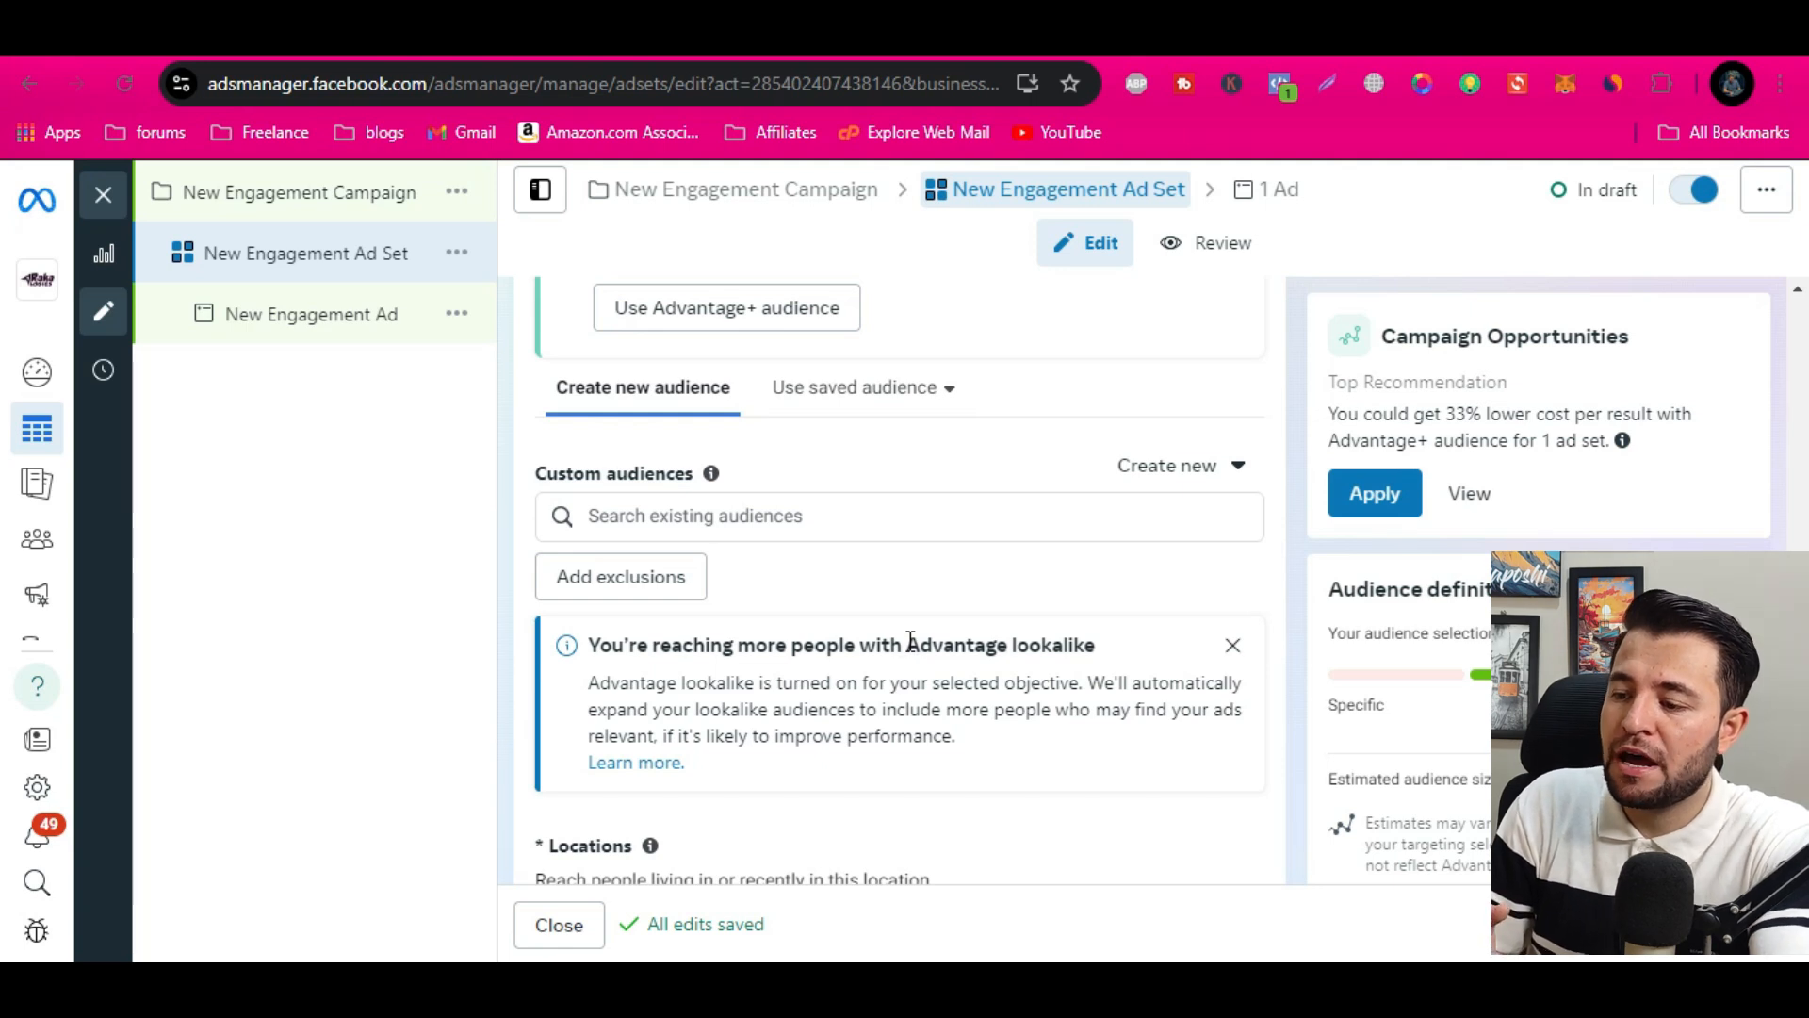
pyautogui.scroll(-3, 990, 626)
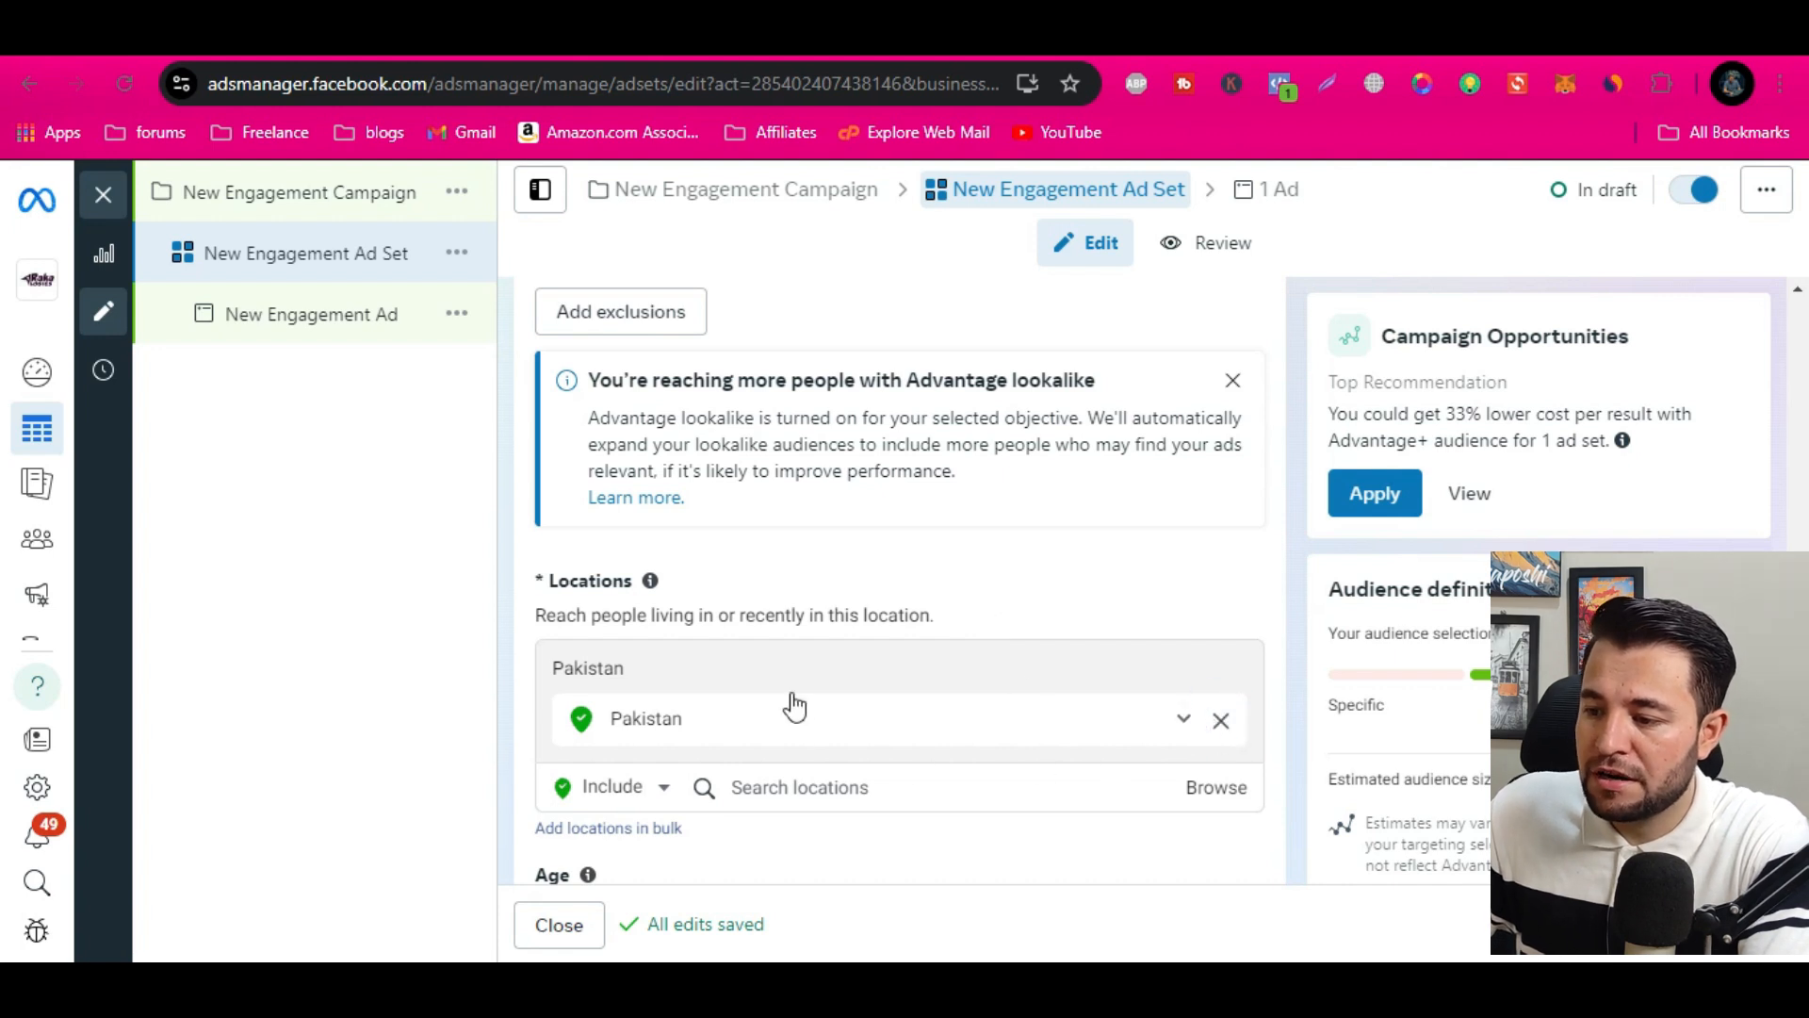
pyautogui.click(822, 728)
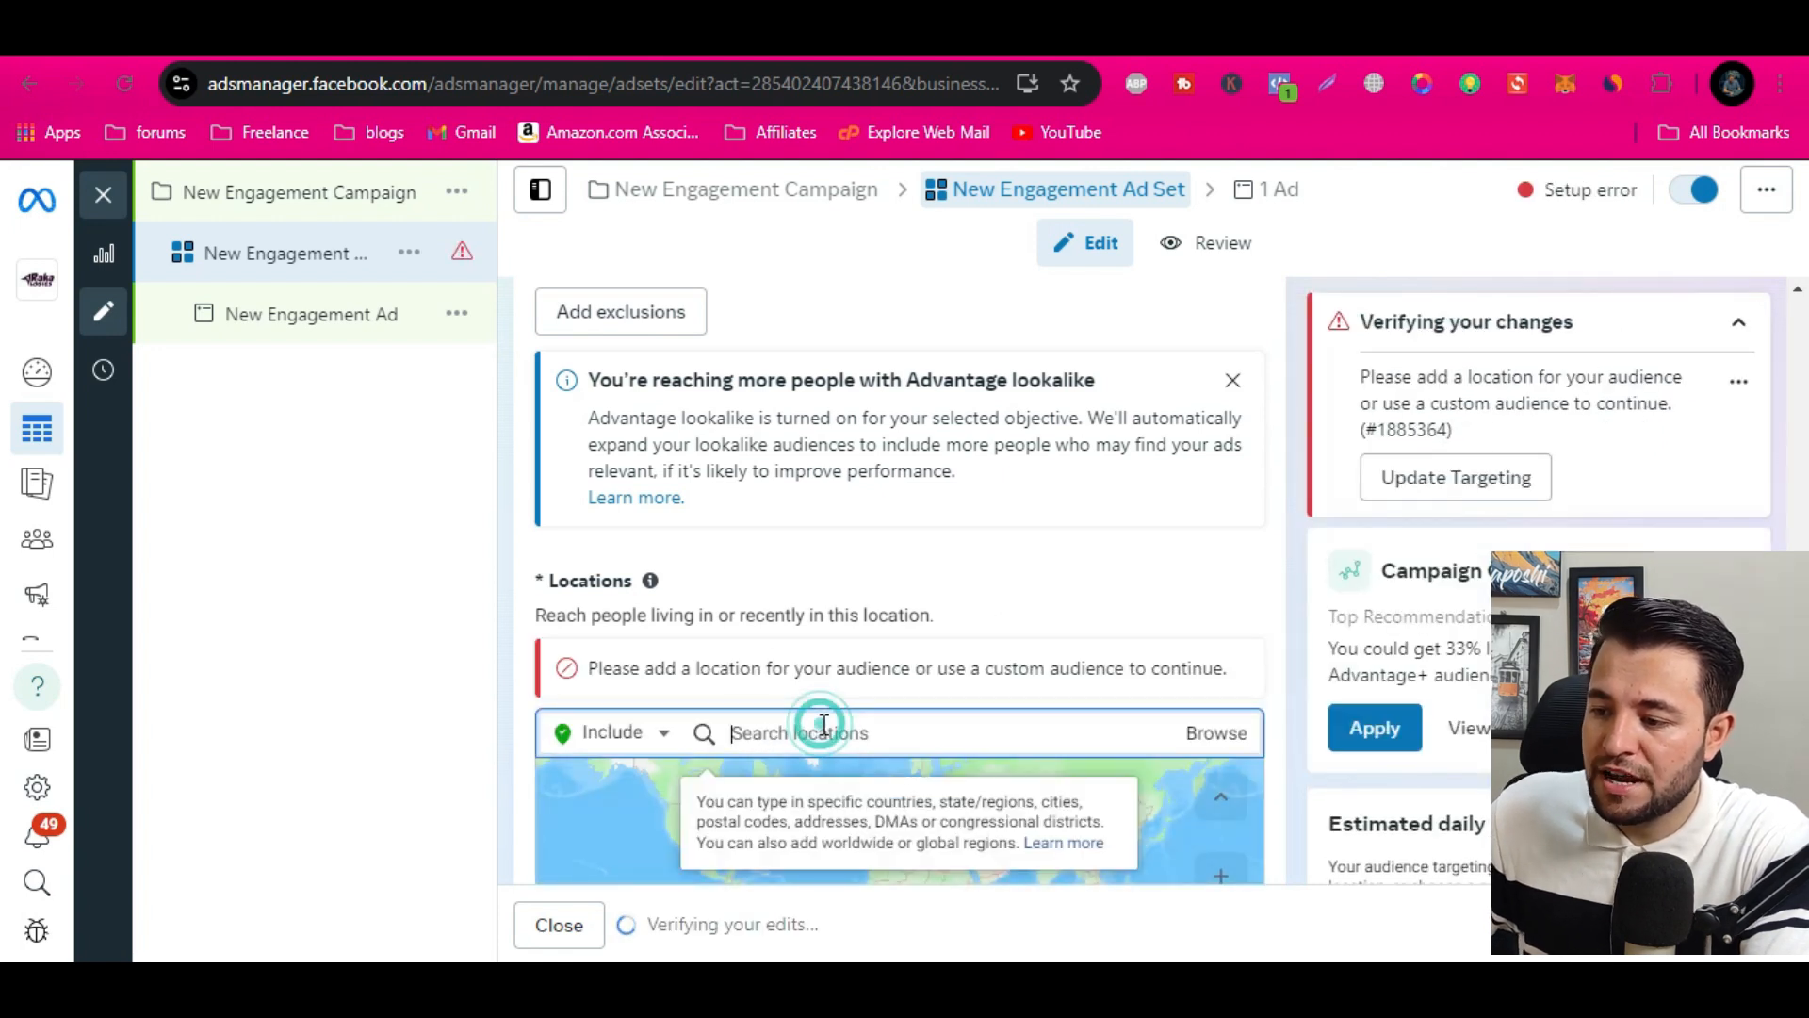
pyautogui.write('united')
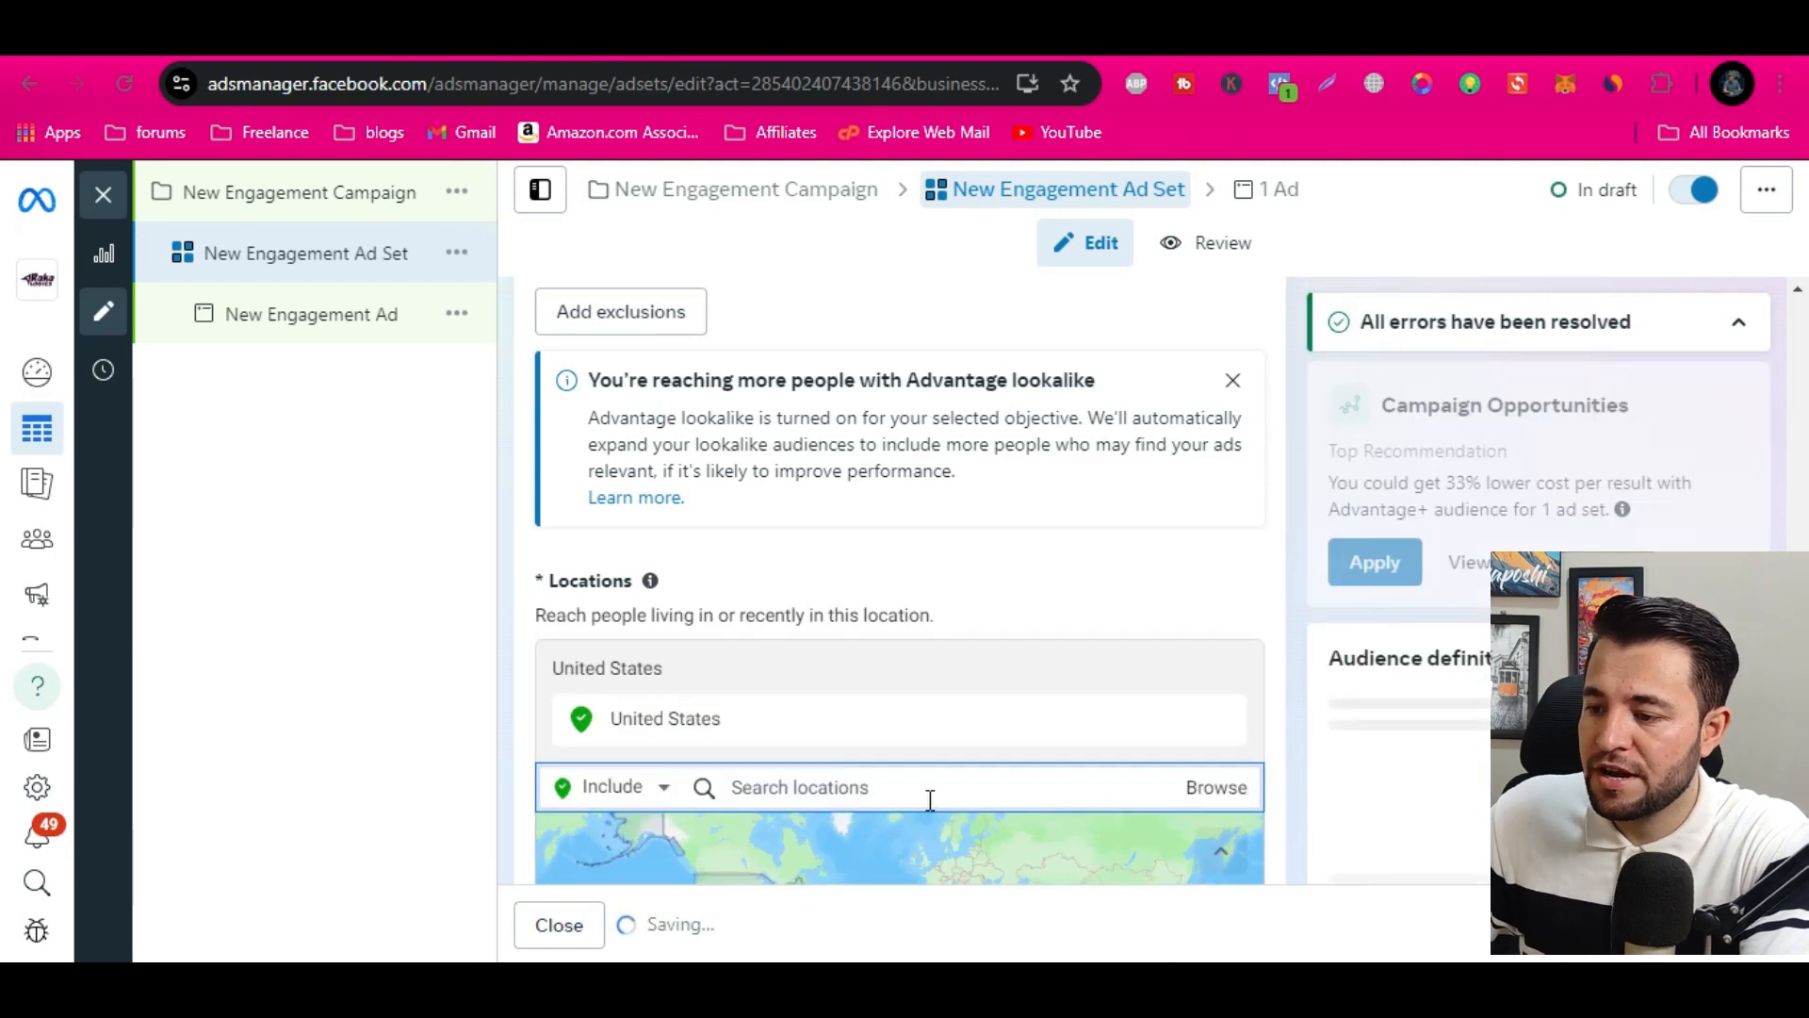
pyautogui.scroll(-4, 634, 816)
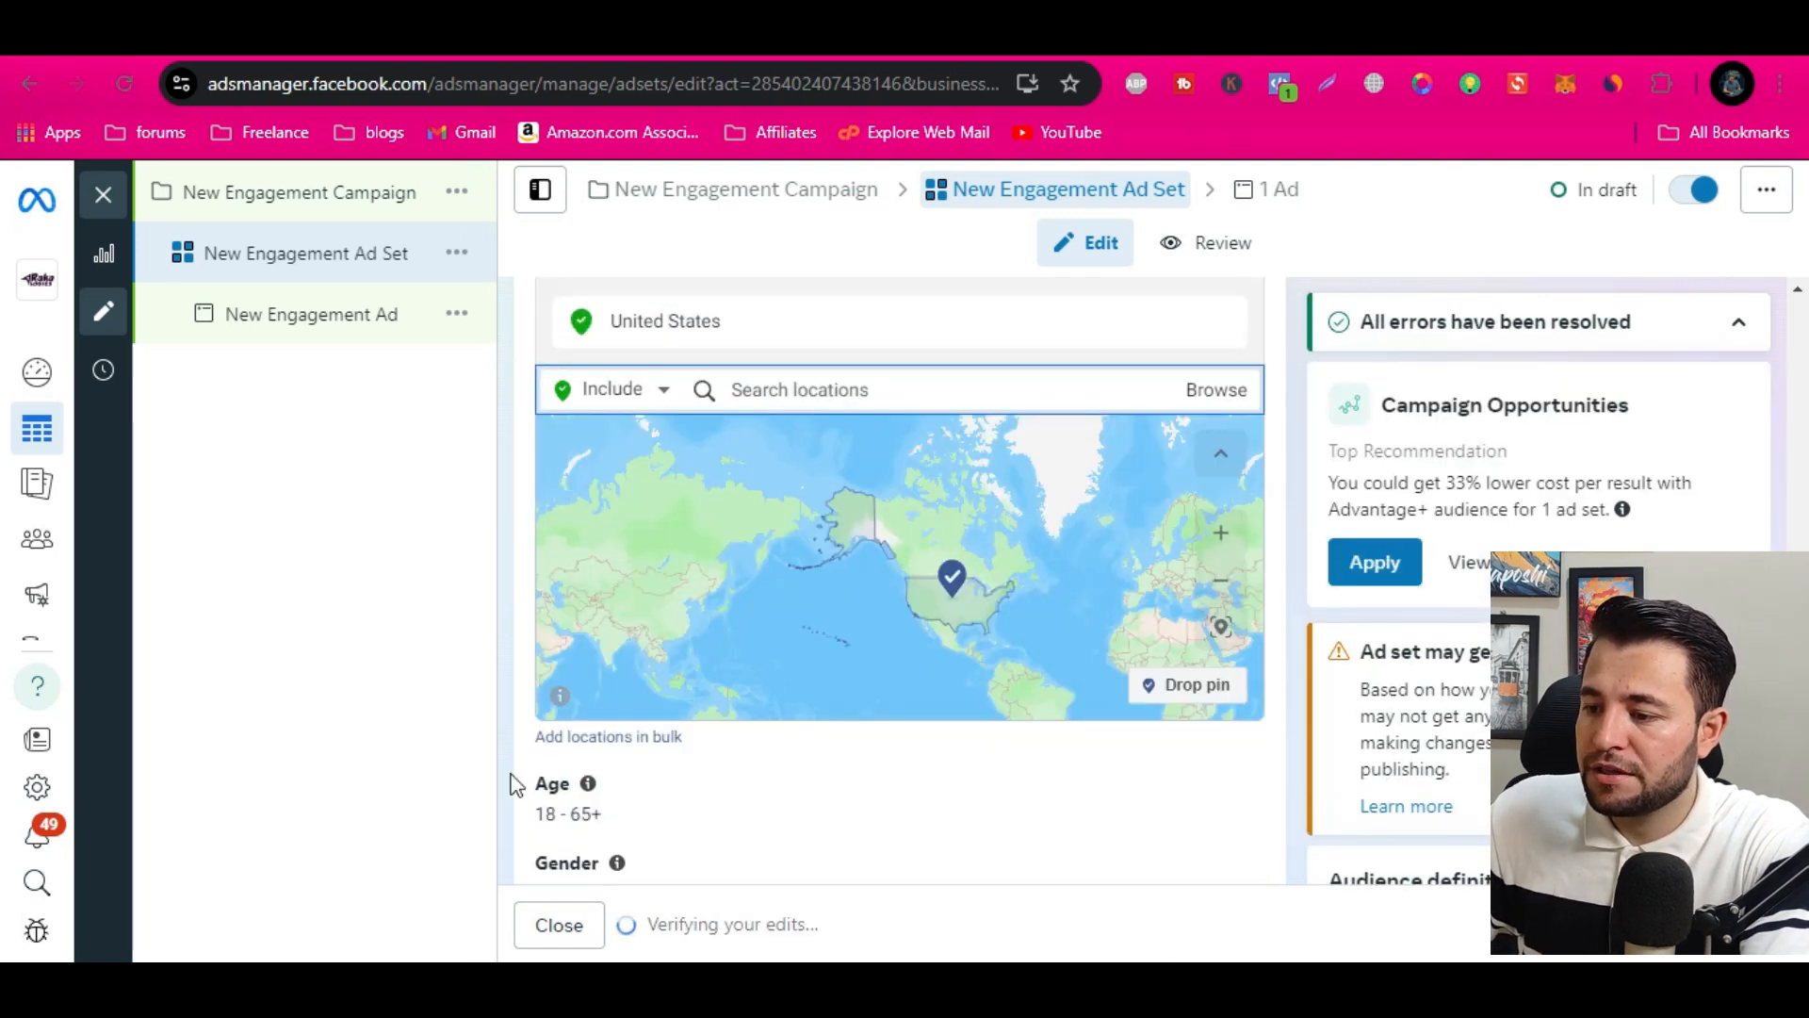
pyautogui.scroll(-3, 542, 745)
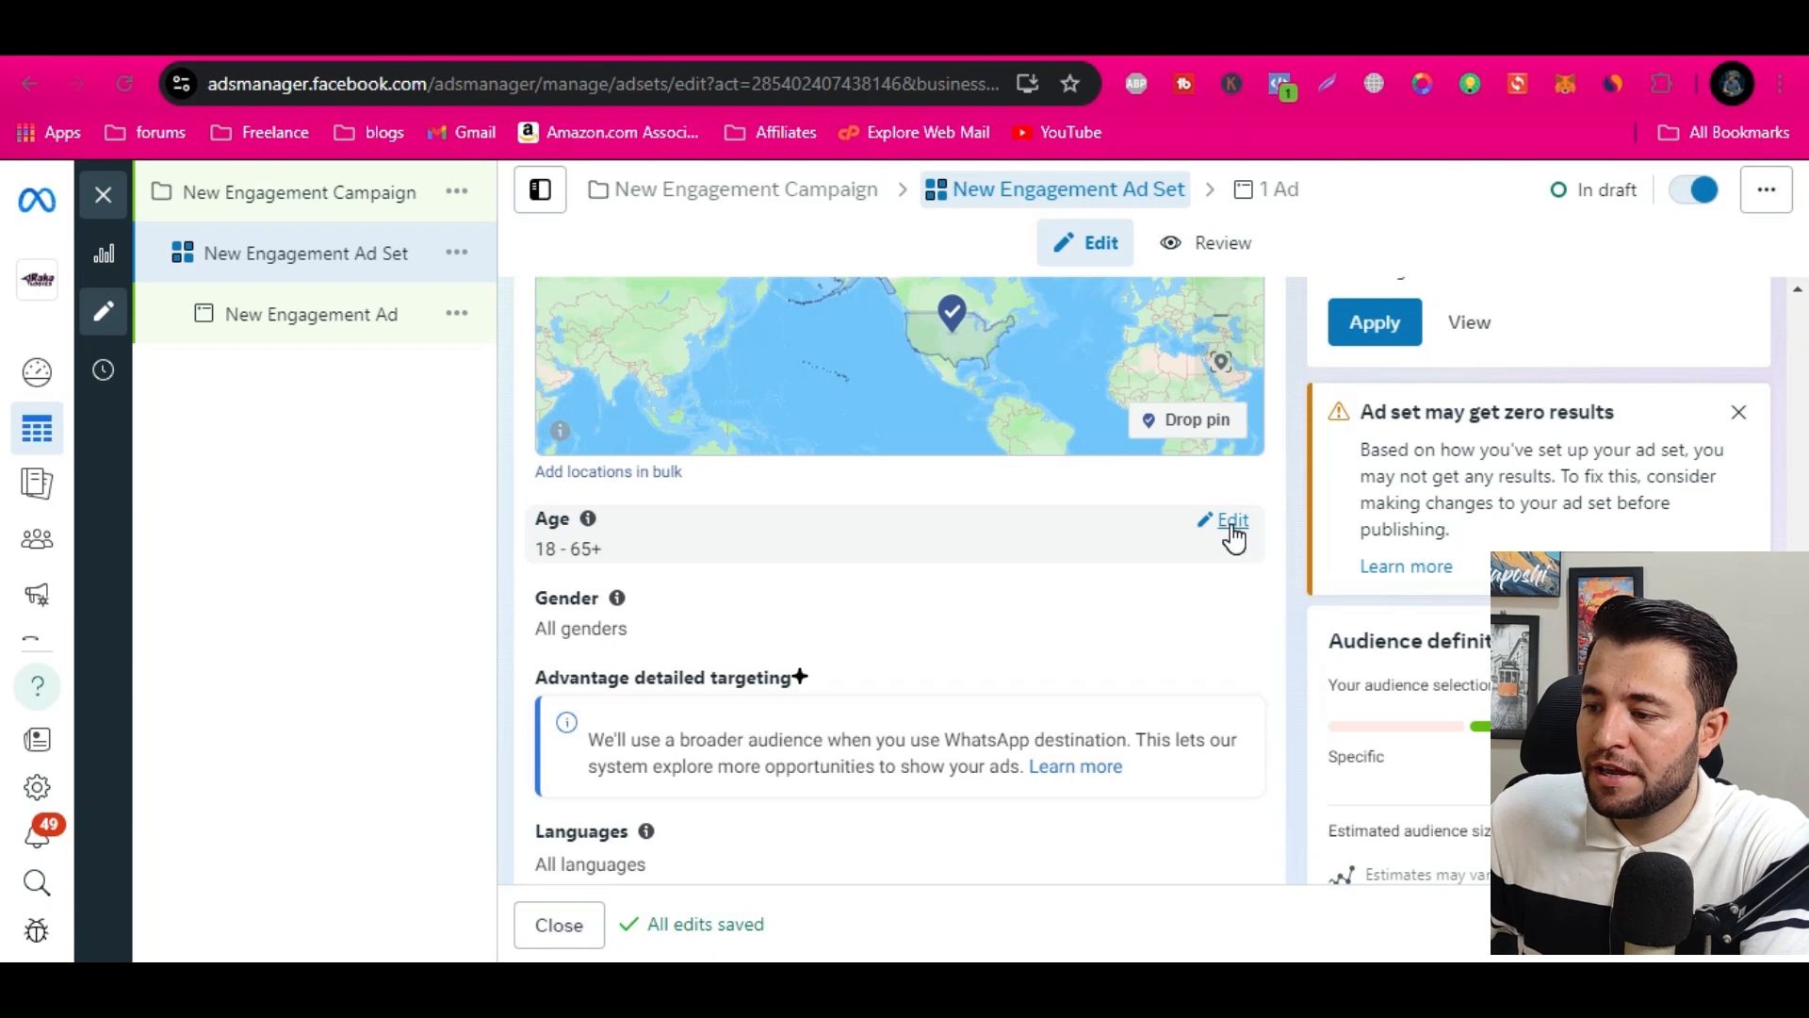
# Set the audience's maximum age to 55
pyautogui.click(1230, 525)
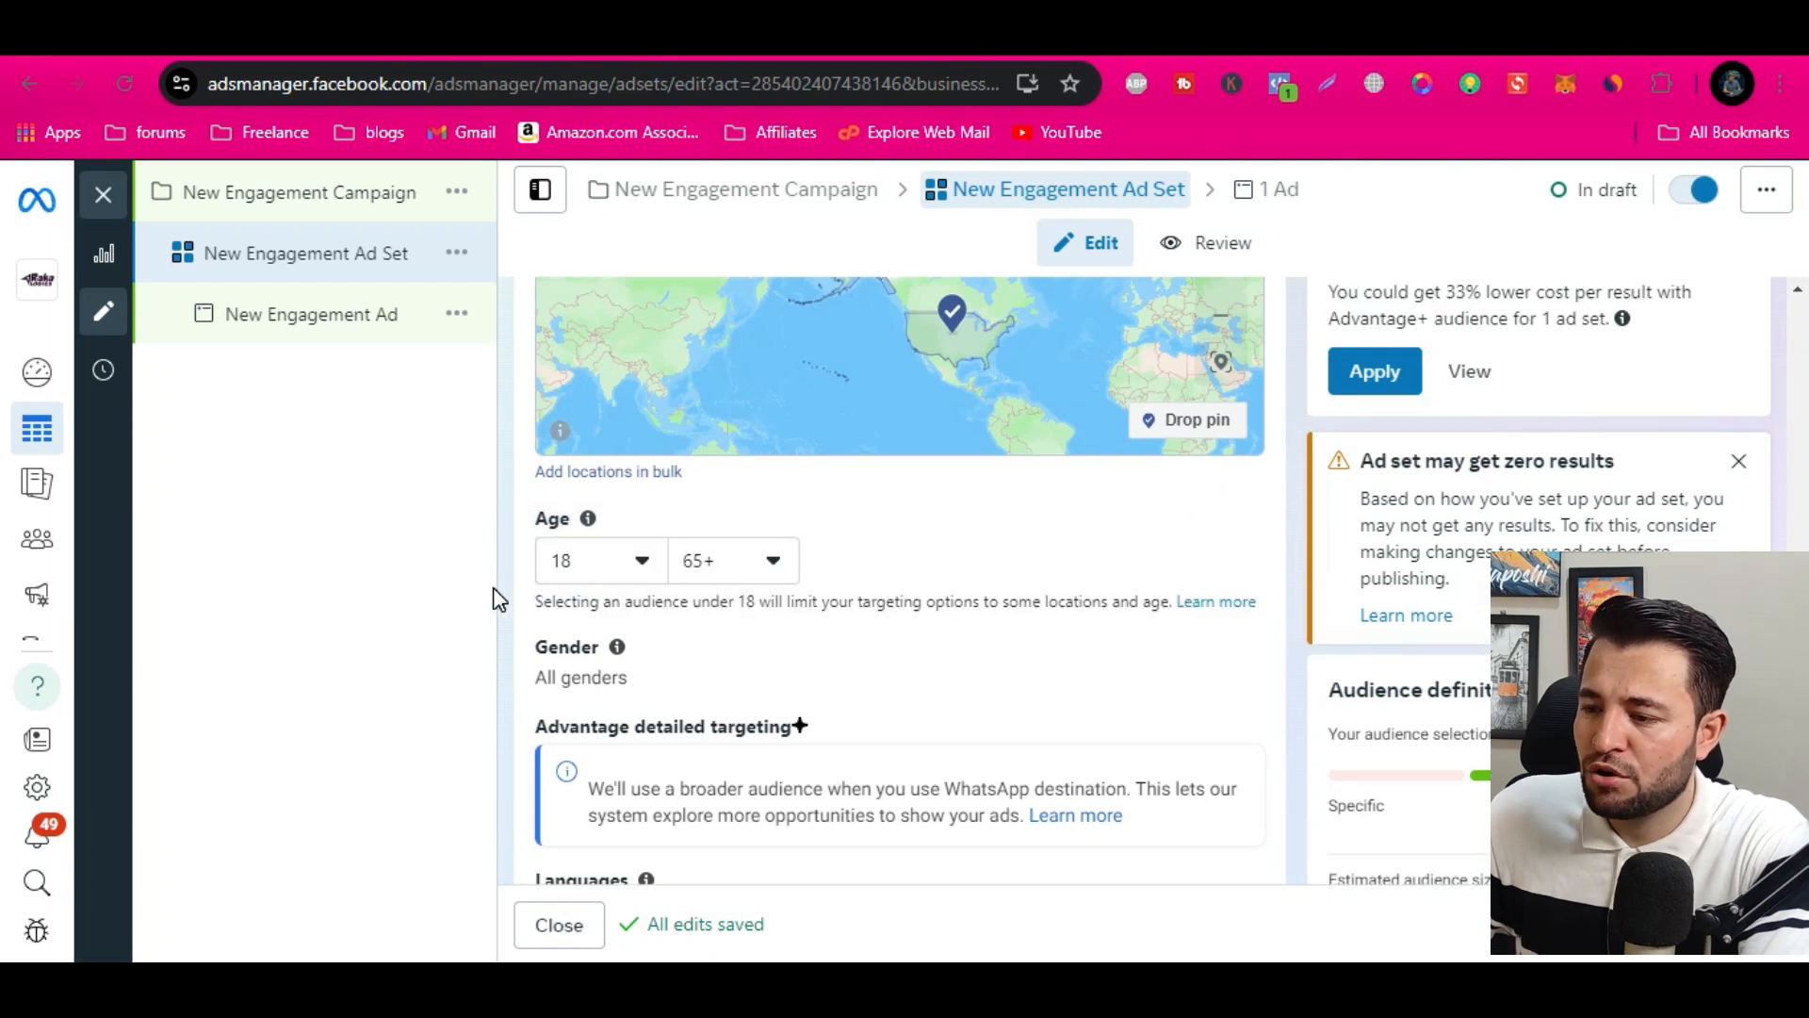
pyautogui.click(780, 565)
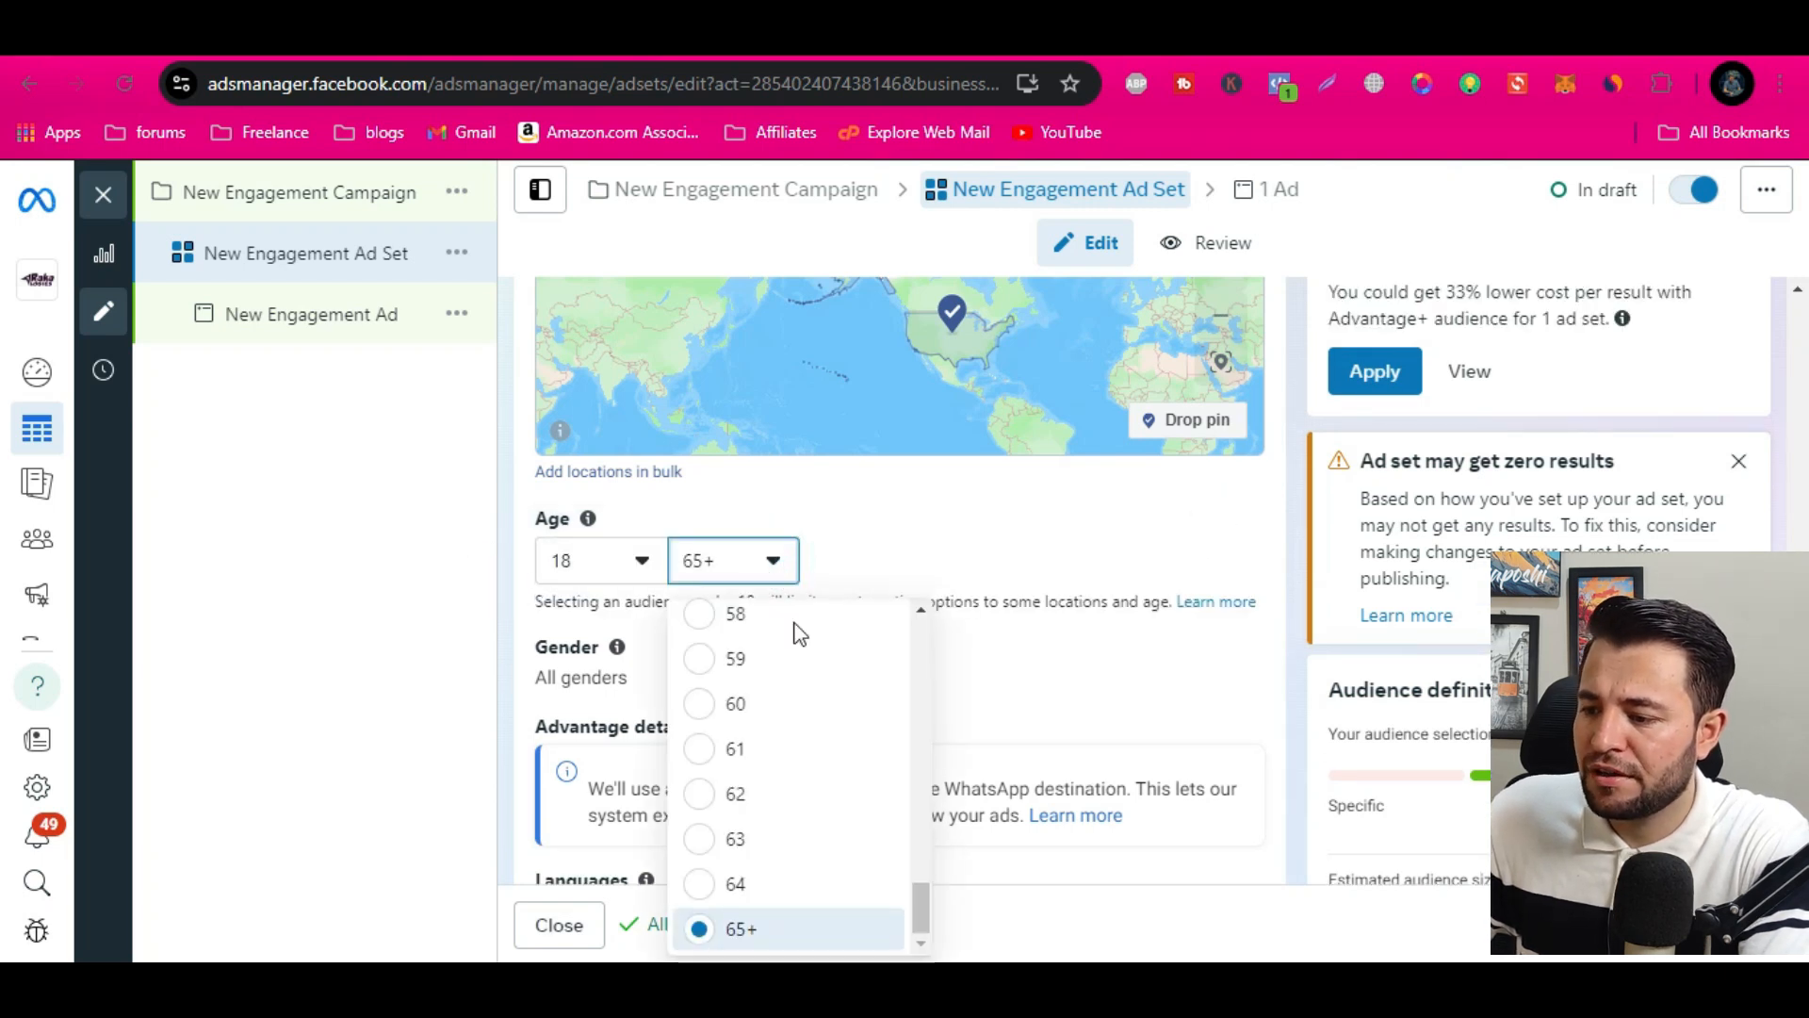
pyautogui.scroll(5, 808, 824)
pyautogui.moveTo(742, 750); pyautogui.dragTo(760, 903)
pyautogui.scroll(-1, 759, 903)
pyautogui.click(751, 853)
pyautogui.scroll(-1, 1160, 627)
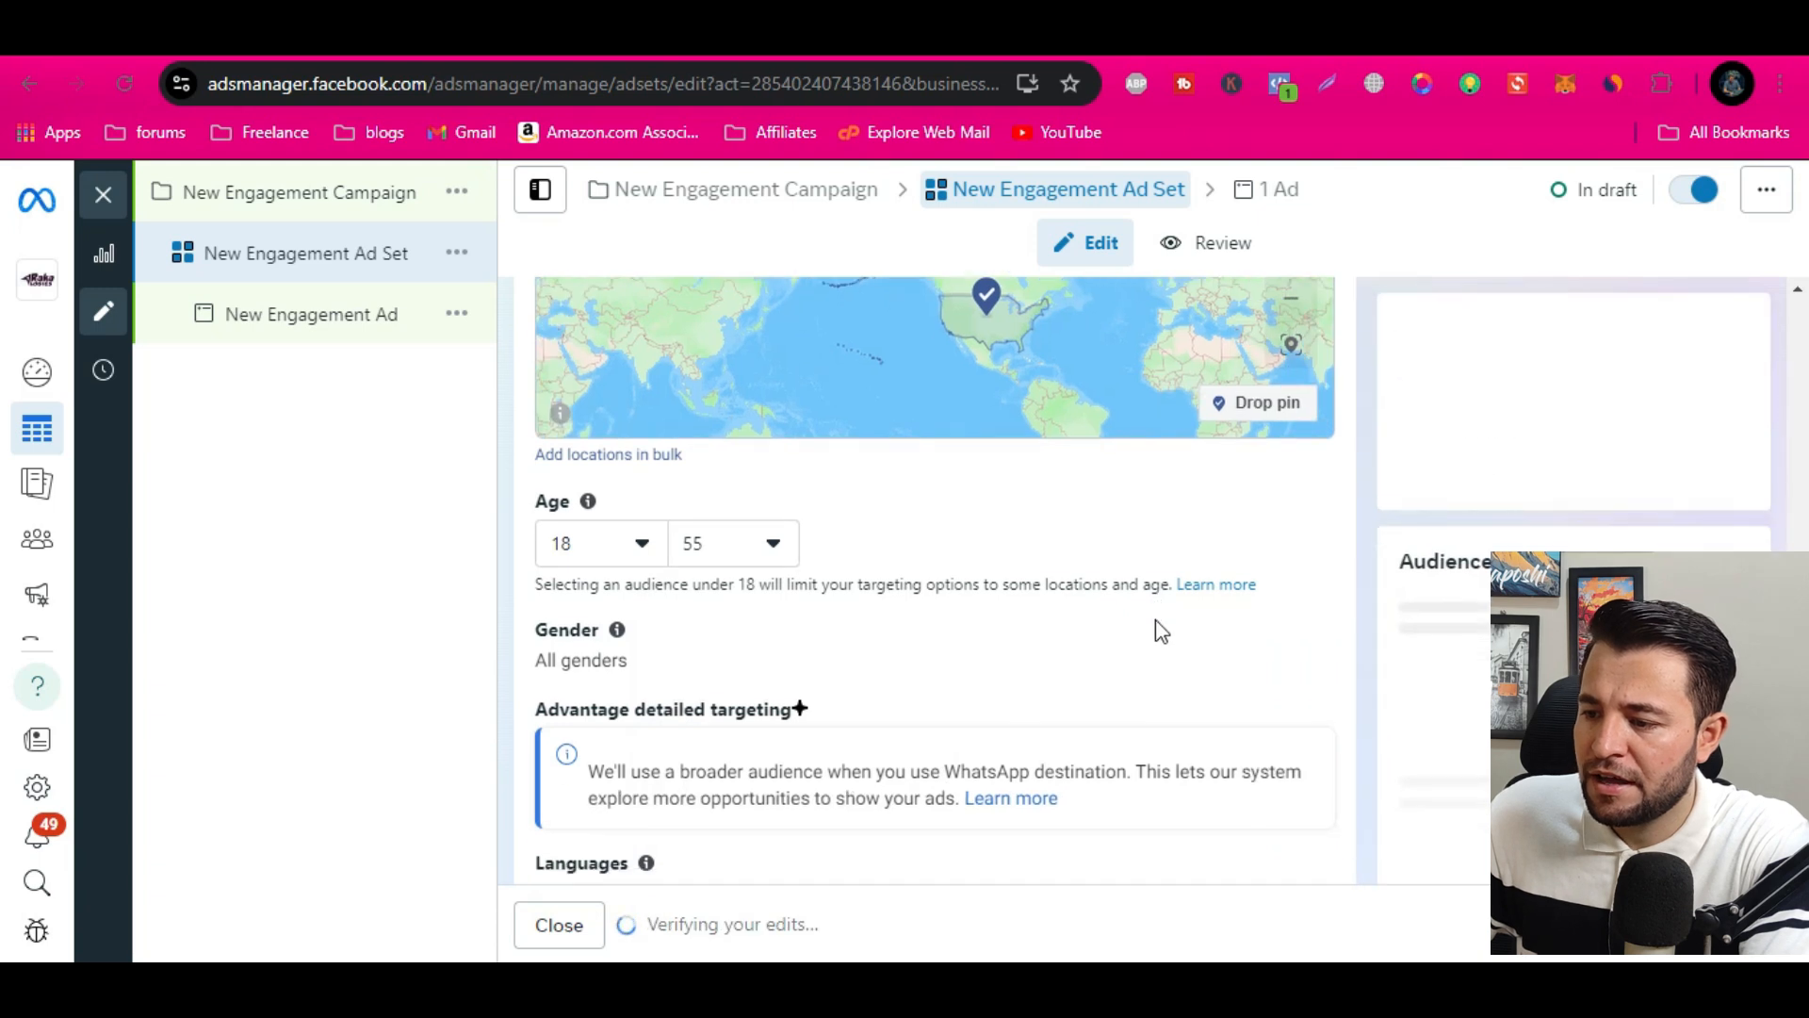
# Review the ad set's audience, detailed targeting, placements, and budget and schedule settings
pyautogui.scroll(-4, 1022, 577)
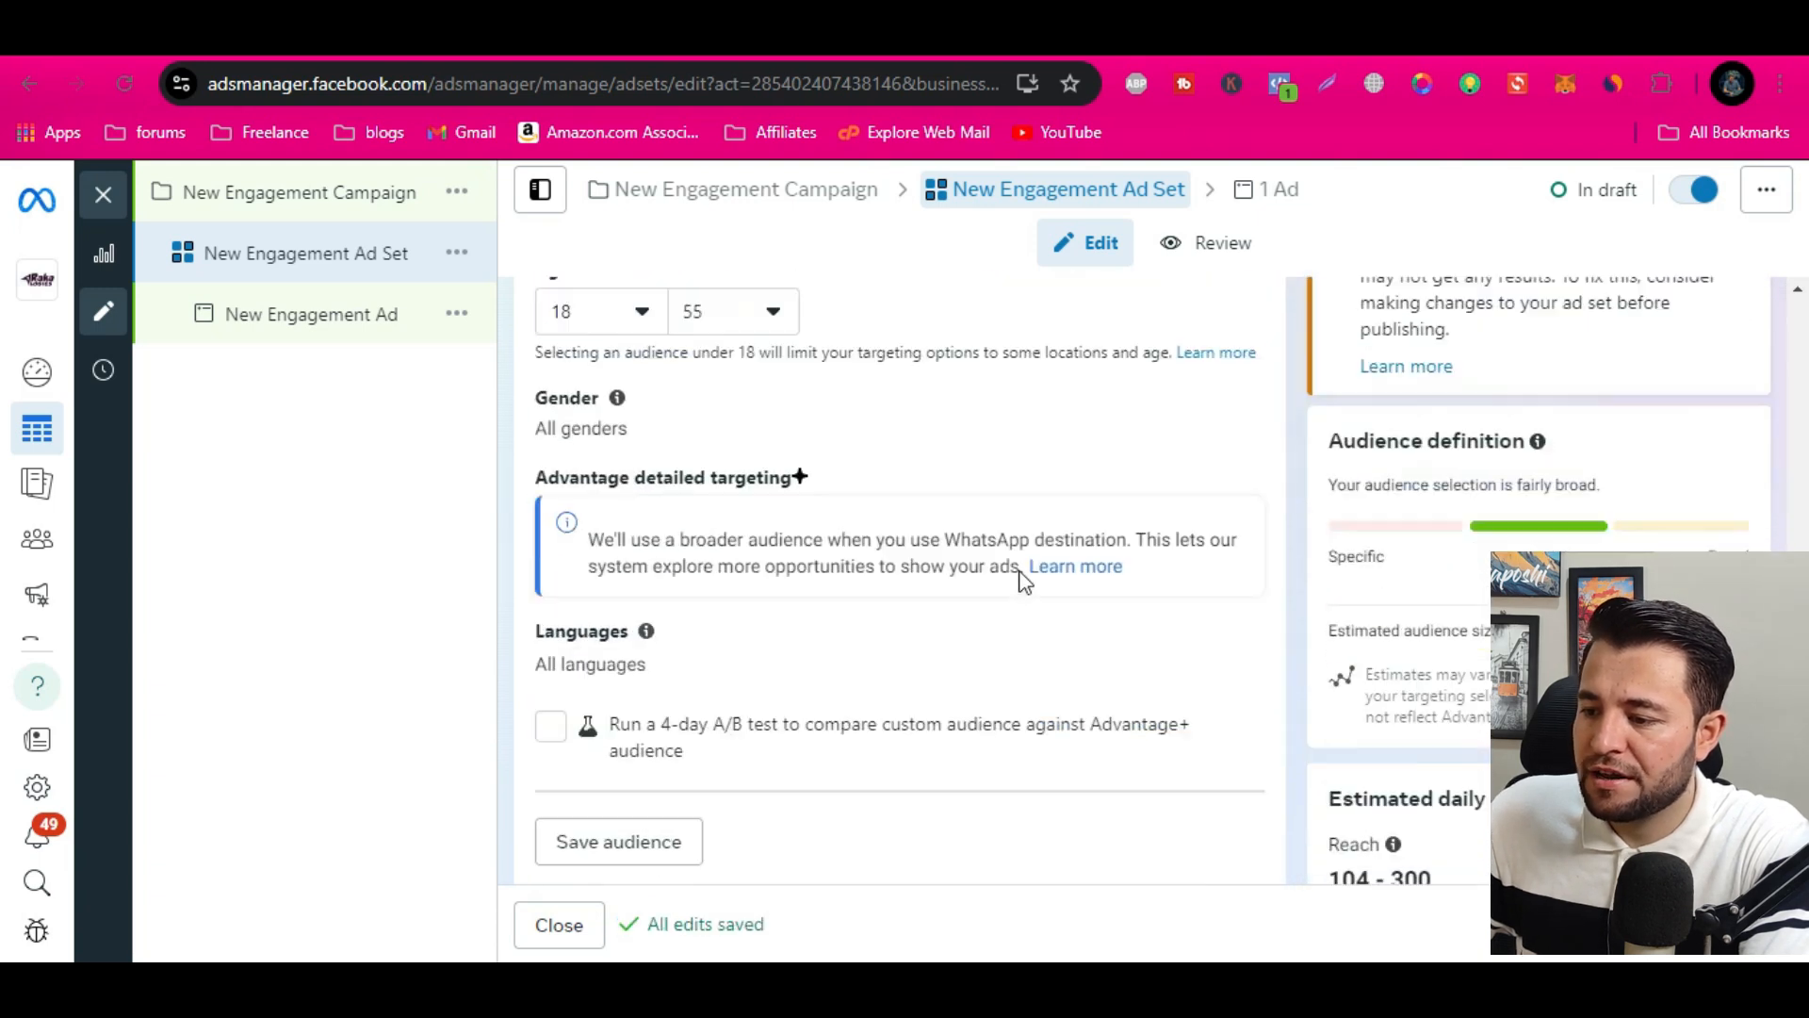
pyautogui.scroll(-1, 1025, 581)
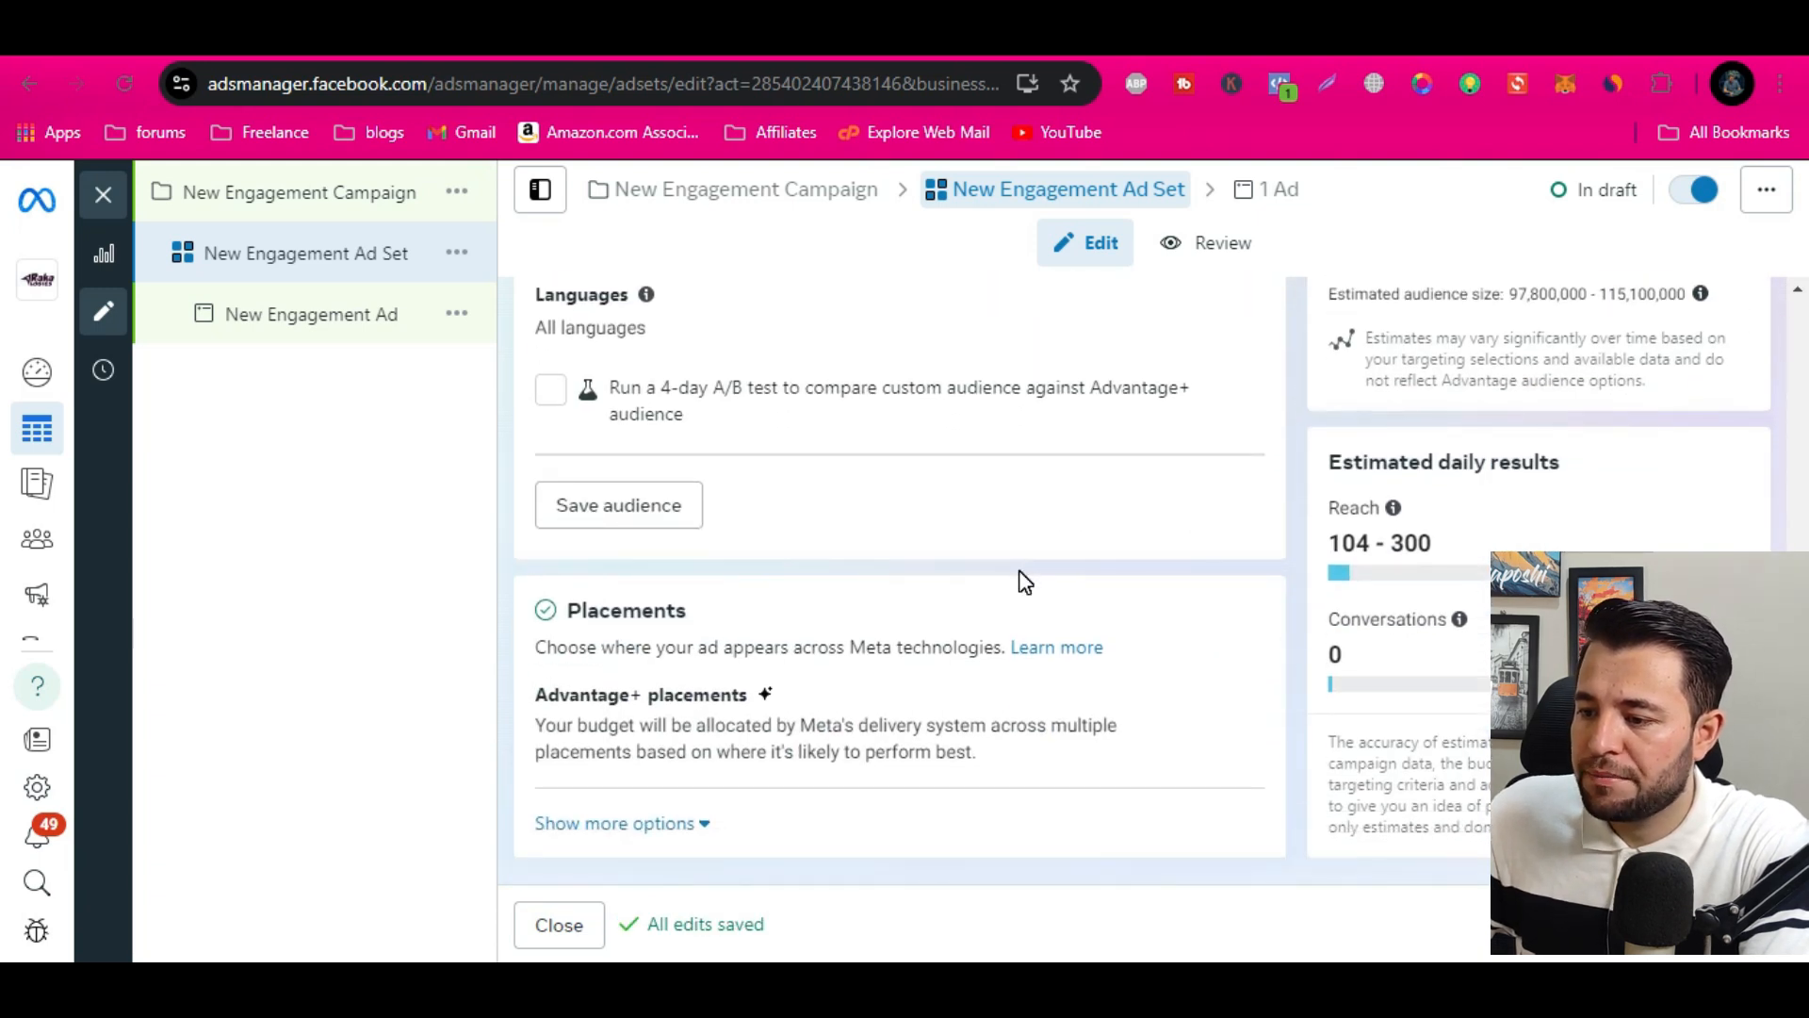
pyautogui.scroll(8, 1022, 578)
pyautogui.scroll(8, 1300, 569)
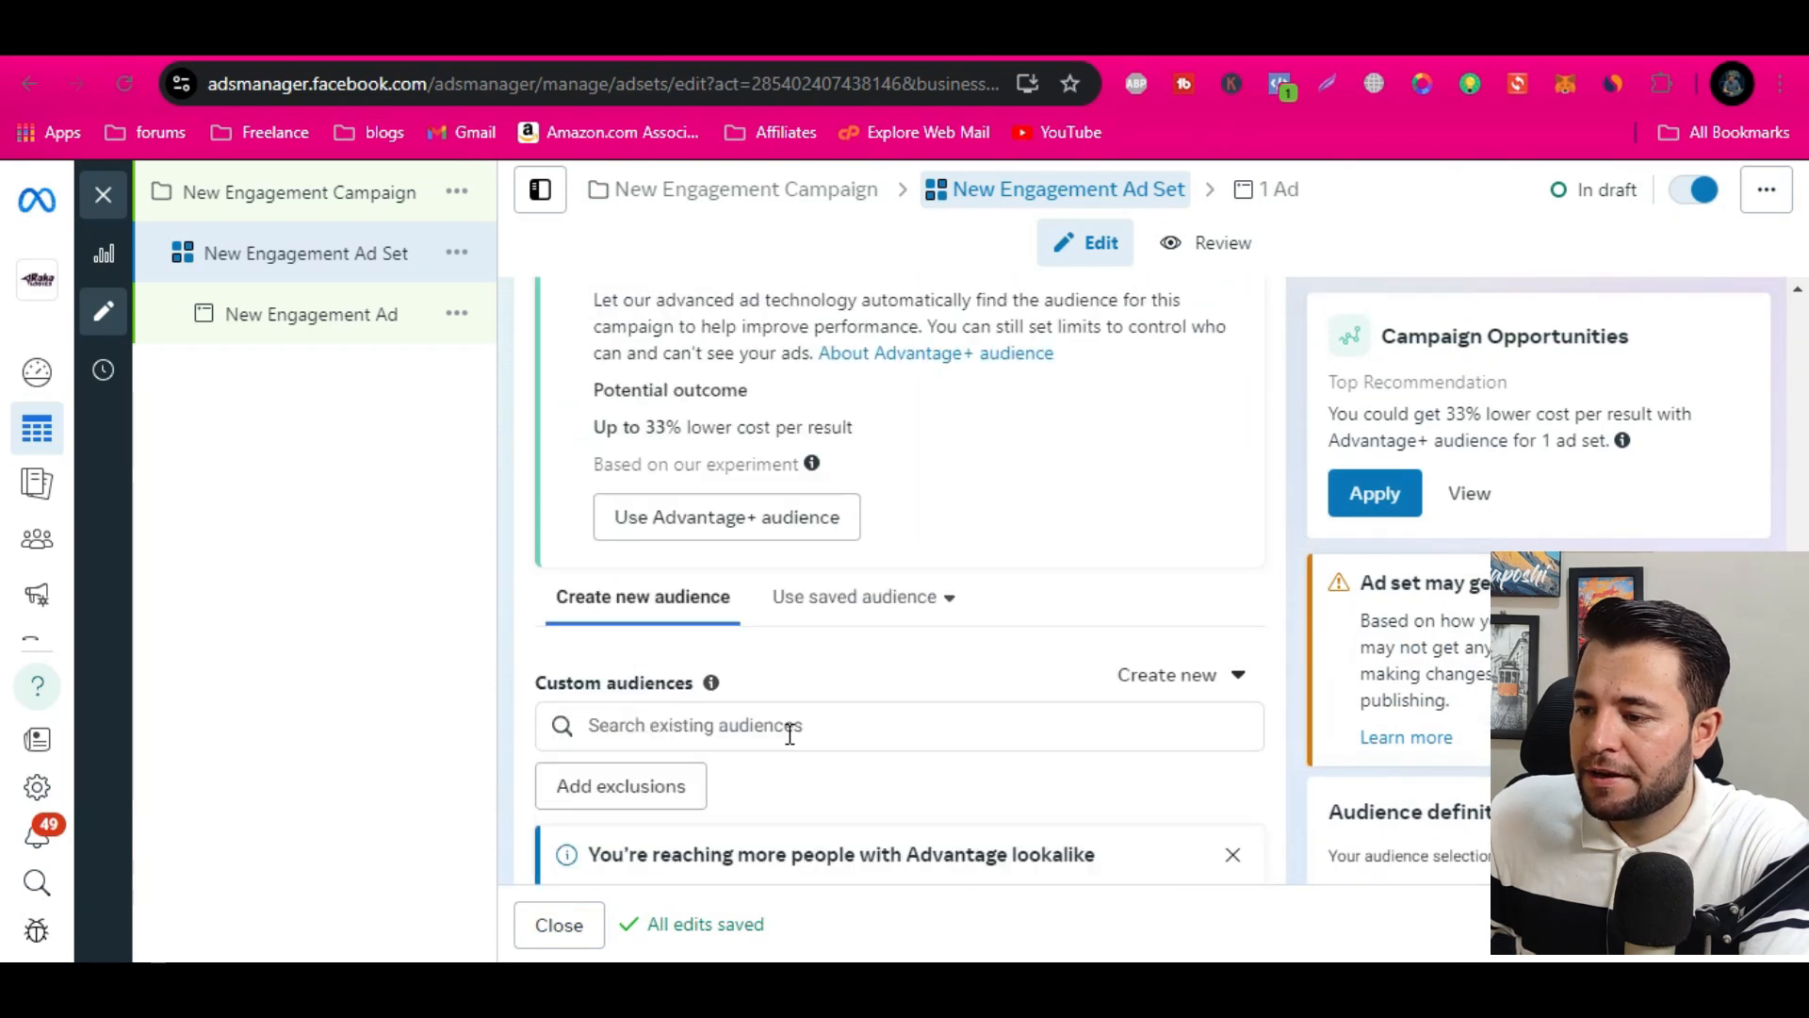
pyautogui.scroll(-1, 804, 722)
pyautogui.scroll(-6, 803, 721)
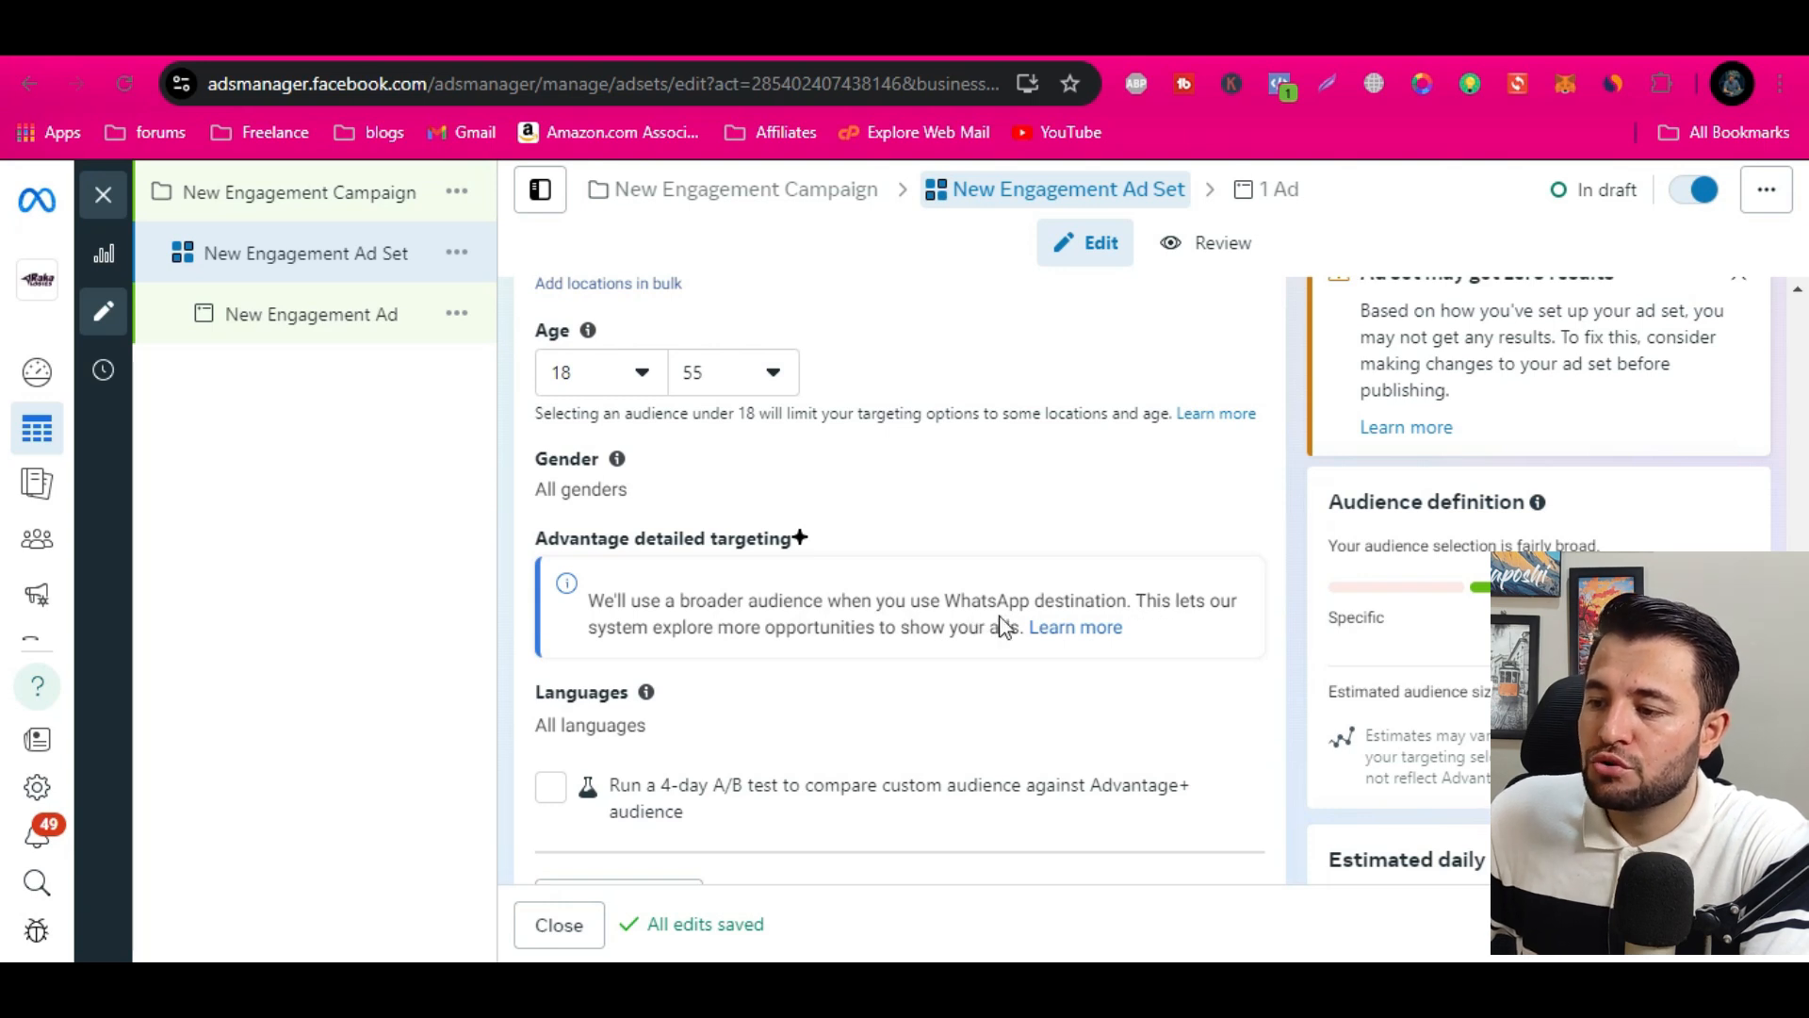
pyautogui.scroll(5, 1312, 659)
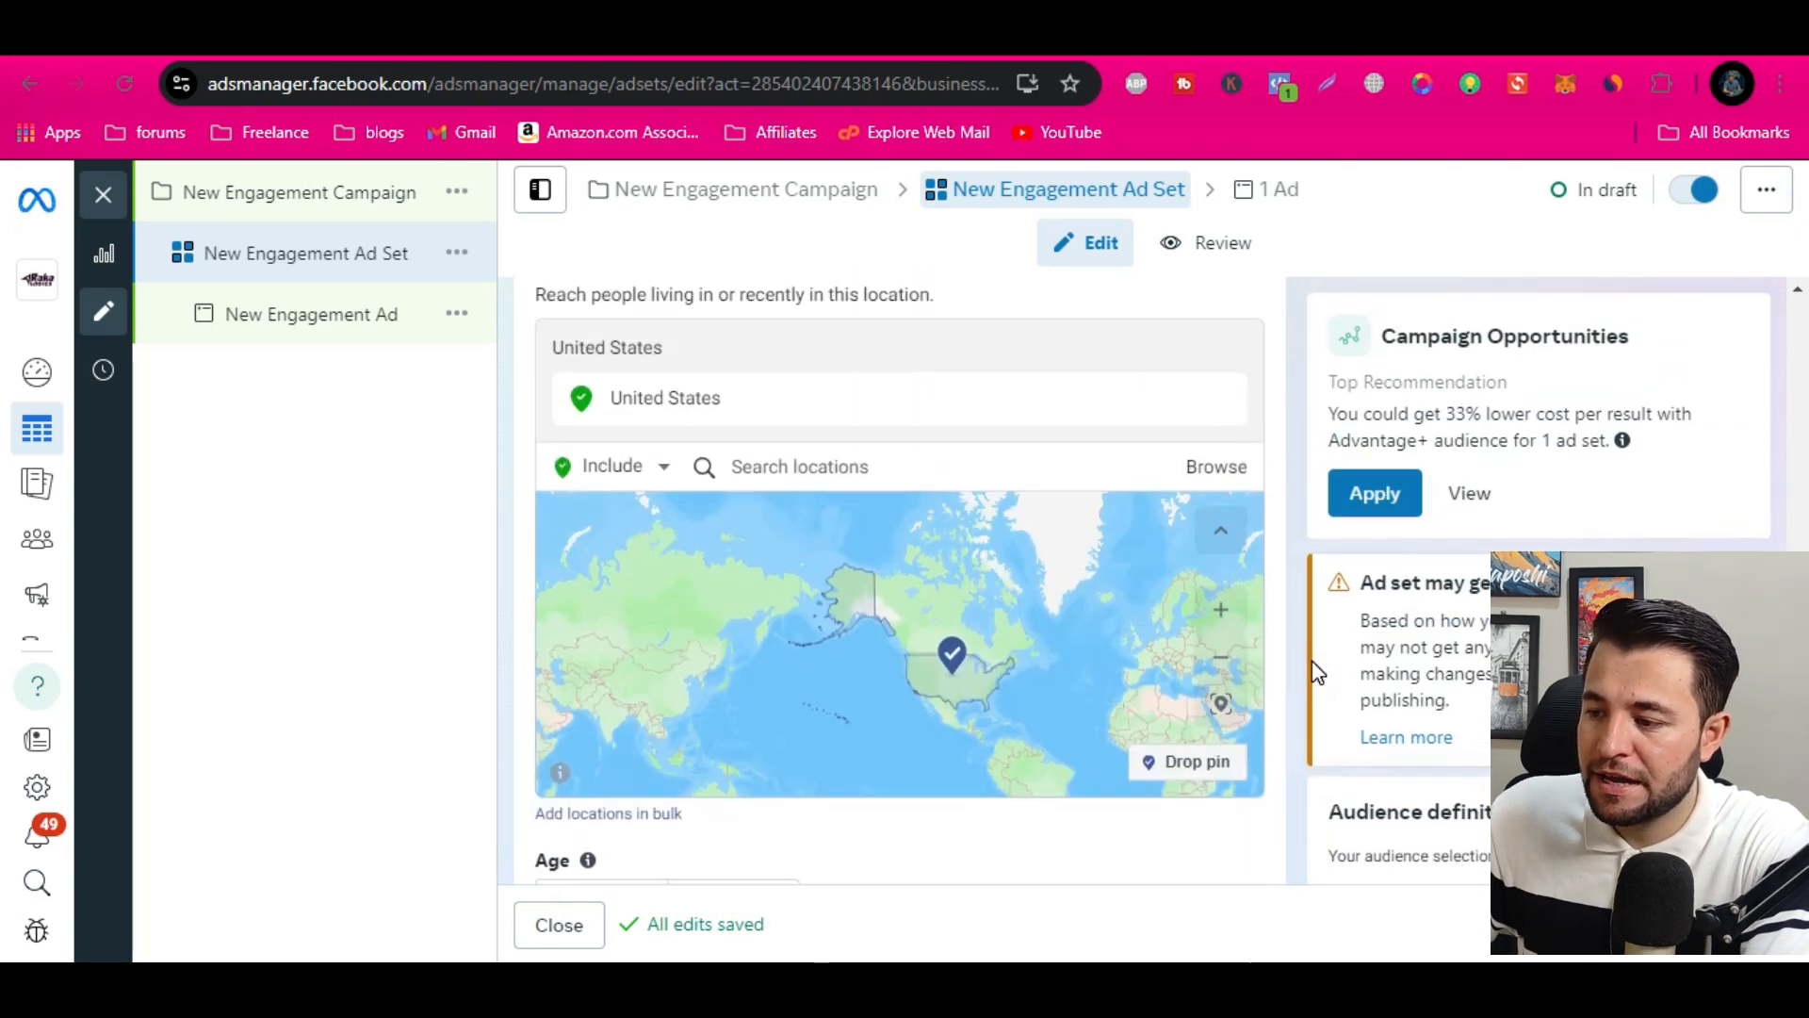
pyautogui.scroll(10, 1316, 673)
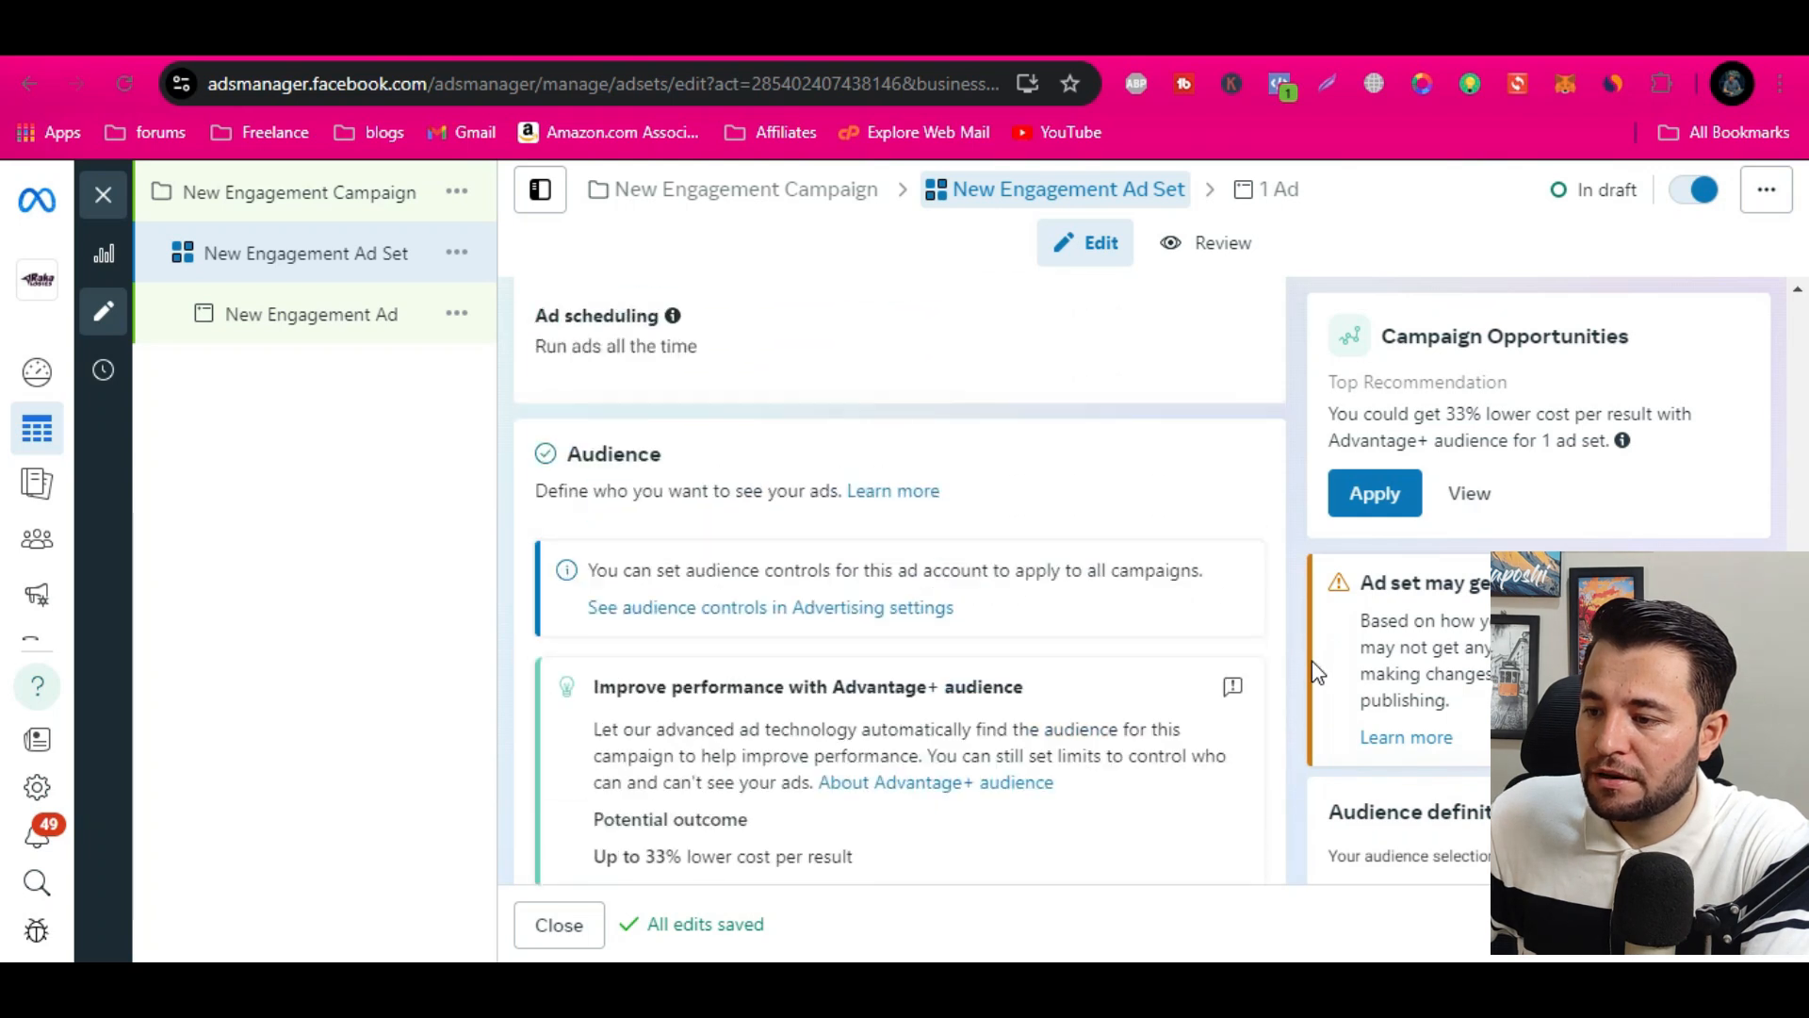
pyautogui.scroll(5, 1317, 673)
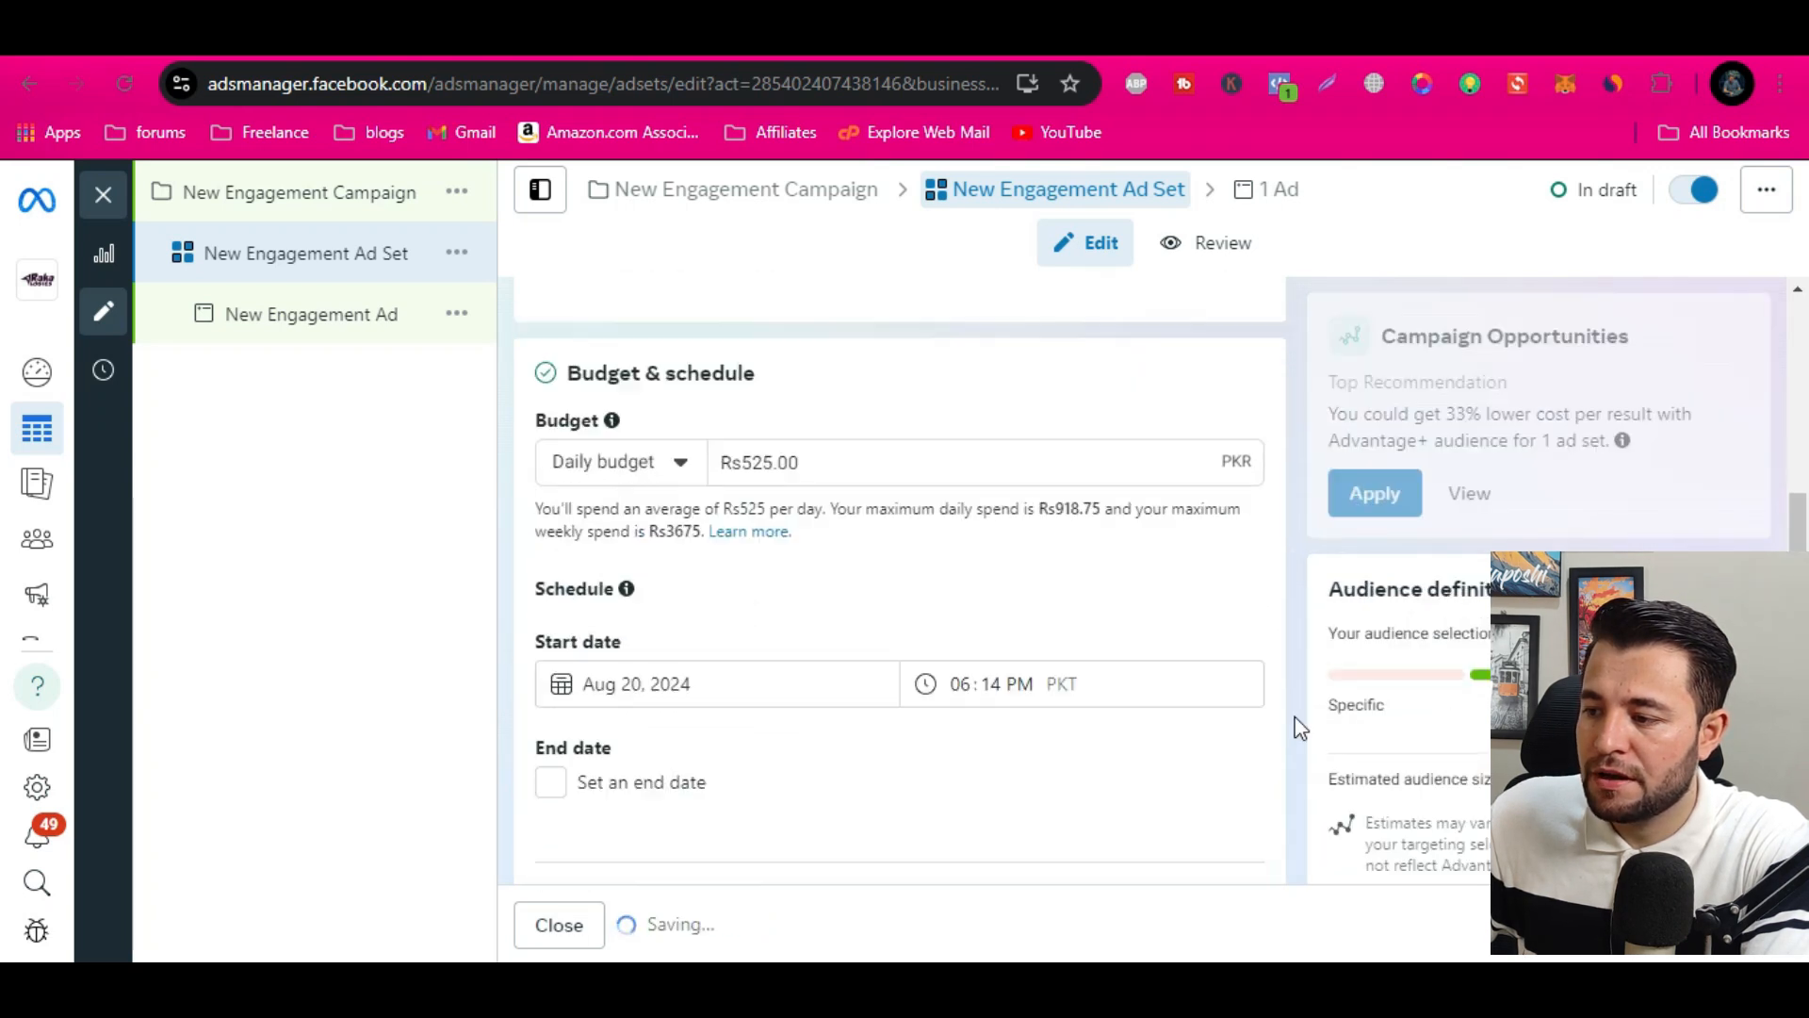
pyautogui.scroll(-10, 1291, 735)
pyautogui.scroll(-9, 1286, 732)
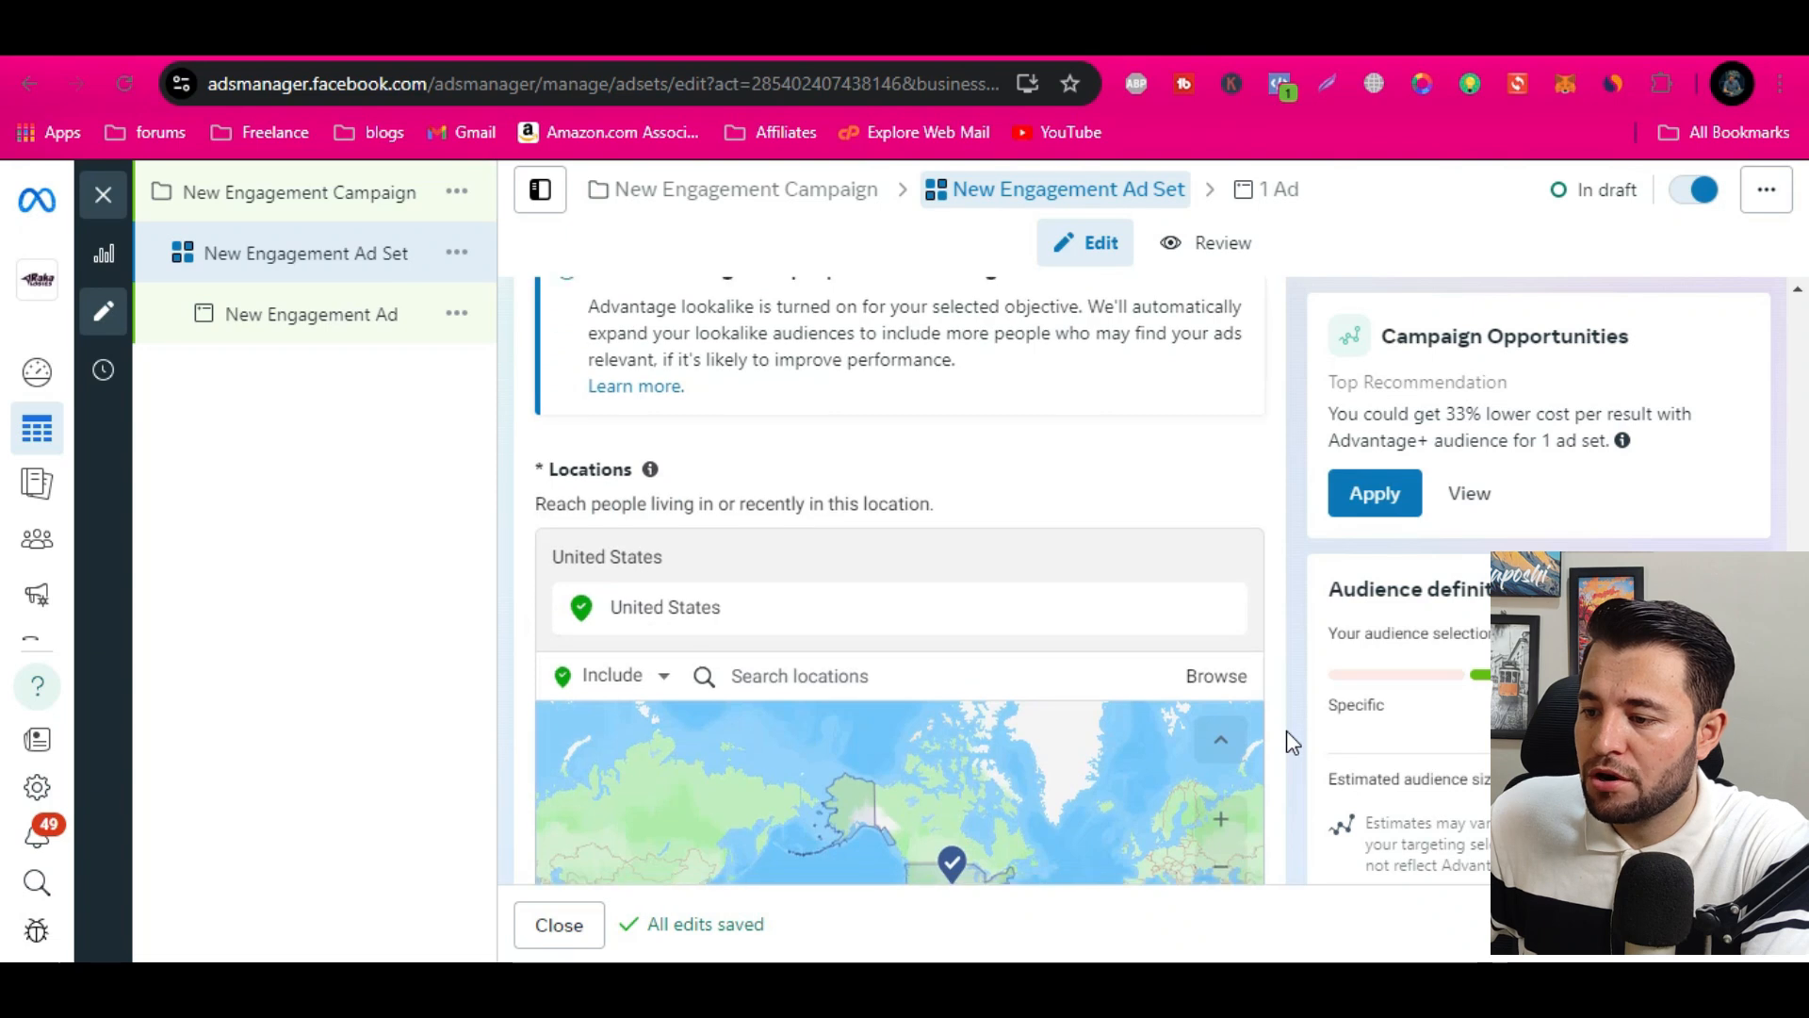
pyautogui.scroll(-4, 1286, 732)
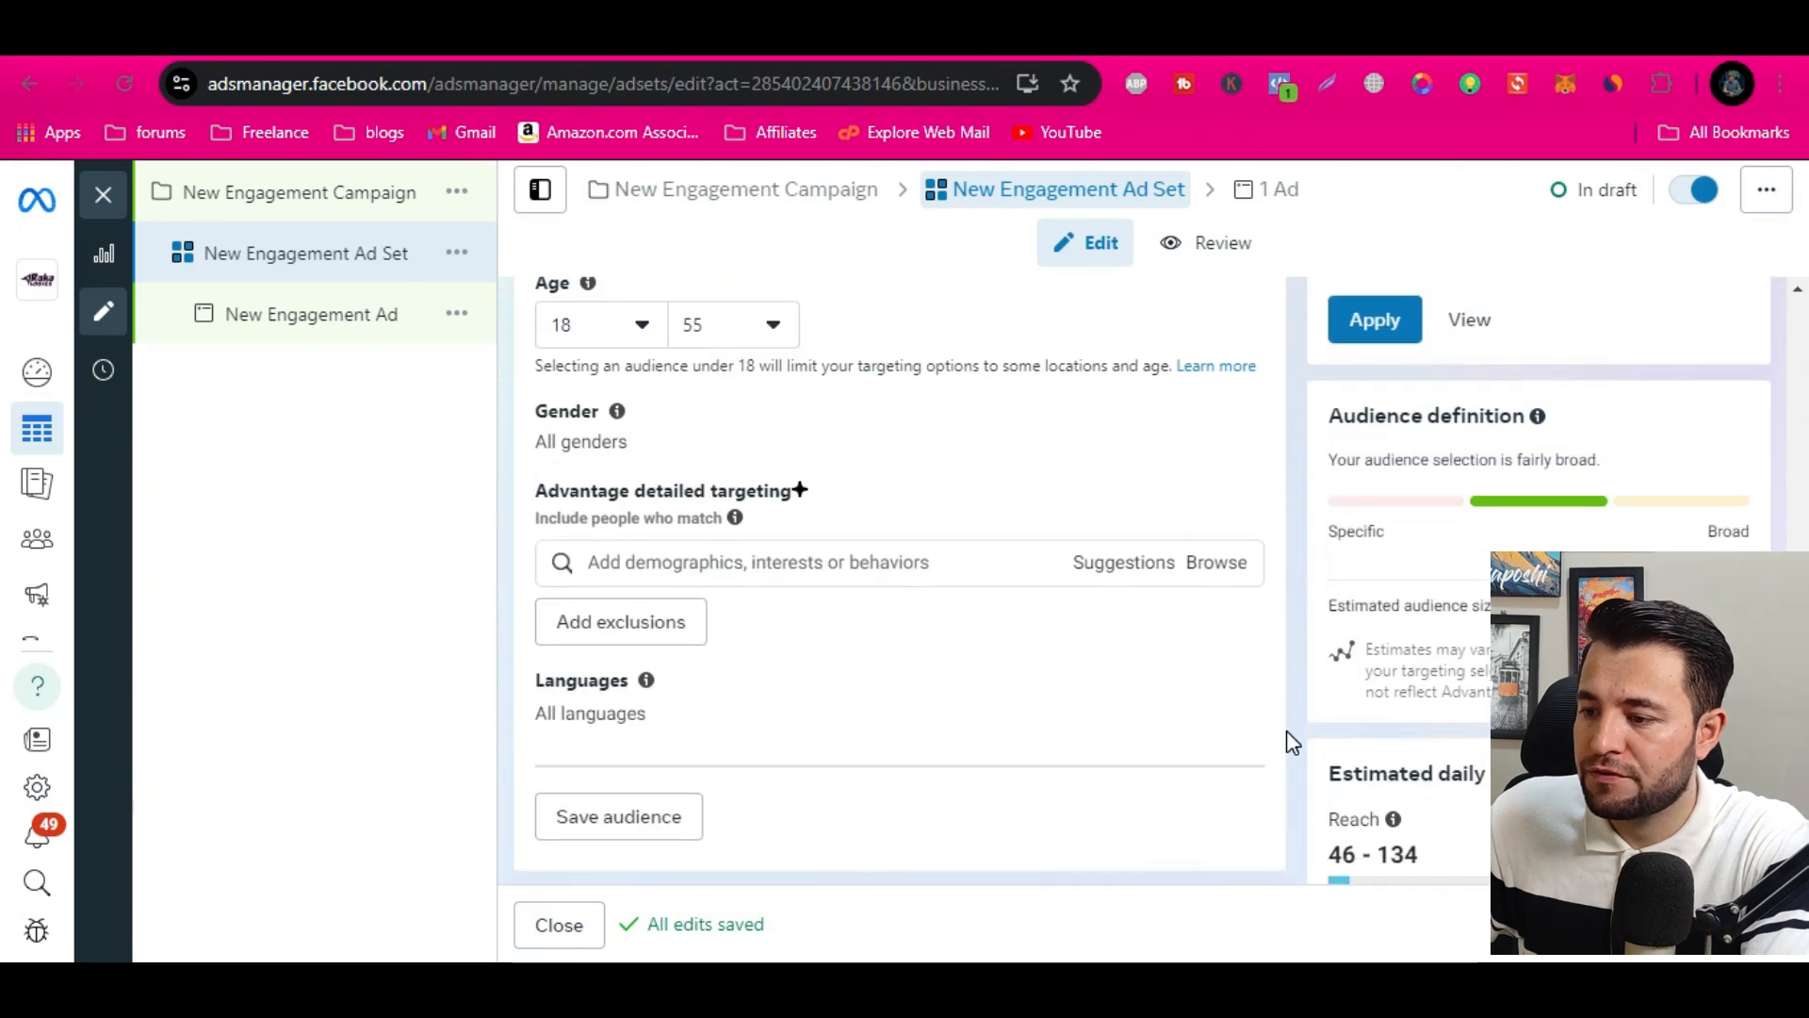
pyautogui.click(795, 570)
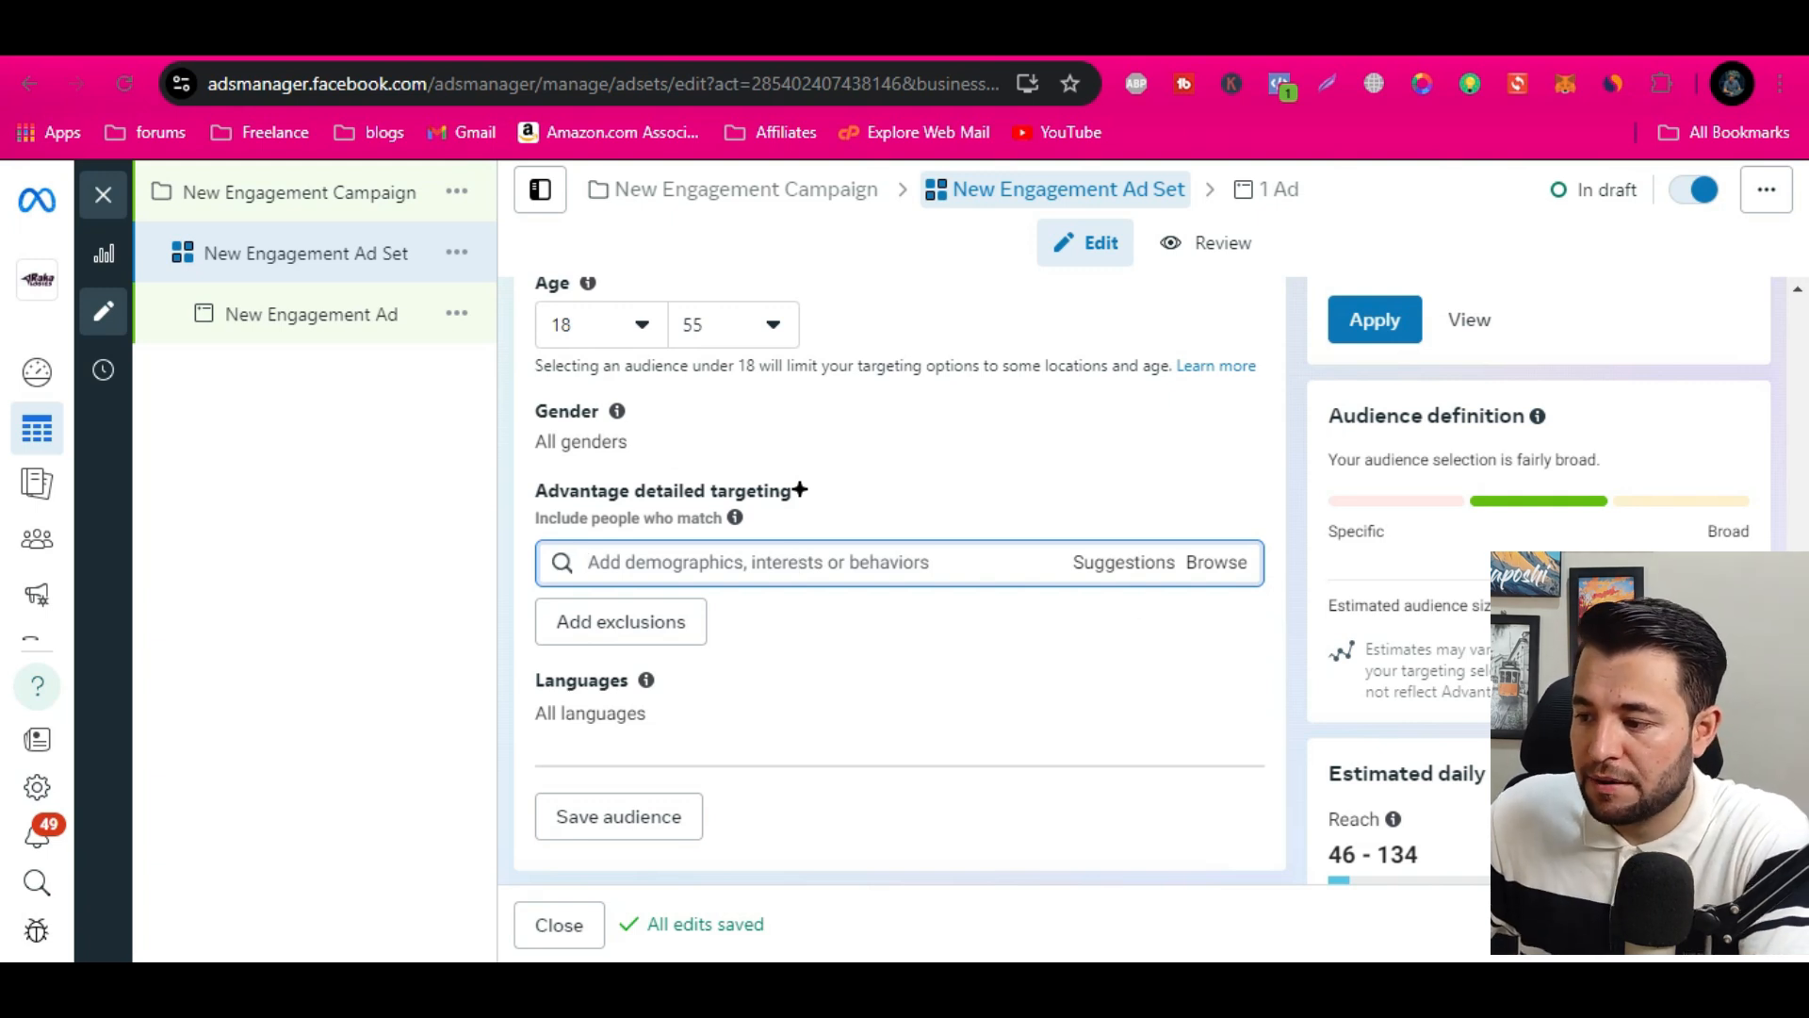
pyautogui.scroll(-3, 799, 564)
pyautogui.scroll(3, 942, 669)
pyautogui.scroll(2, 853, 657)
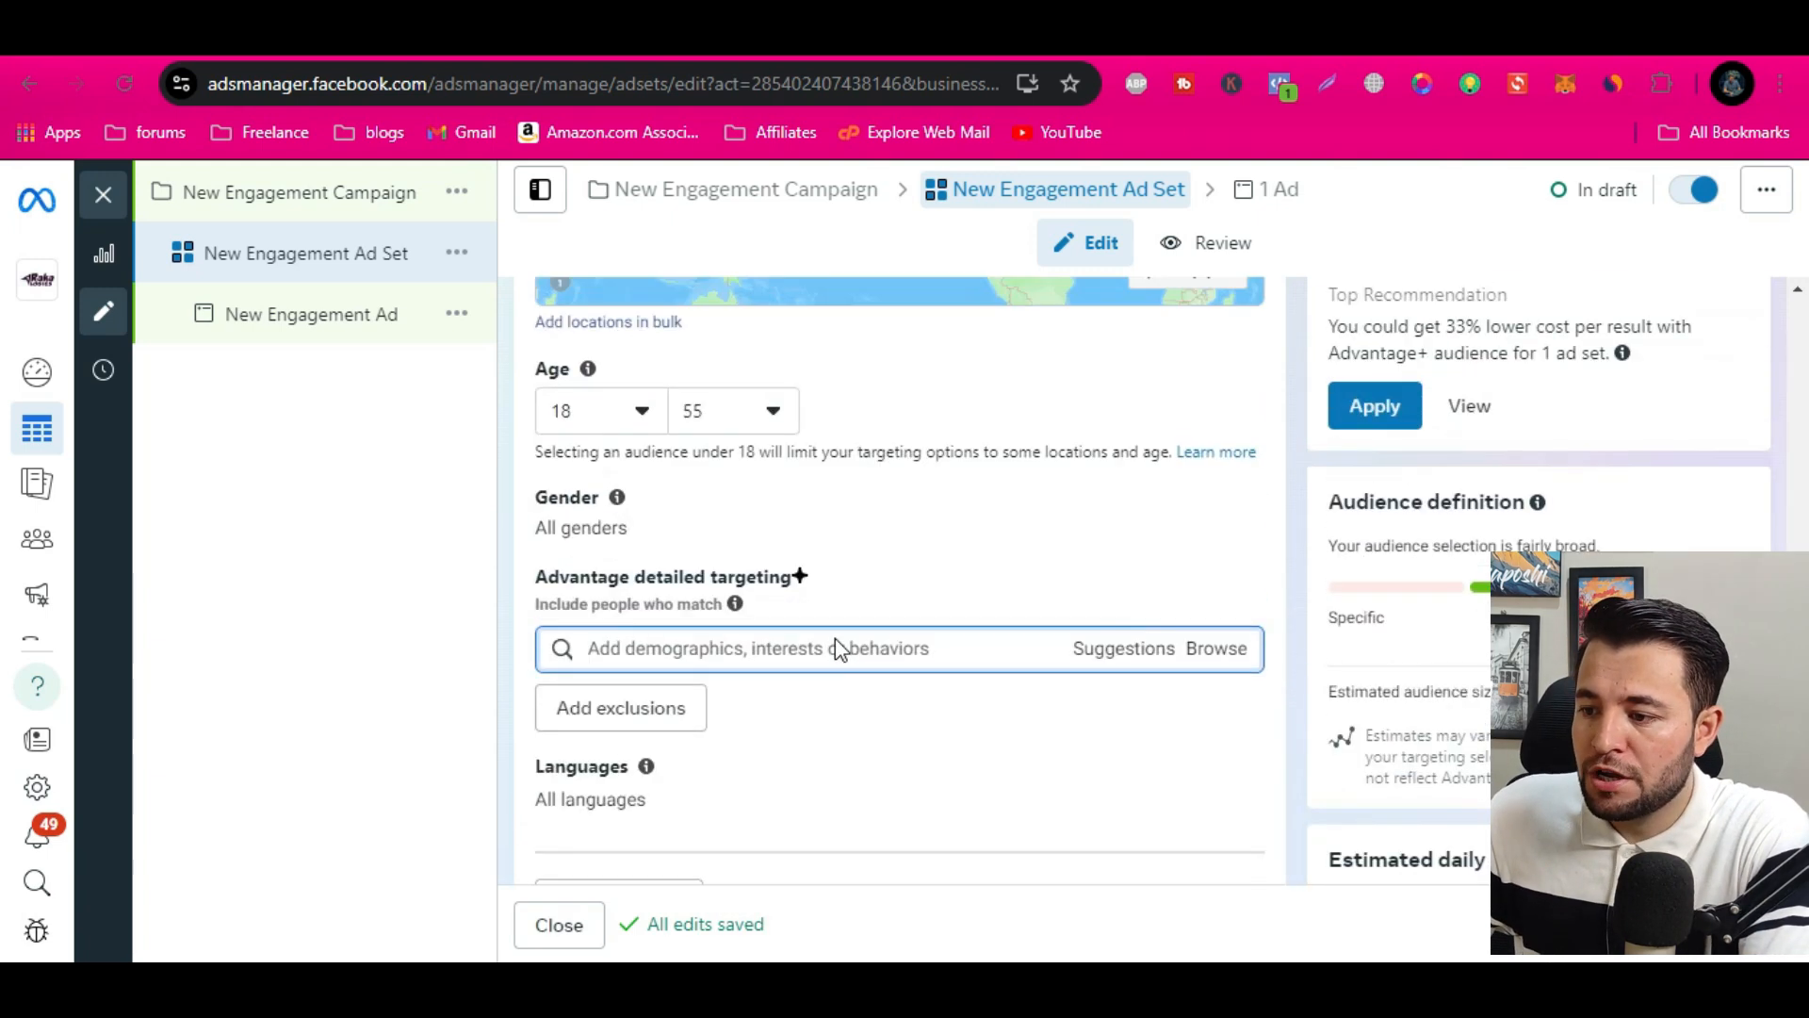
pyautogui.click(740, 648)
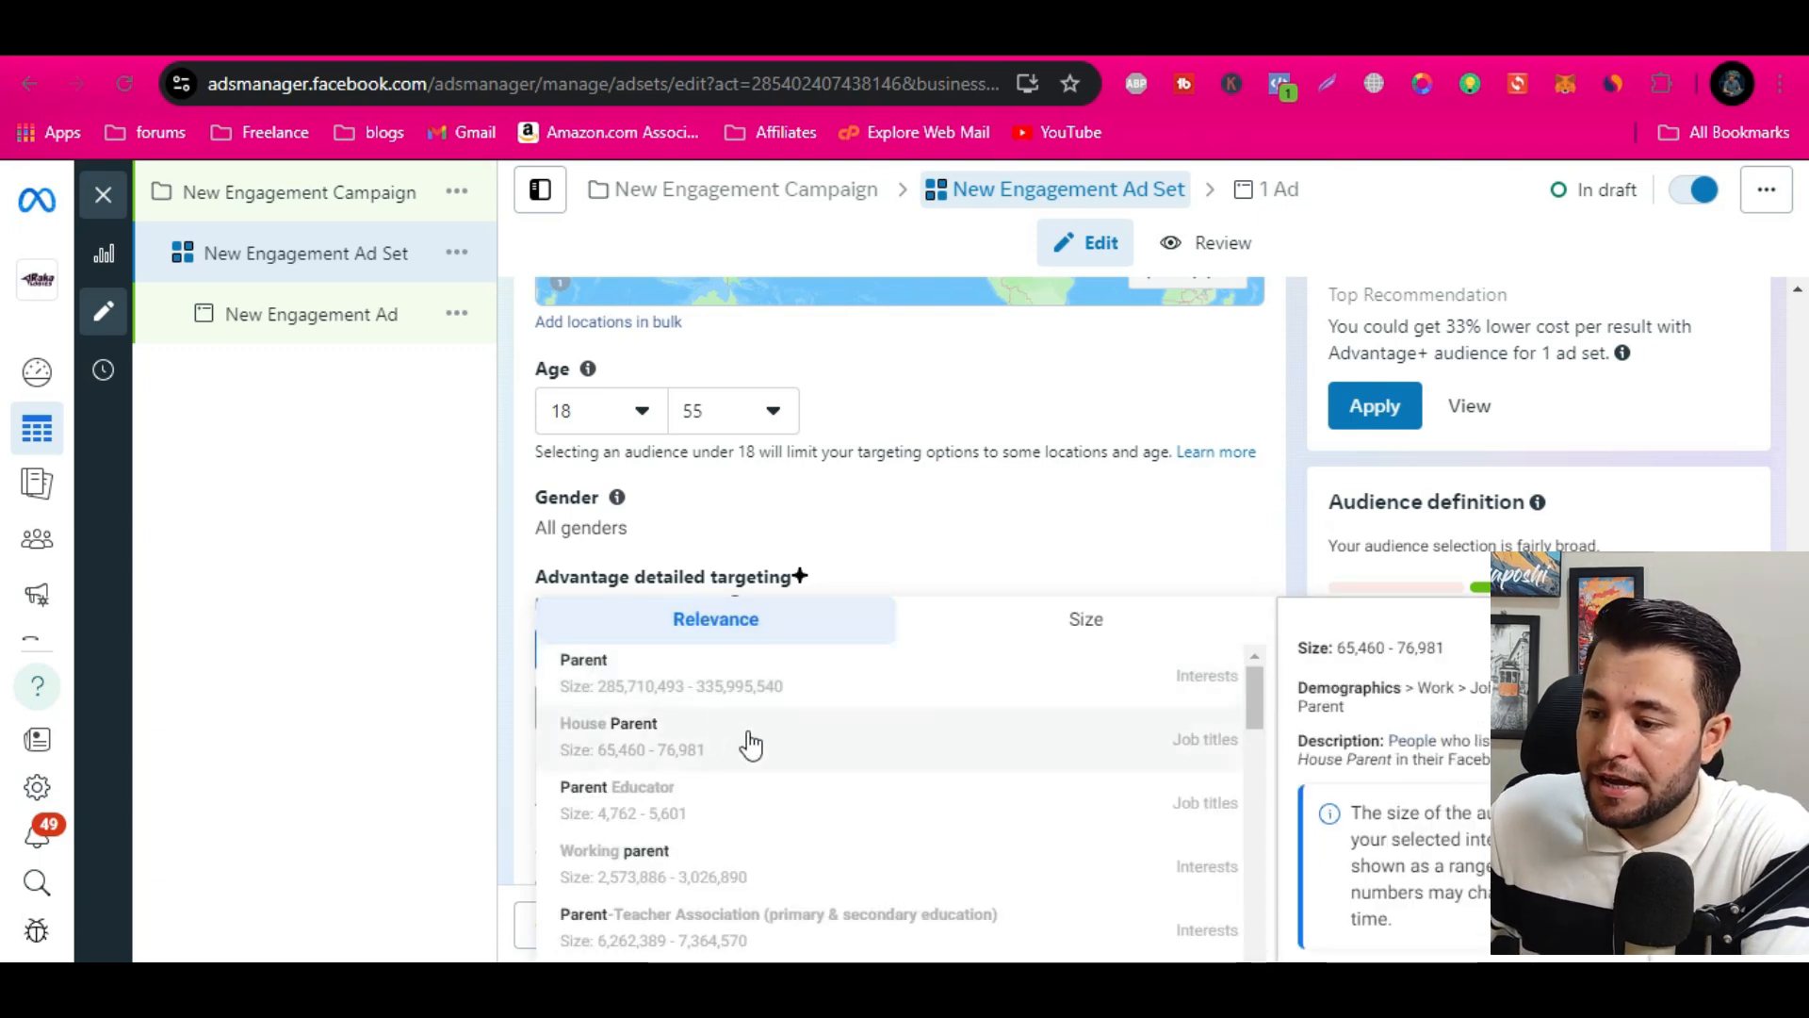
pyautogui.click(1211, 674)
pyautogui.click(1218, 696)
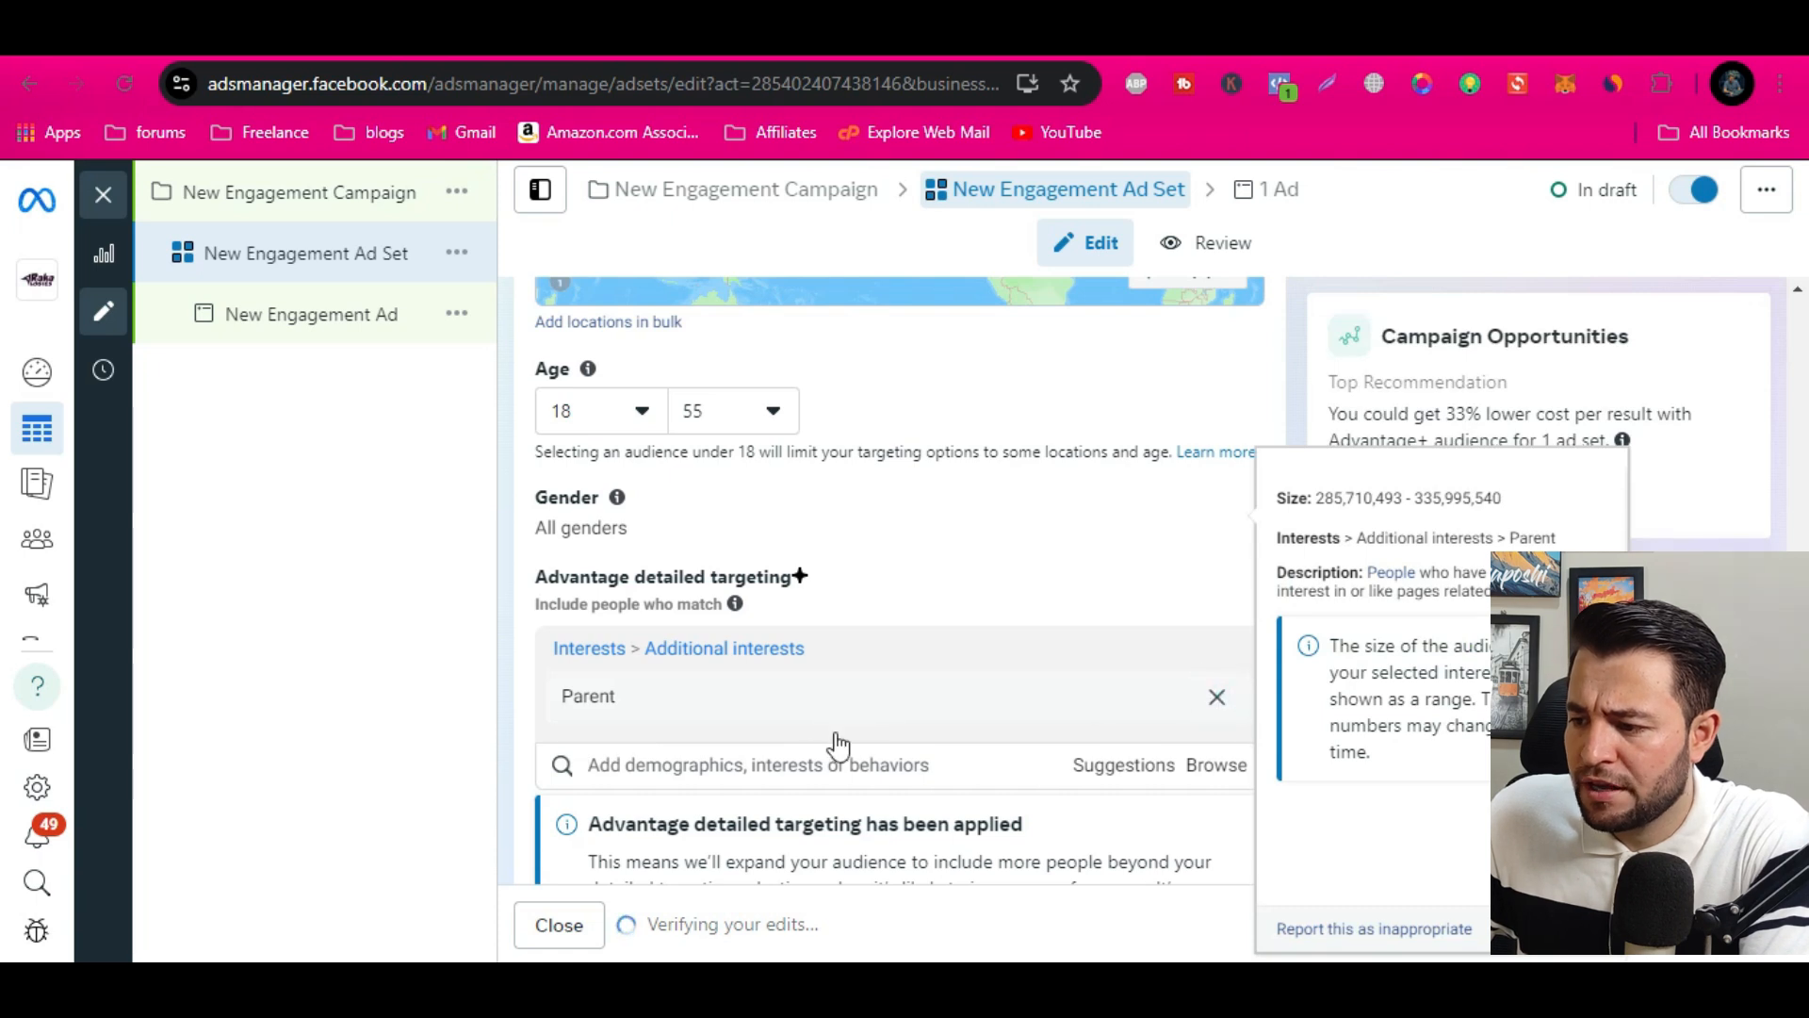
# Search the detailed targeting for "parents" and include Parents (All), plus the suggested relationship status Married
pyautogui.click(717, 641)
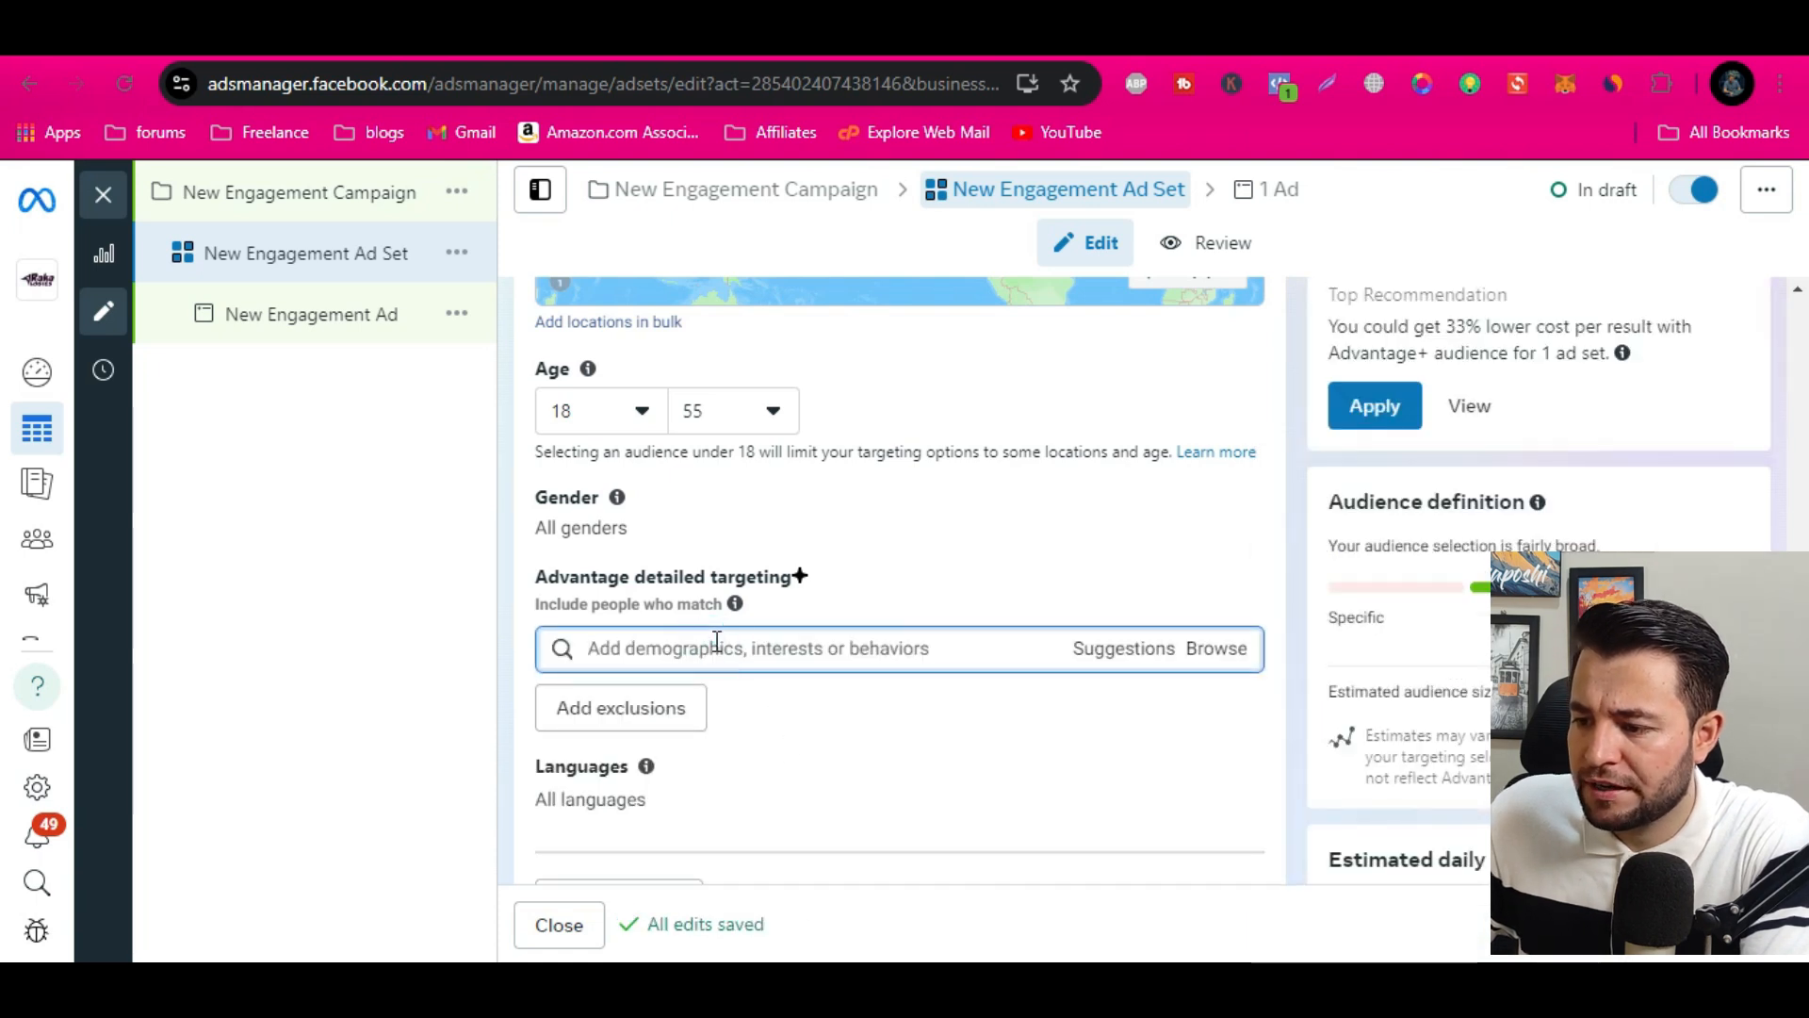
pyautogui.write('parents')
pyautogui.click(1027, 758)
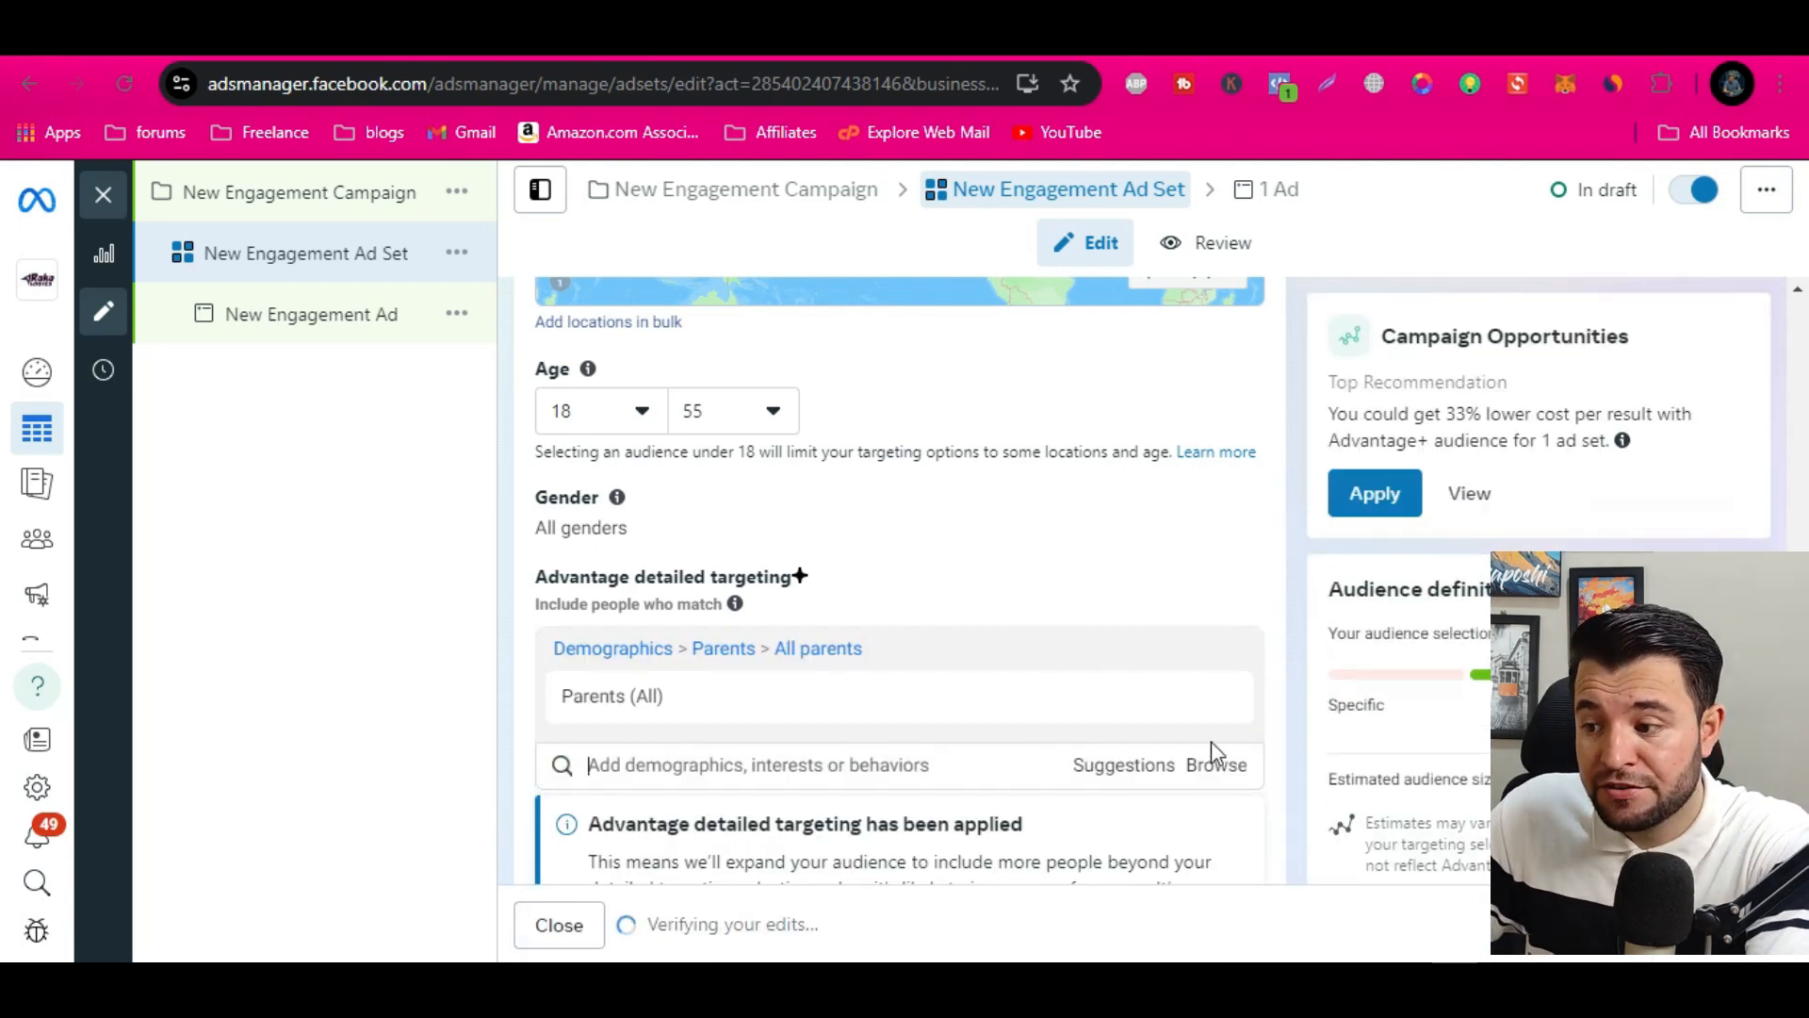
pyautogui.scroll(-2, 1037, 716)
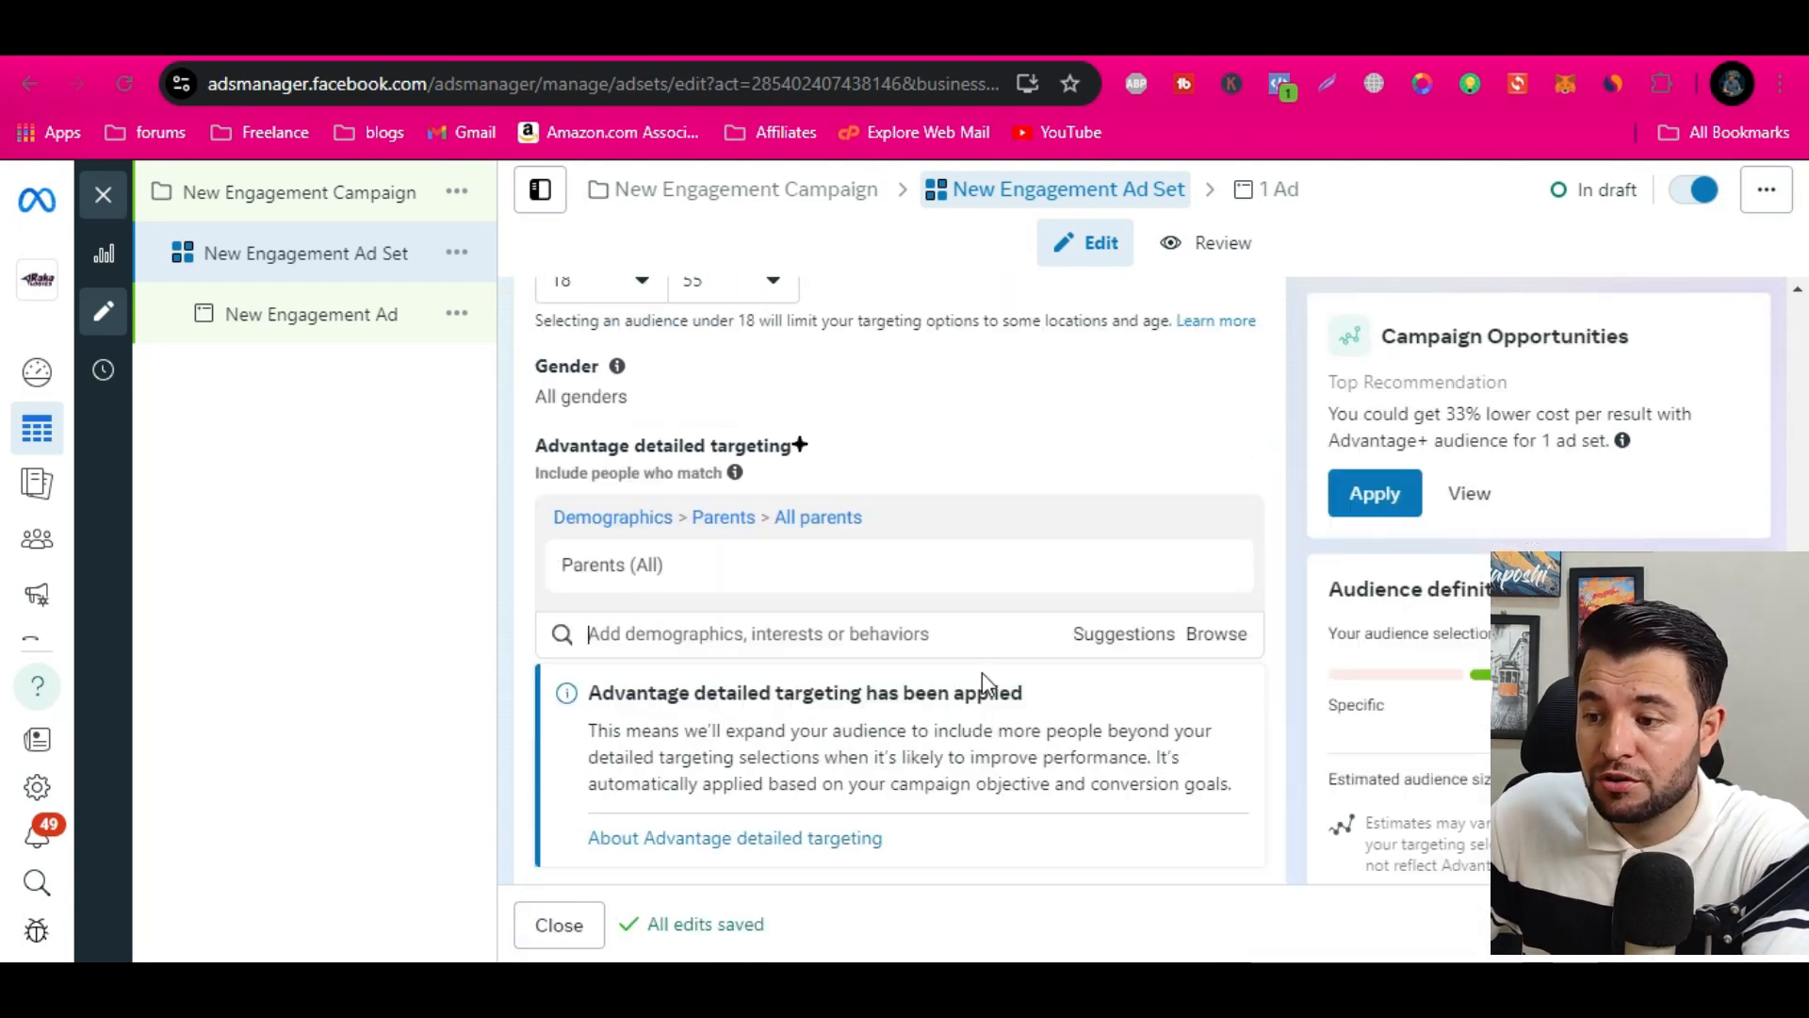
pyautogui.click(1127, 637)
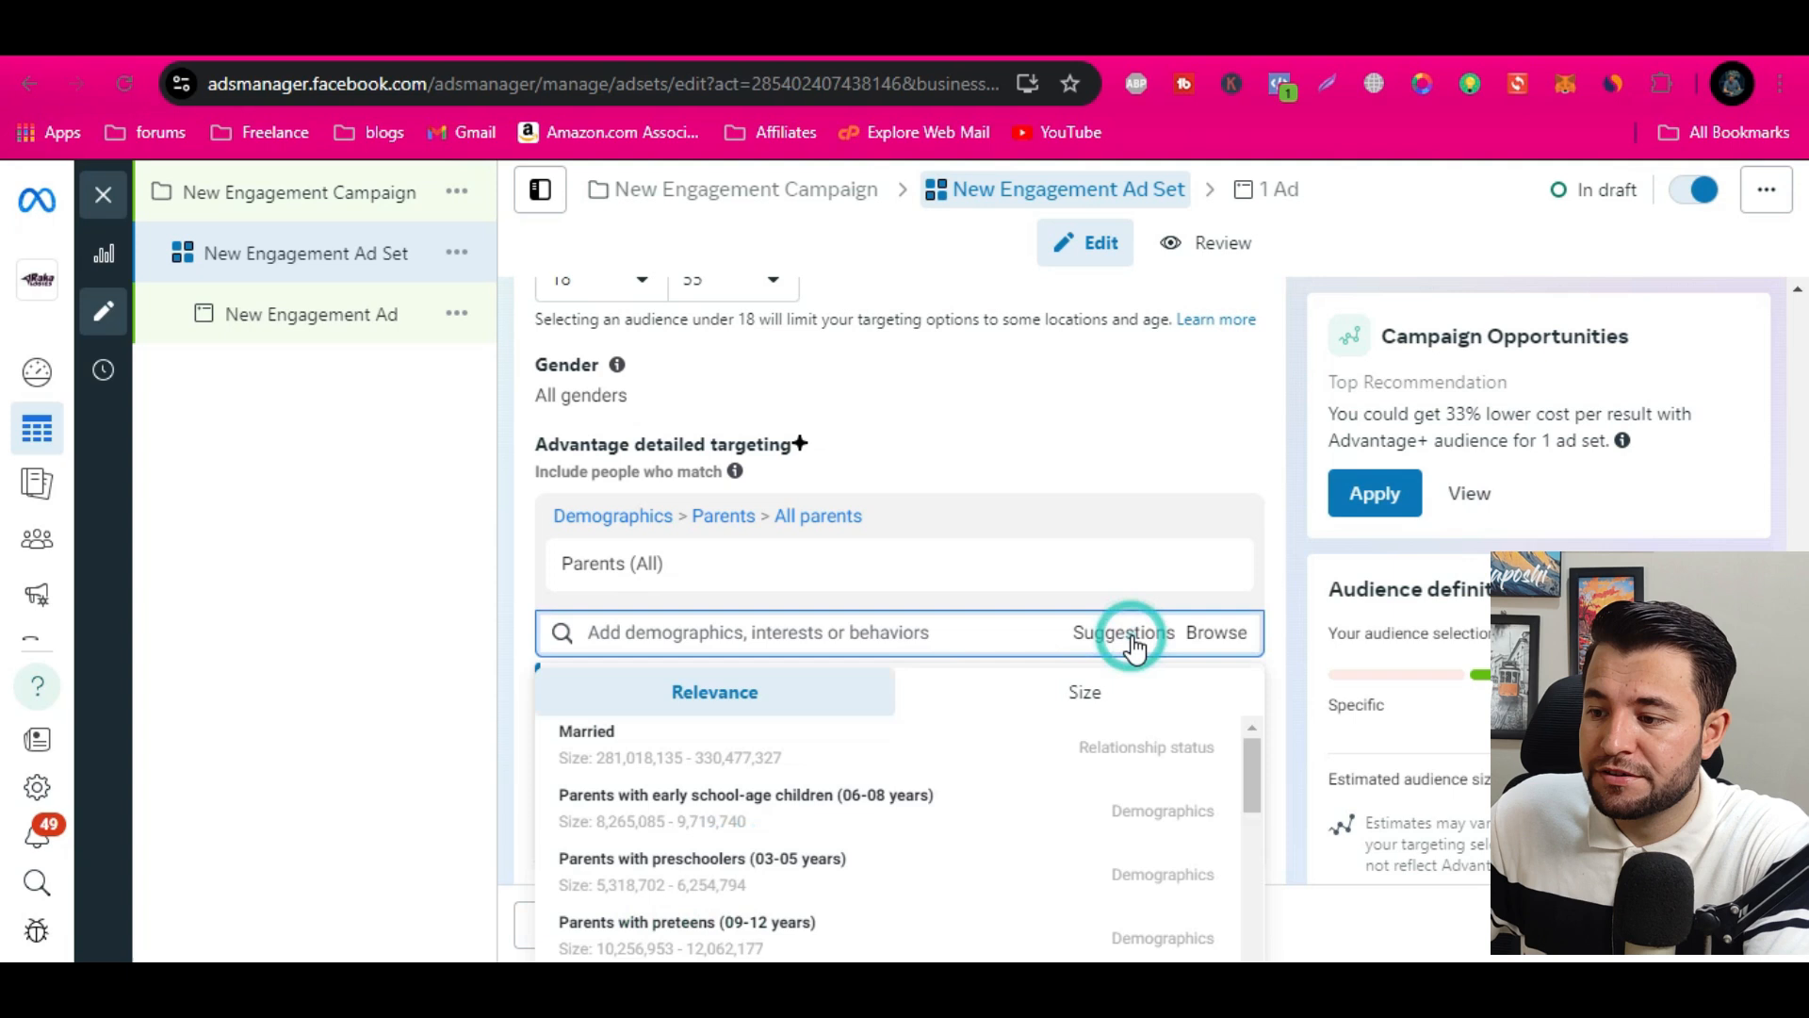
pyautogui.click(692, 759)
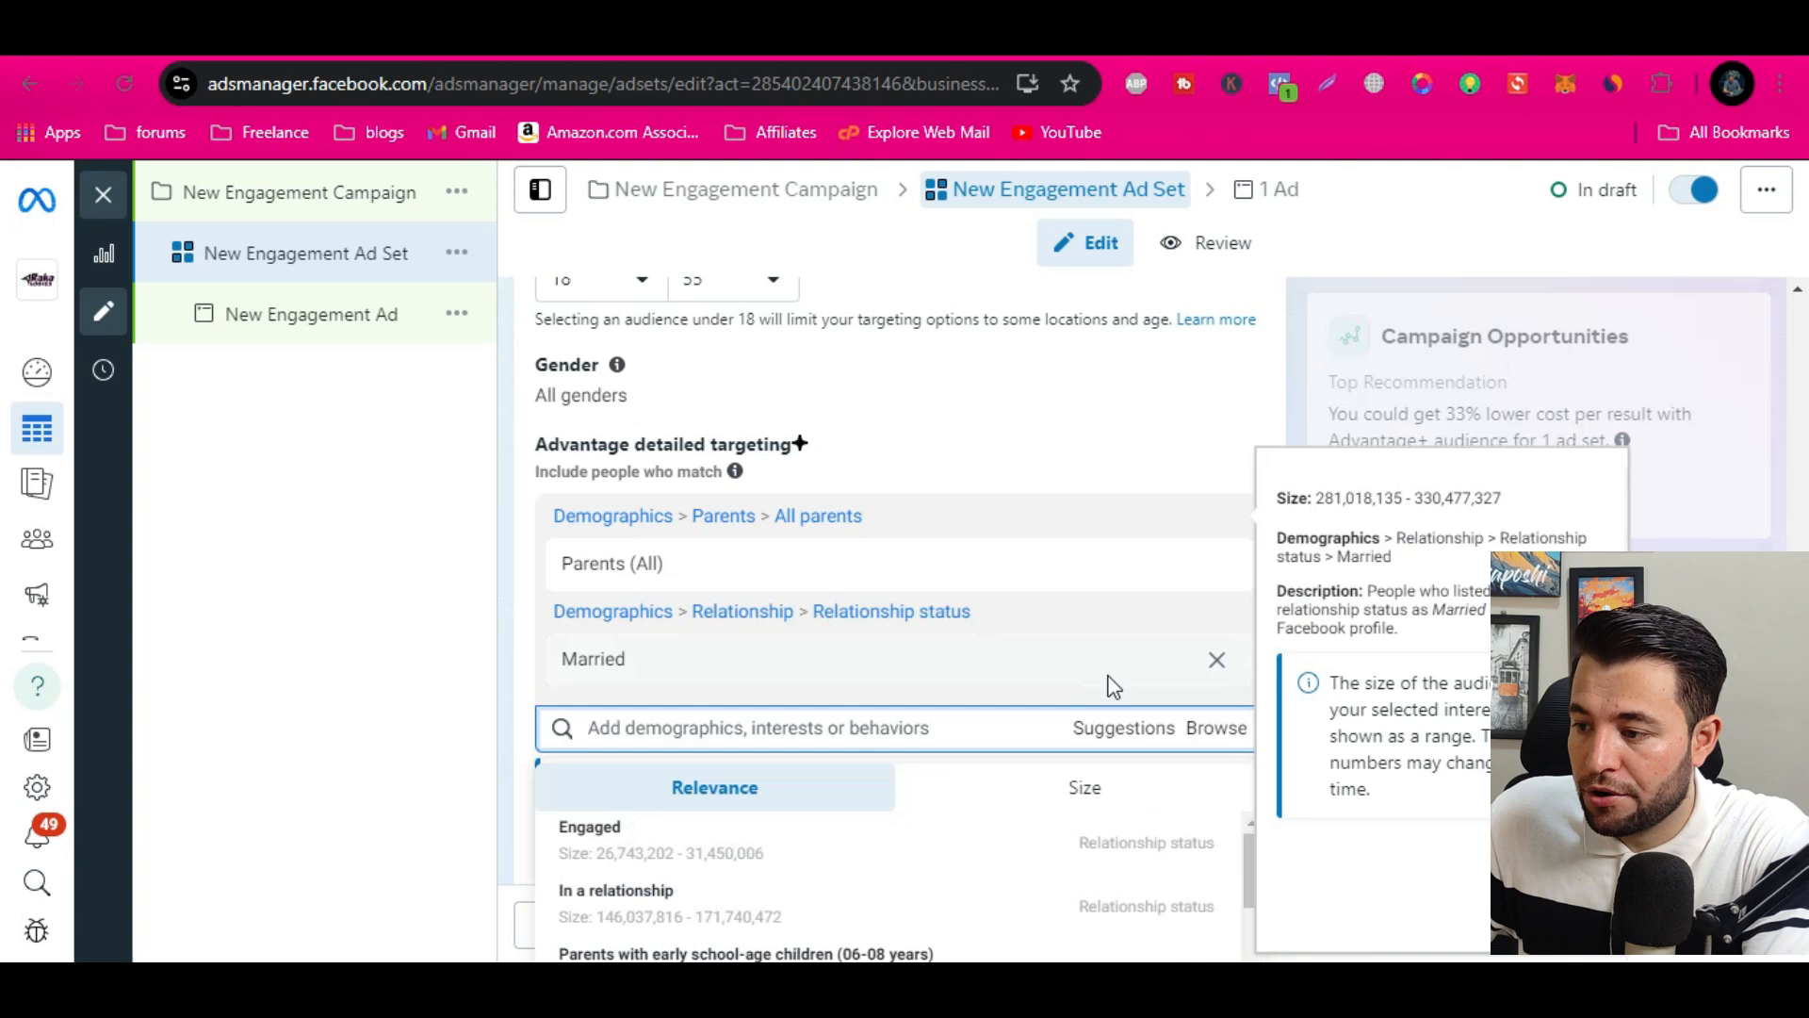
# Include the suggested demographics Parents with early school-age children (06-08 years) and Parents with preteens (09-12 years) in the detailed targeting
pyautogui.click(1124, 742)
pyautogui.click(1144, 735)
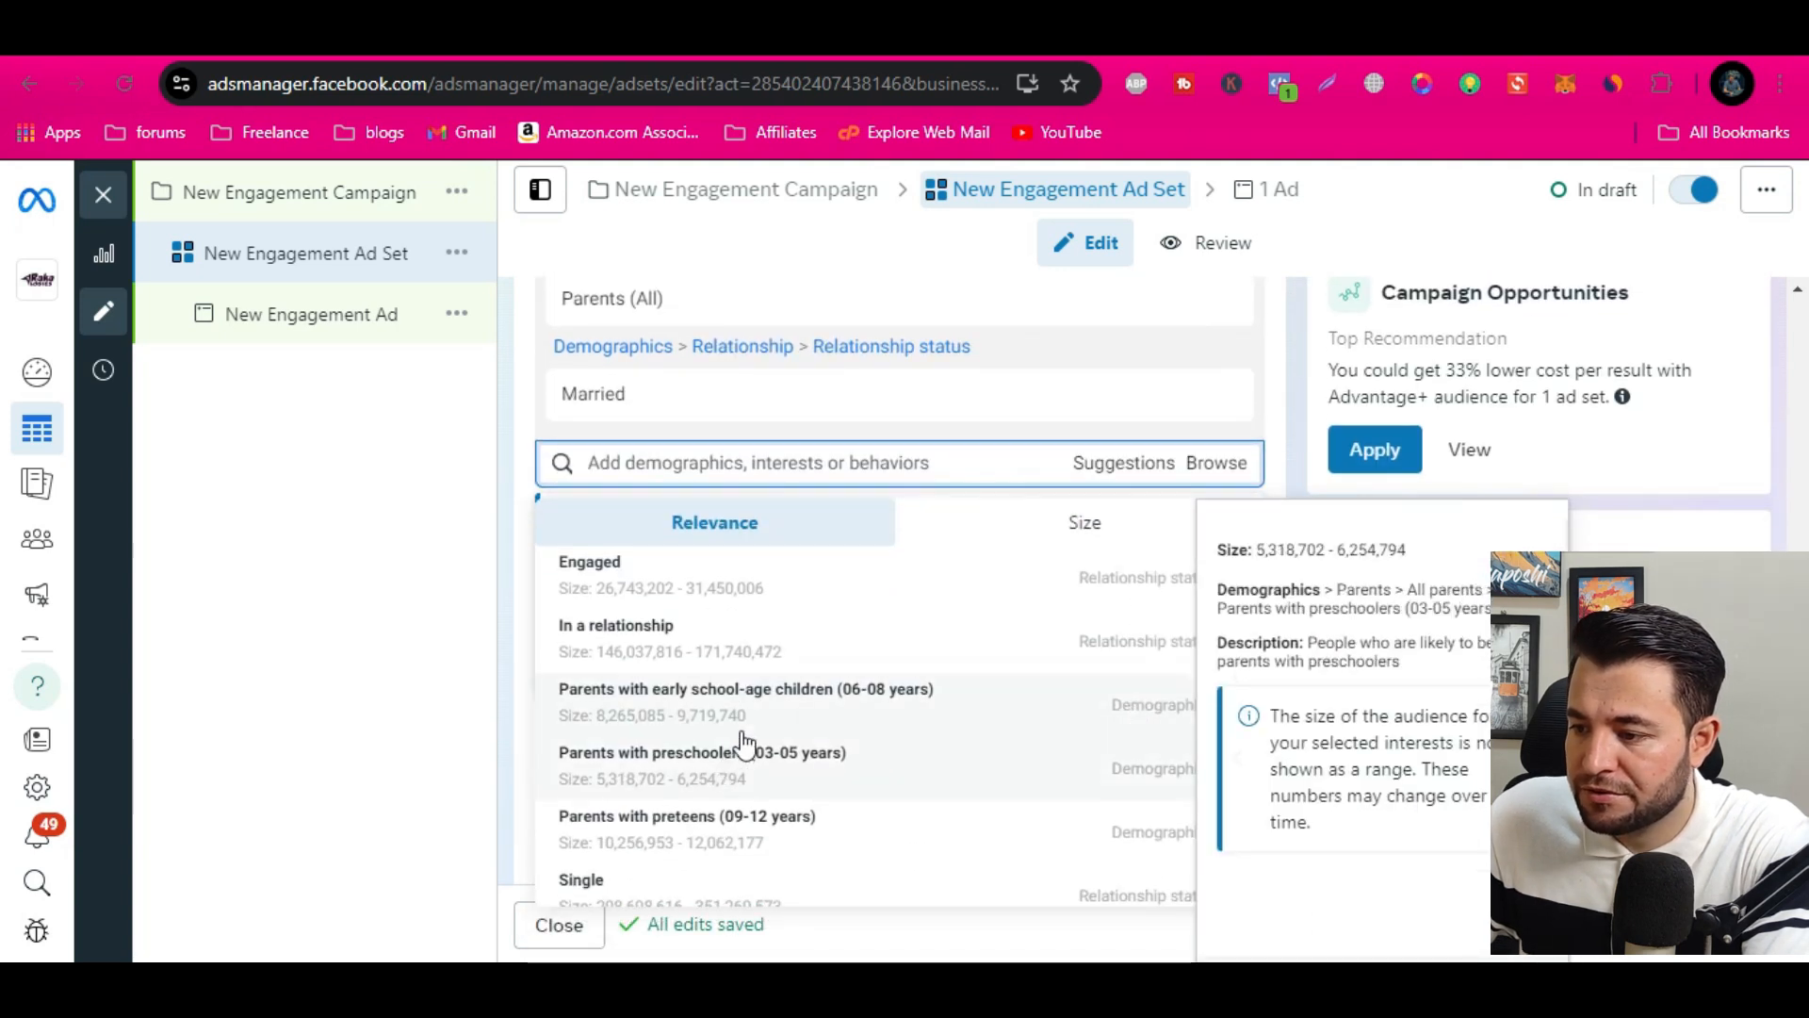
pyautogui.click(863, 713)
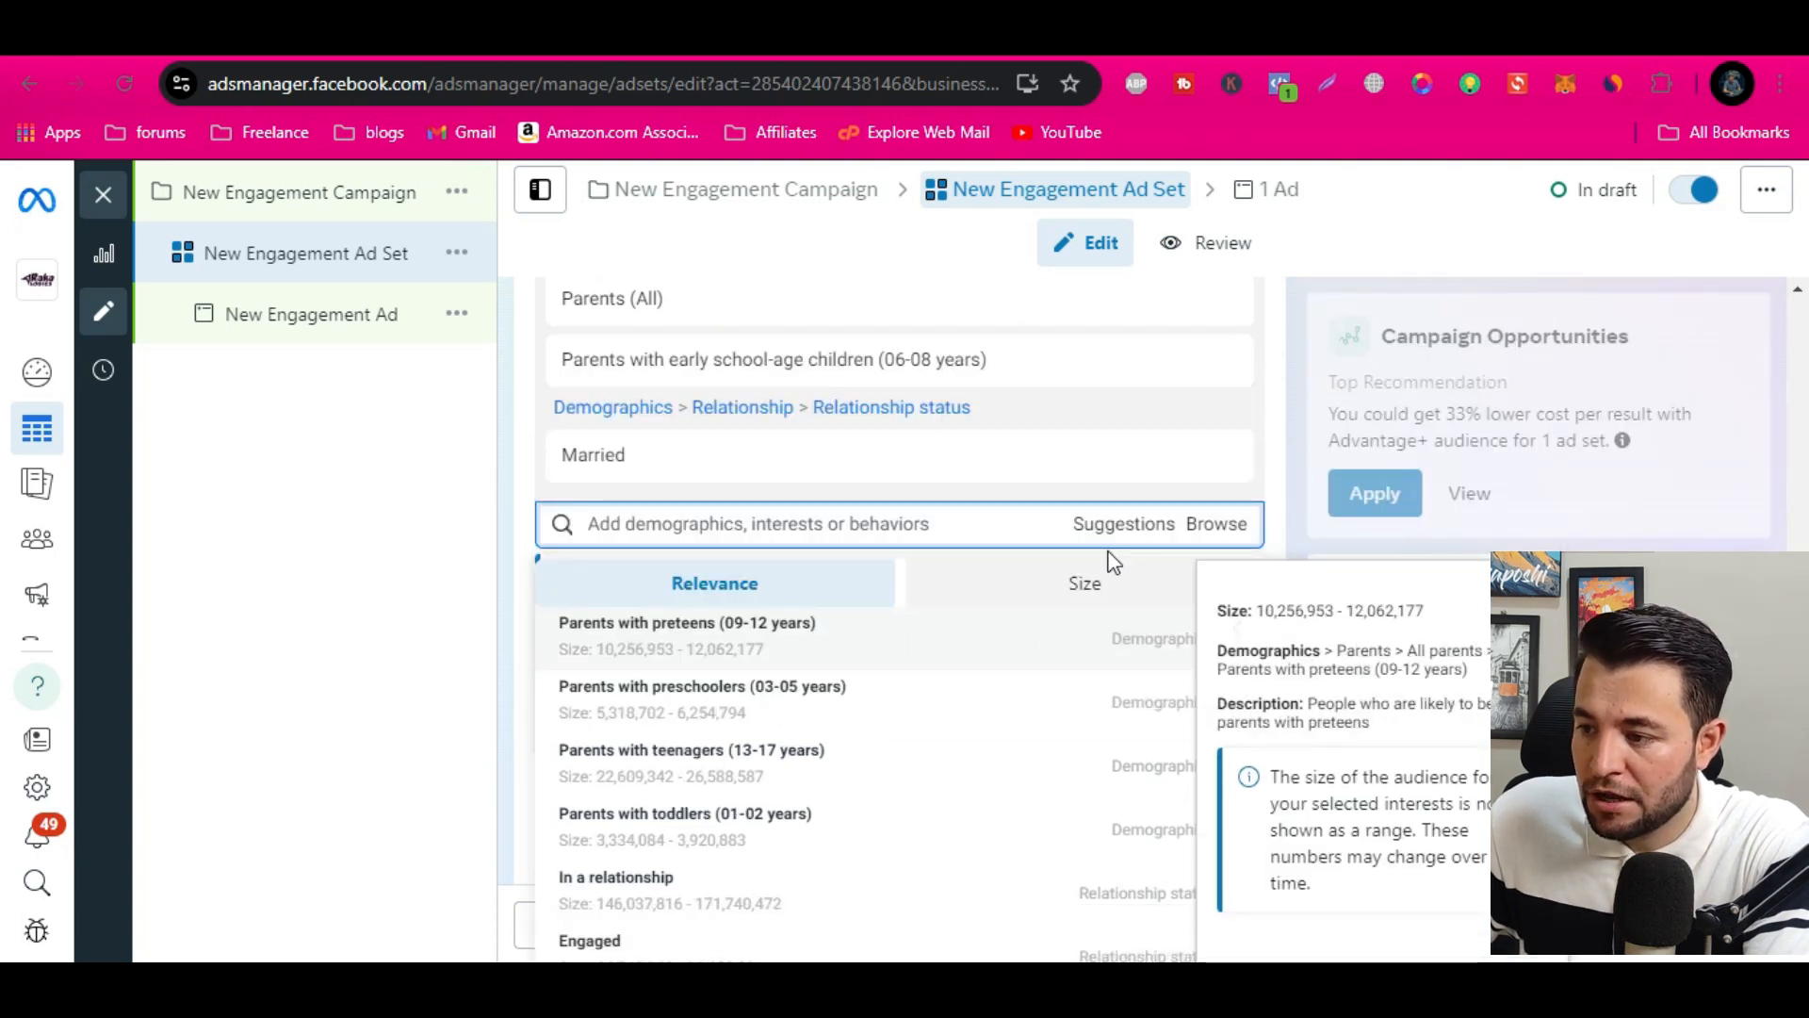
pyautogui.click(1125, 524)
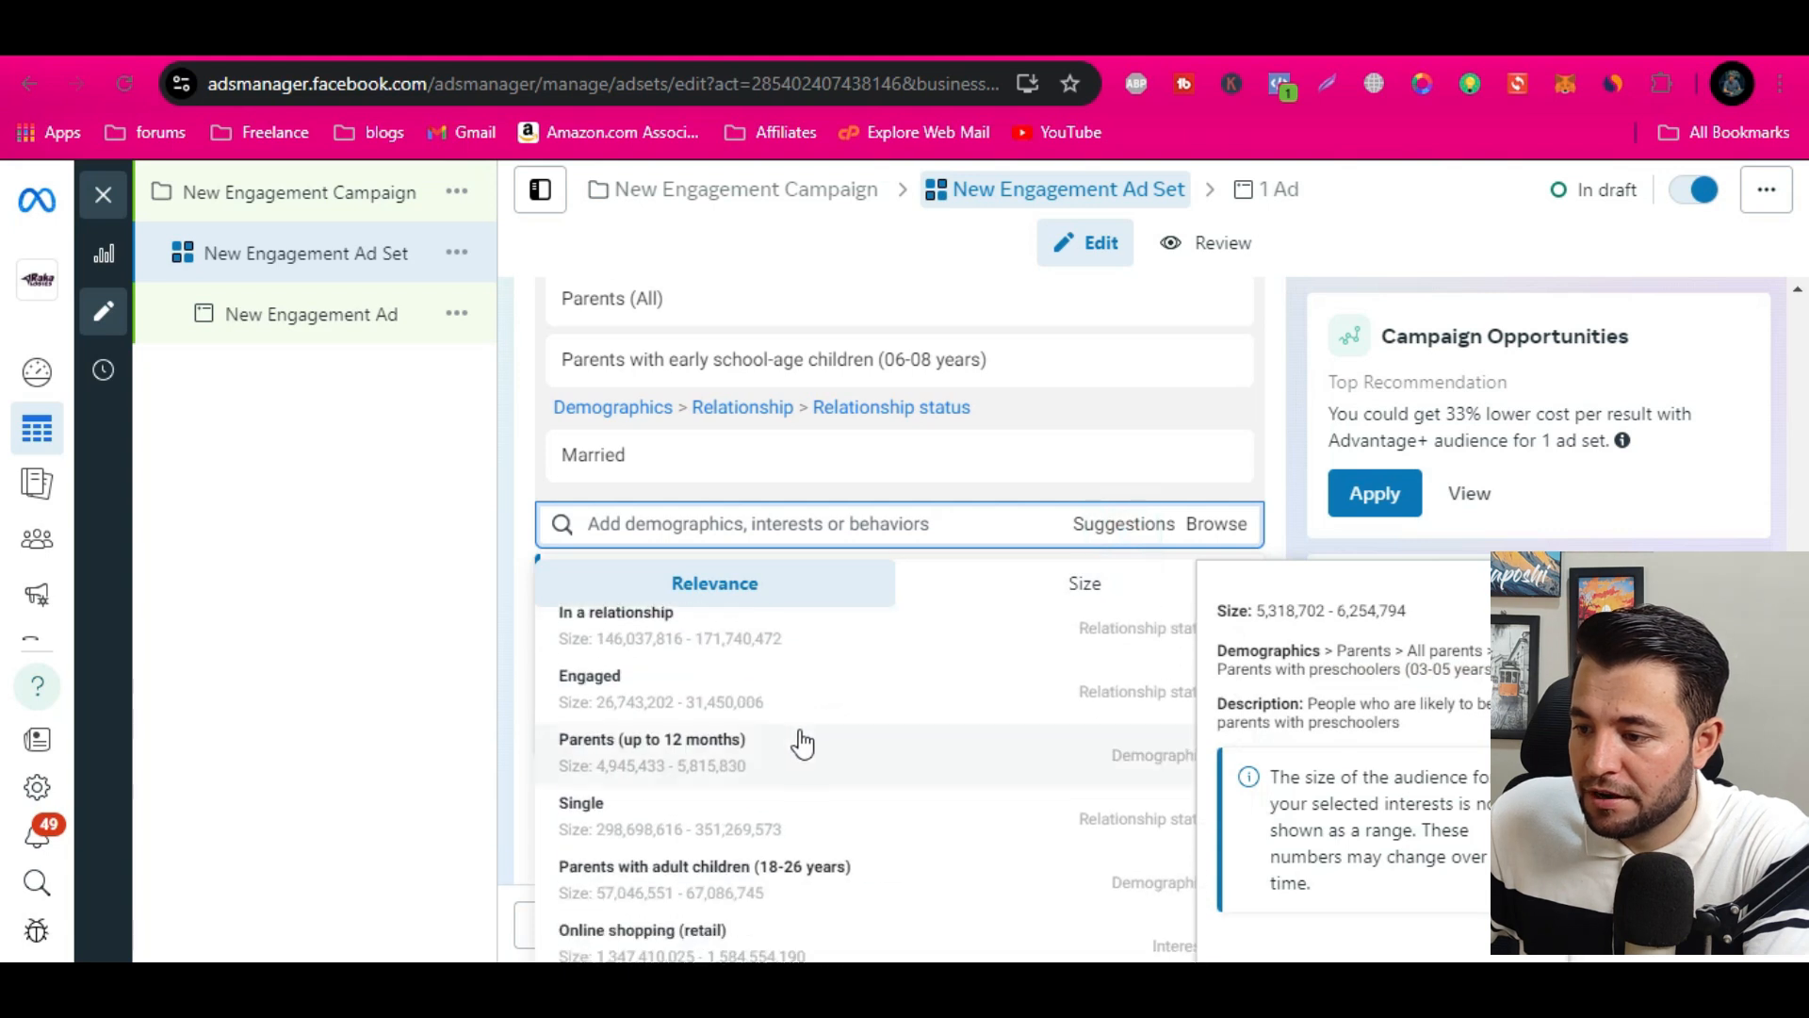
pyautogui.click(743, 627)
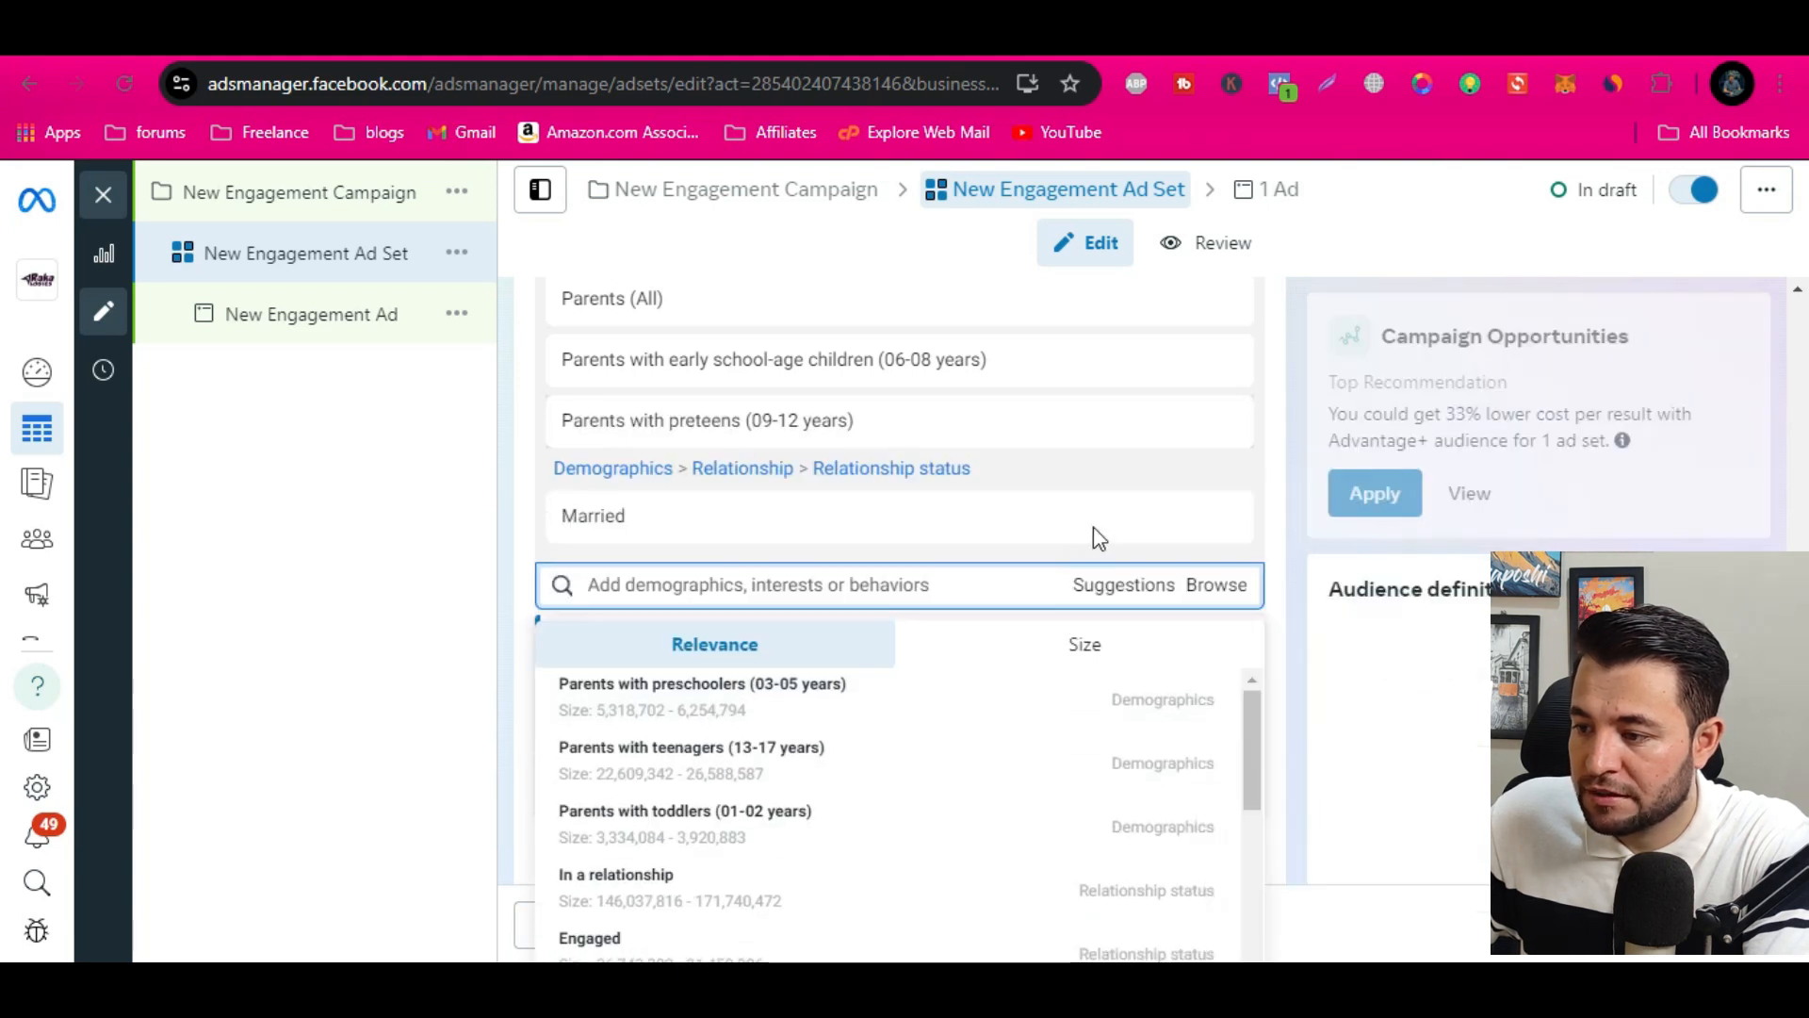
# Include the suggested demographic Parents with teenagers (13-17 years) in the detailed targeting
pyautogui.click(1118, 588)
pyautogui.click(1117, 588)
pyautogui.scroll(-3, 844, 731)
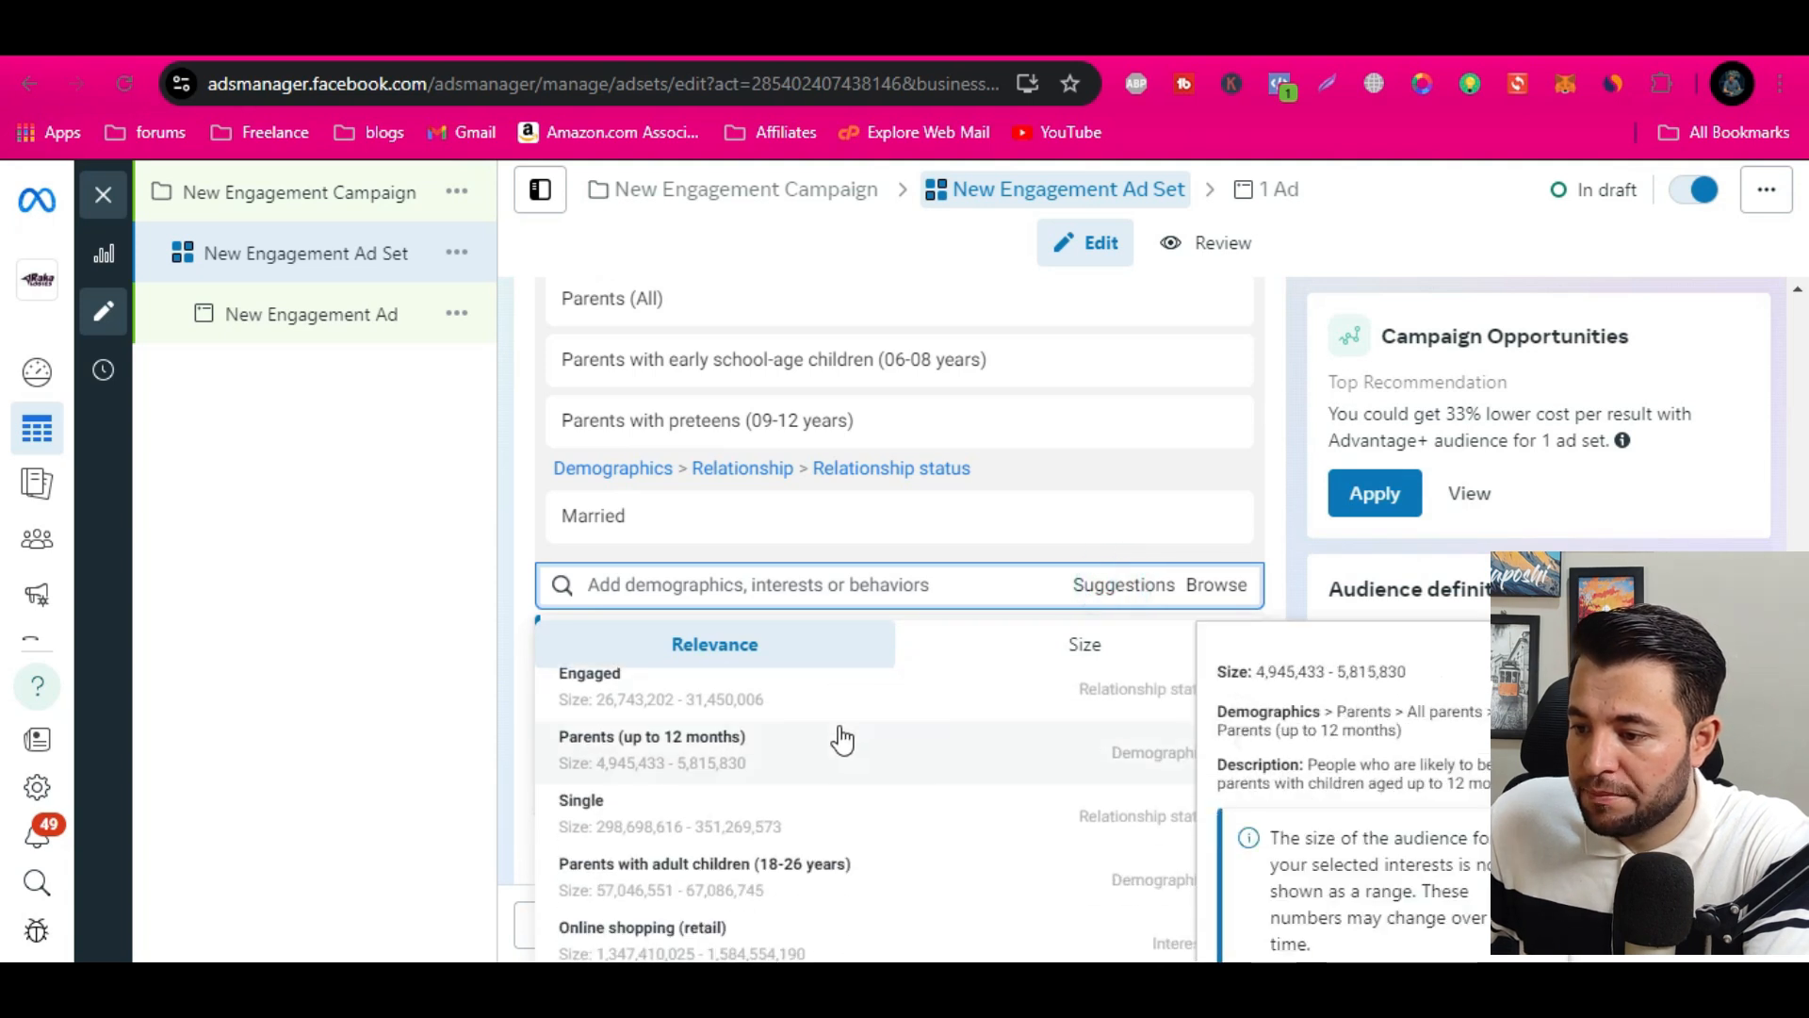
pyautogui.scroll(3, 754, 866)
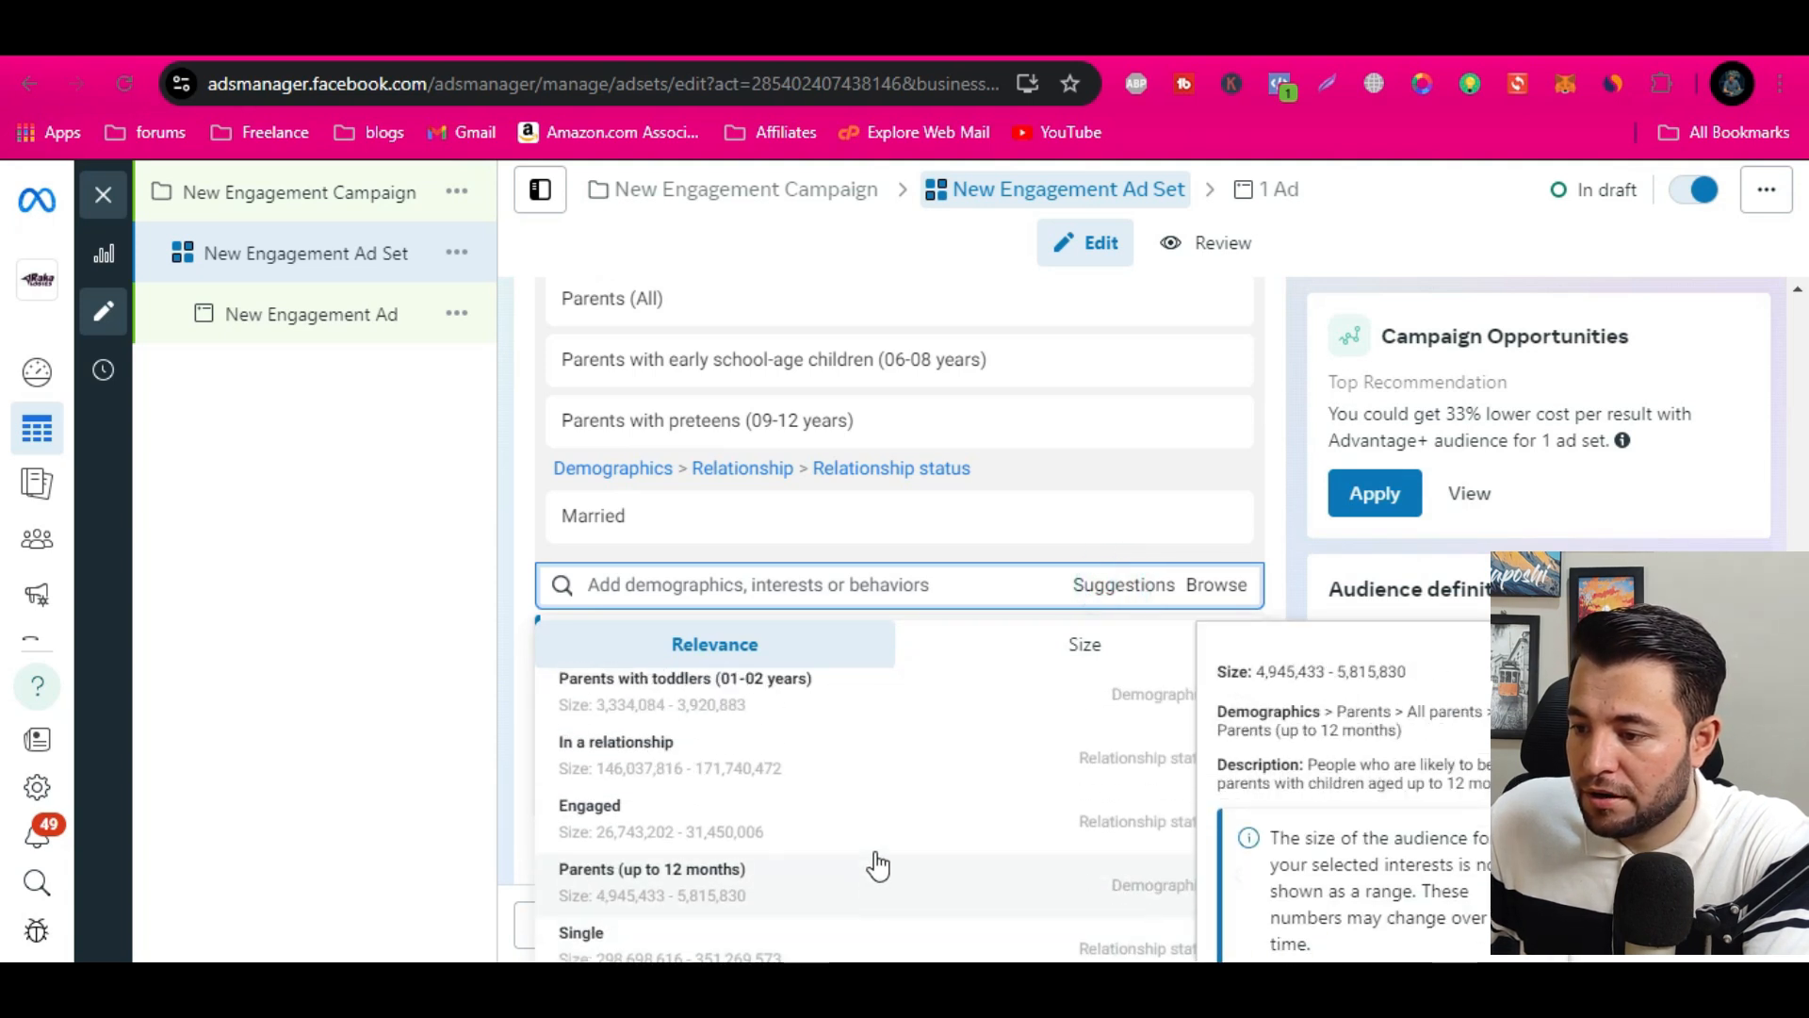
pyautogui.click(744, 763)
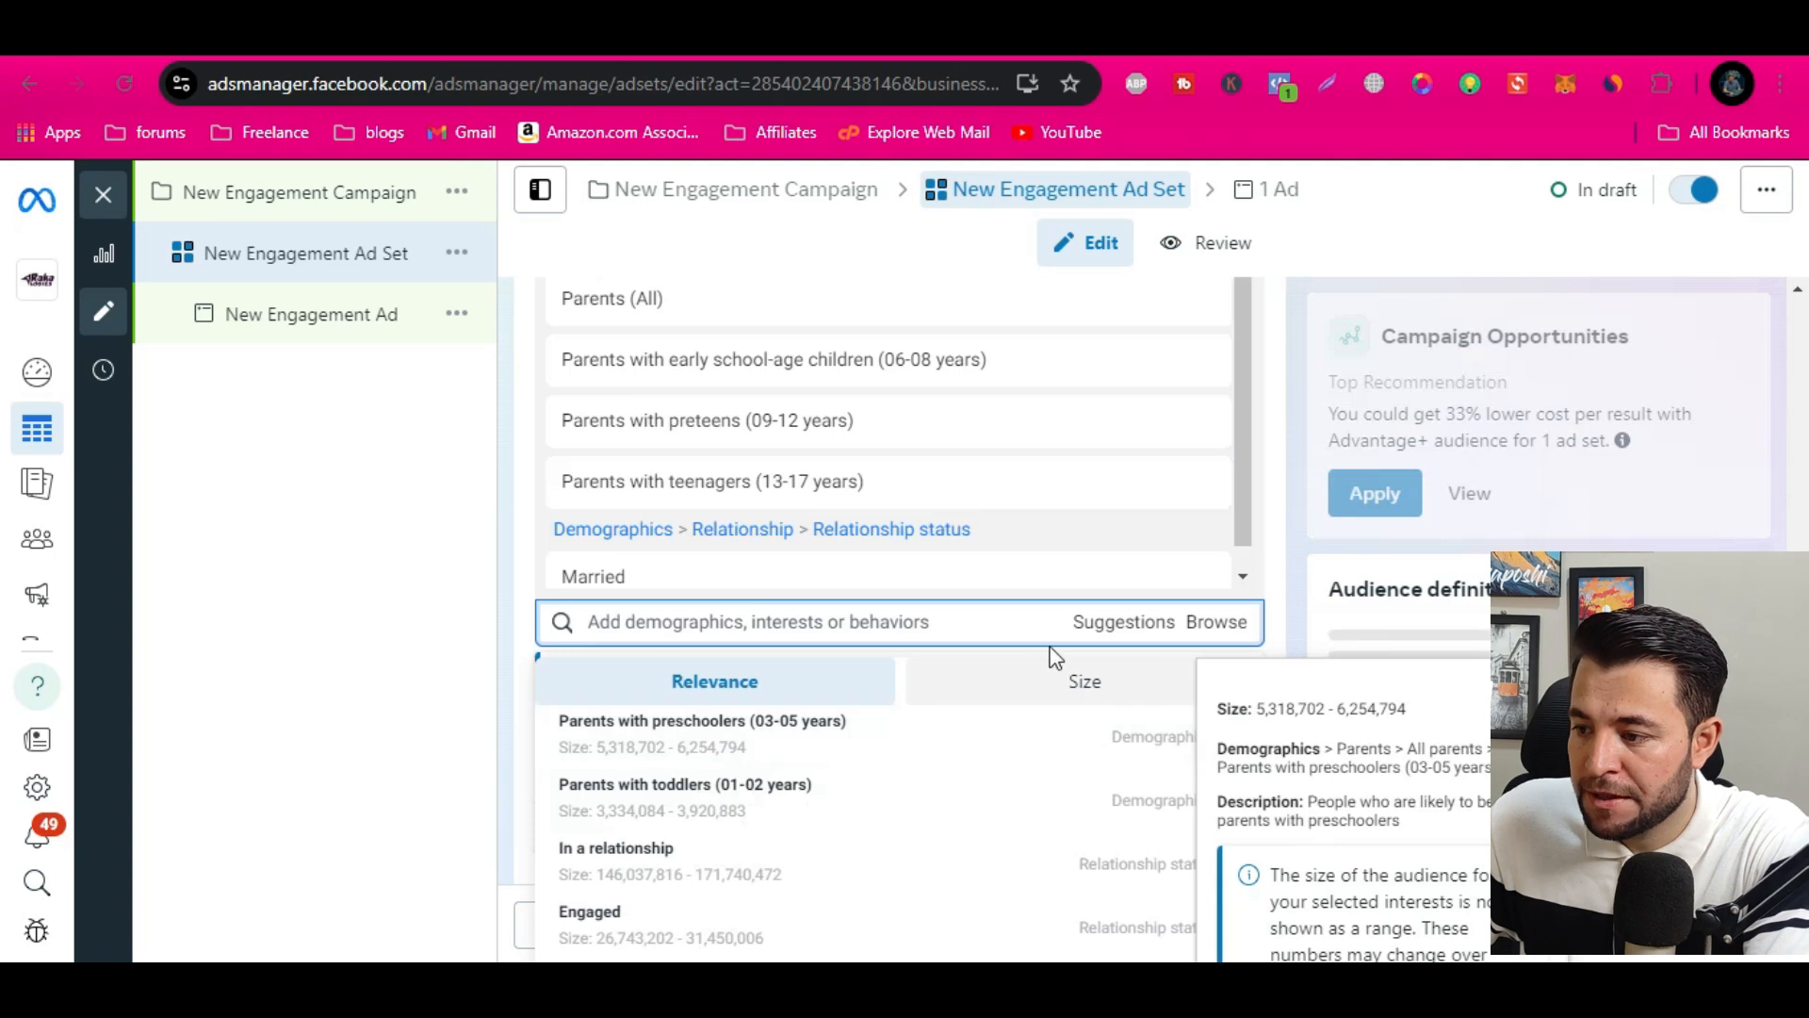
# Include Parents with adult children (18-26 years) from the targeting suggestions, check the remaining suggestions and close the list
pyautogui.click(1123, 622)
pyautogui.click(1122, 622)
pyautogui.scroll(-2, 872, 744)
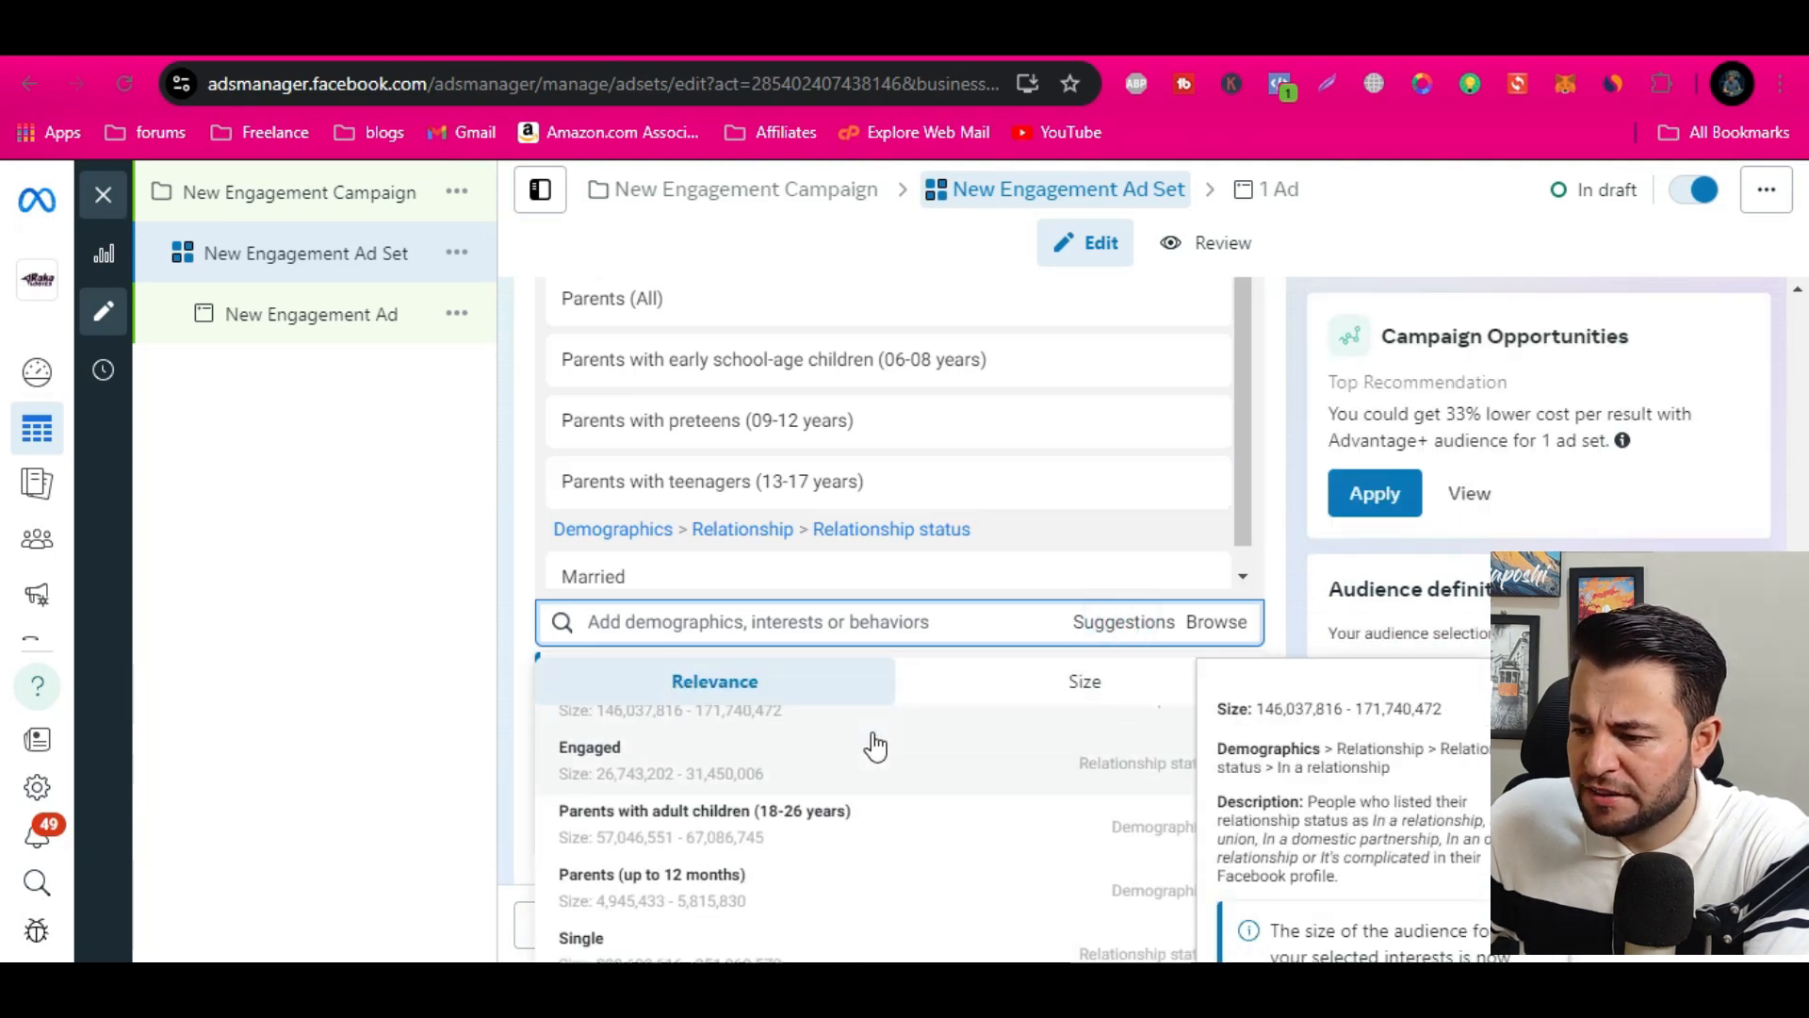
pyautogui.scroll(2, 861, 780)
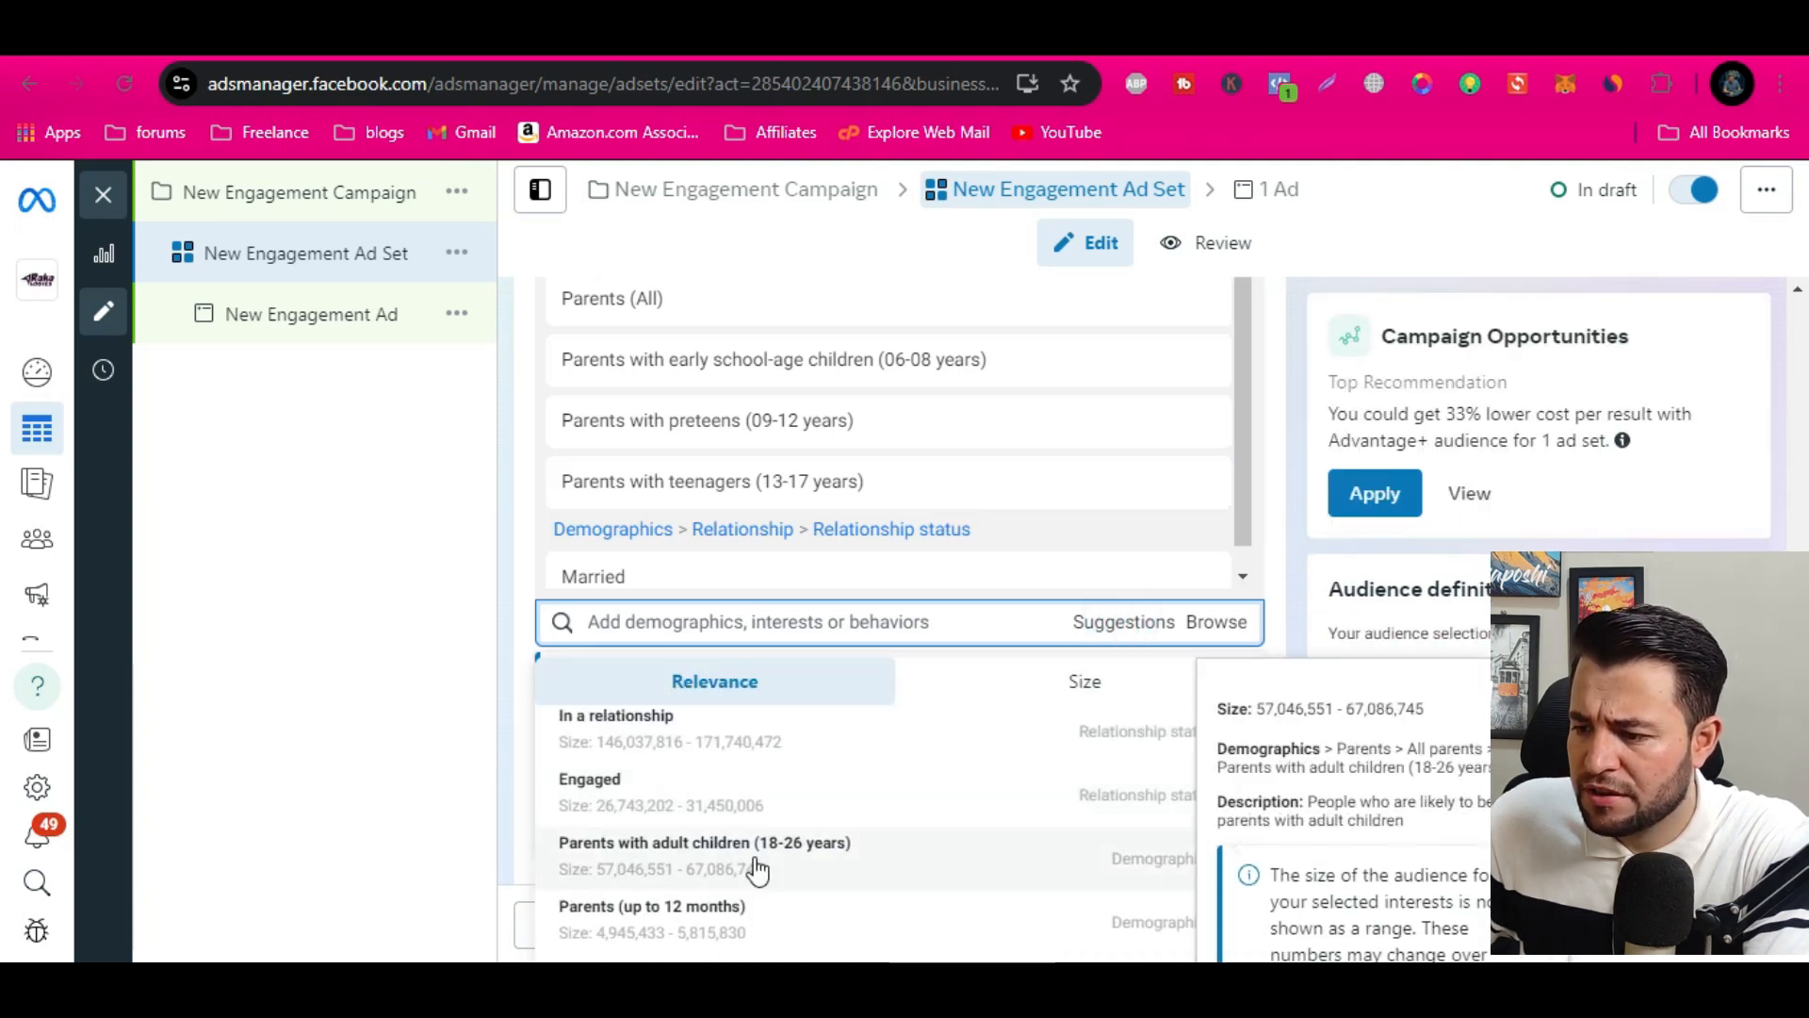
pyautogui.click(754, 860)
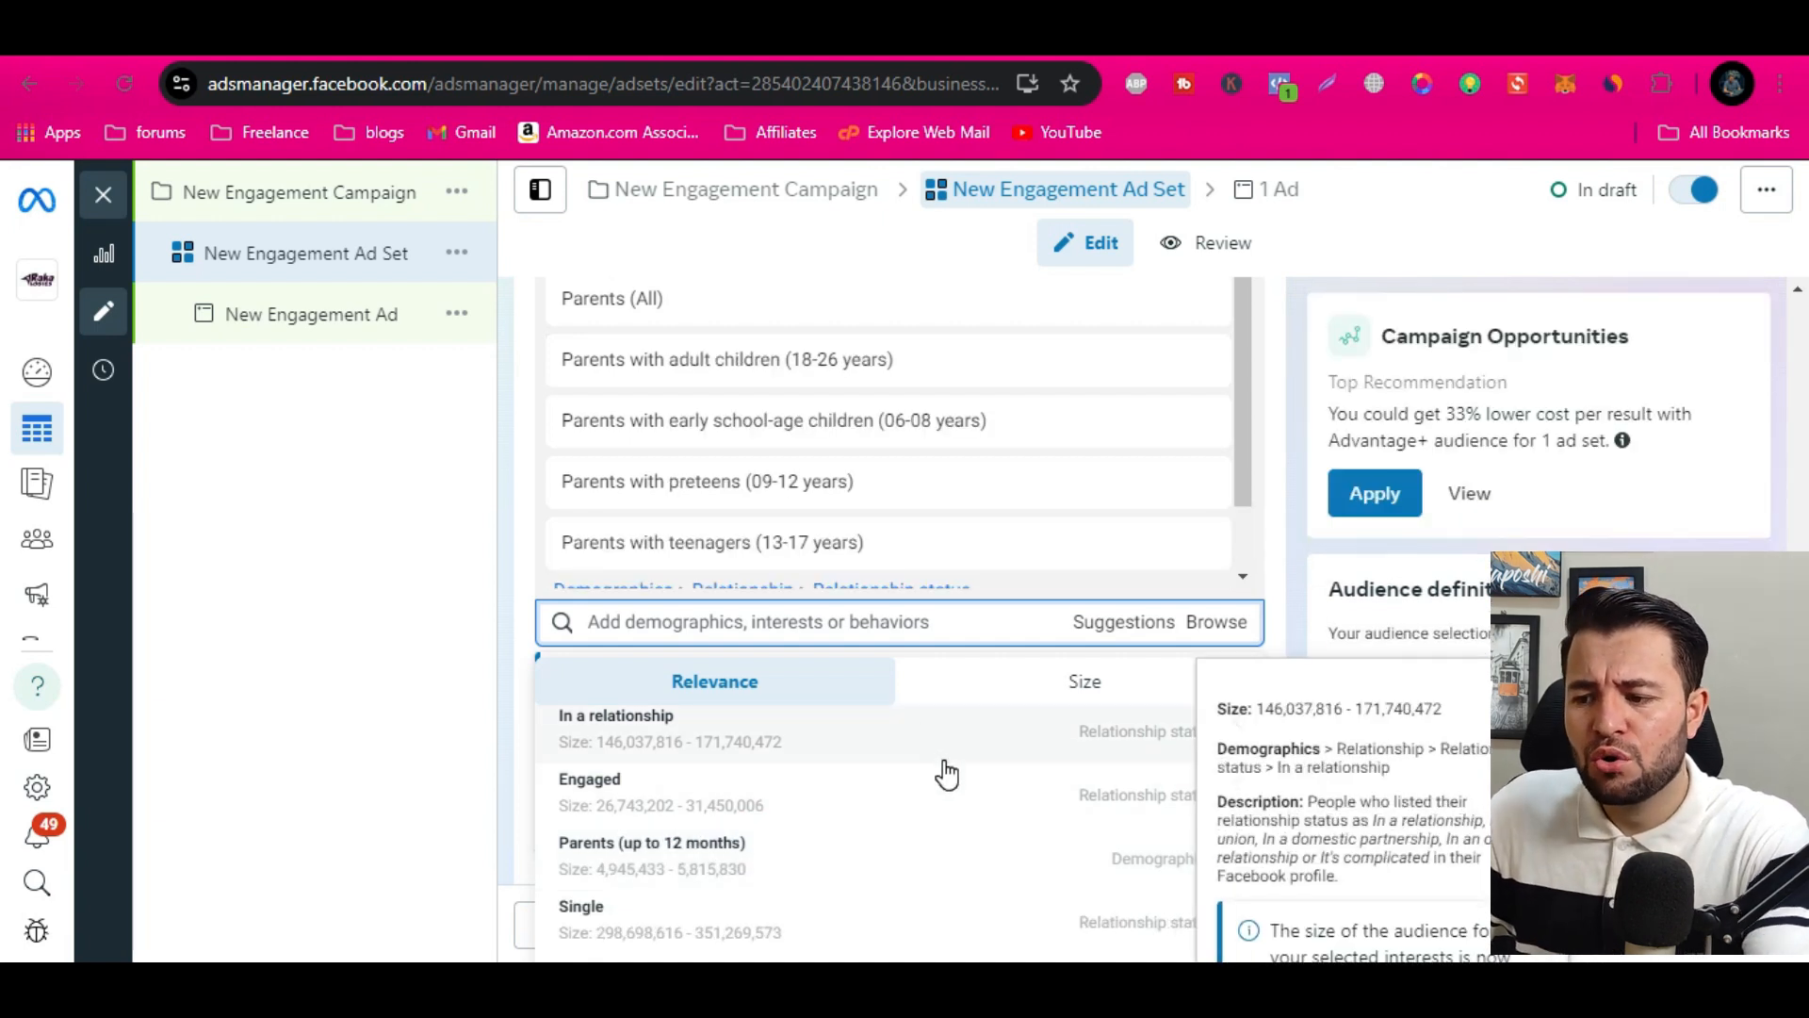
pyautogui.scroll(-3, 947, 773)
pyautogui.scroll(3, 947, 773)
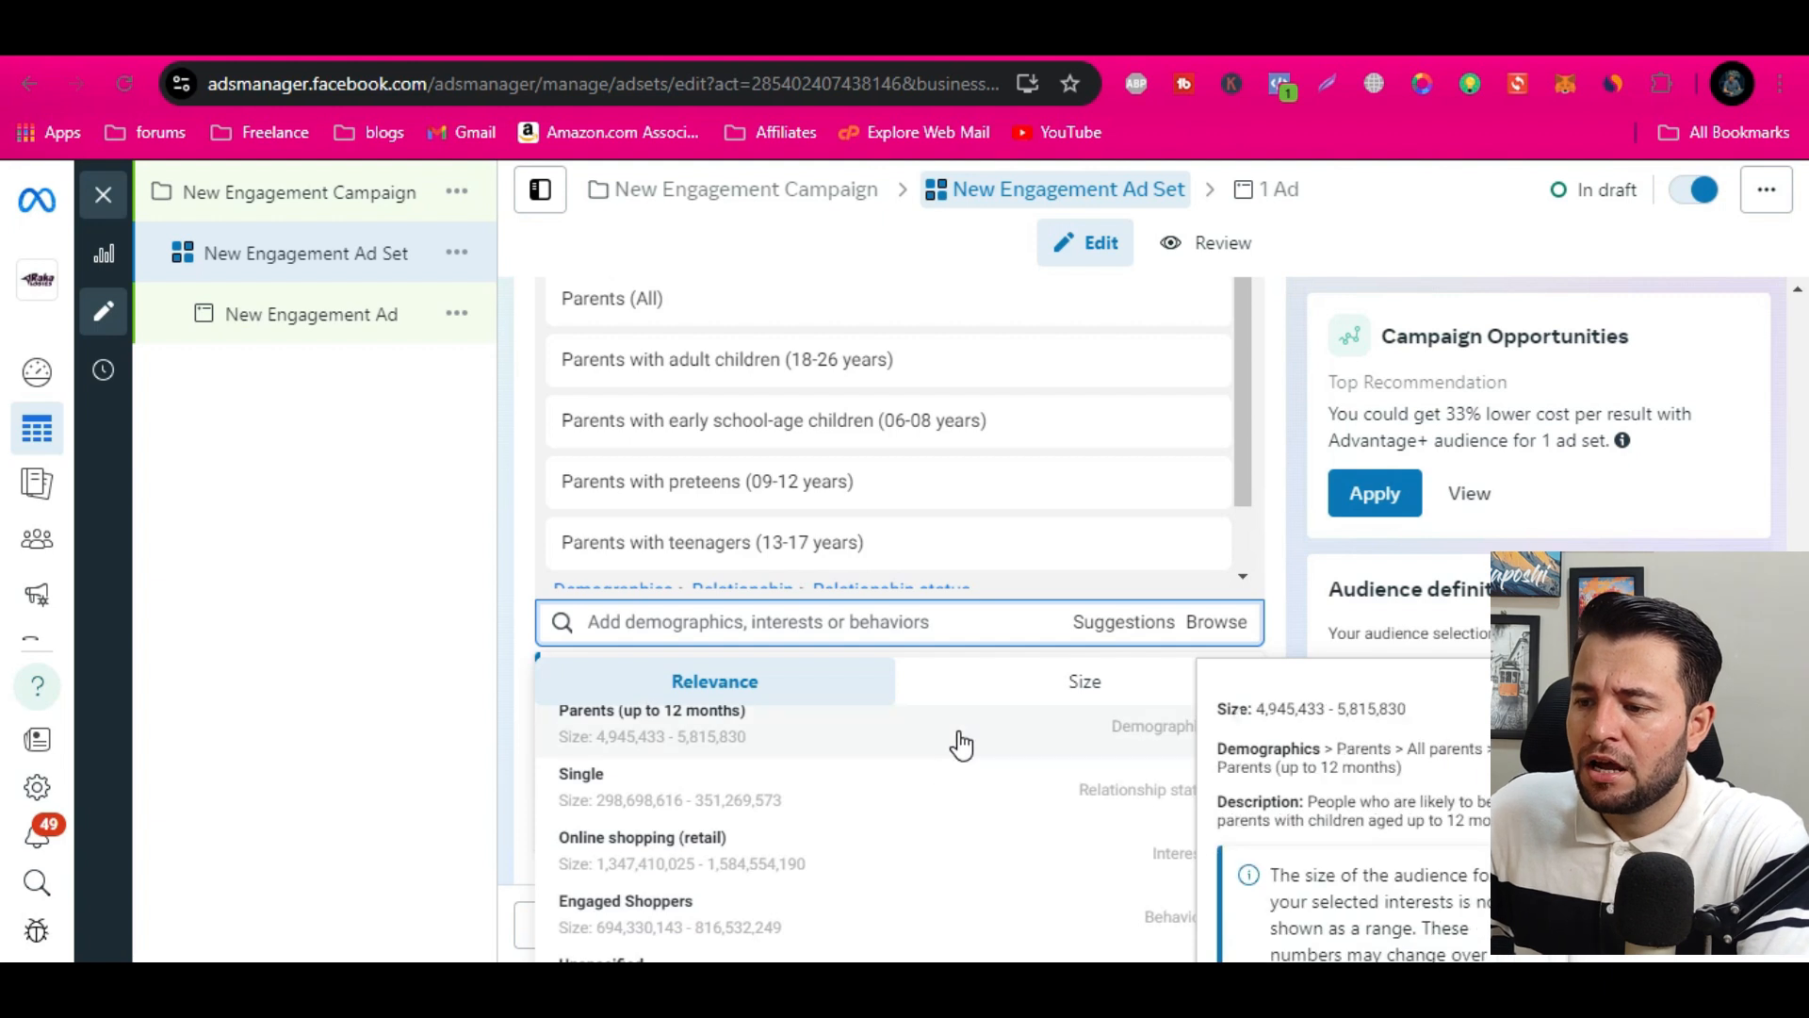
pyautogui.click(1276, 346)
# Add an exclusion group to the detailed targeting and search it for "parents with teenagers", then dismiss the search
pyautogui.scroll(-2, 1179, 776)
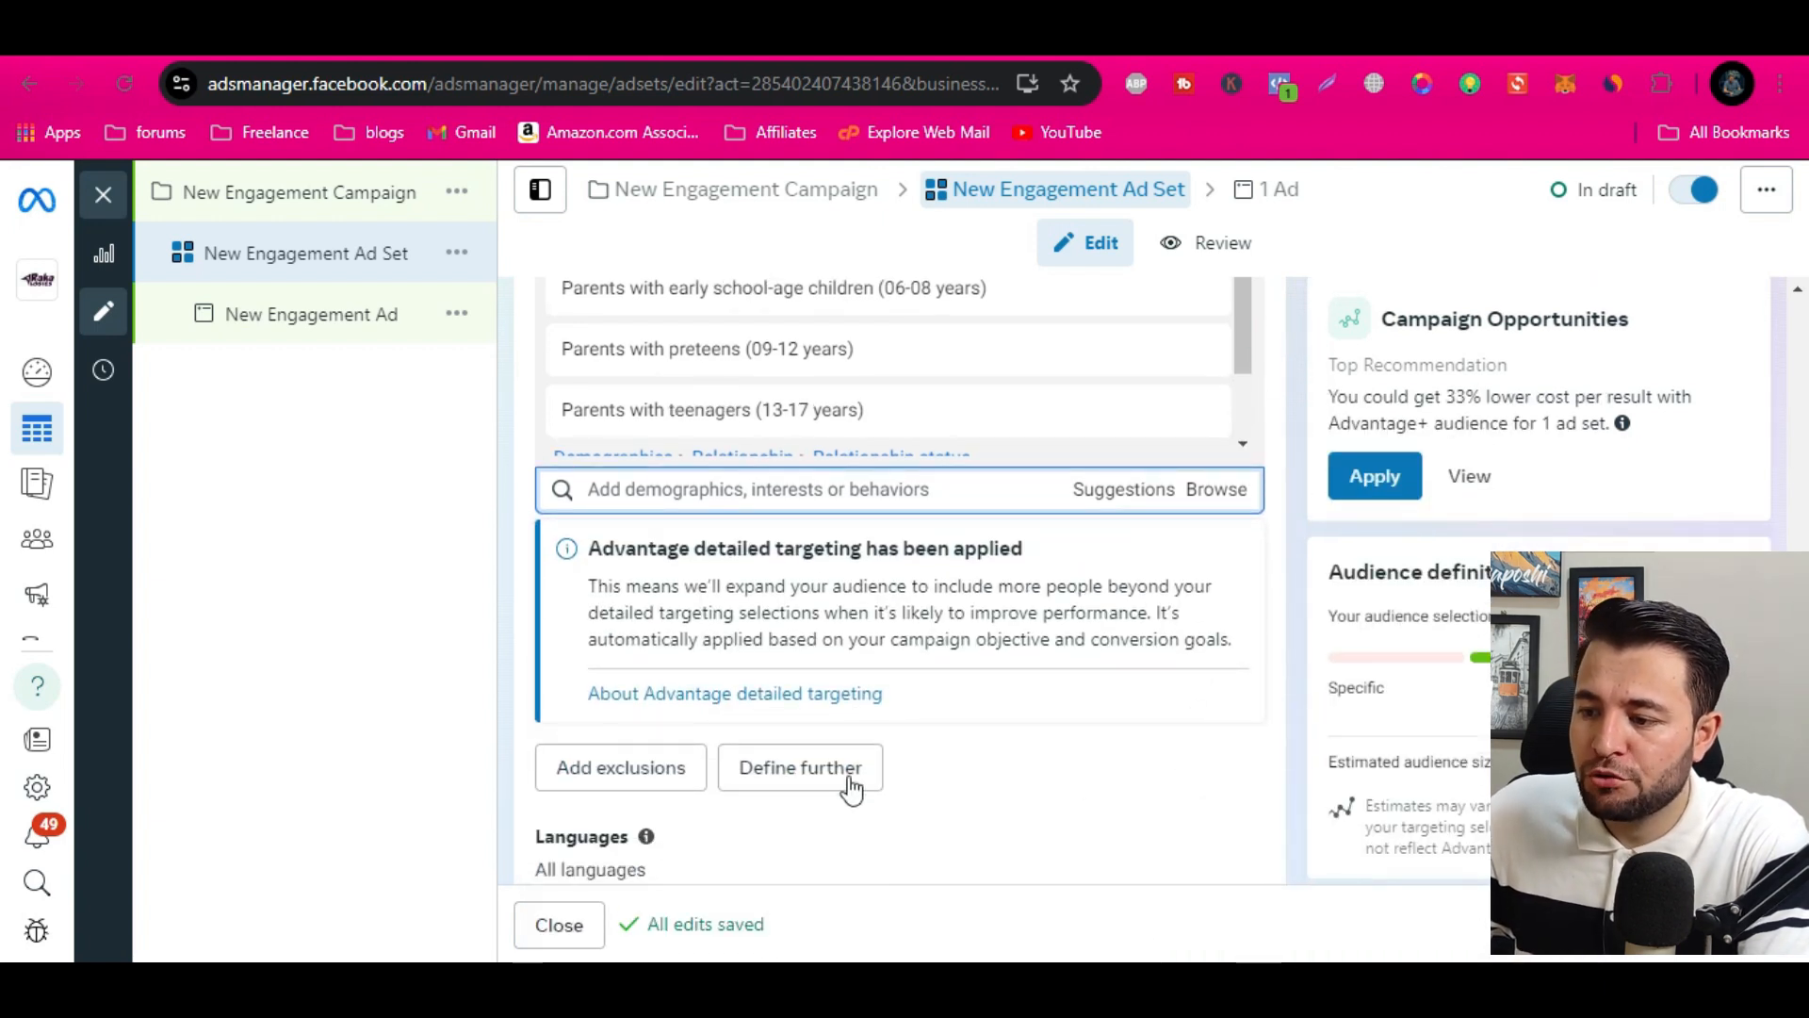
pyautogui.click(635, 779)
pyautogui.scroll(-2, 778, 830)
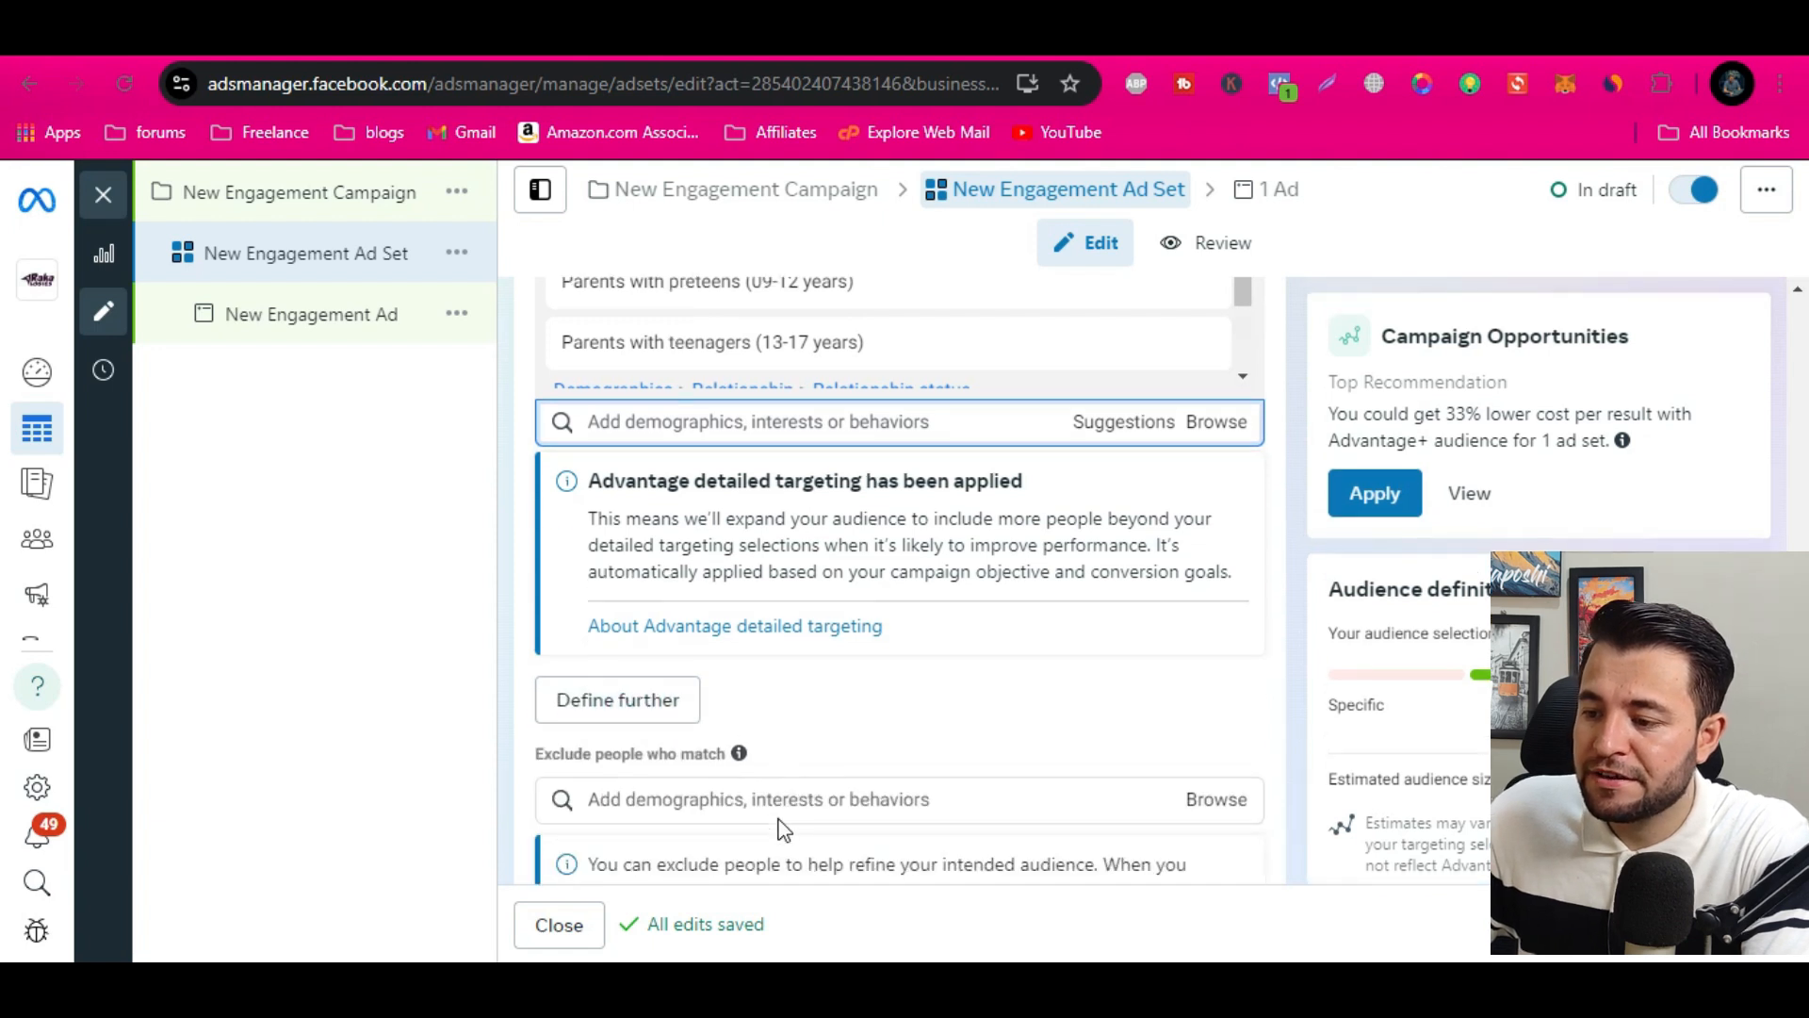
pyautogui.scroll(-2, 778, 829)
pyautogui.click(792, 735)
pyautogui.write('par')
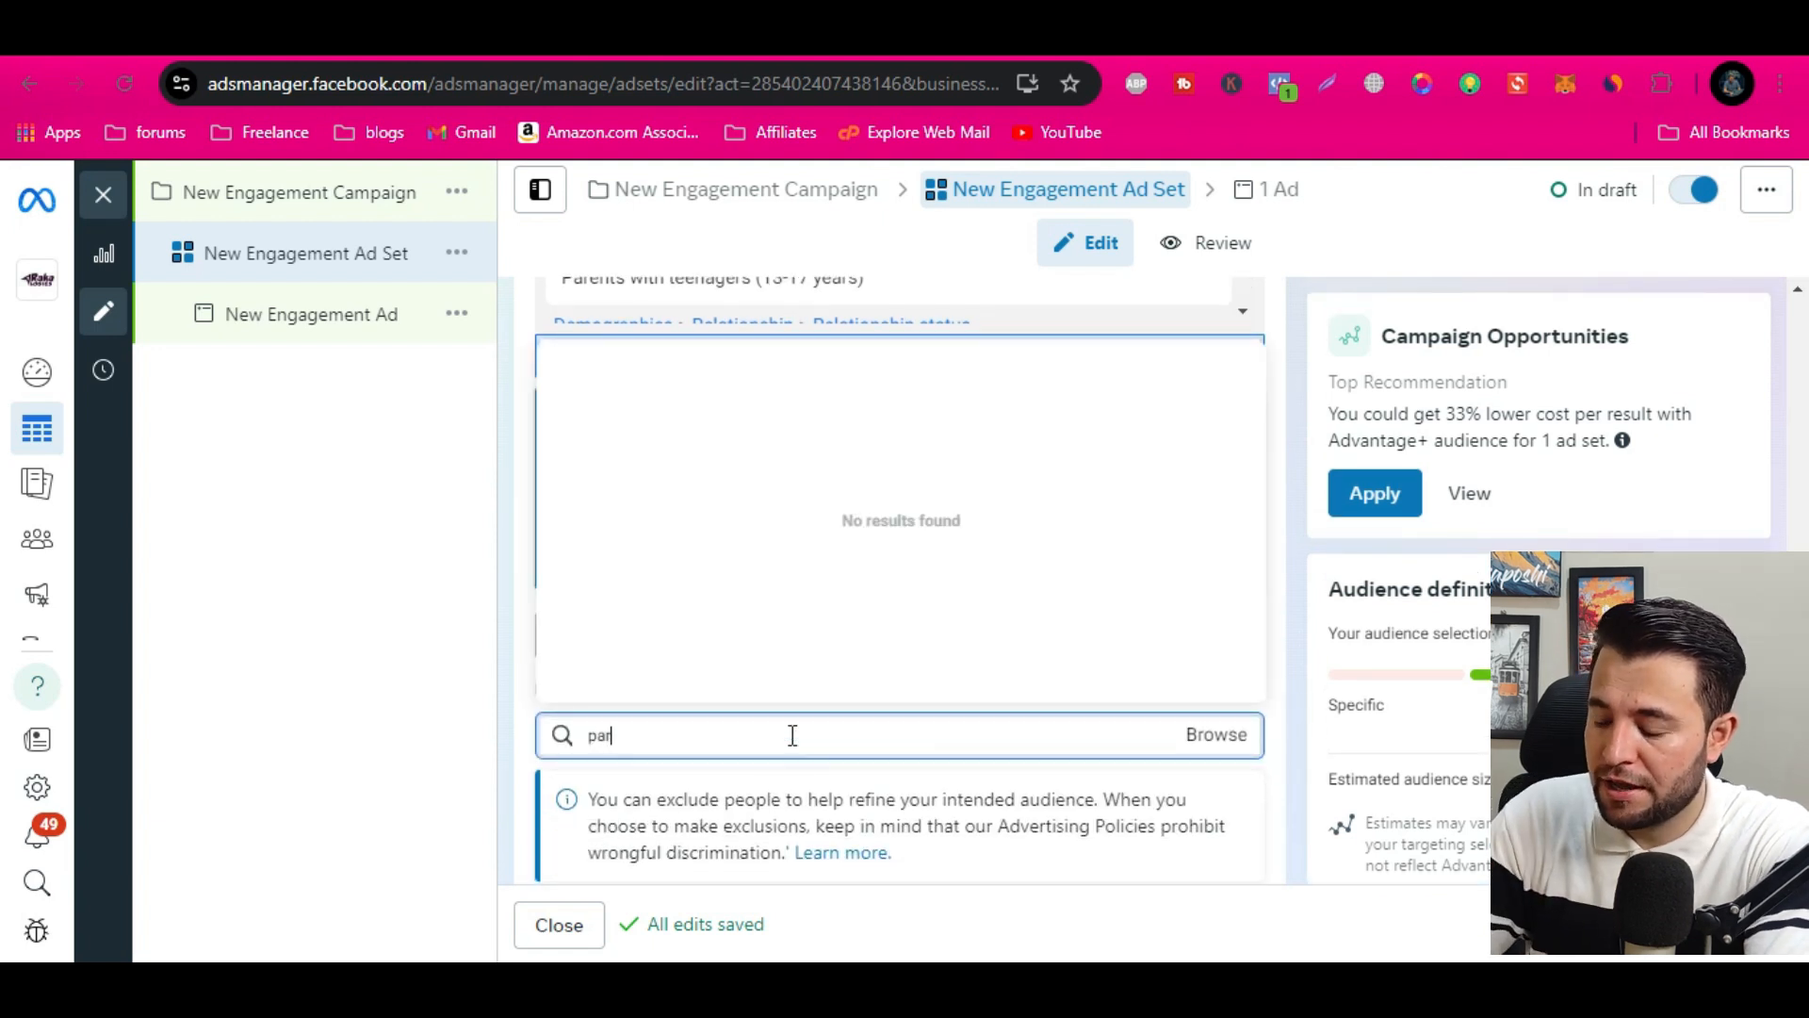
pyautogui.write('ents')
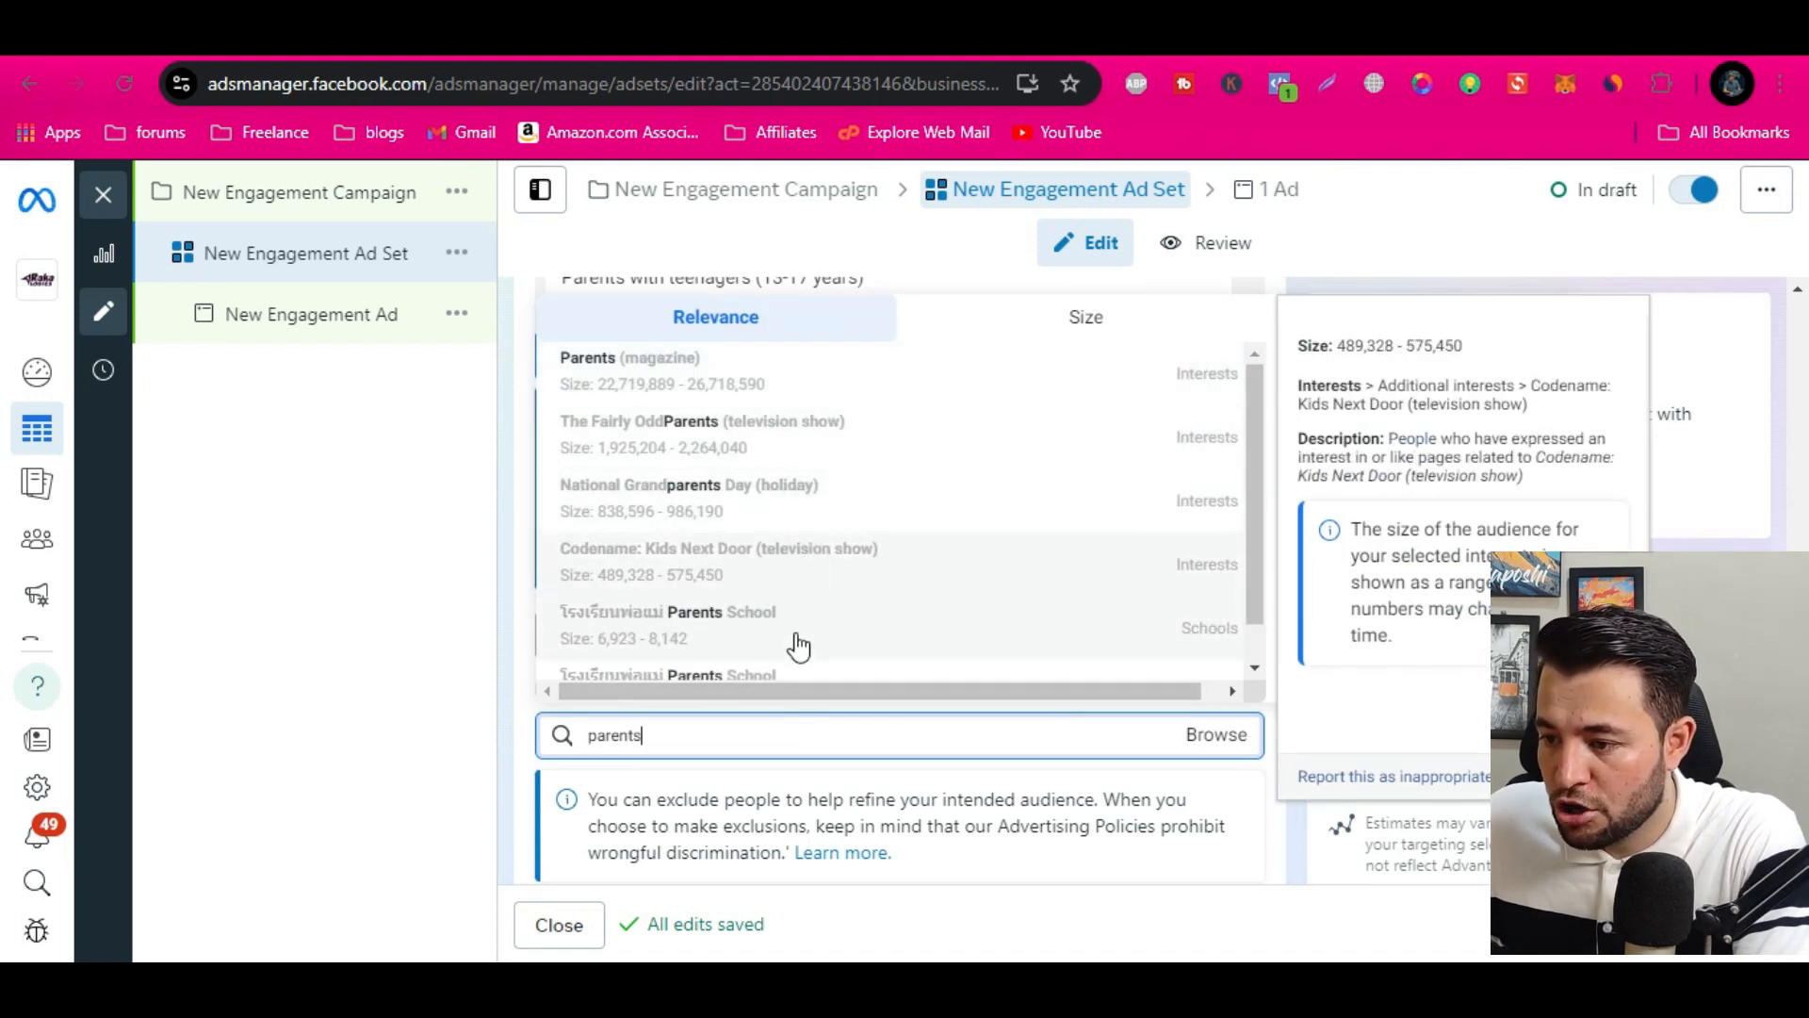
pyautogui.write(' with teenagers')
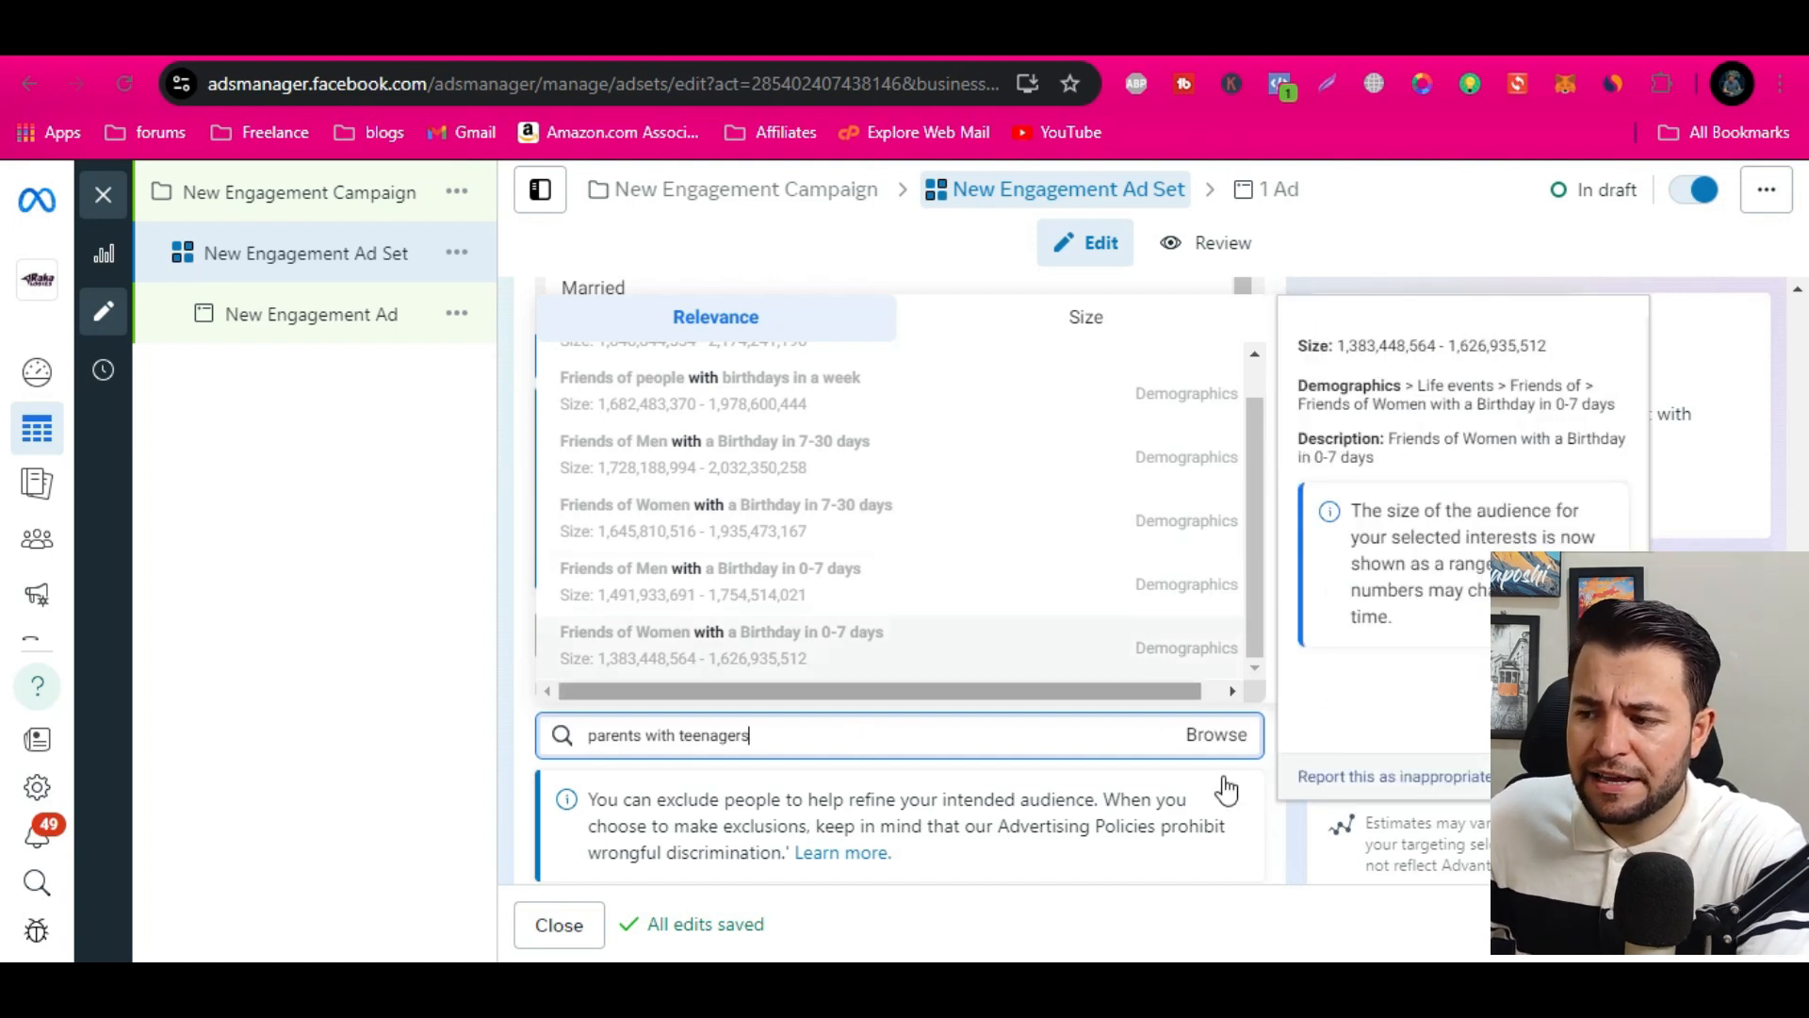
pyautogui.click(1266, 778)
# Review the included demographics and look through the remaining detailed targeting suggestions for other relevant audiences
pyautogui.scroll(3, 1253, 722)
pyautogui.scroll(6, 876, 569)
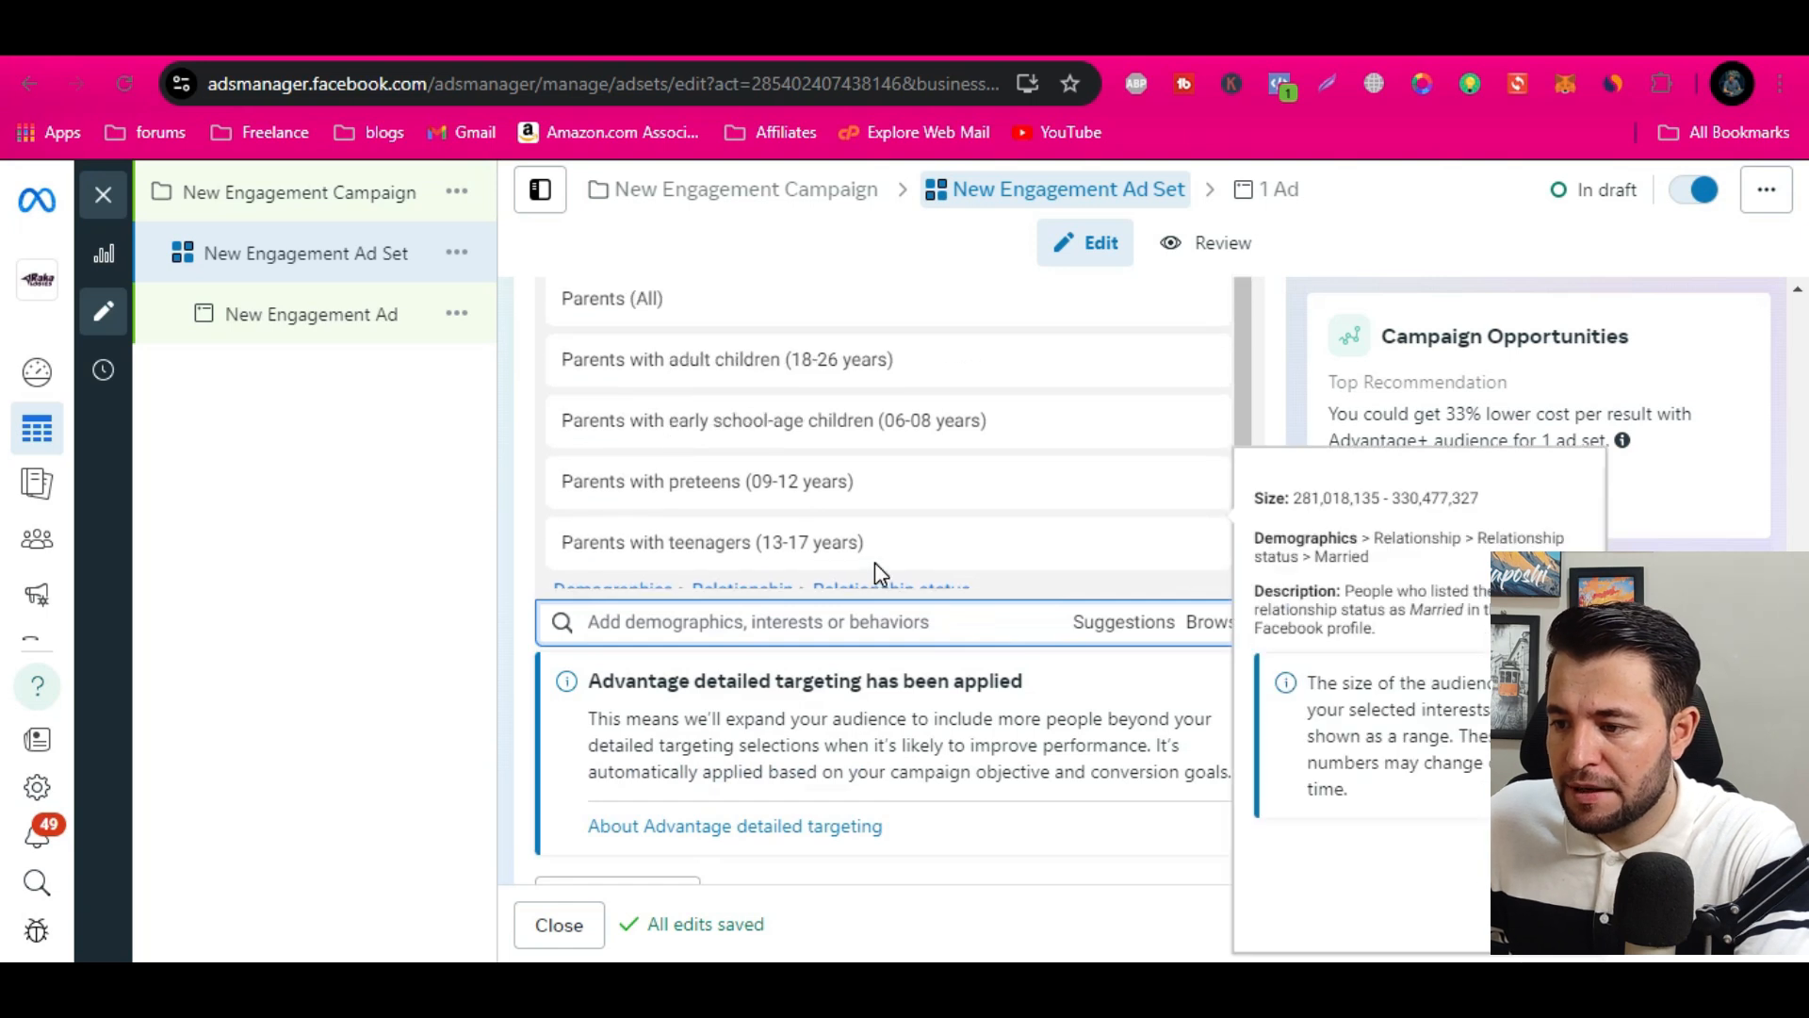
pyautogui.scroll(-1, 977, 820)
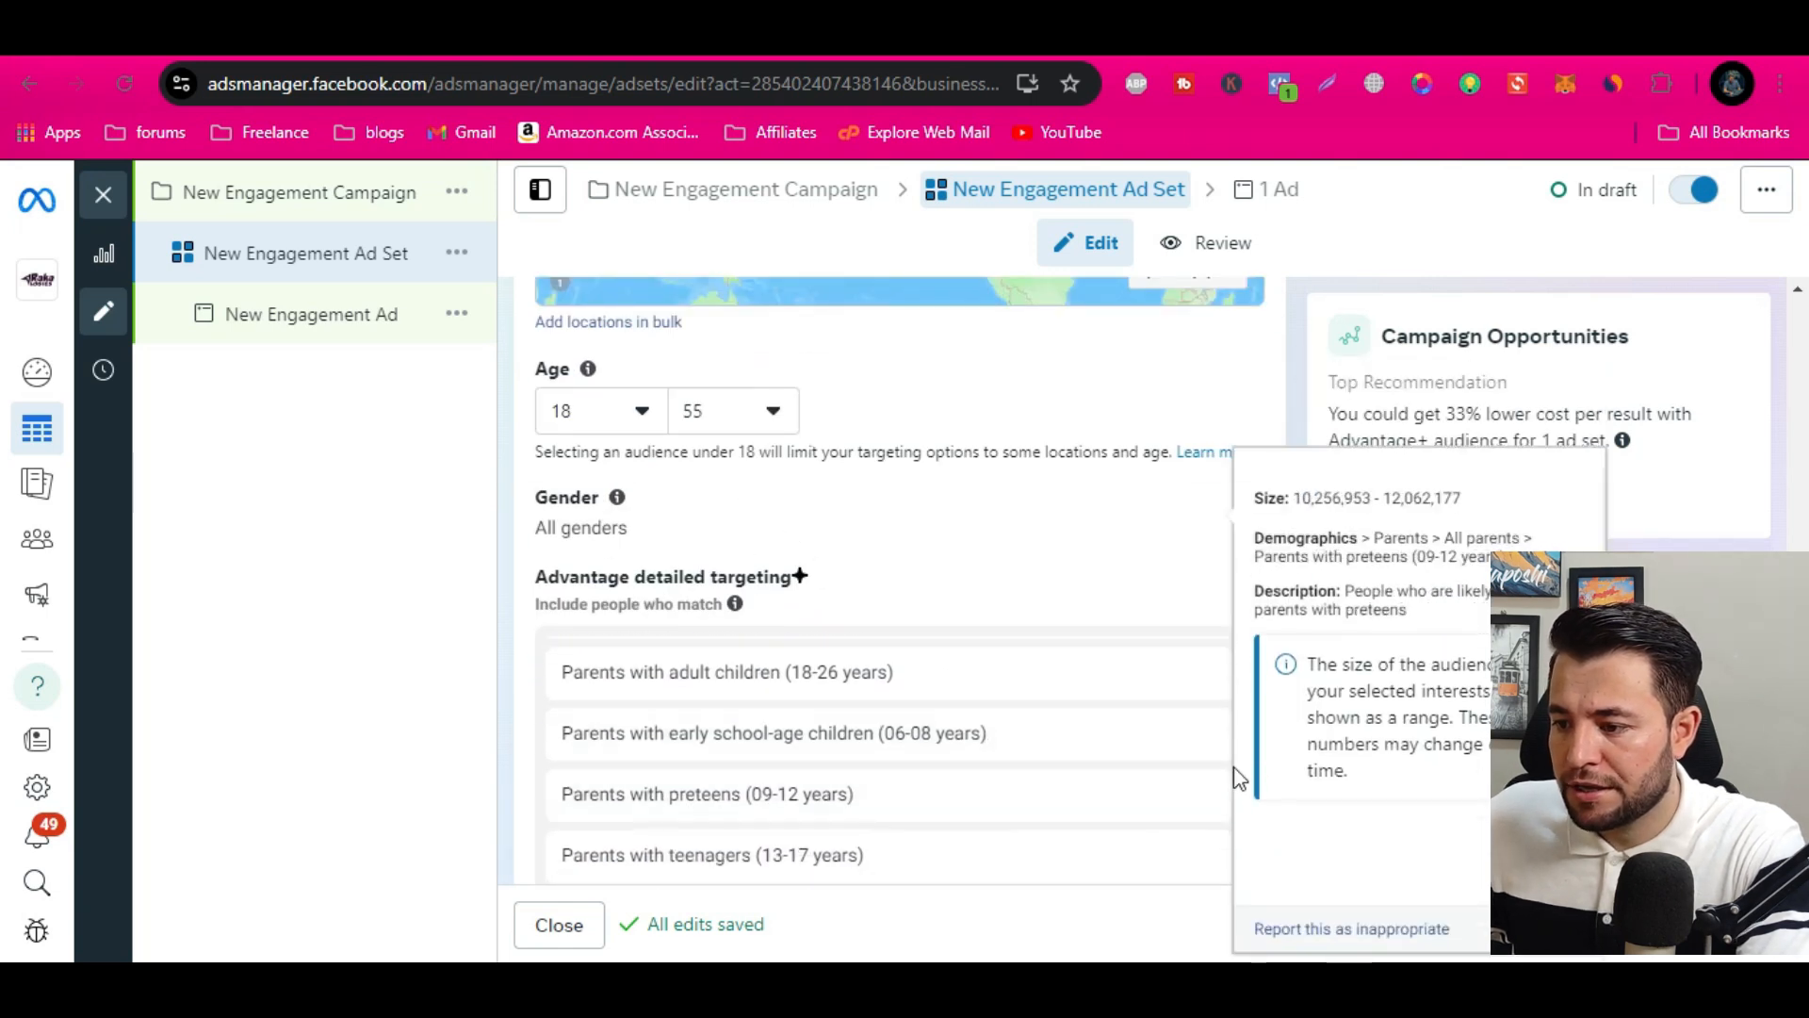
pyautogui.scroll(-4, 624, 648)
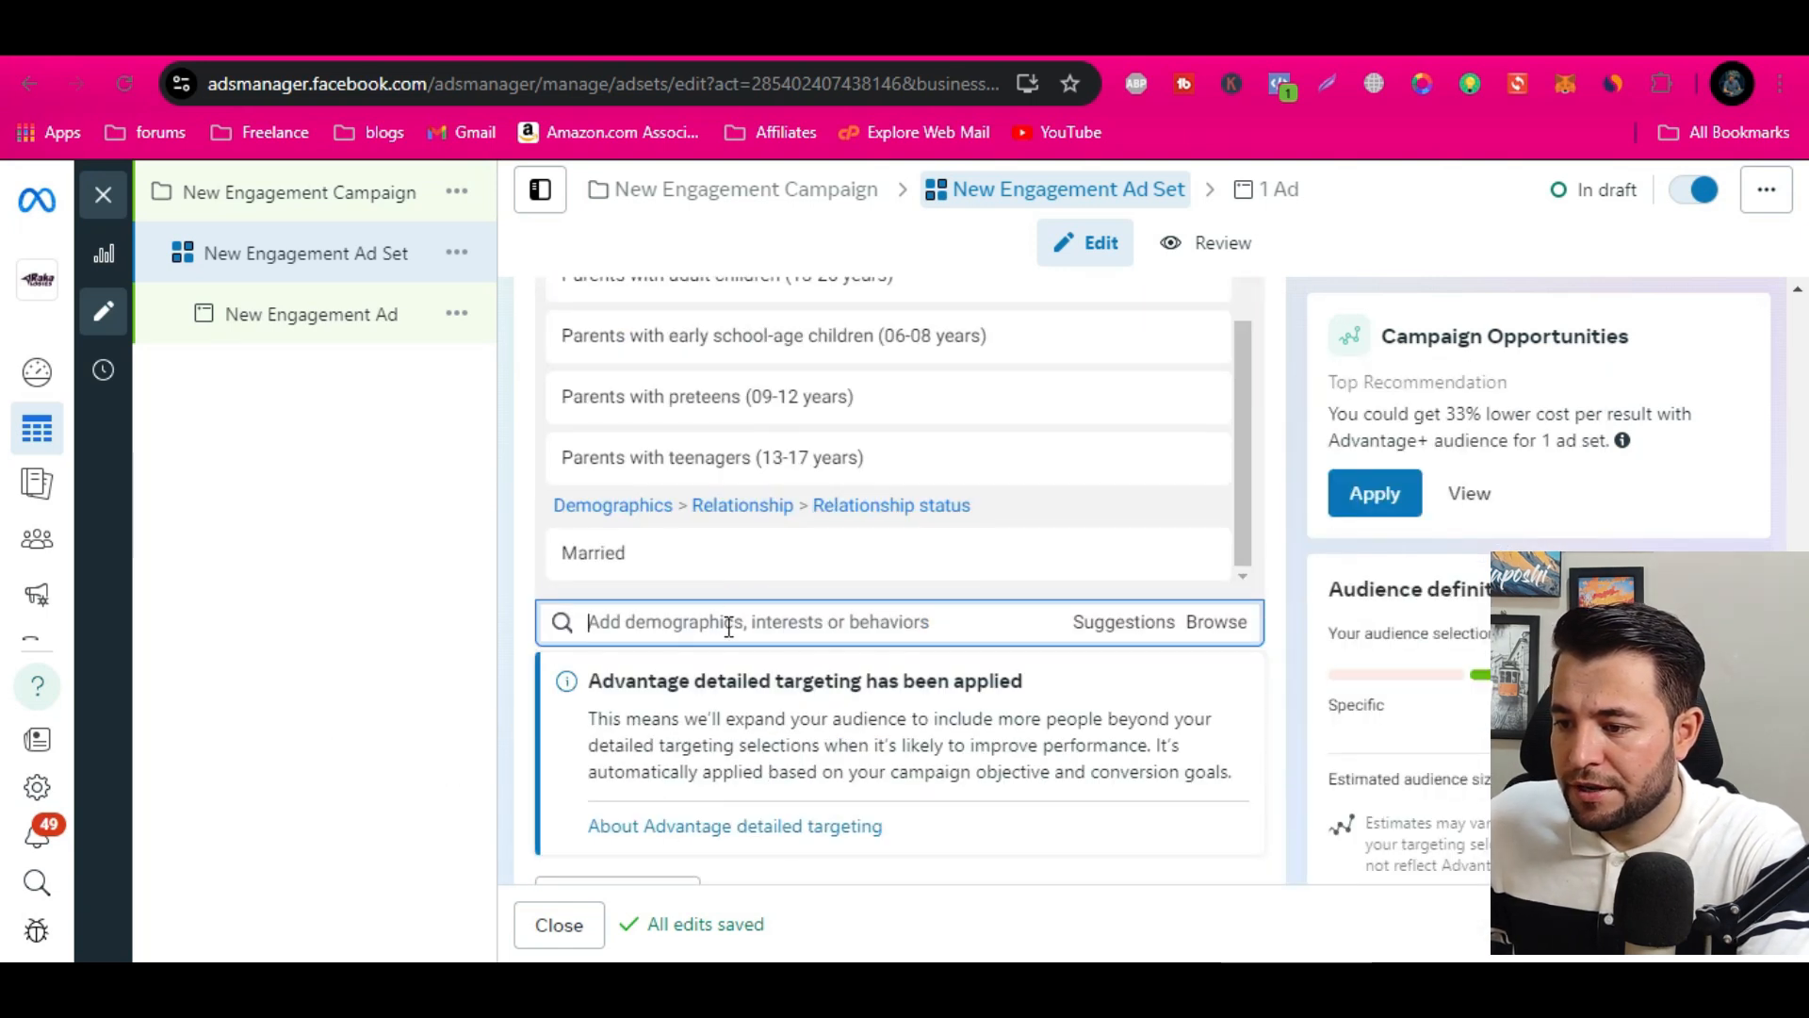
pyautogui.click(1103, 626)
pyautogui.scroll(-2, 865, 791)
pyautogui.scroll(2, 865, 792)
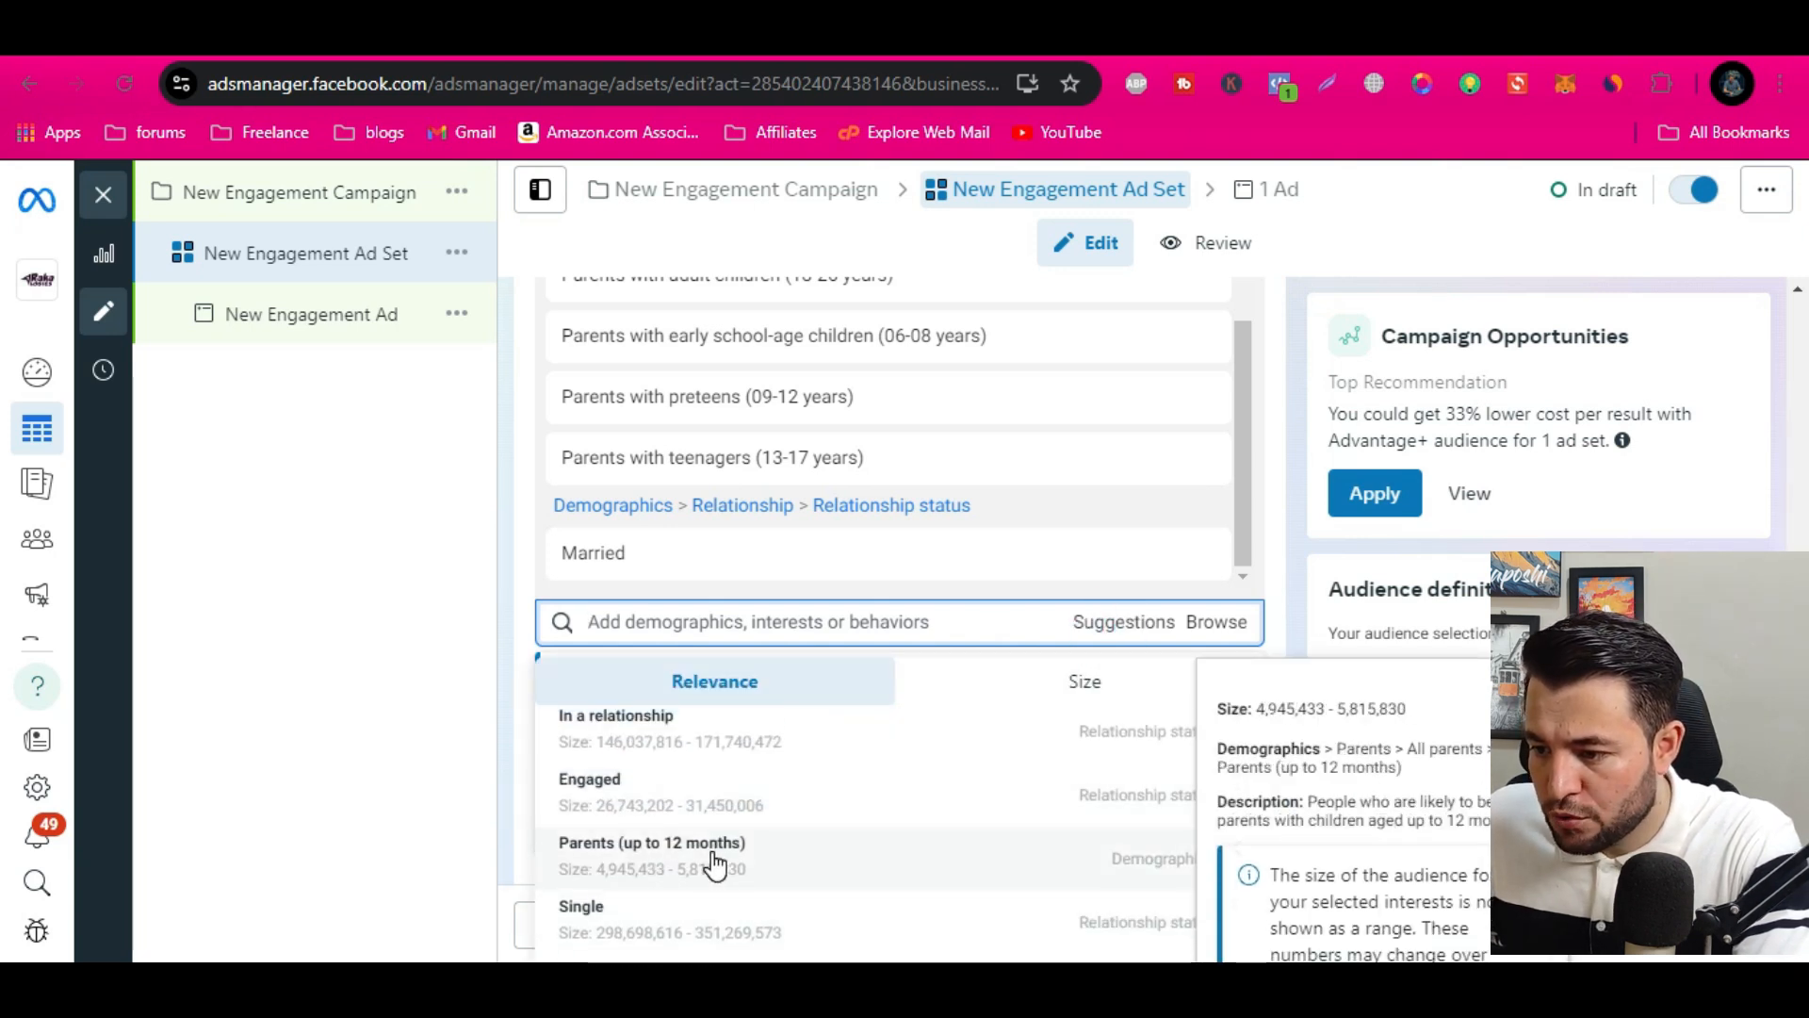
pyautogui.scroll(-2, 745, 861)
pyautogui.scroll(2, 756, 852)
pyautogui.scroll(-5, 630, 865)
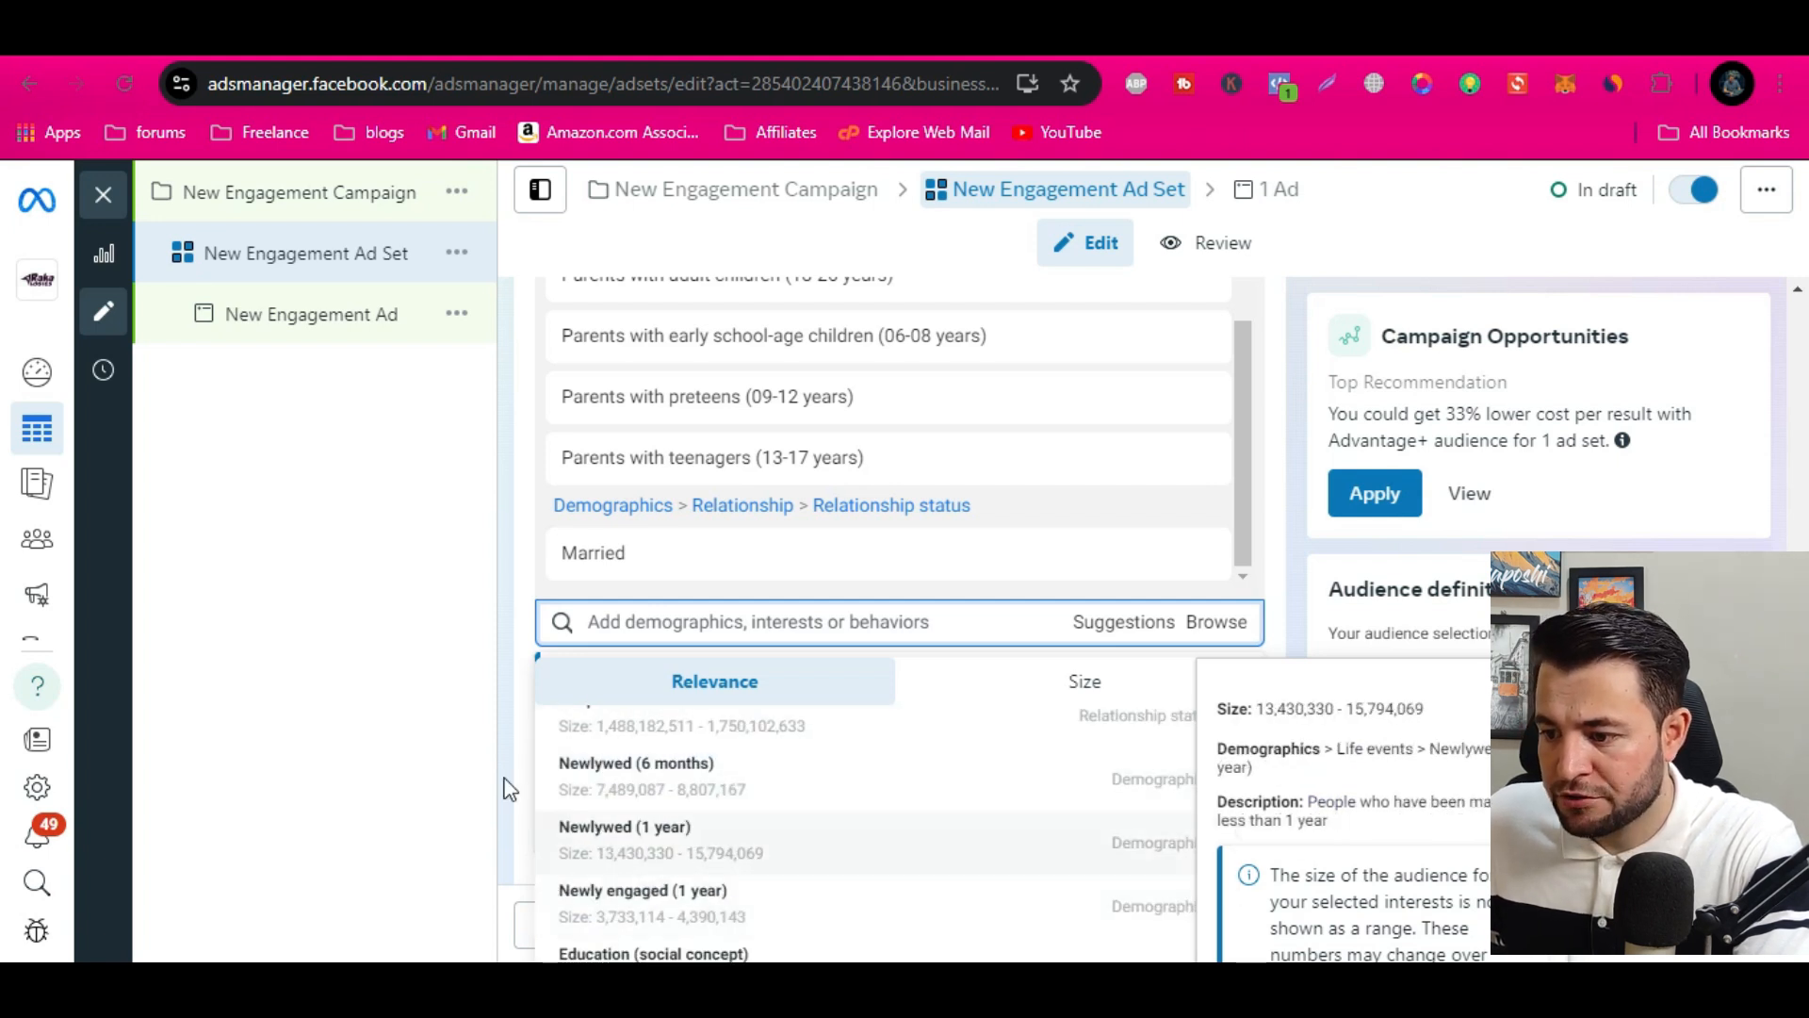
pyautogui.click(444, 707)
# Check the exclusion and language settings, search the included detailed targeting for "islam" and clear the entry
pyautogui.scroll(-6, 1325, 678)
pyautogui.scroll(-2, 1083, 744)
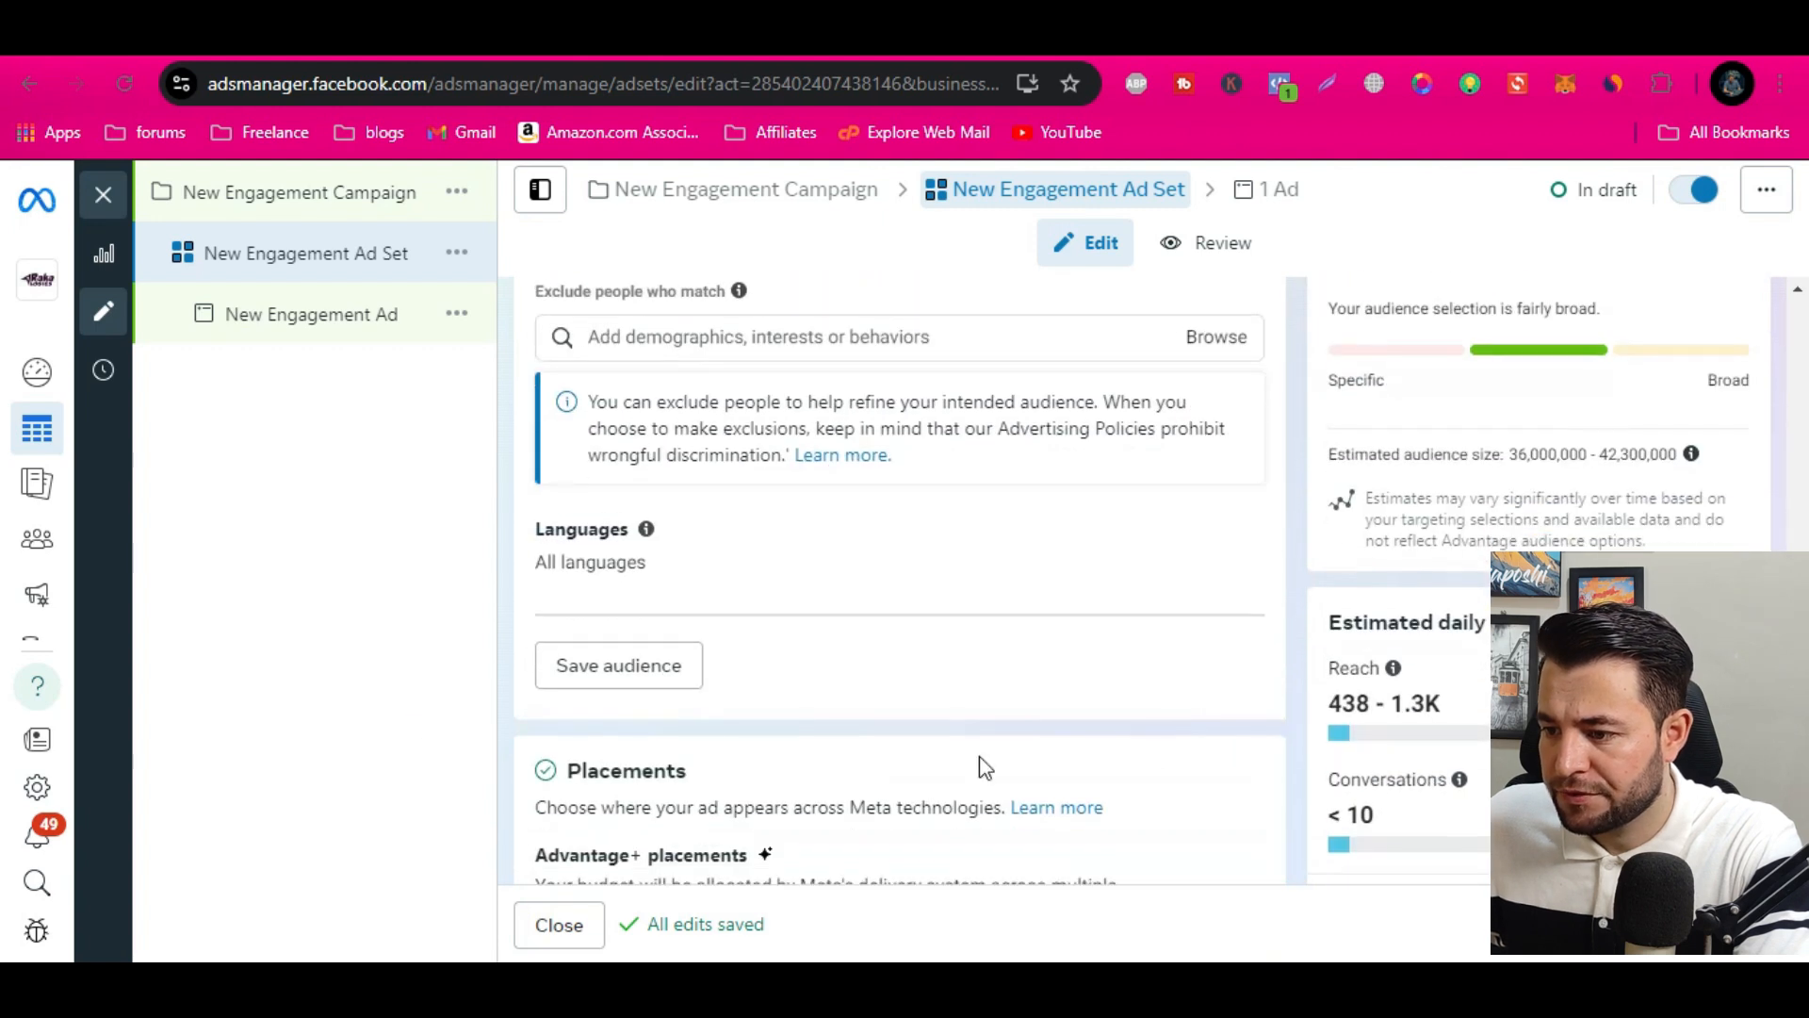
pyautogui.scroll(2, 756, 763)
pyautogui.scroll(5, 770, 768)
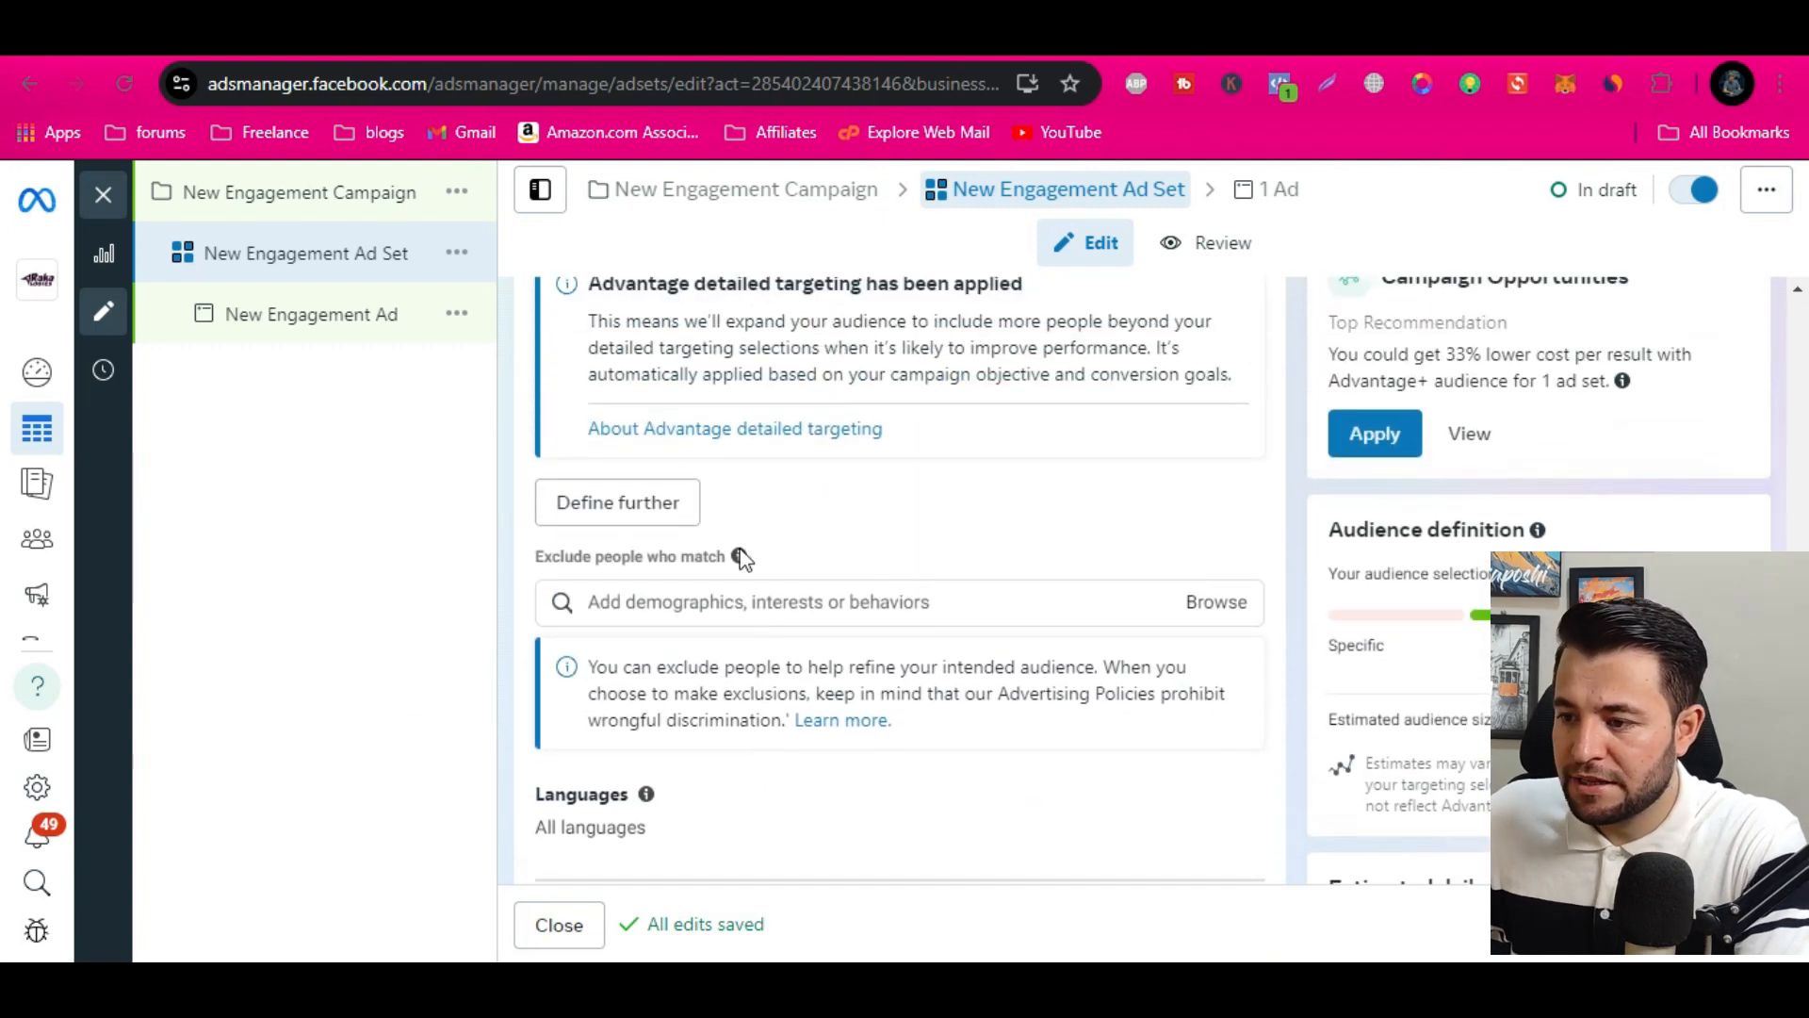
pyautogui.scroll(3, 553, 626)
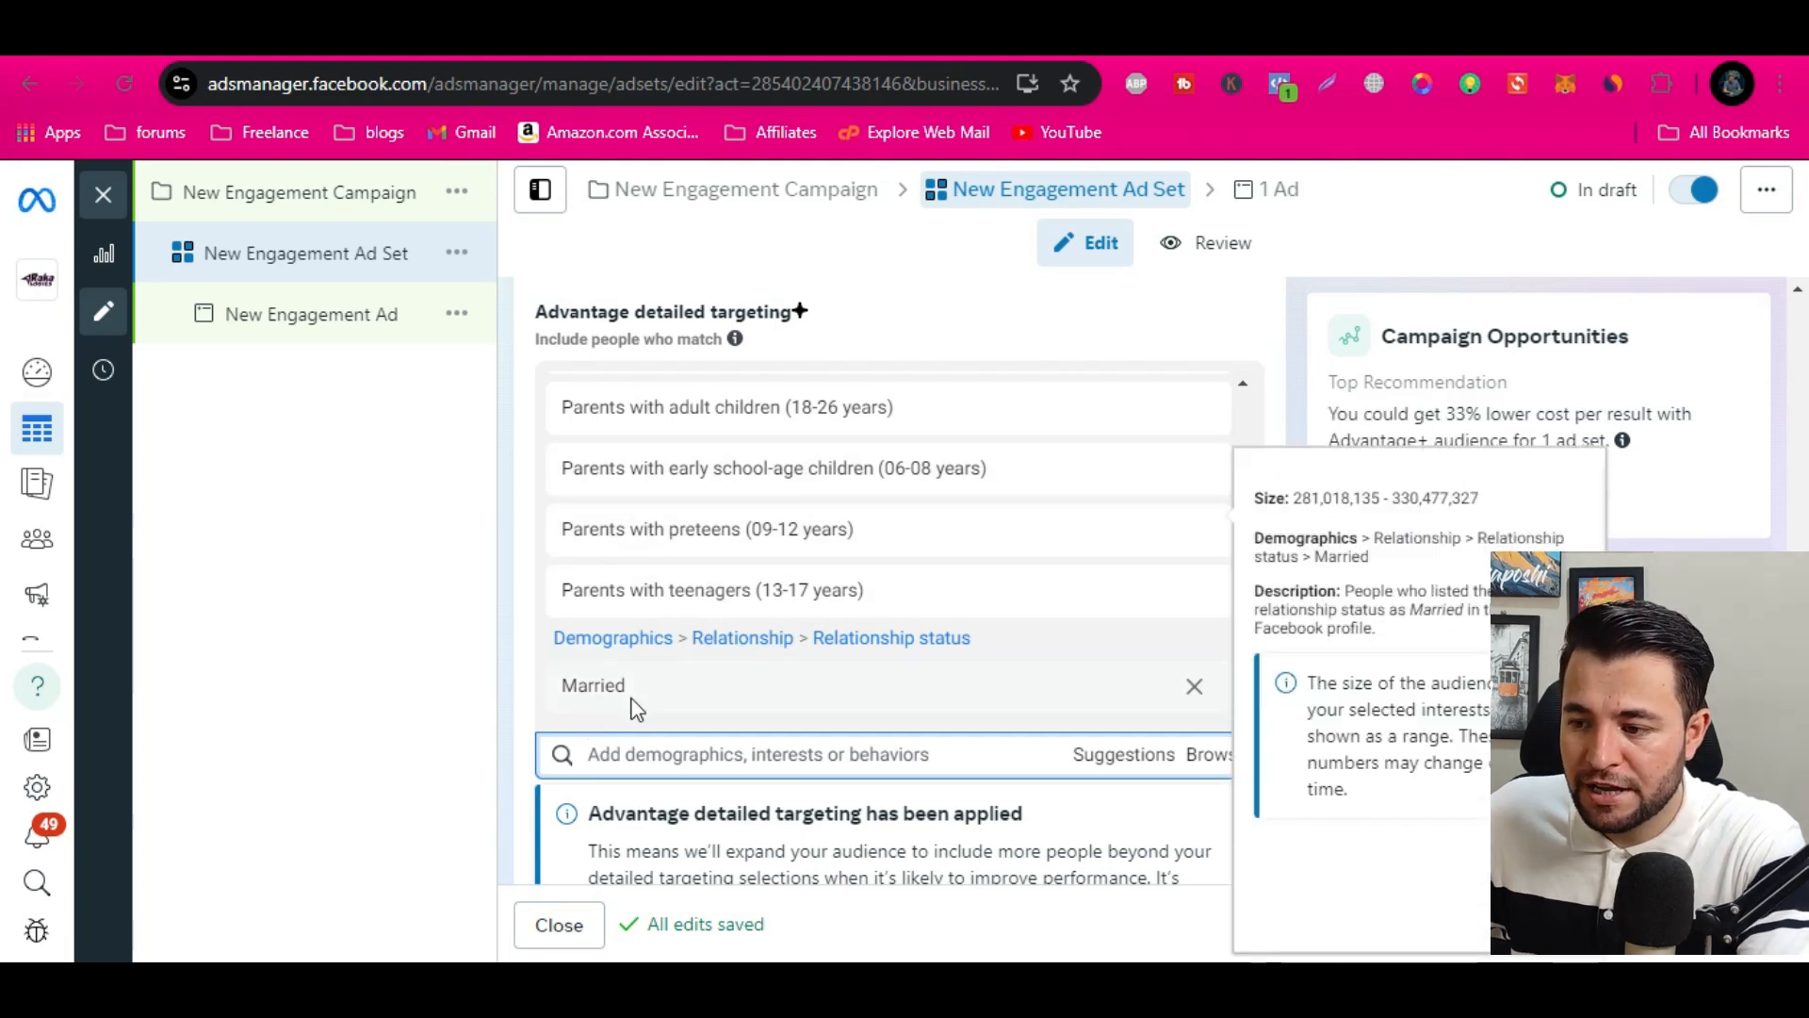
pyautogui.click(695, 755)
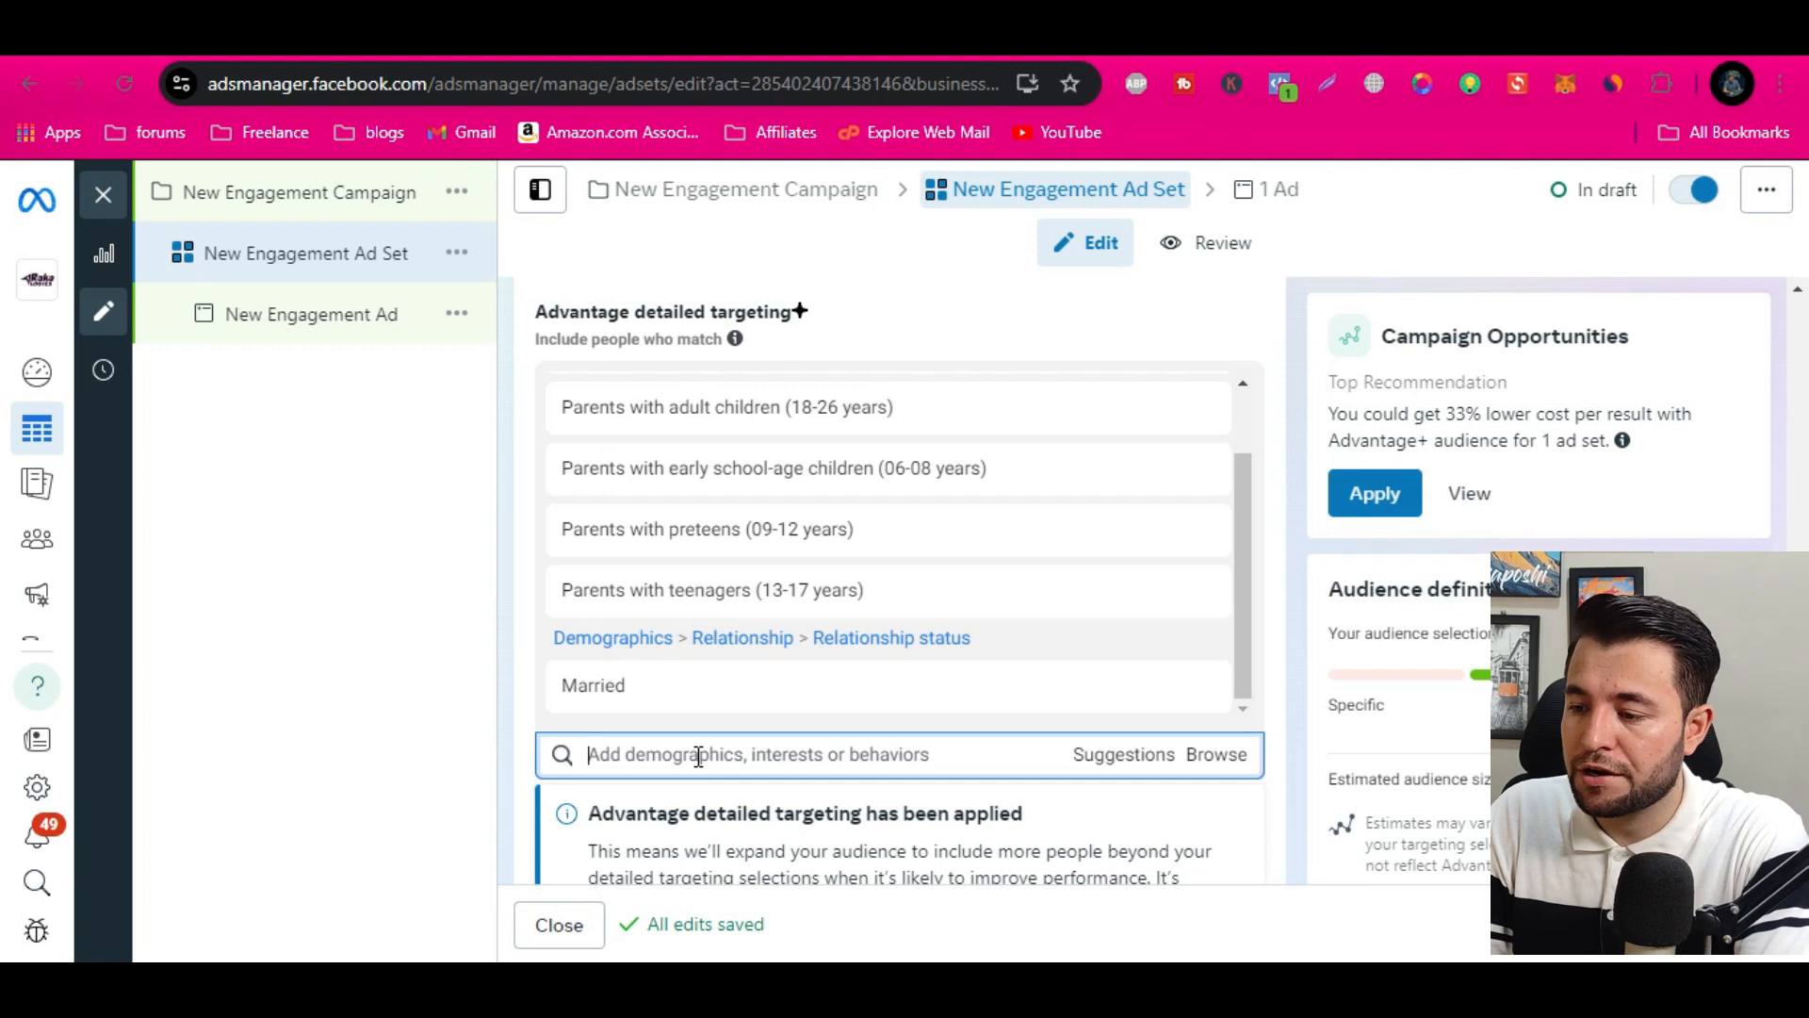
pyautogui.write('islam')
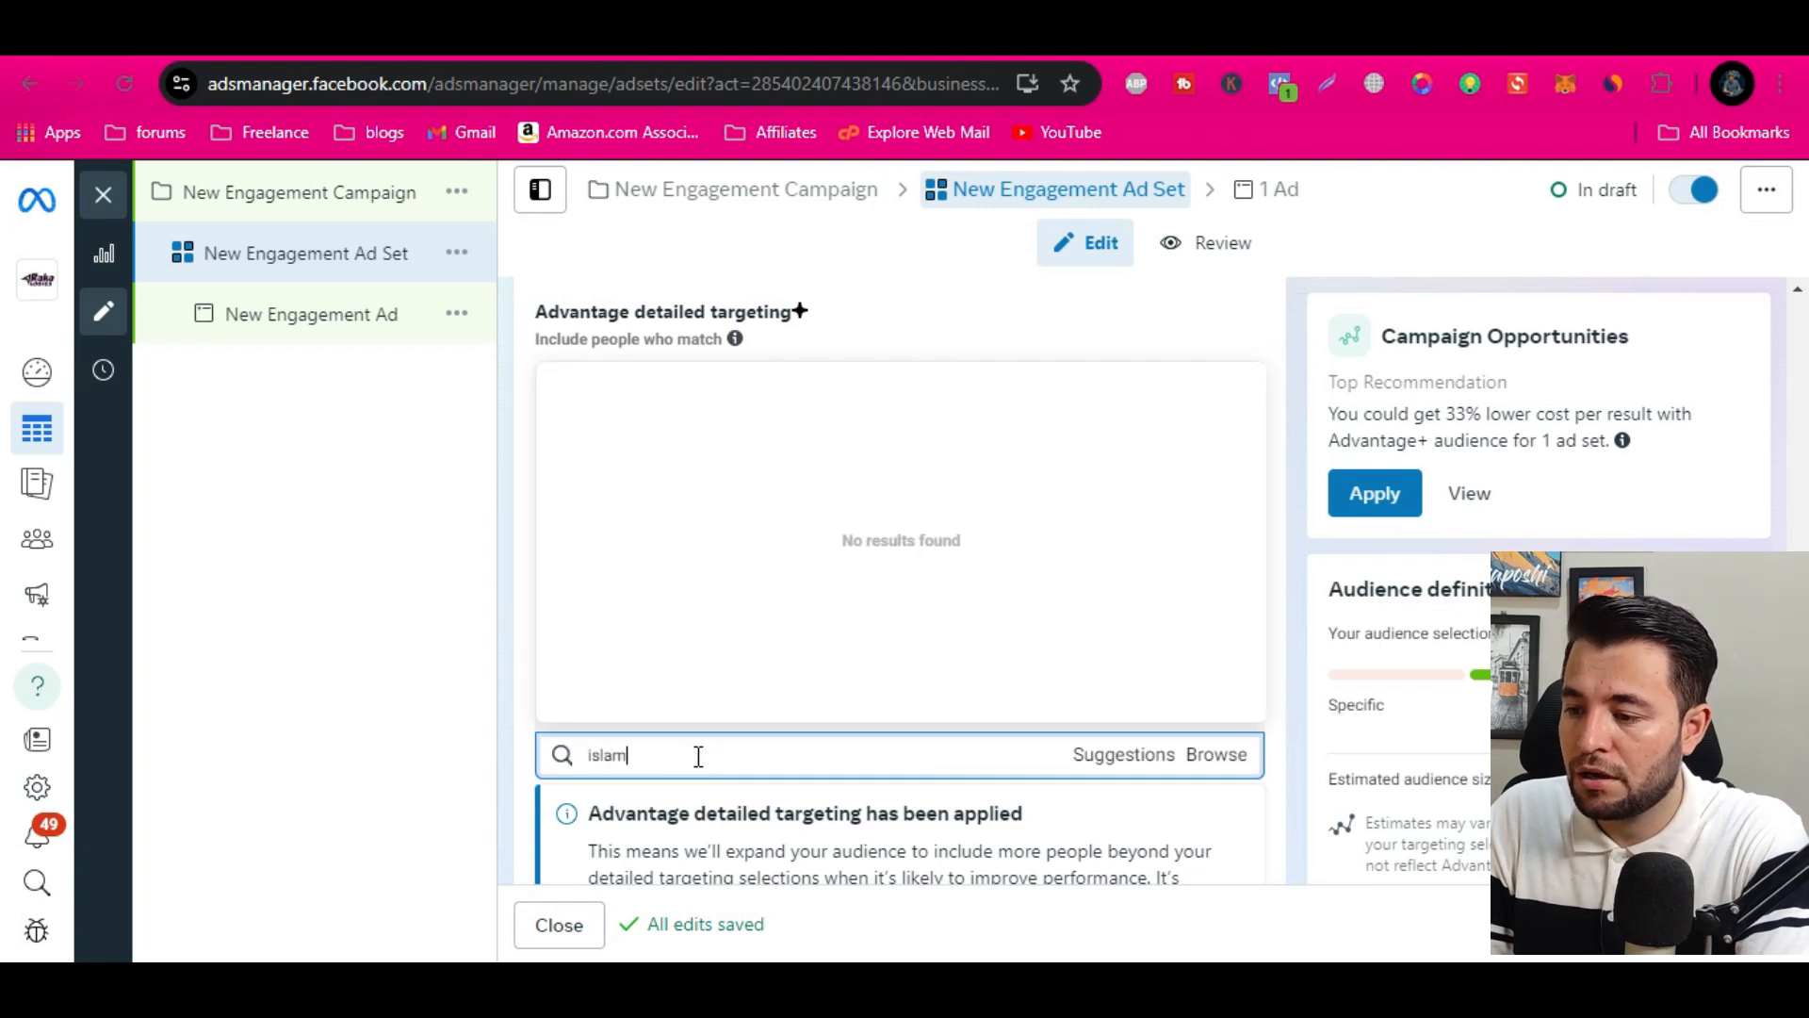
pyautogui.press('BackSpace')
pyautogui.press('BackSpace')
pyautogui.press('BackSpace')
pyautogui.press('BackSpace')
pyautogui.press('BackSpace')
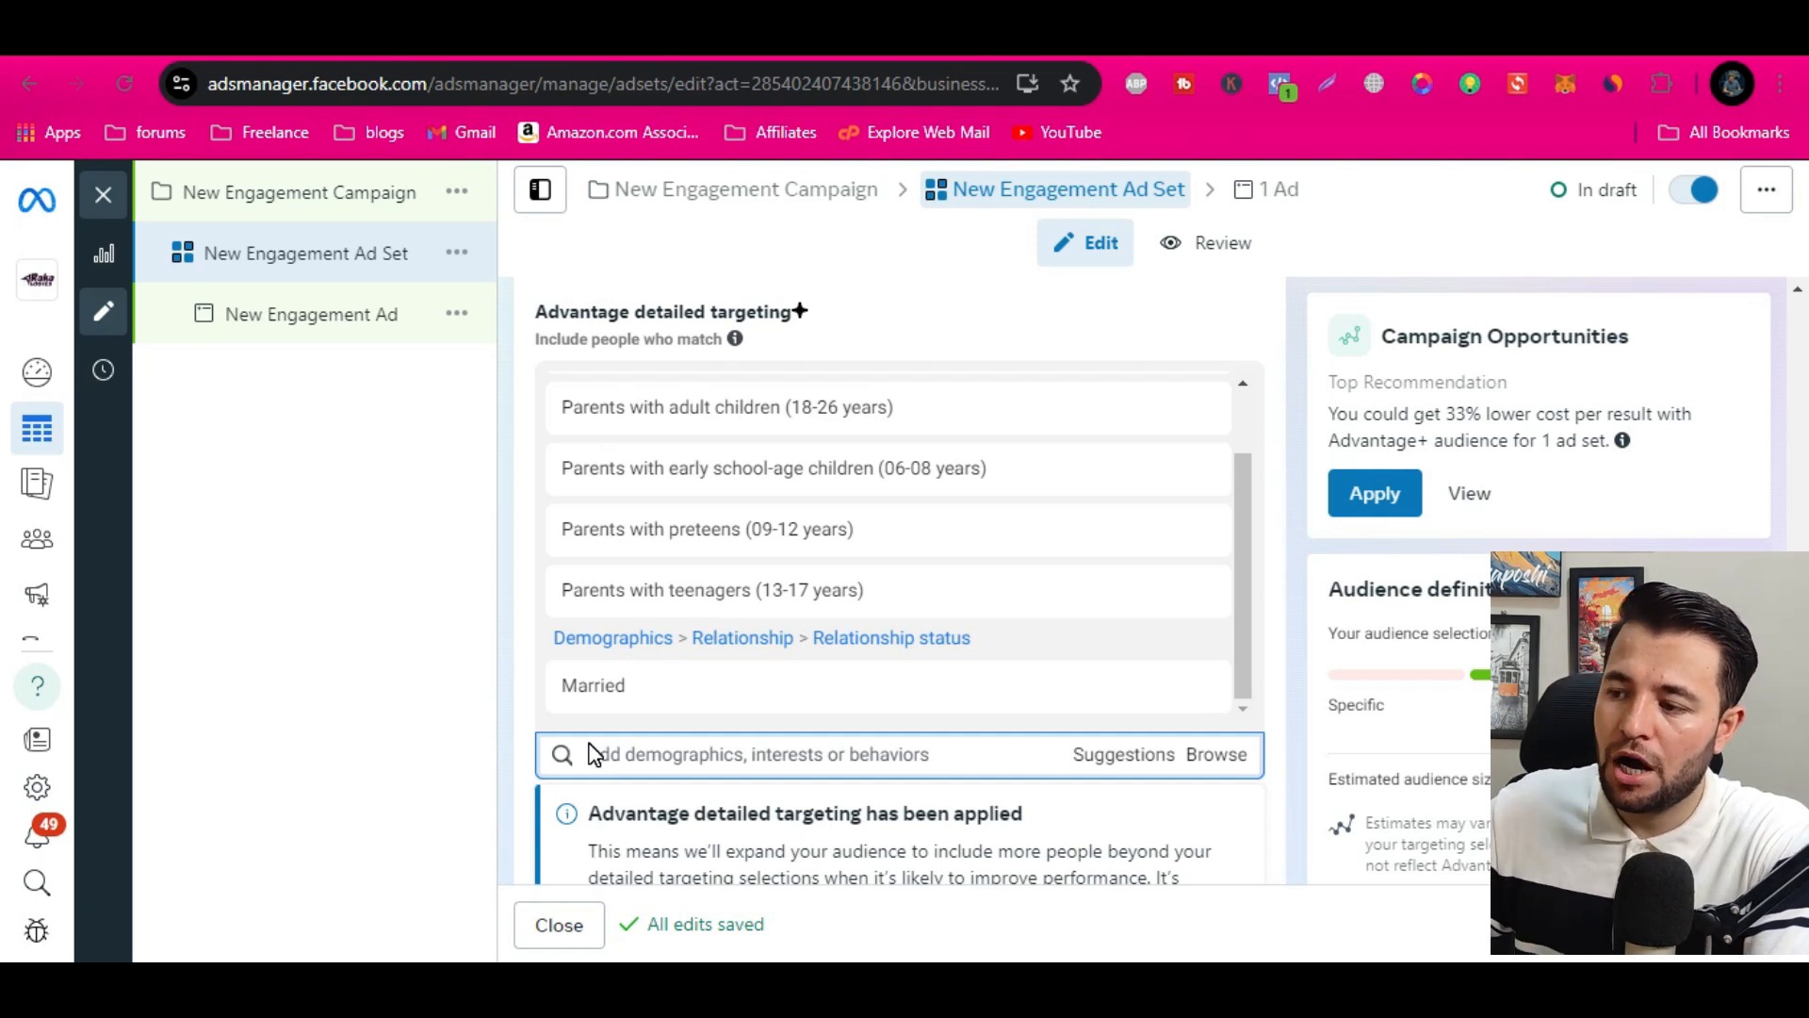
# Define the audience further with a must-also-match condition and search it for "engaged"
pyautogui.scroll(-7, 1225, 801)
pyautogui.scroll(-2, 1223, 805)
pyautogui.scroll(2, 1159, 773)
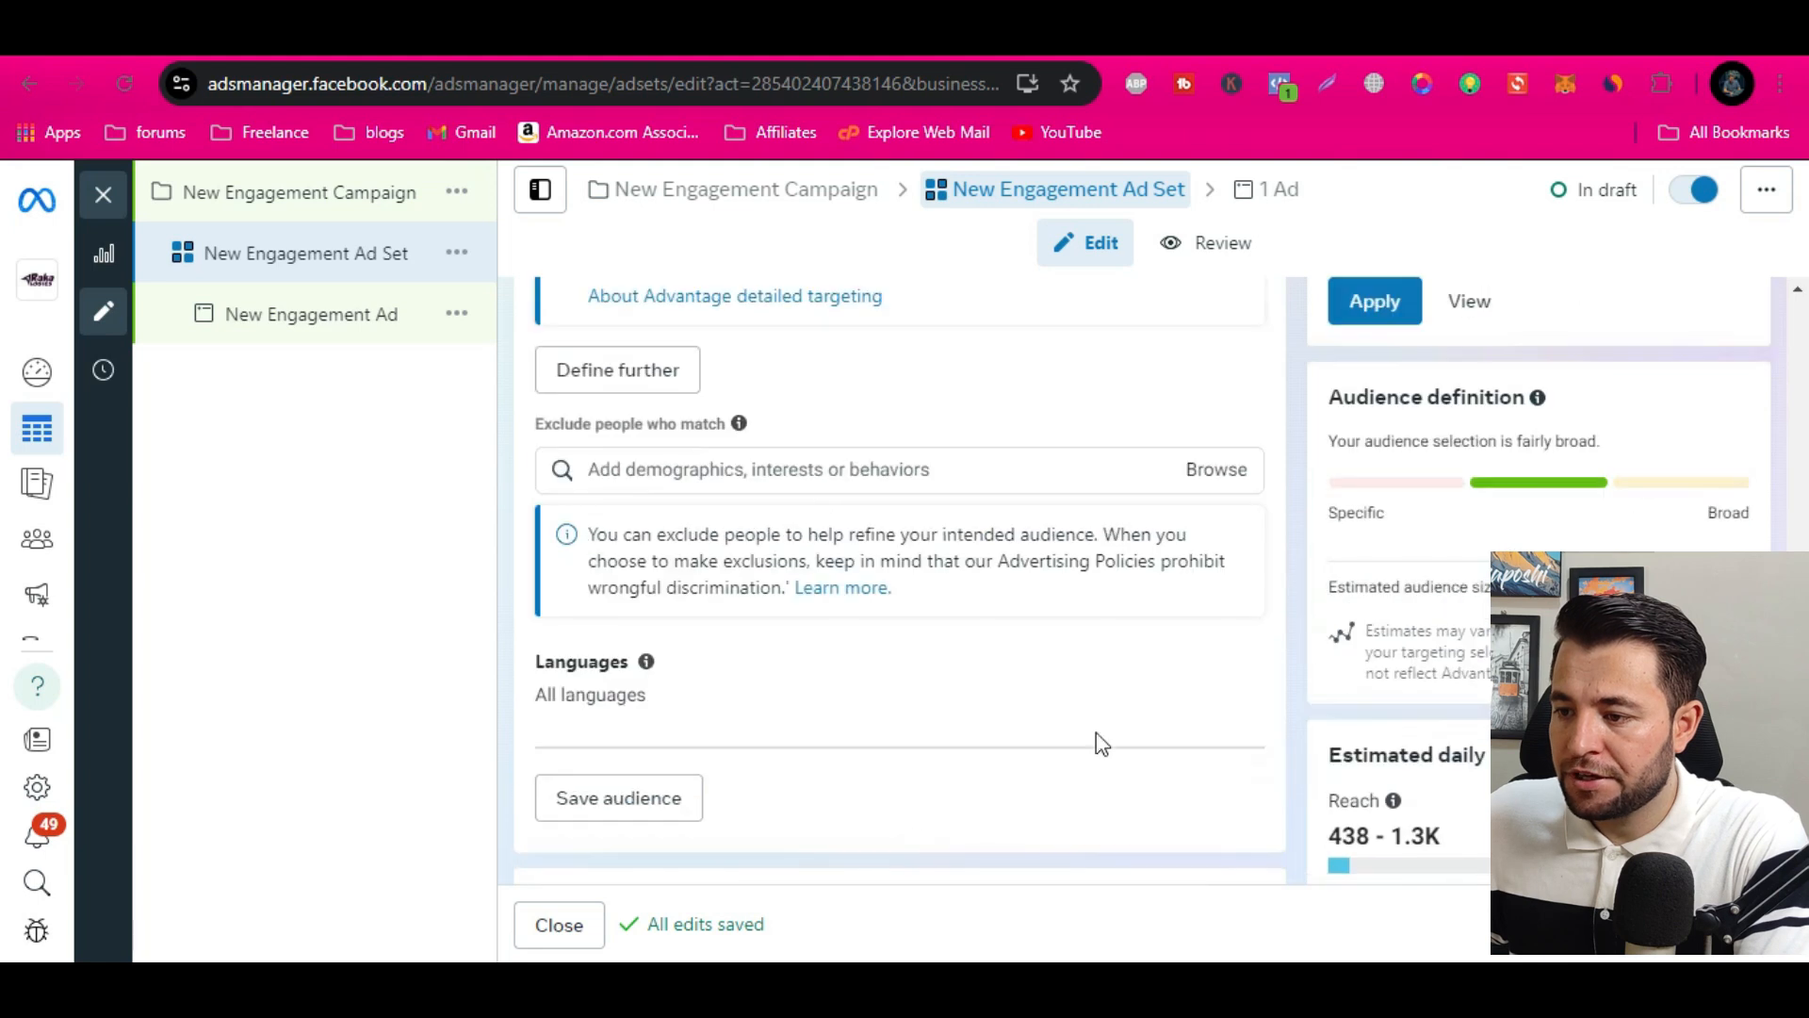
pyautogui.click(619, 371)
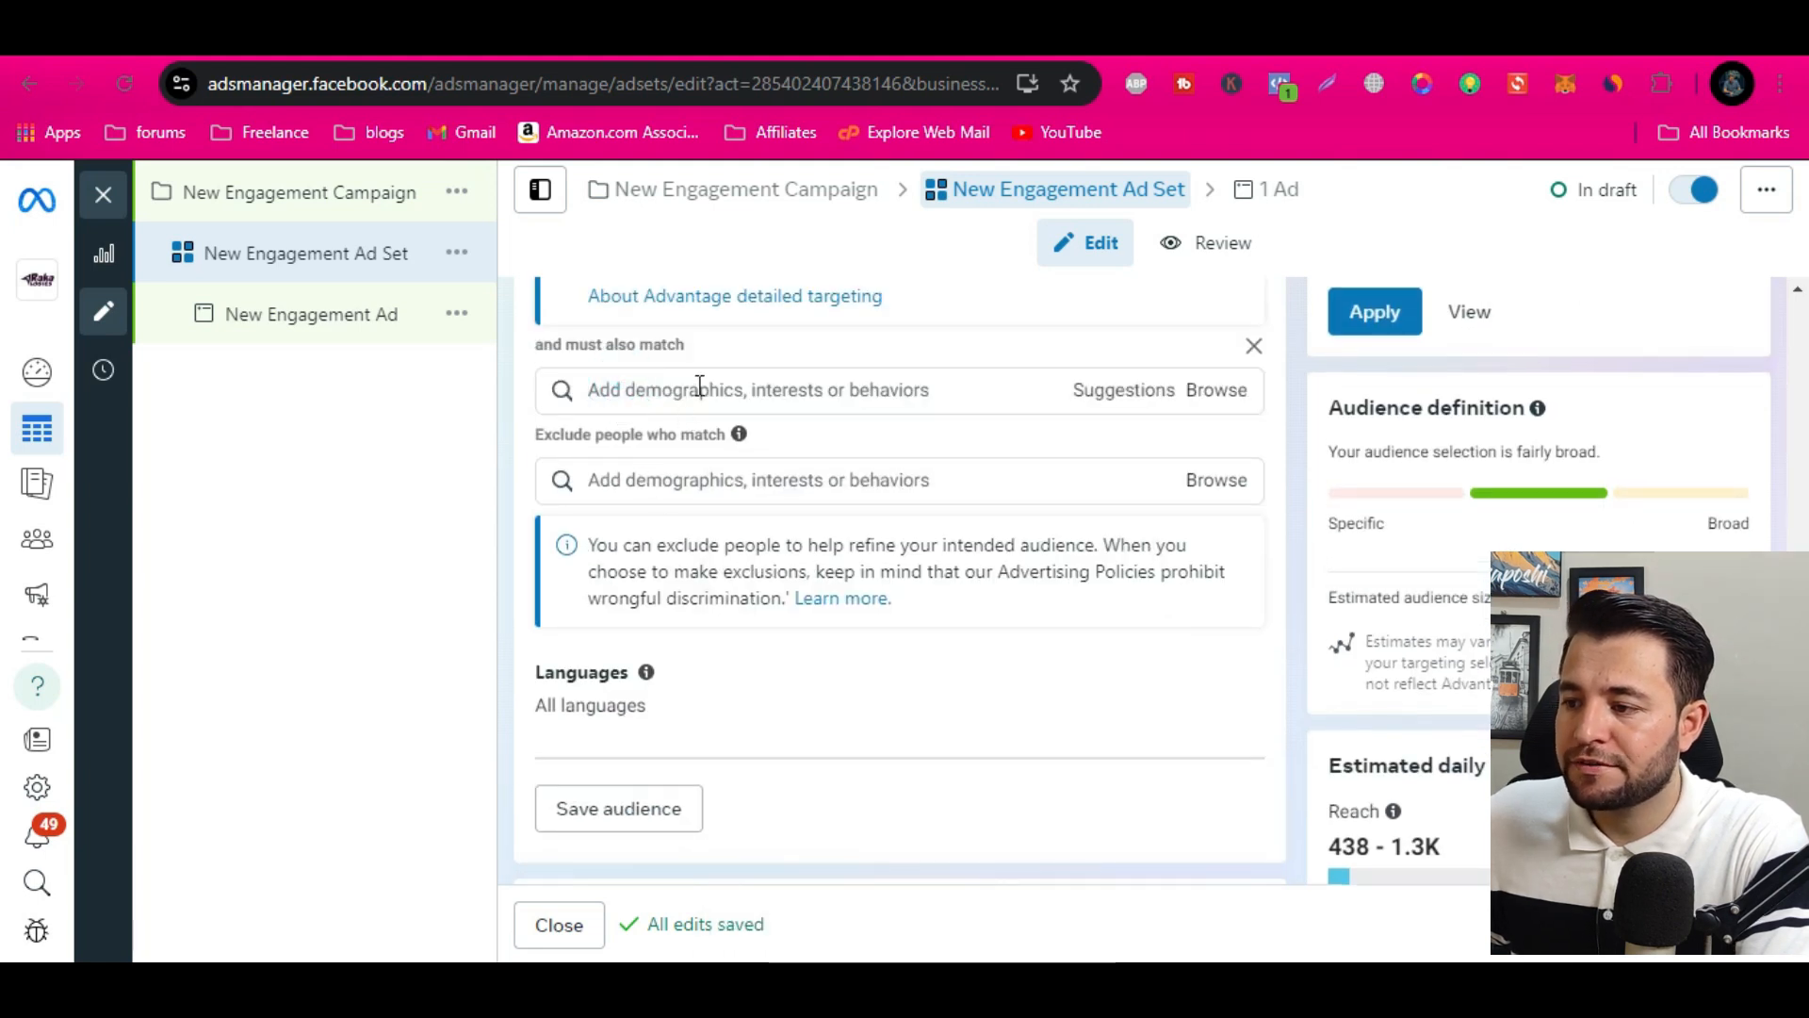
pyautogui.click(701, 392)
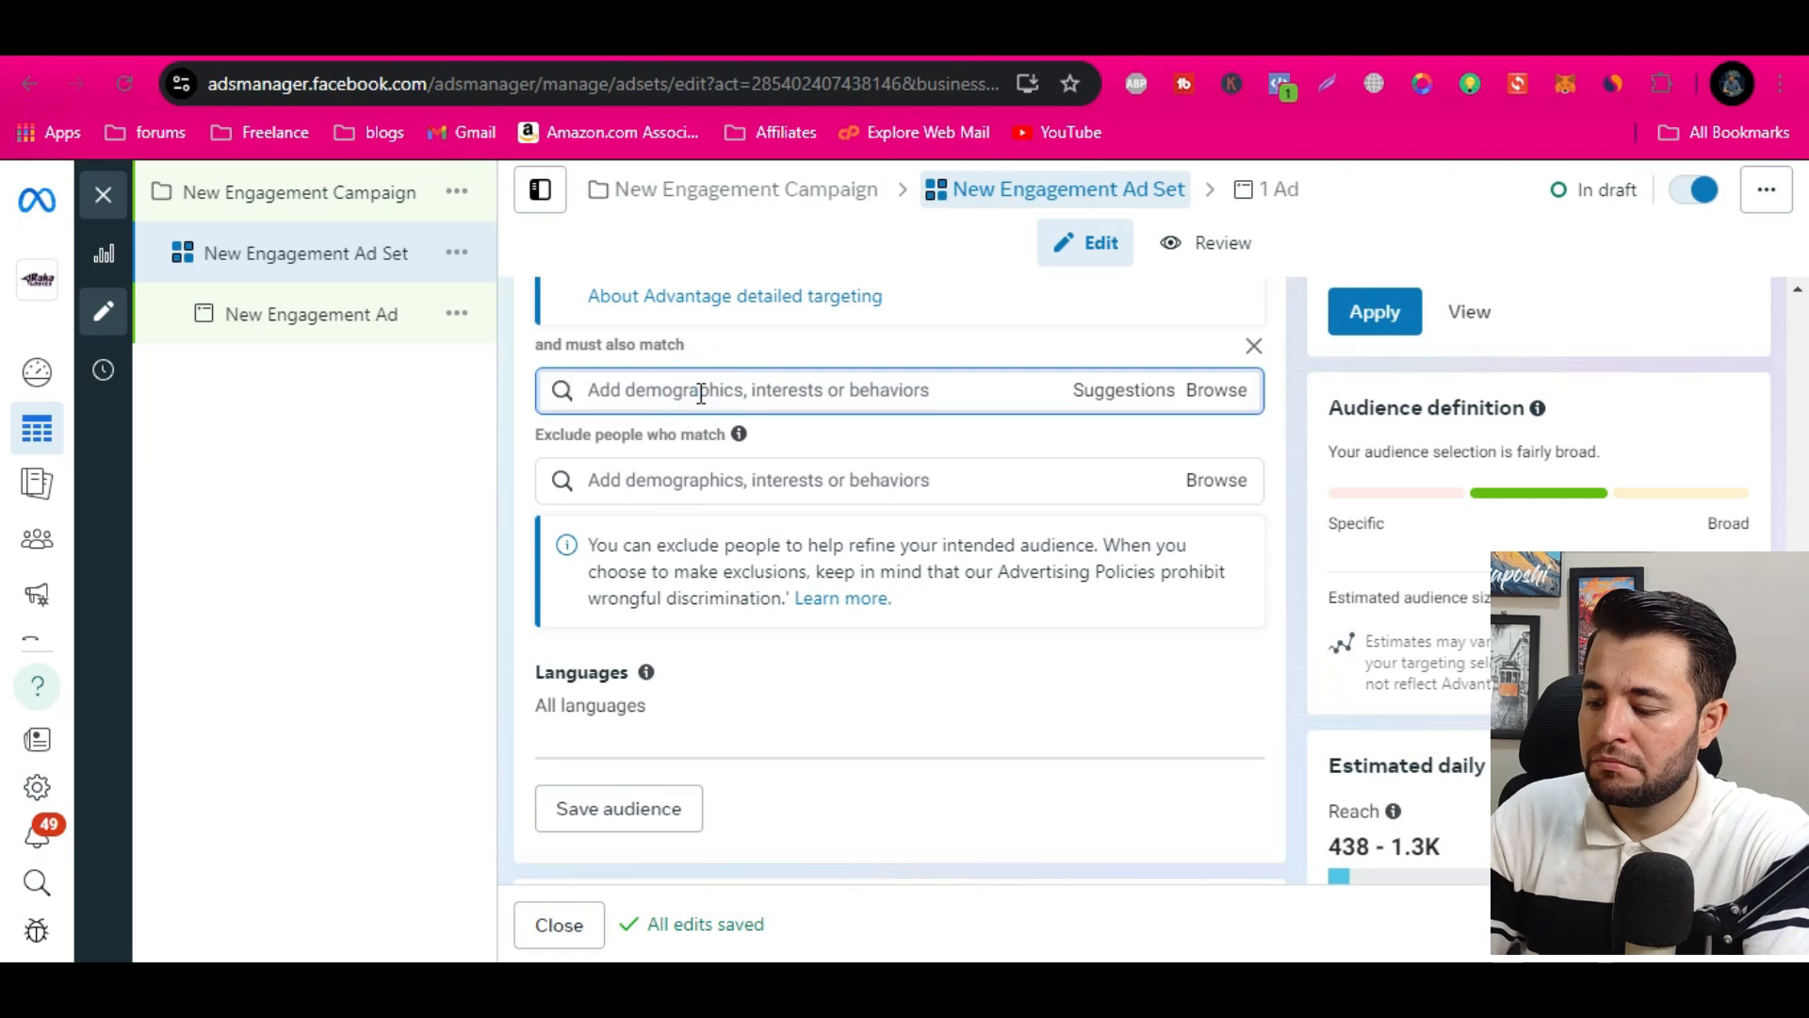
pyautogui.write('eng')
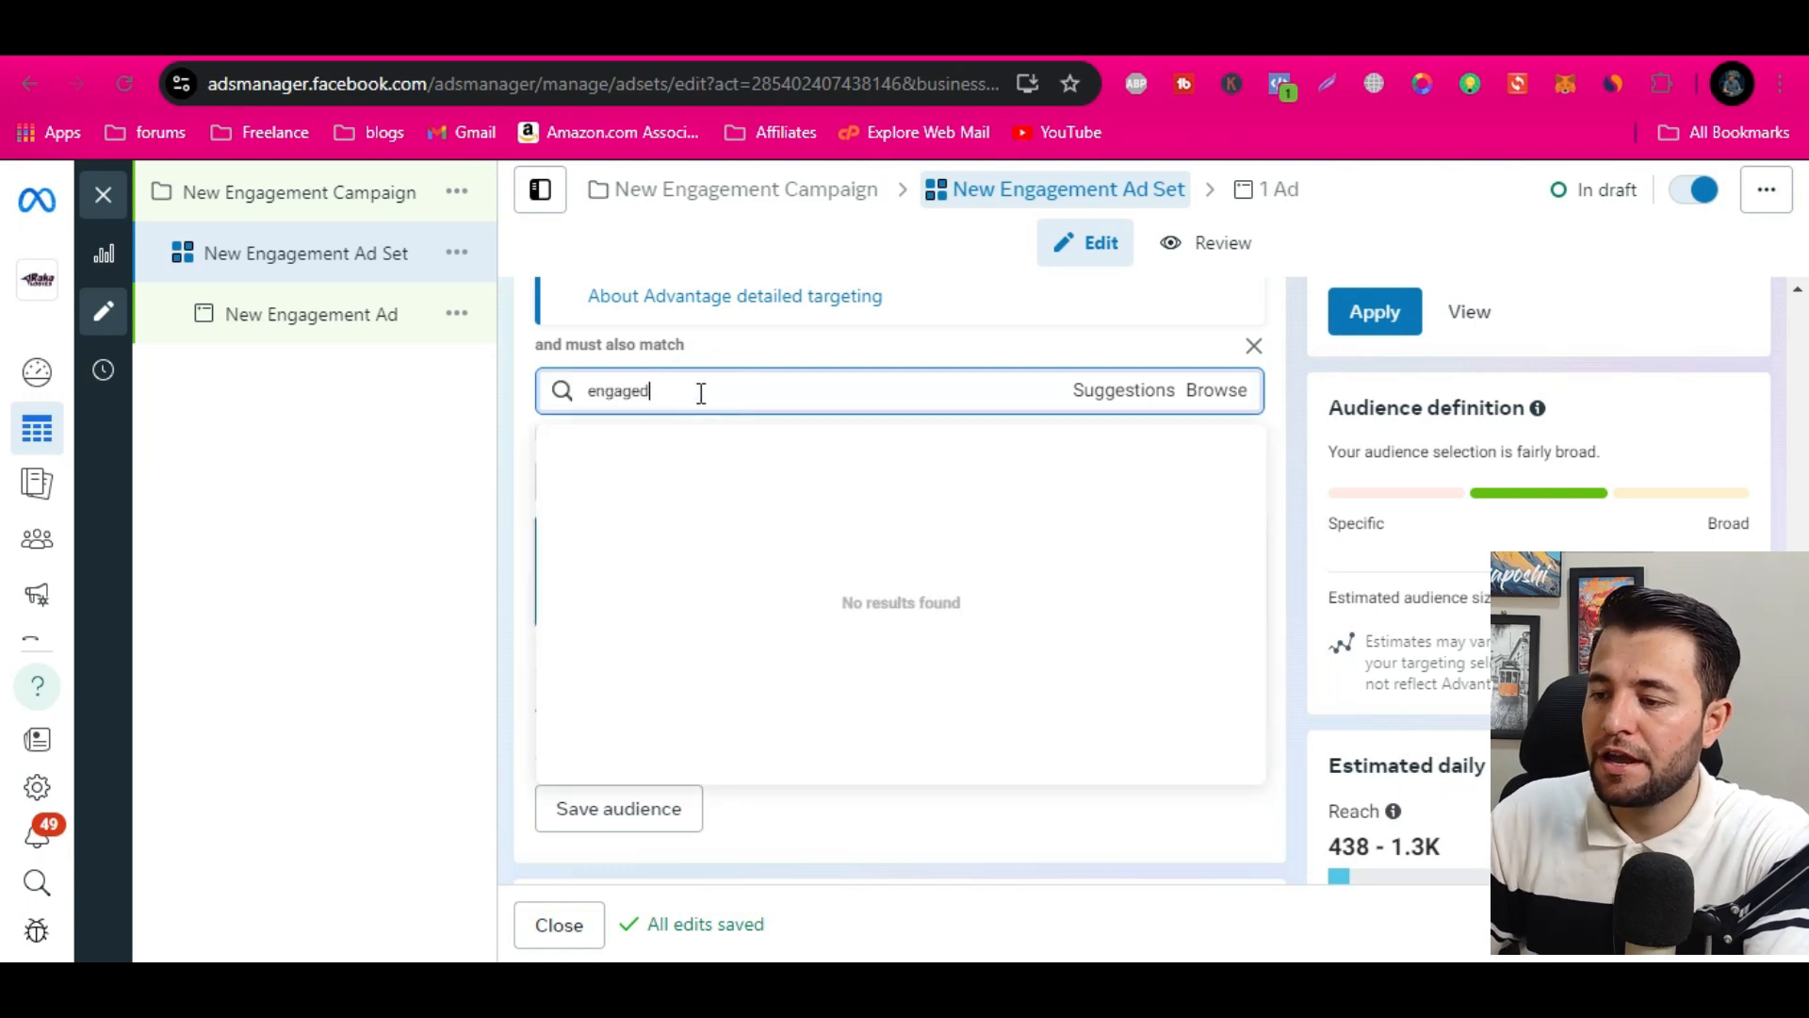
pyautogui.write('aged')
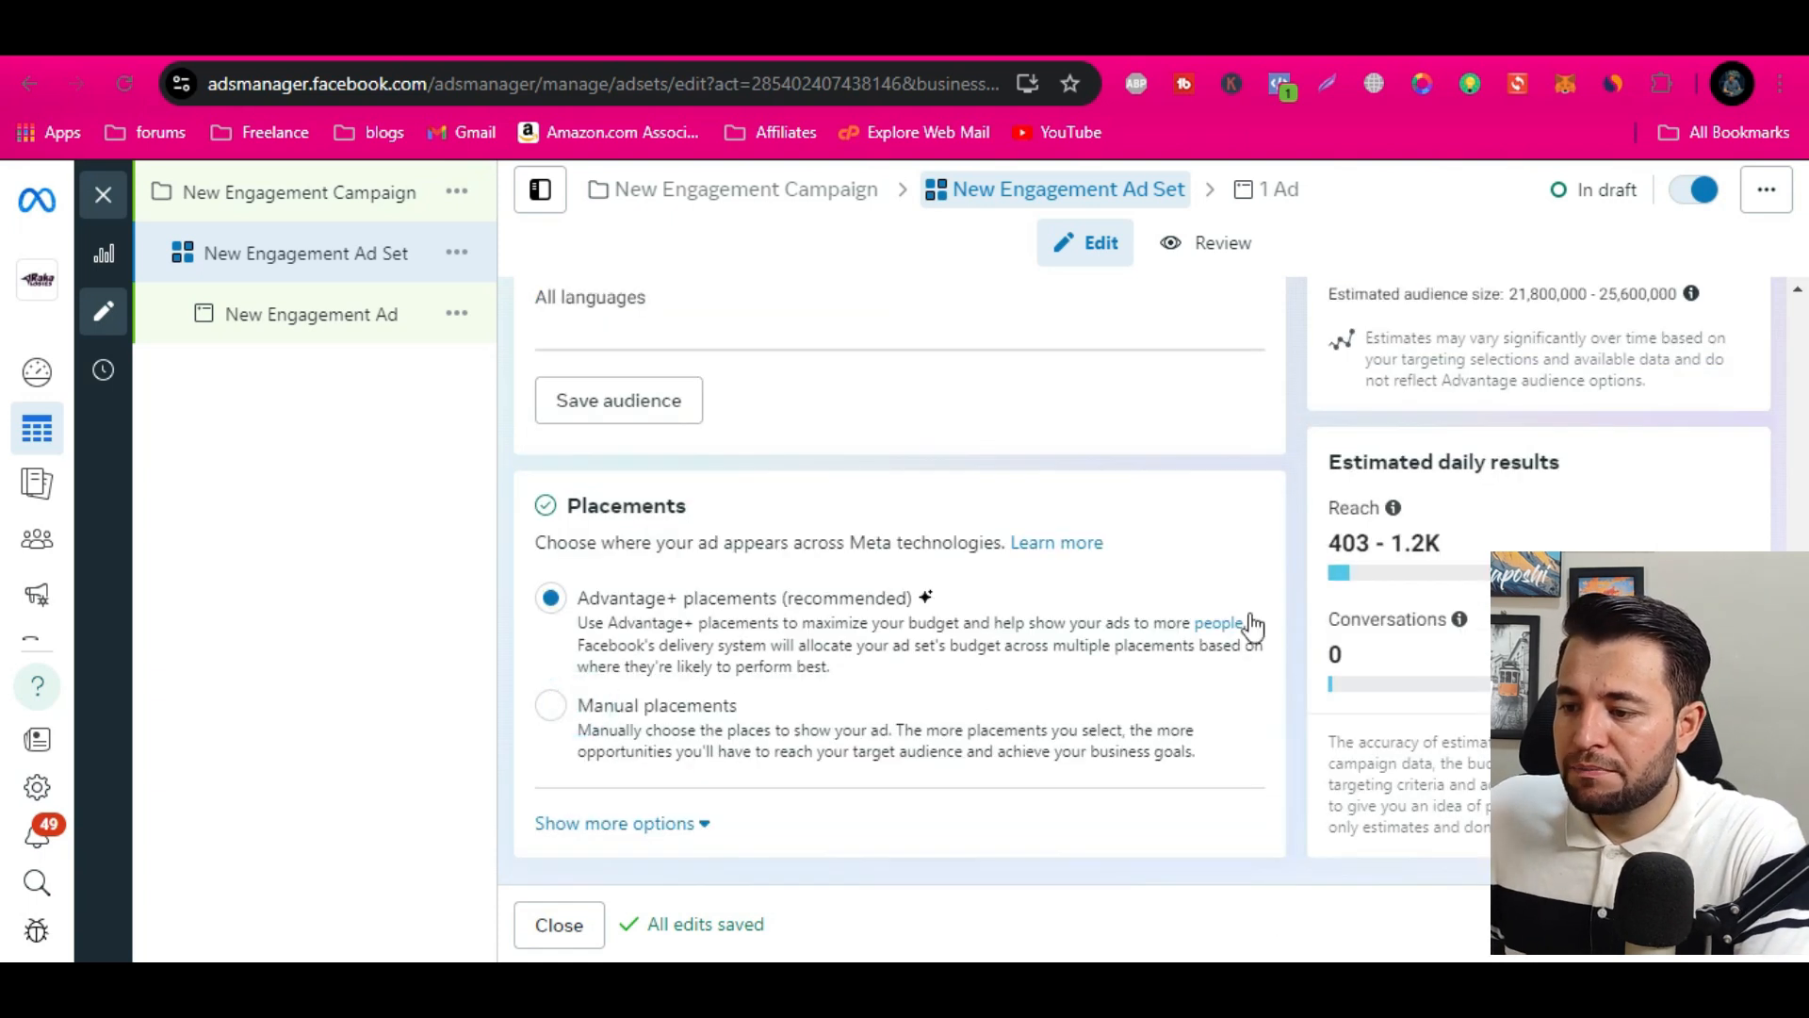
# Switch the ad set to manual placements and toggle the Audience Network platform off and back on
pyautogui.click(688, 749)
pyautogui.scroll(-4, 1153, 641)
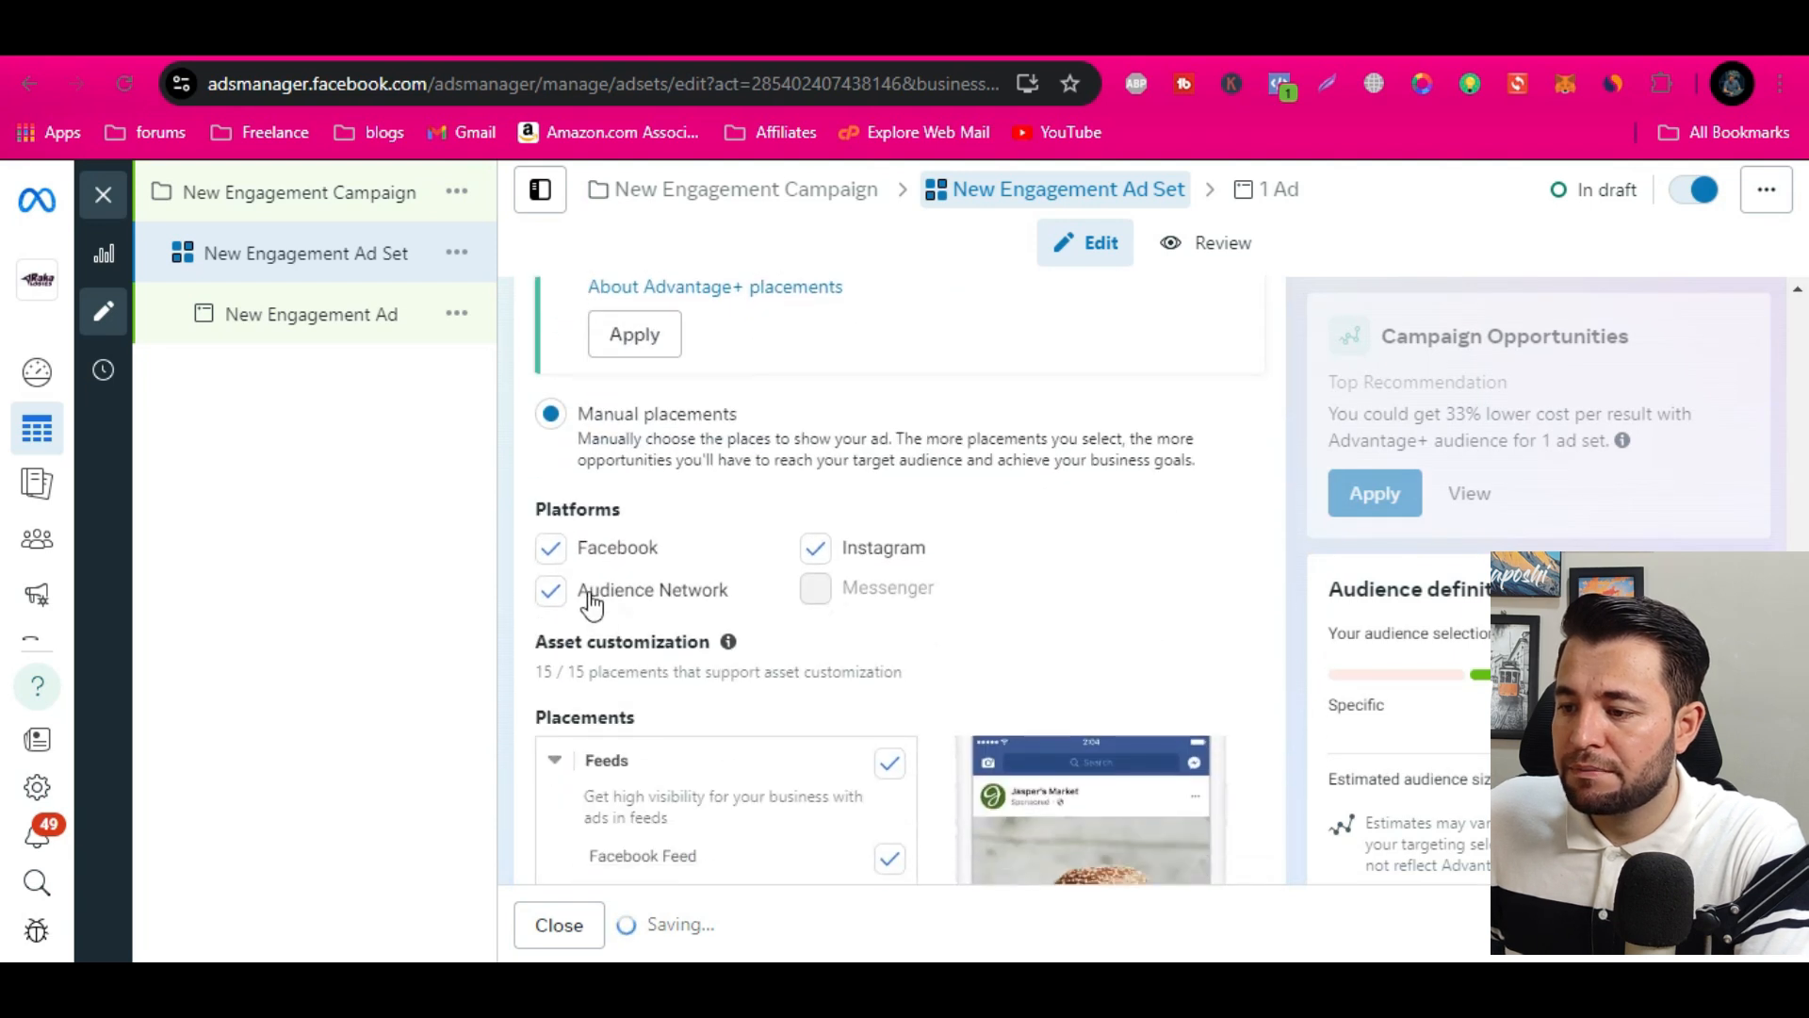
pyautogui.click(535, 592)
pyautogui.click(554, 603)
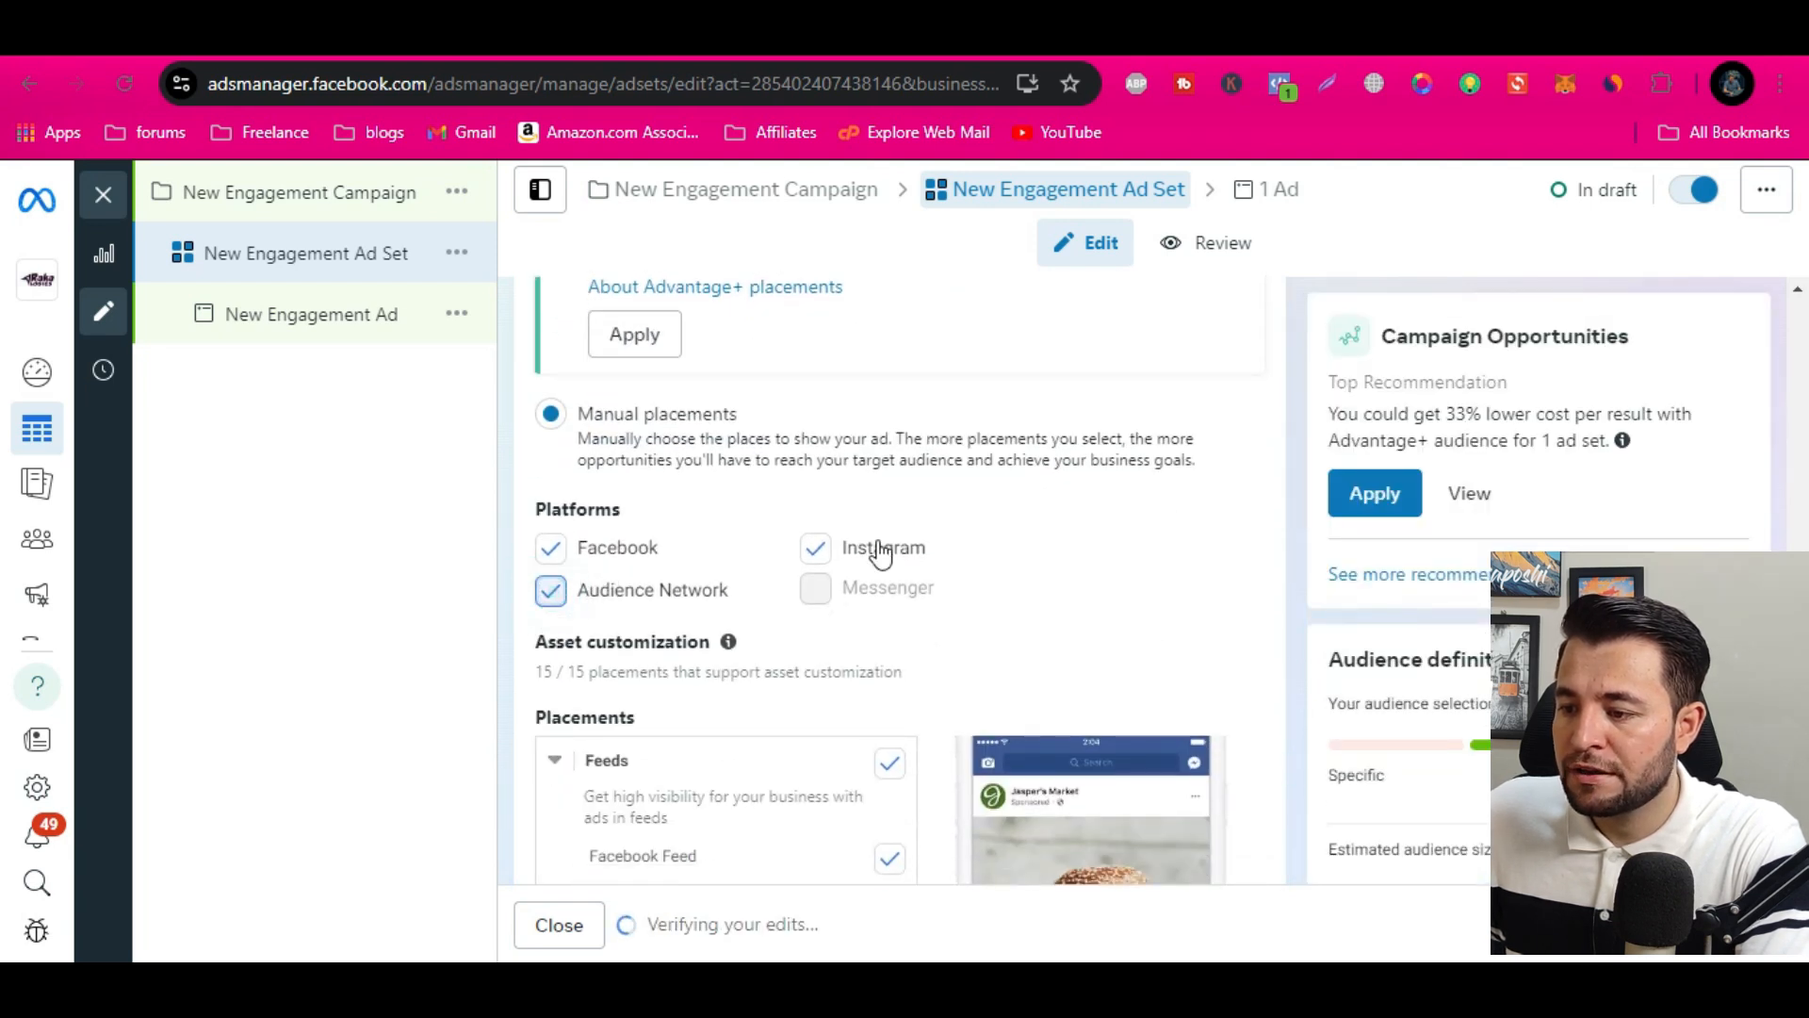
# Exclude Instagram Explore home from the feed placements and review the stories, in-stream and search placements
pyautogui.scroll(-4, 952, 674)
pyautogui.scroll(-2, 953, 675)
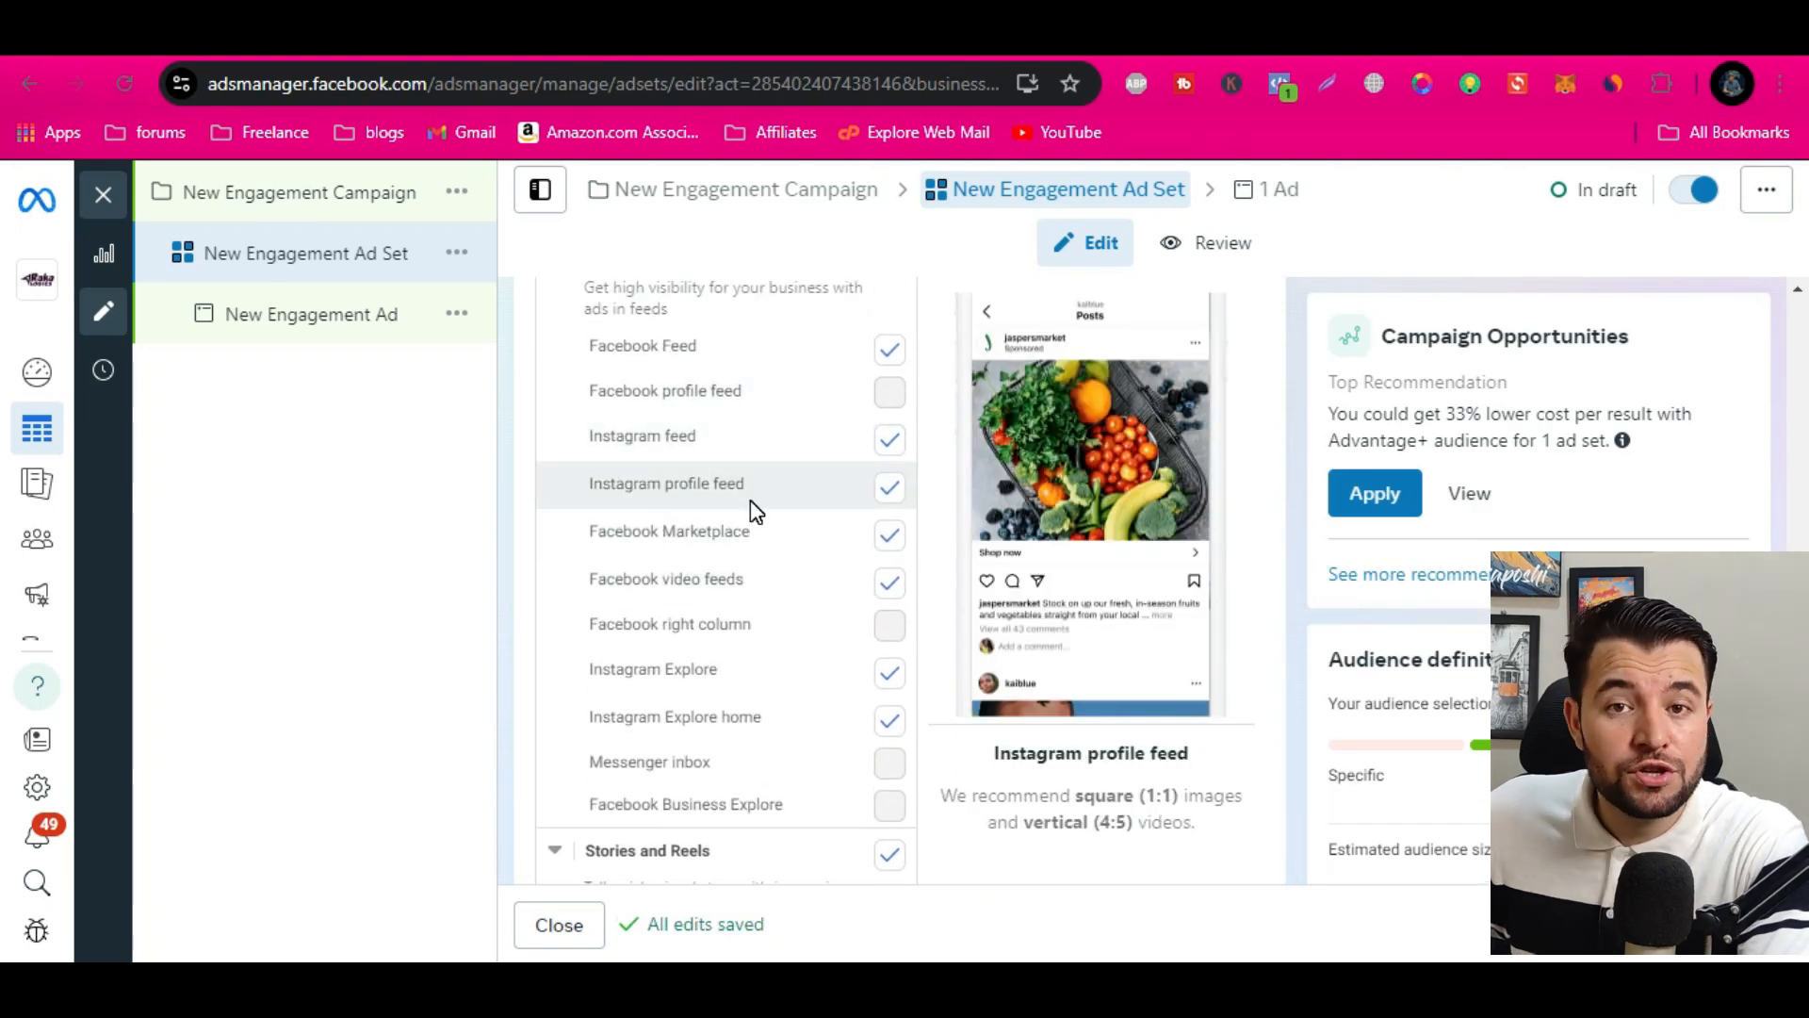
pyautogui.click(890, 719)
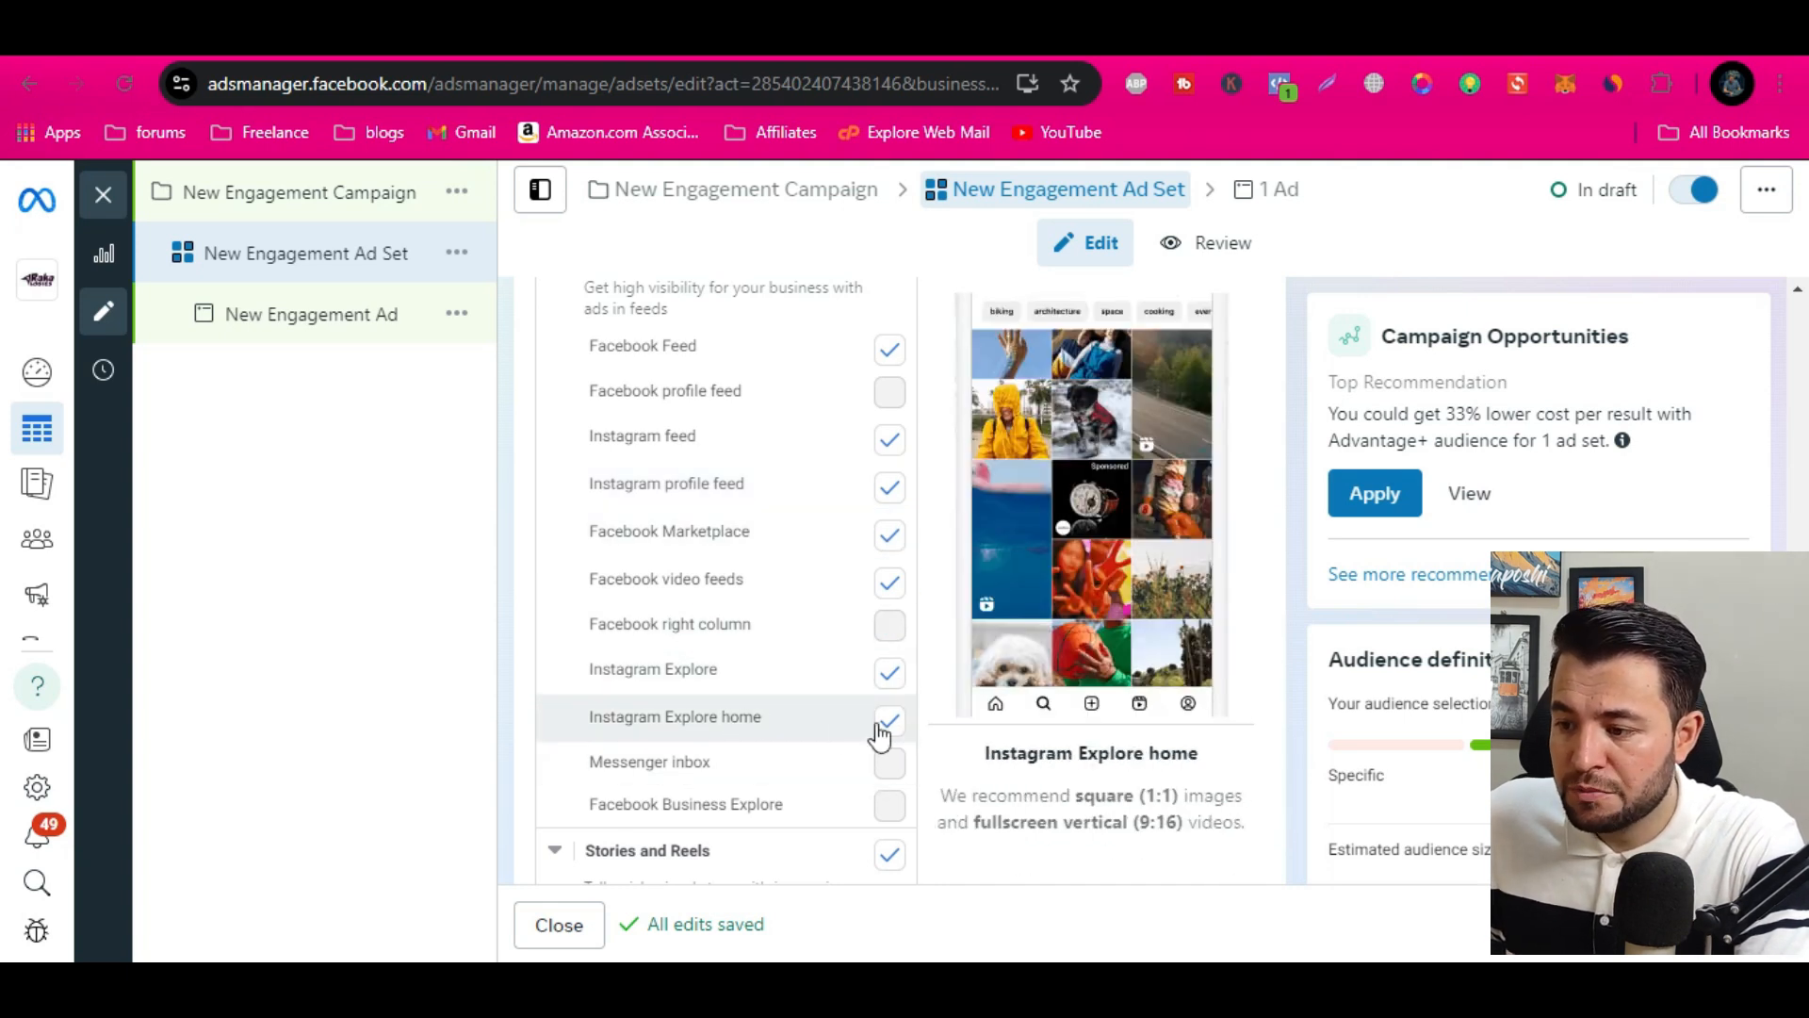
pyautogui.click(890, 721)
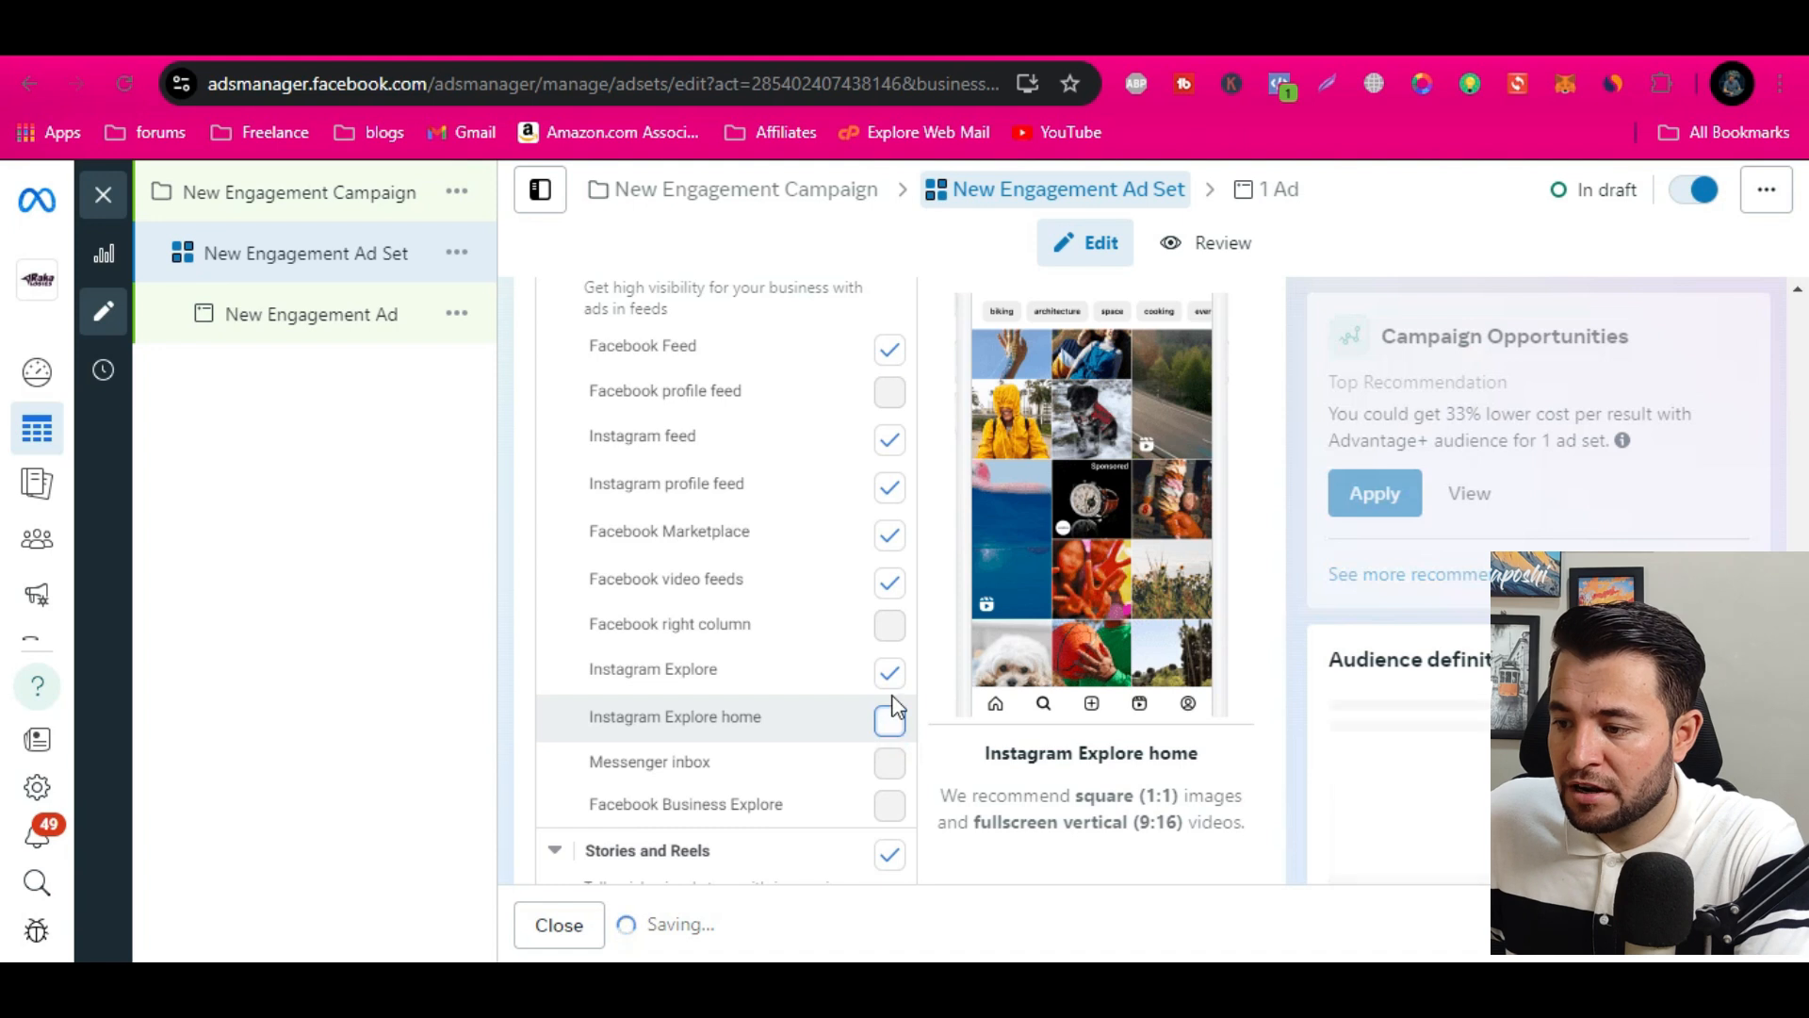
pyautogui.scroll(-6, 893, 635)
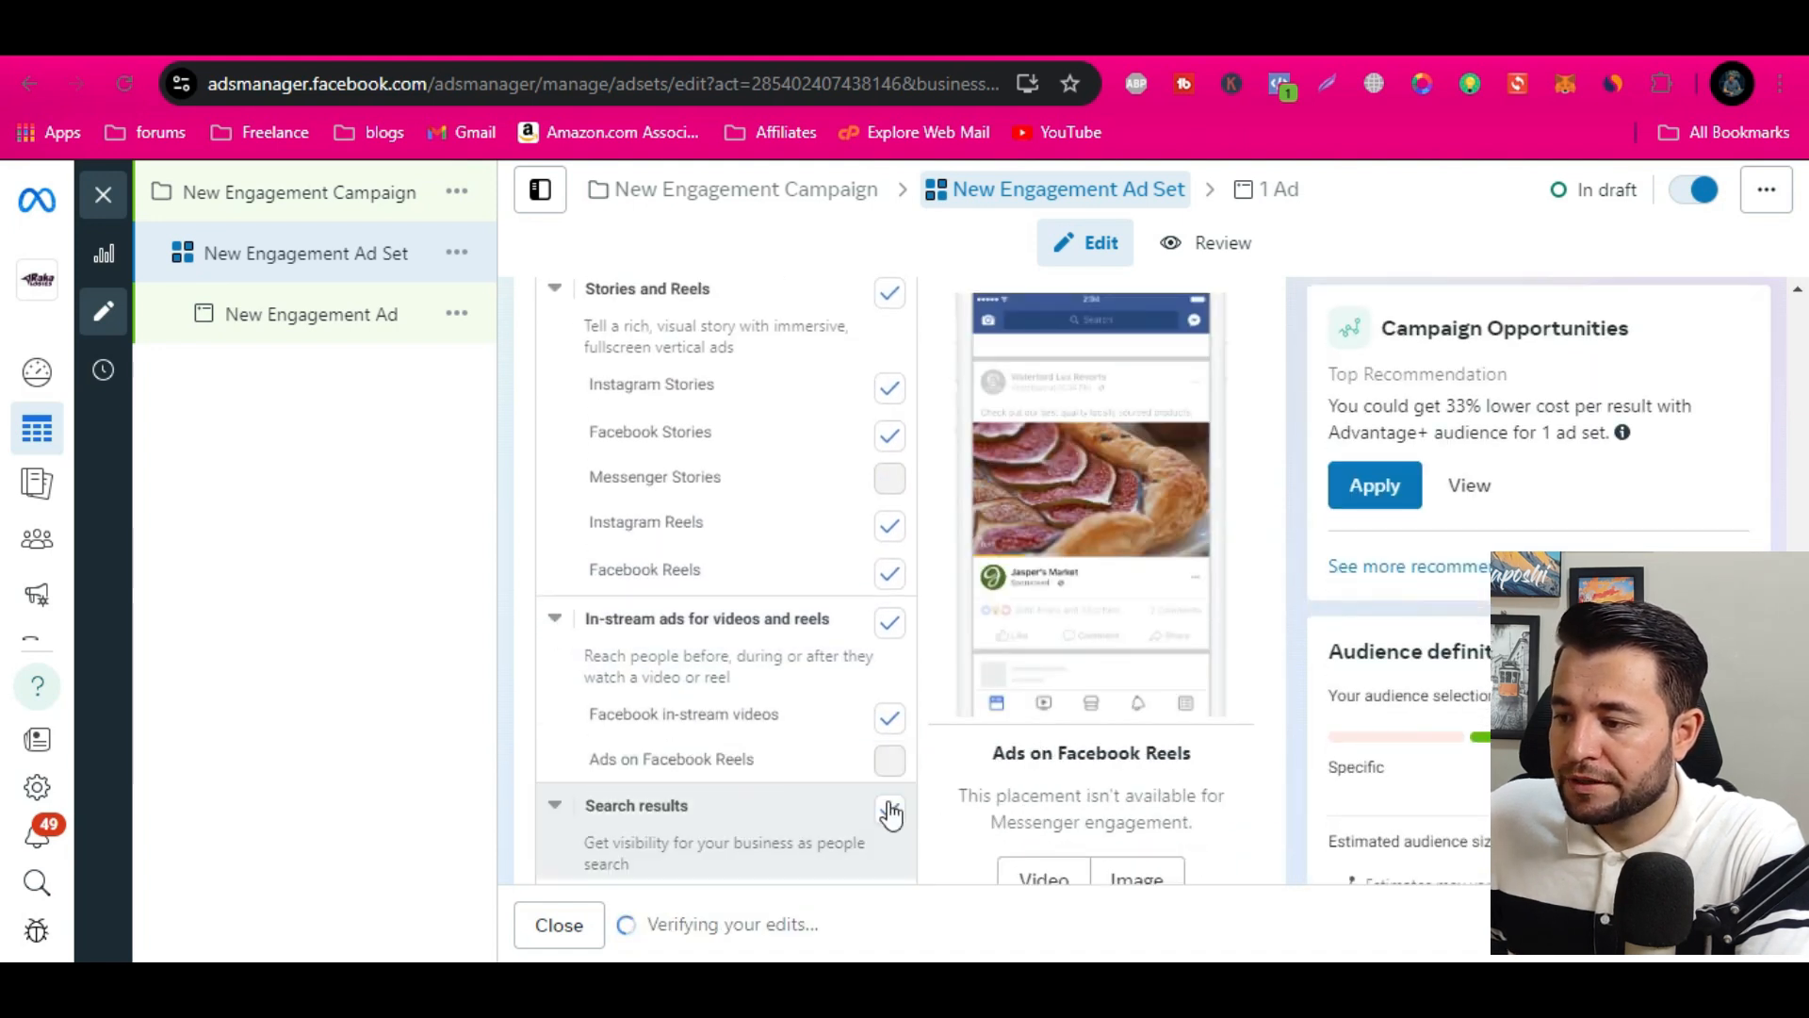
pyautogui.scroll(-1, 891, 812)
pyautogui.scroll(-4, 1285, 646)
# Open the New Engagement Ad and set its ad setup to Use existing post
pyautogui.click(314, 309)
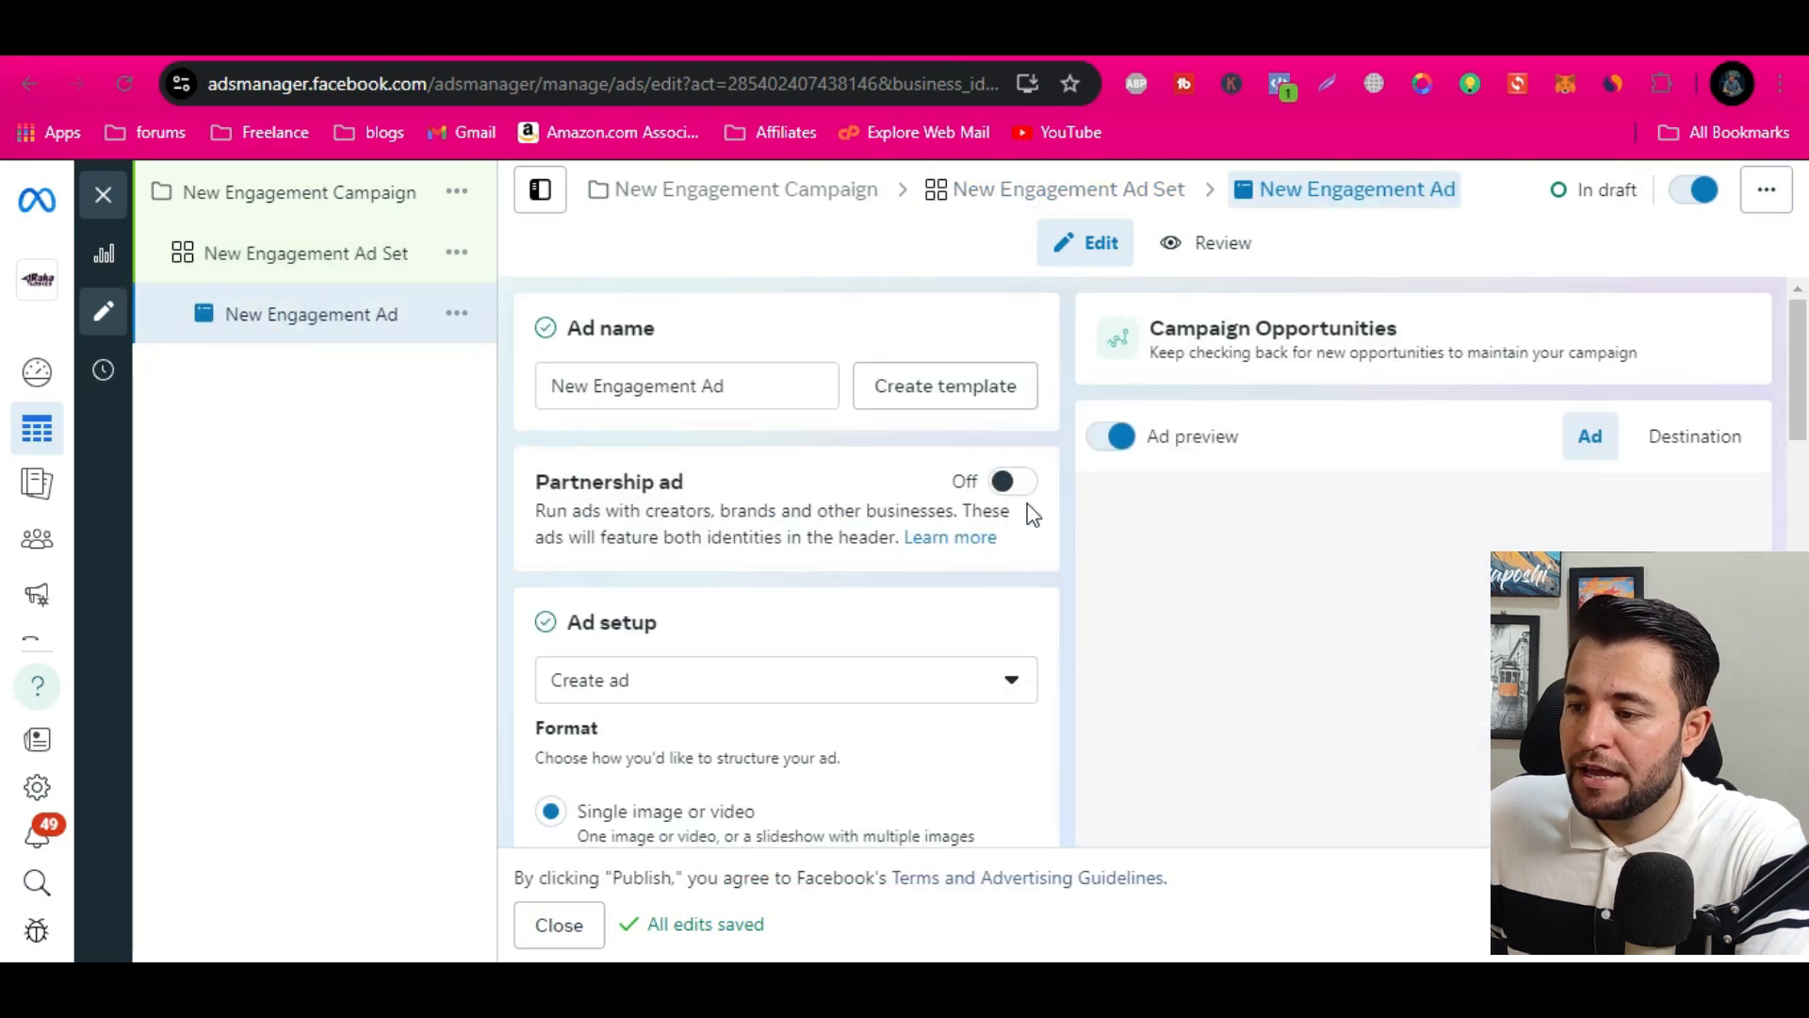
pyautogui.scroll(-3, 766, 631)
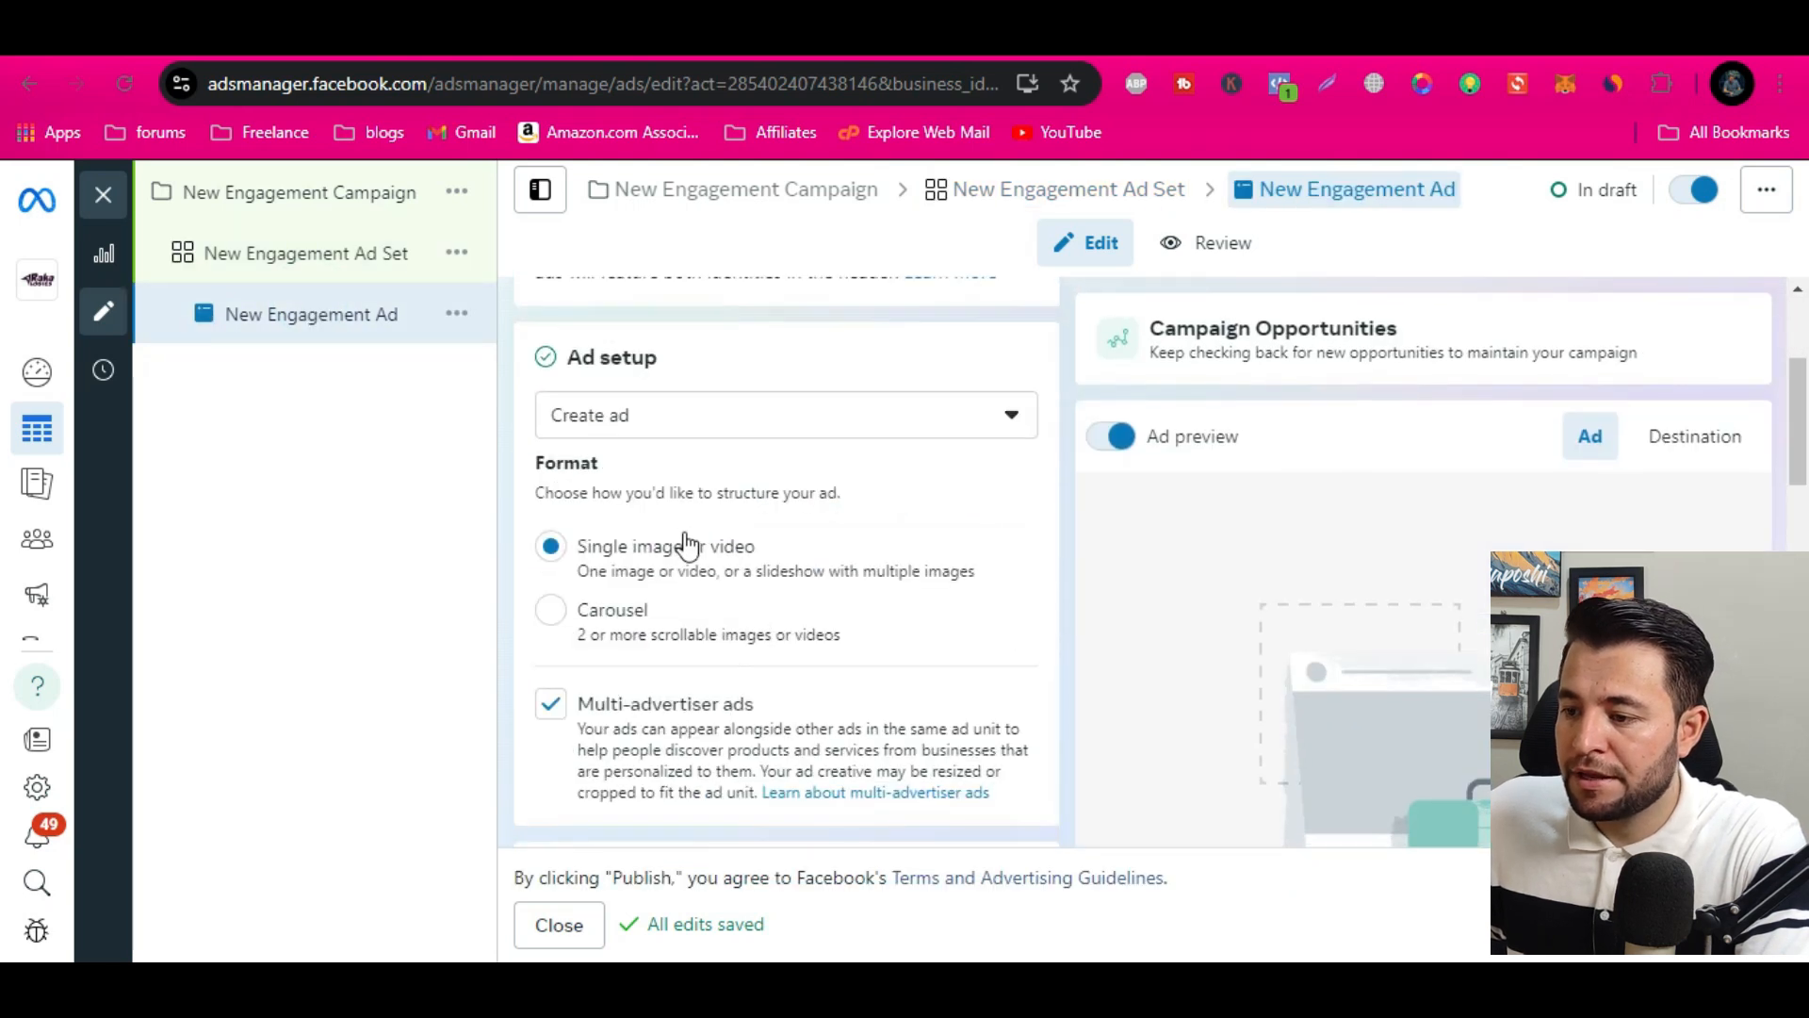
pyautogui.click(685, 415)
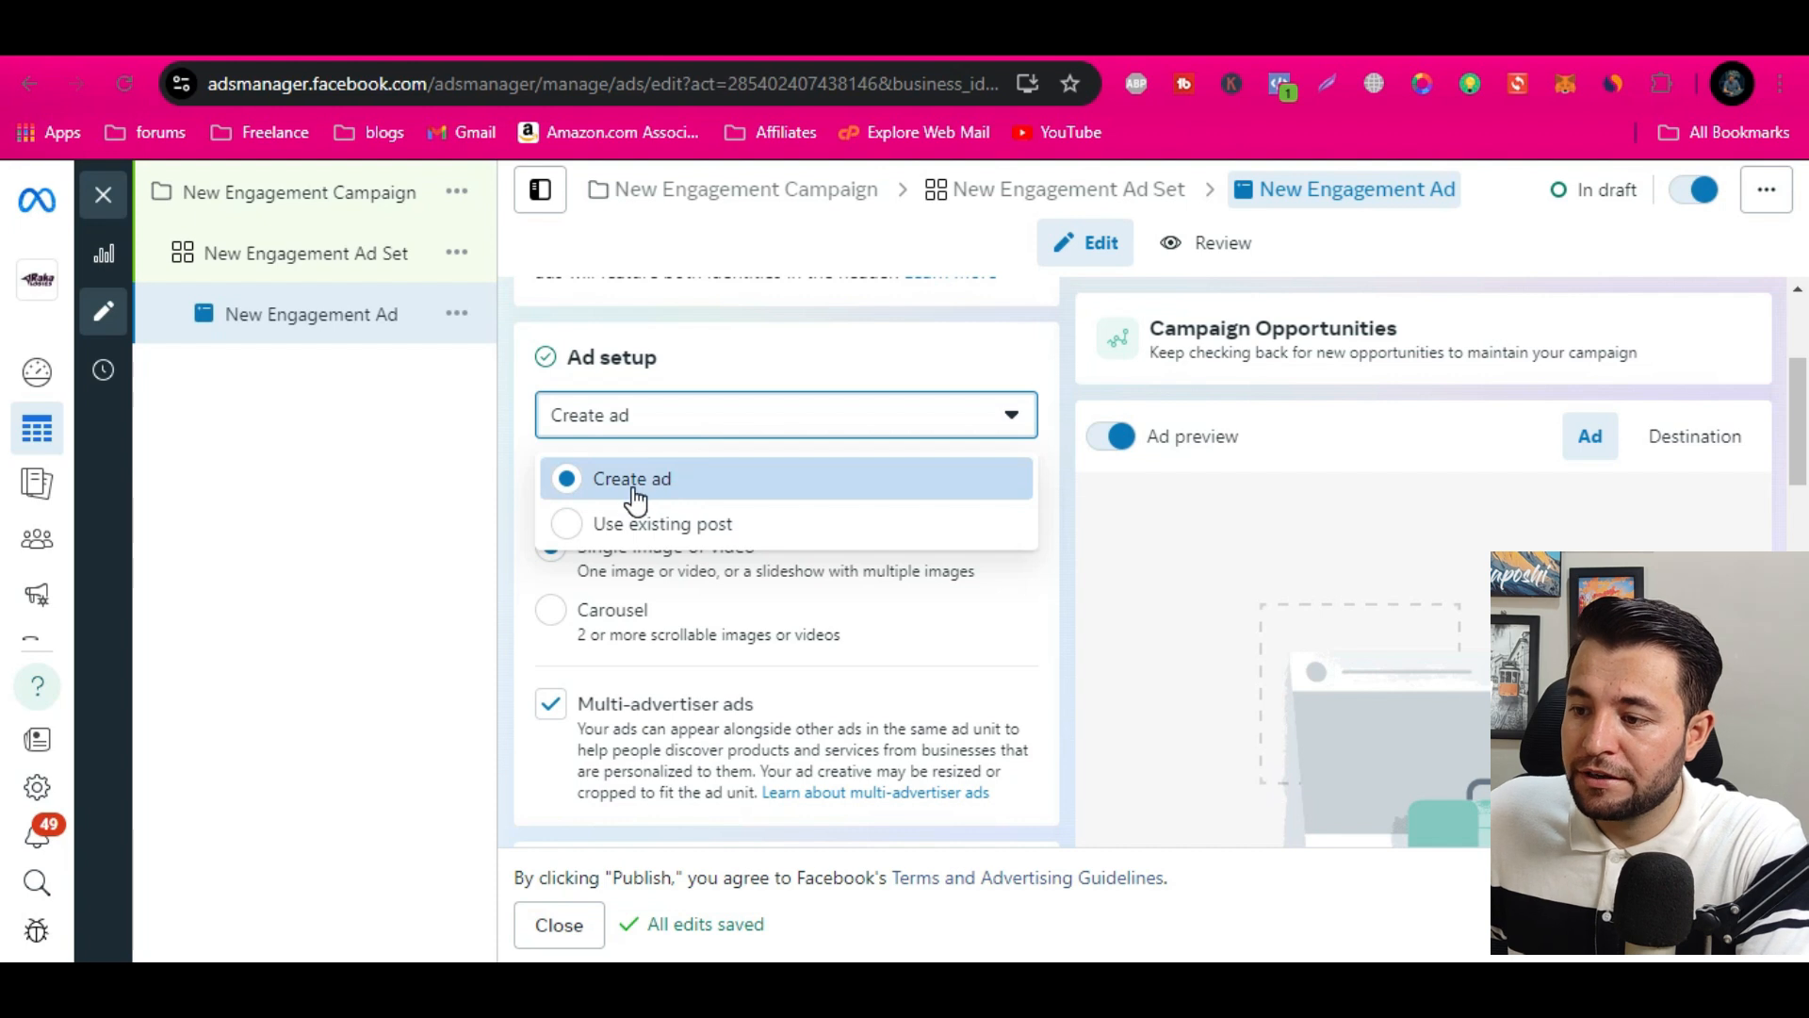
pyautogui.click(713, 528)
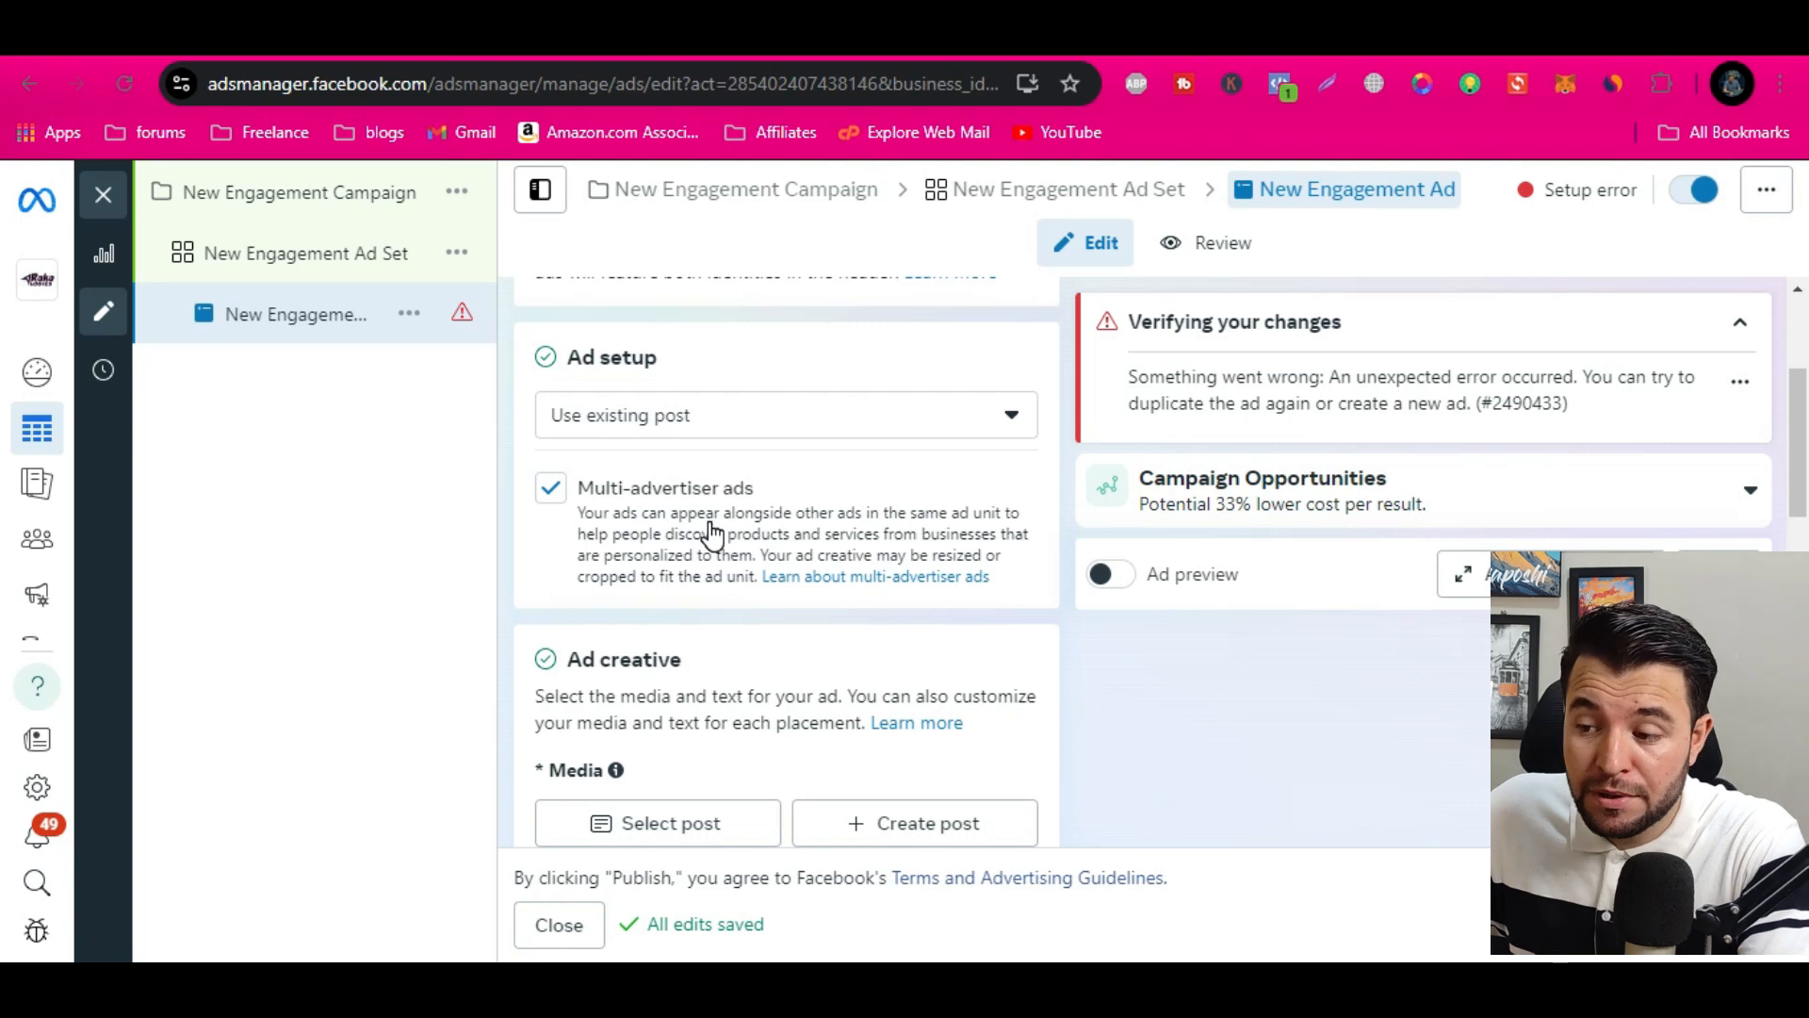
# Browse the published Facebook posts available for the ad's media and close the selection without choosing one
pyautogui.scroll(-3, 713, 533)
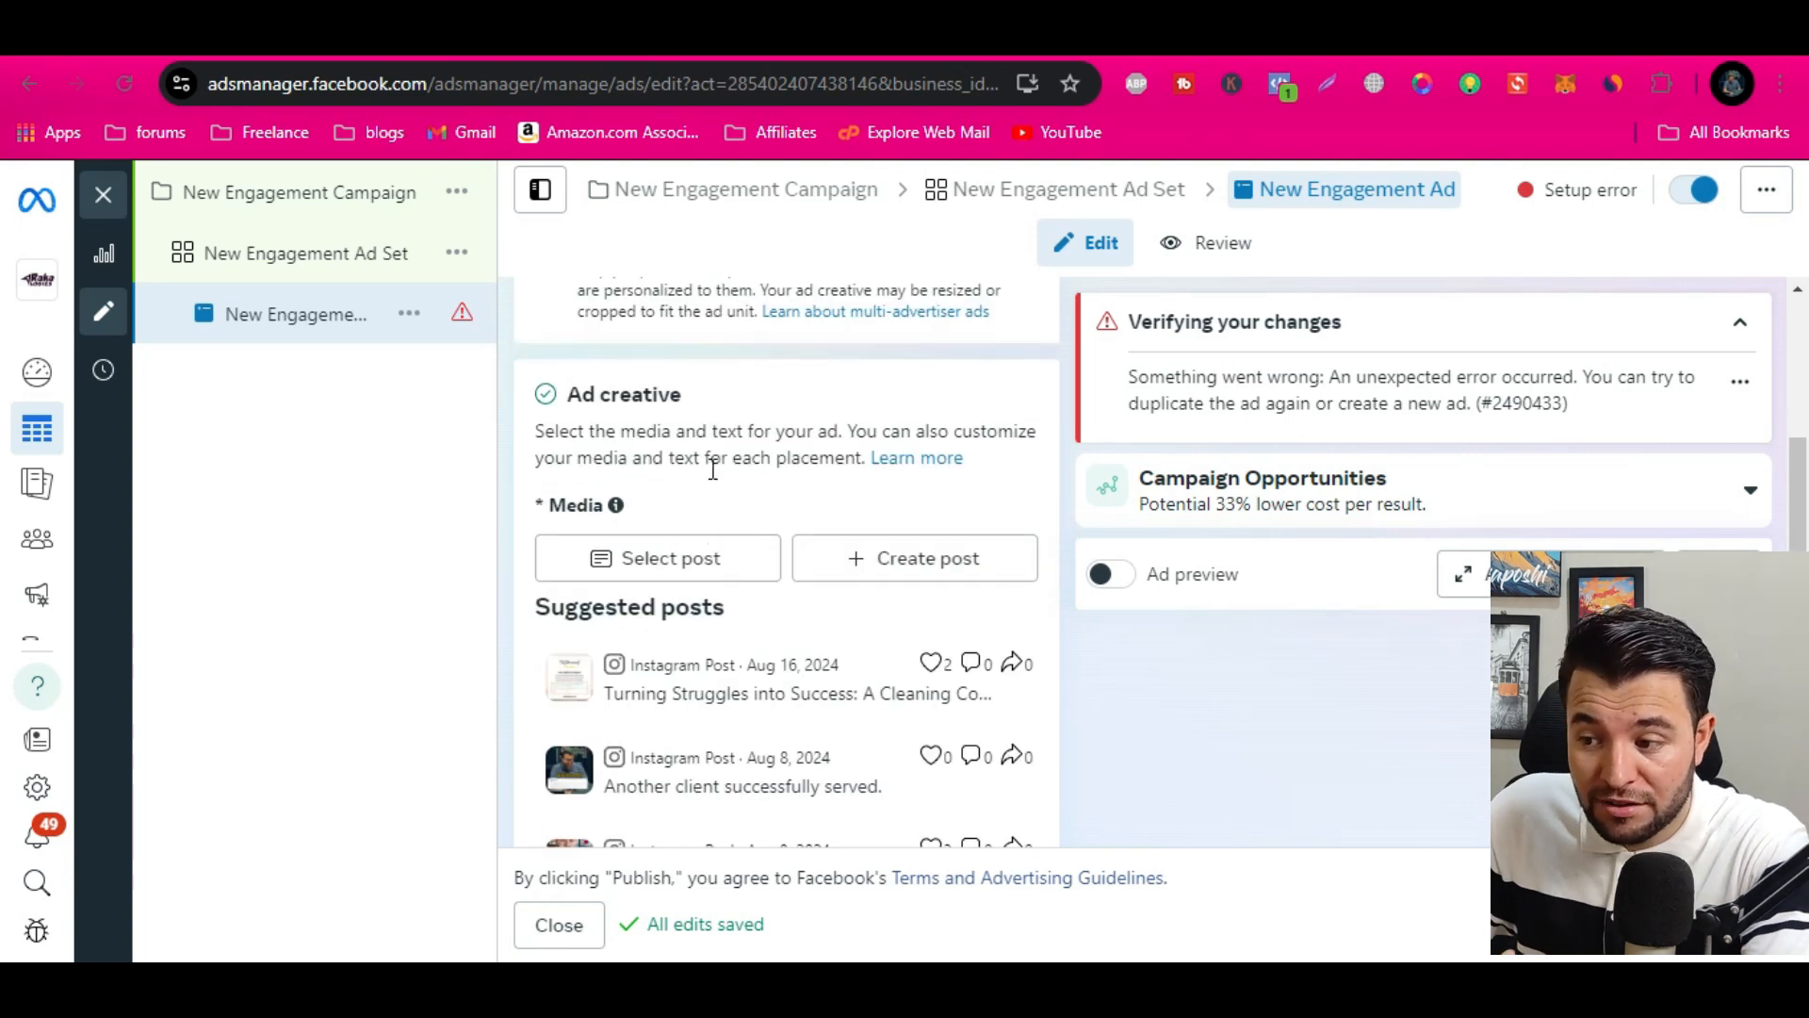
pyautogui.click(665, 566)
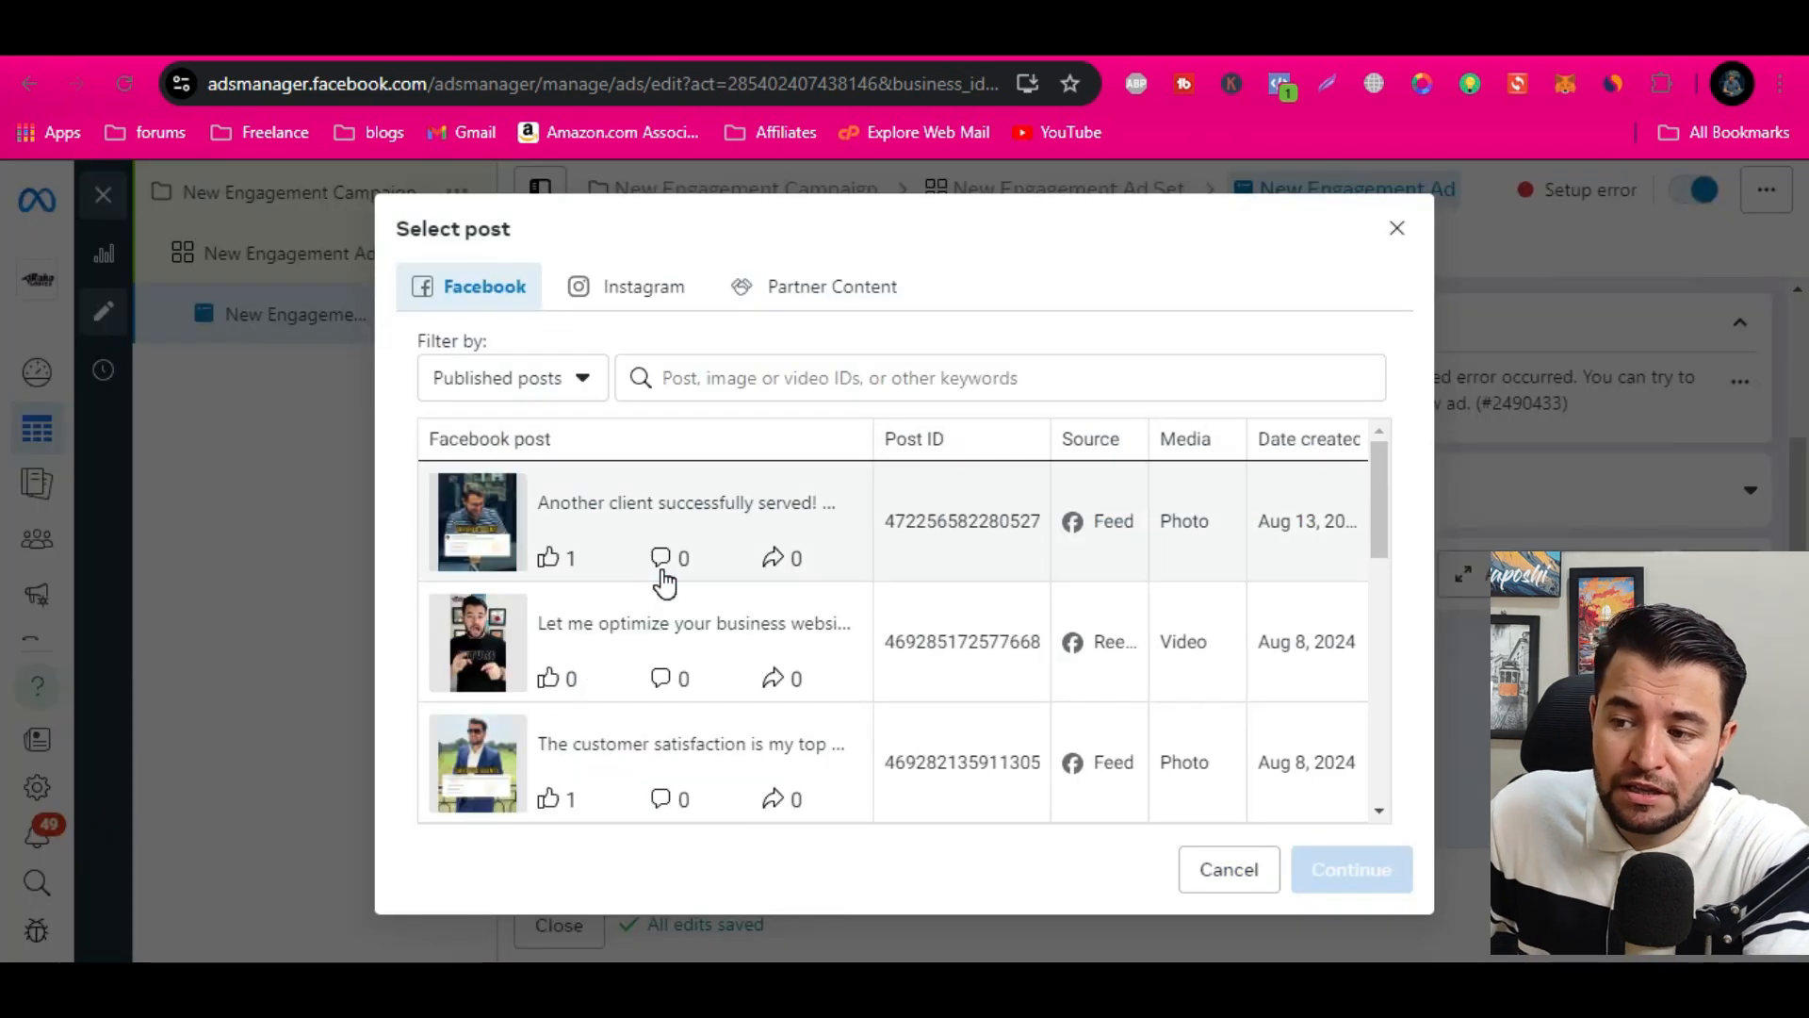
pyautogui.scroll(-3, 659, 584)
pyautogui.scroll(-2, 666, 666)
pyautogui.scroll(2, 666, 667)
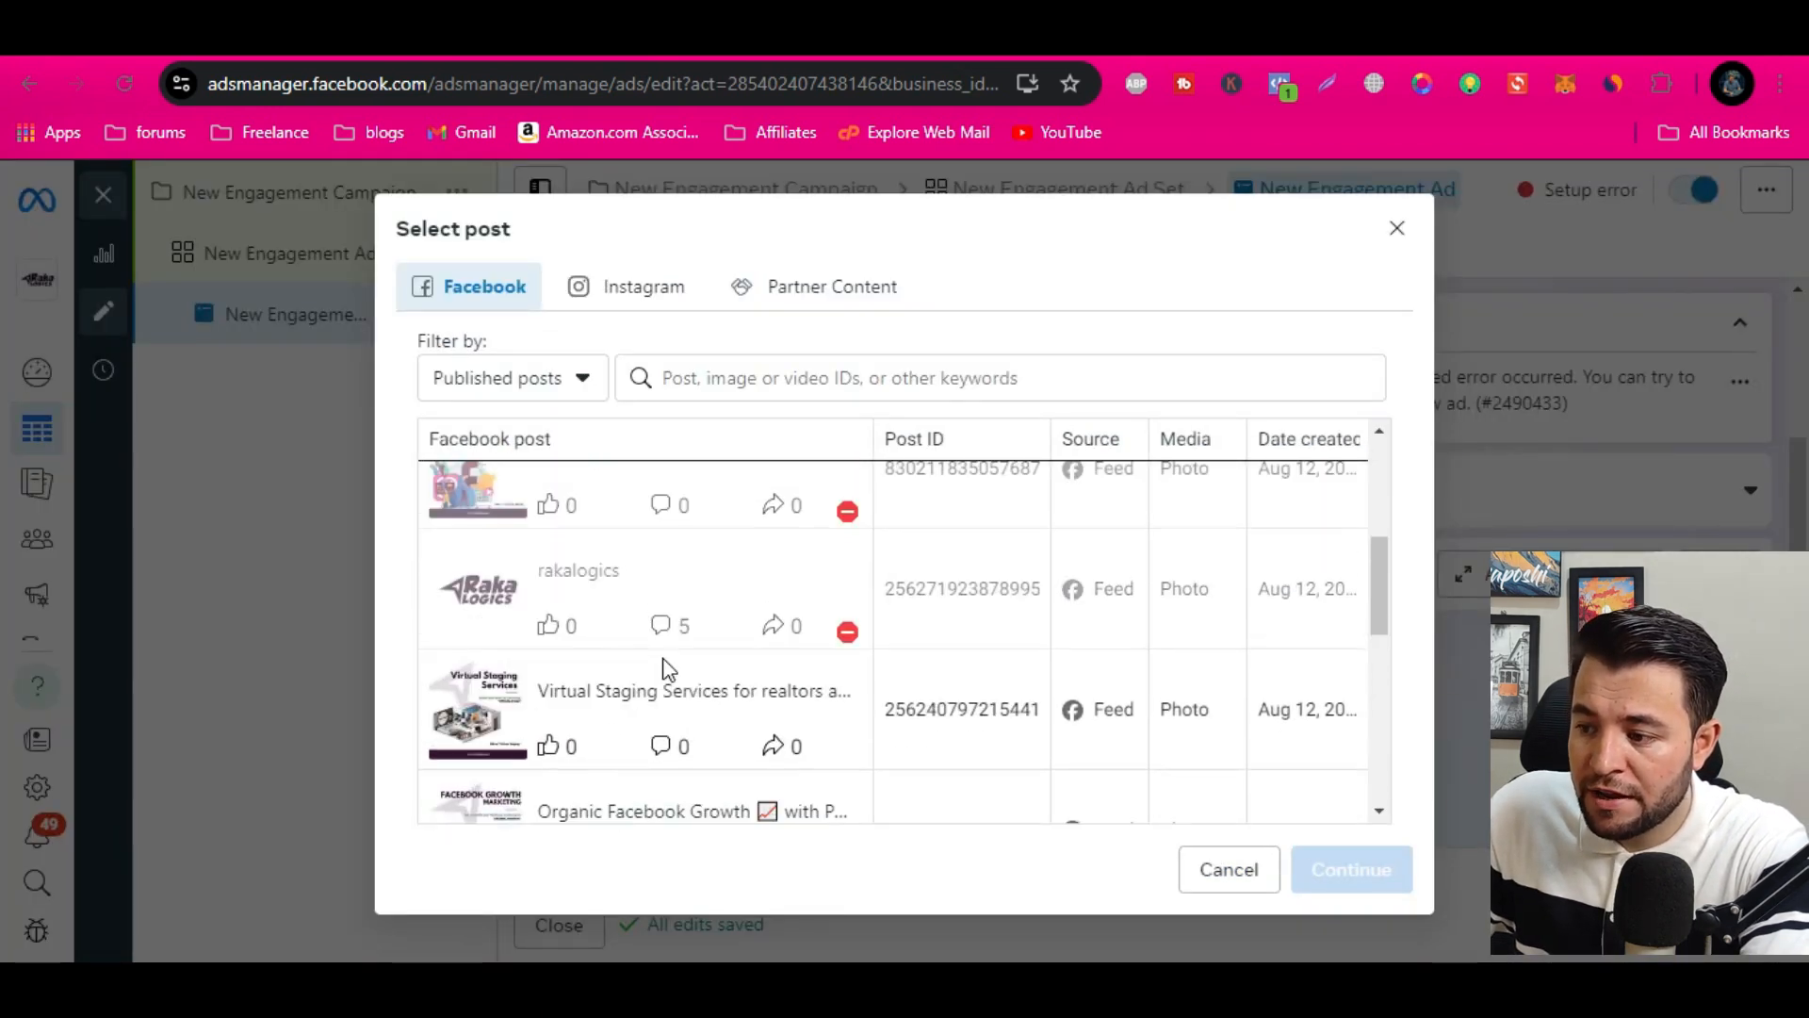
pyautogui.click(1397, 229)
pyautogui.scroll(-5, 876, 702)
pyautogui.scroll(-5, 874, 699)
pyautogui.scroll(10, 874, 699)
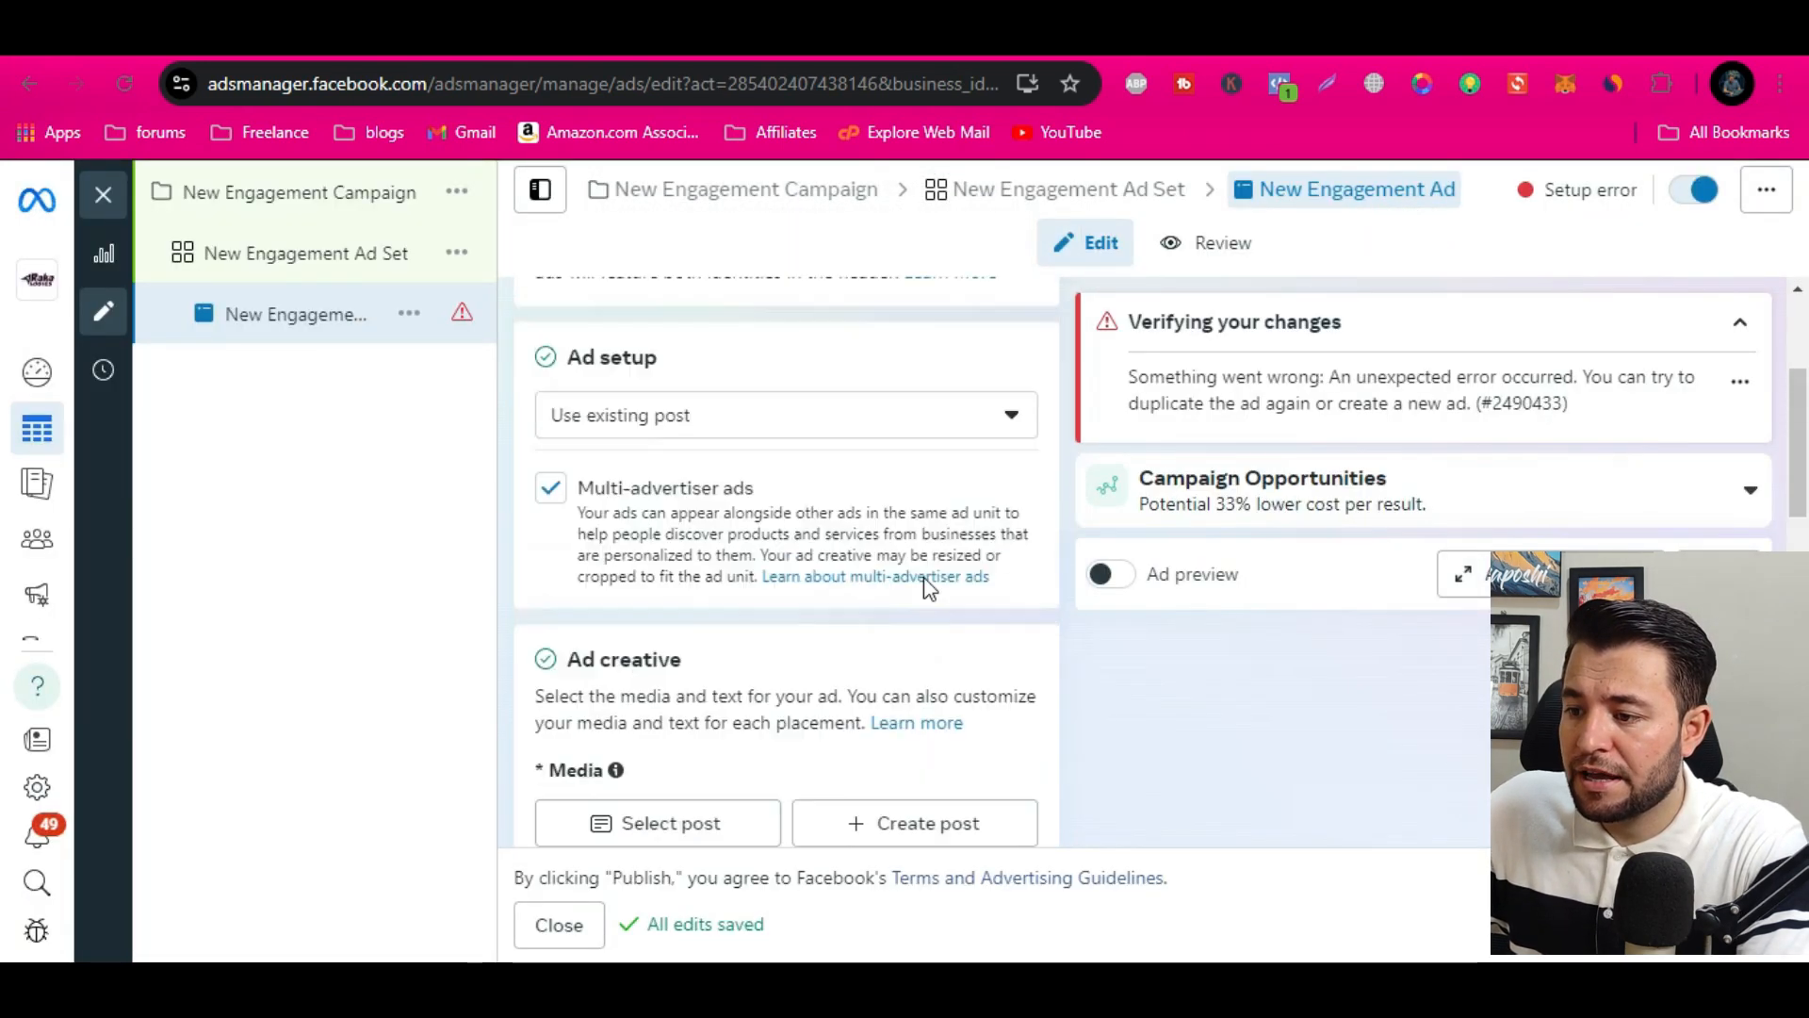
# Select the published Facebook photo post "Another client successfully served!" from Aug 13, 2024 as the ad's media
pyautogui.scroll(3, 927, 587)
pyautogui.scroll(-5, 924, 589)
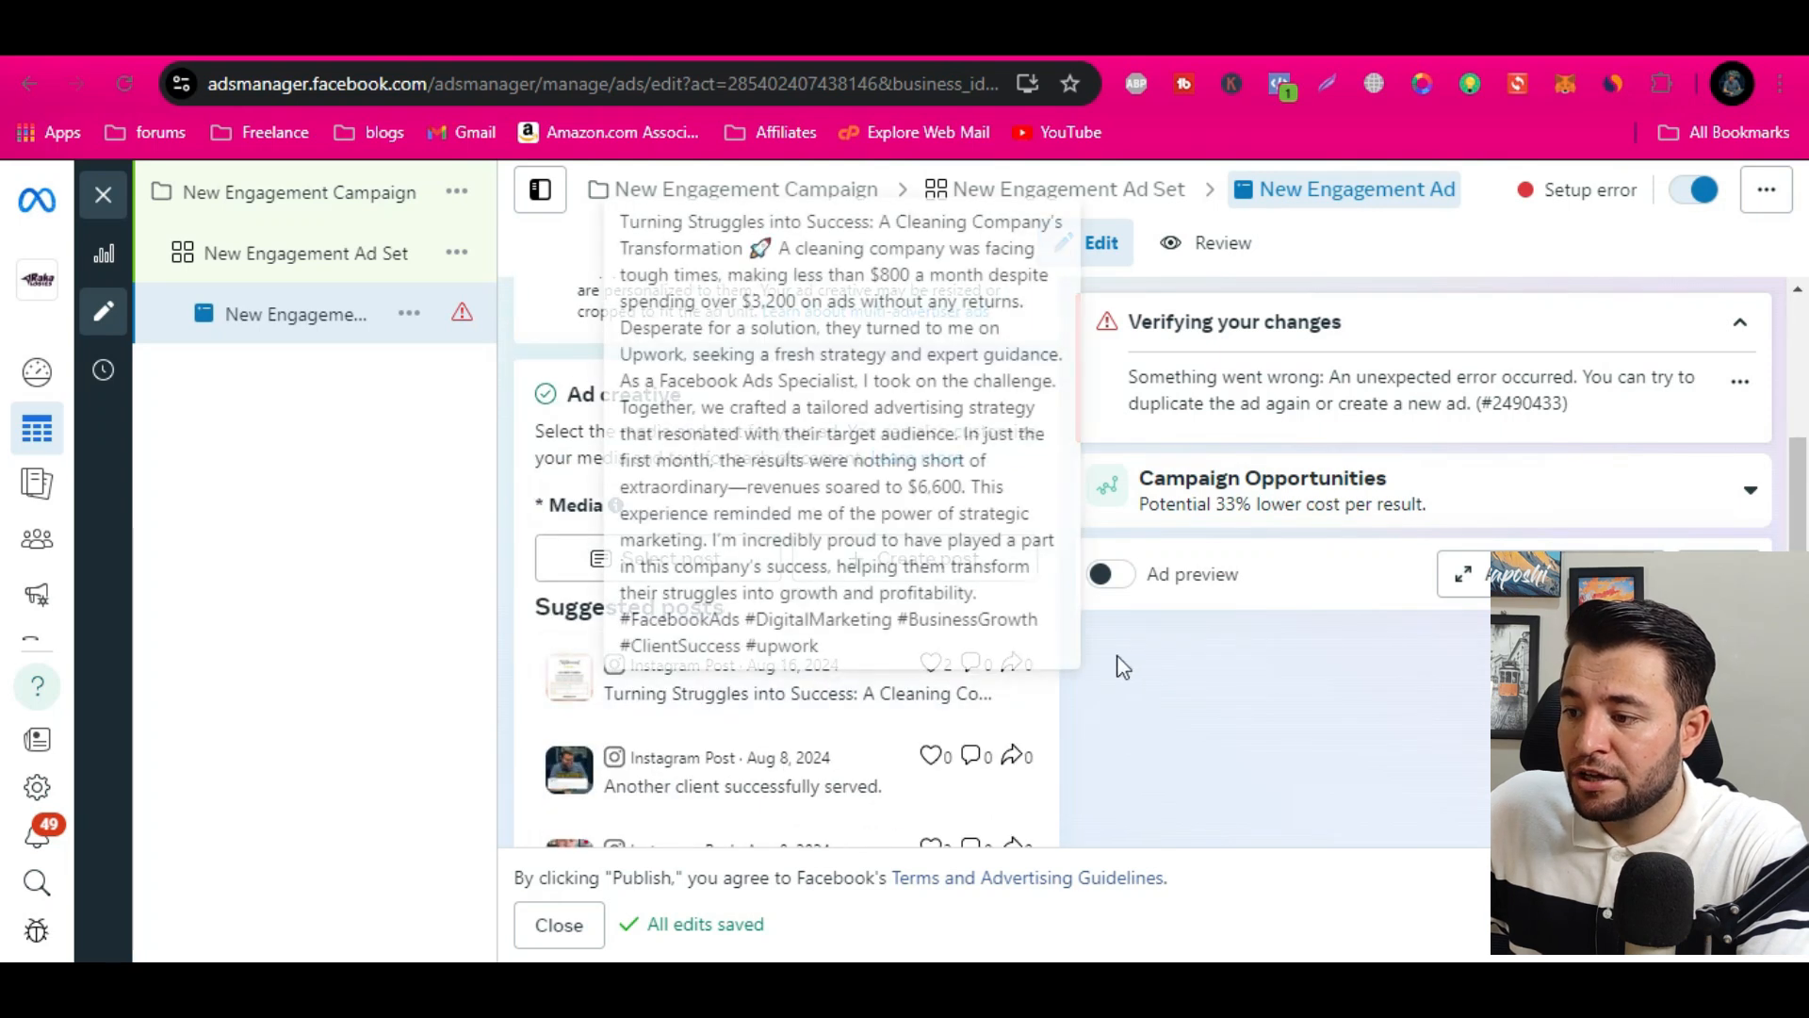
pyautogui.scroll(-10, 952, 678)
pyautogui.scroll(6, 950, 681)
pyautogui.scroll(5, 719, 500)
pyautogui.click(704, 595)
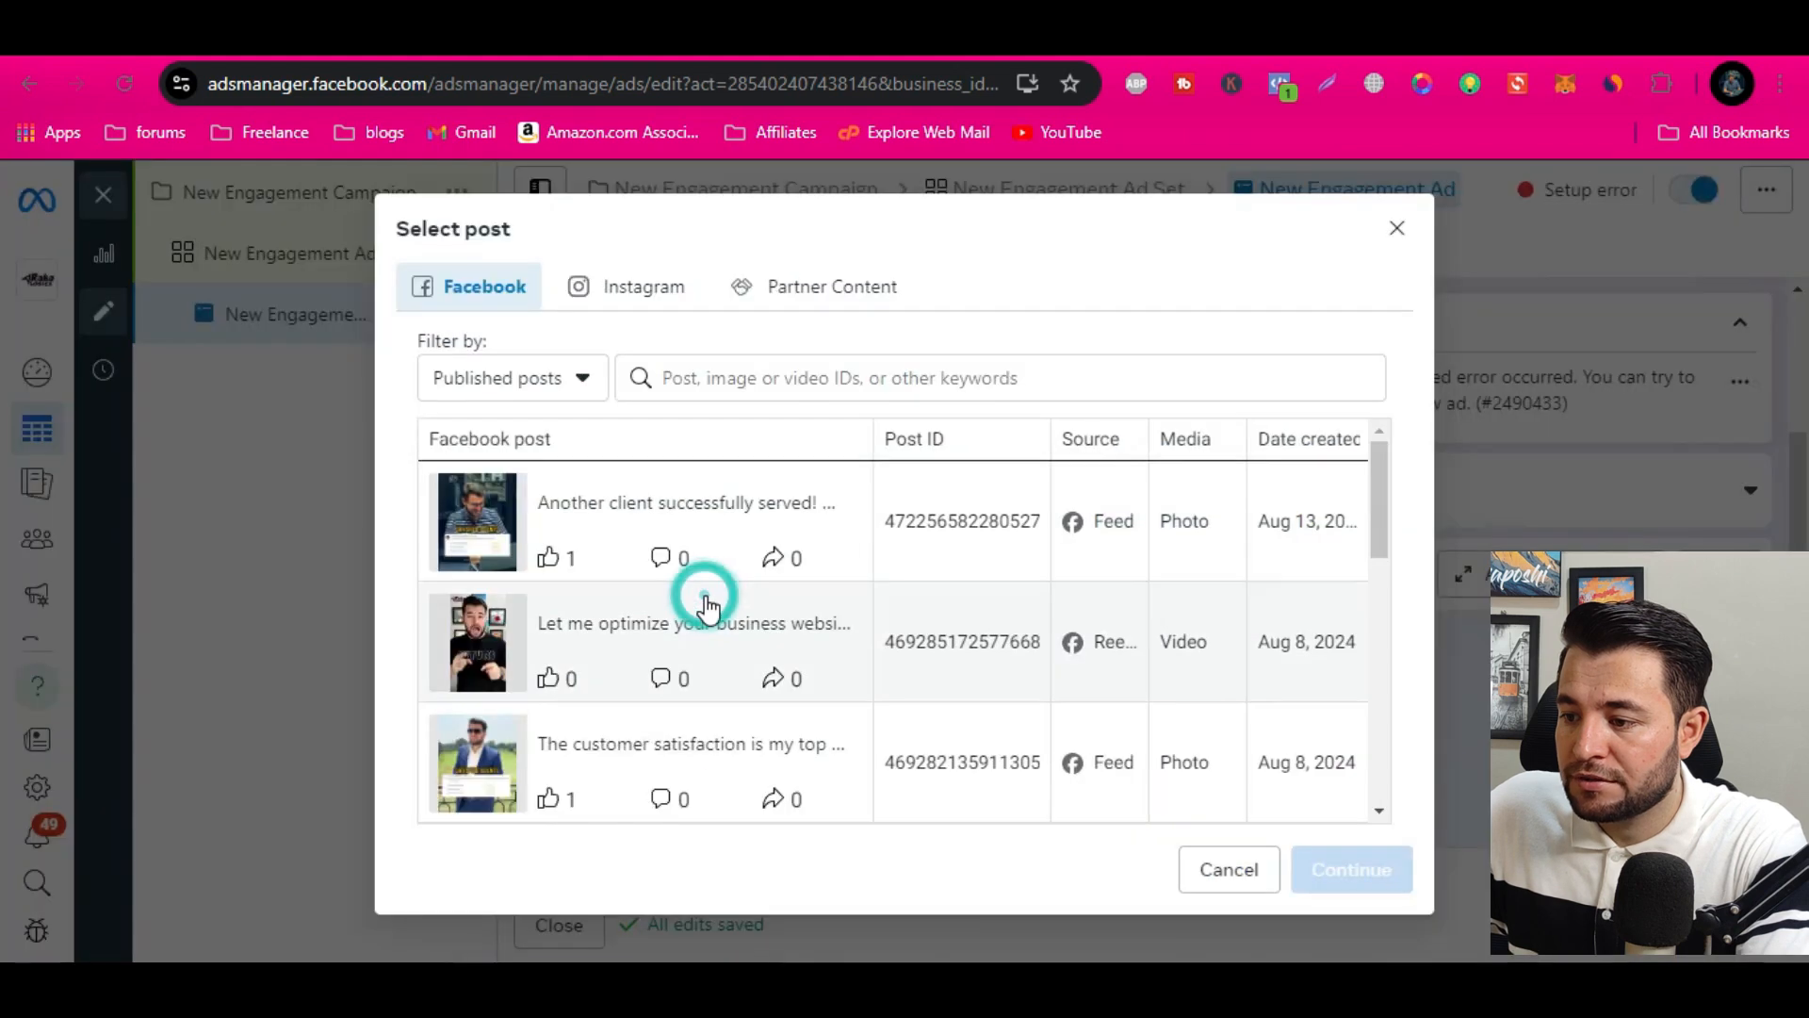
pyautogui.click(625, 537)
pyautogui.click(1356, 865)
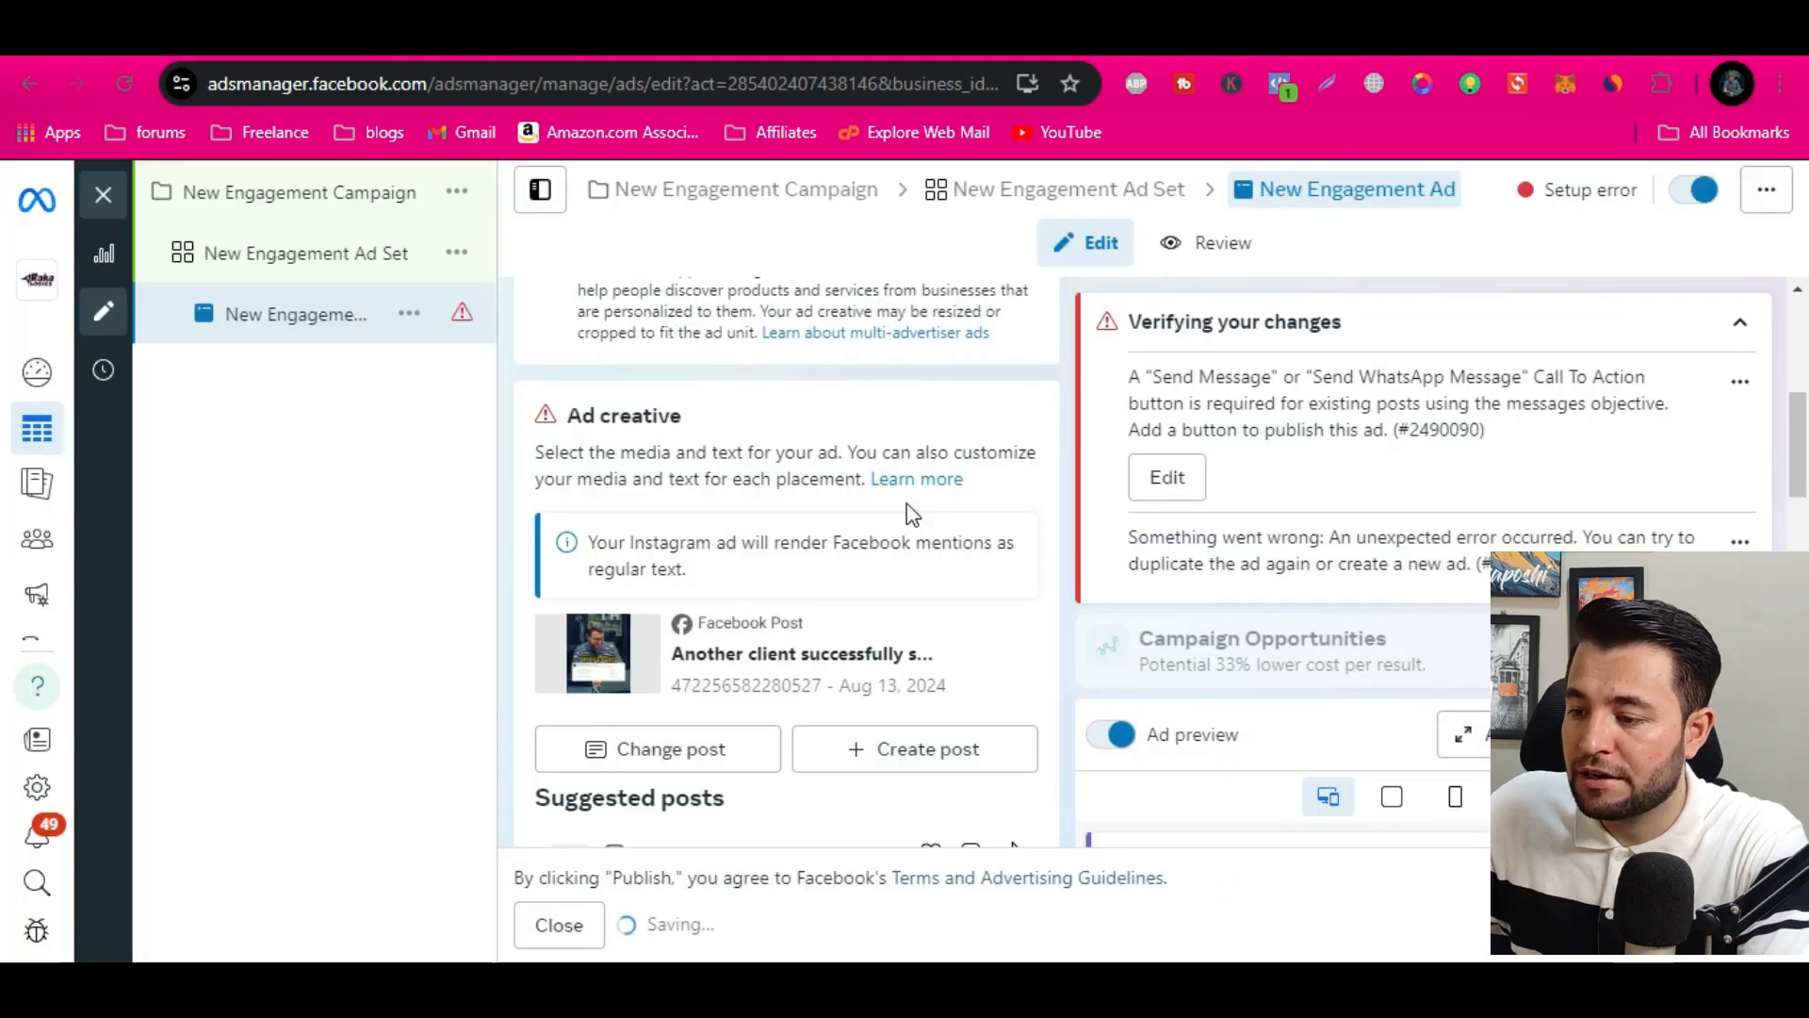
# Examine the selected post's primary text and the ad previews for the different placements
pyautogui.scroll(-5, 928, 457)
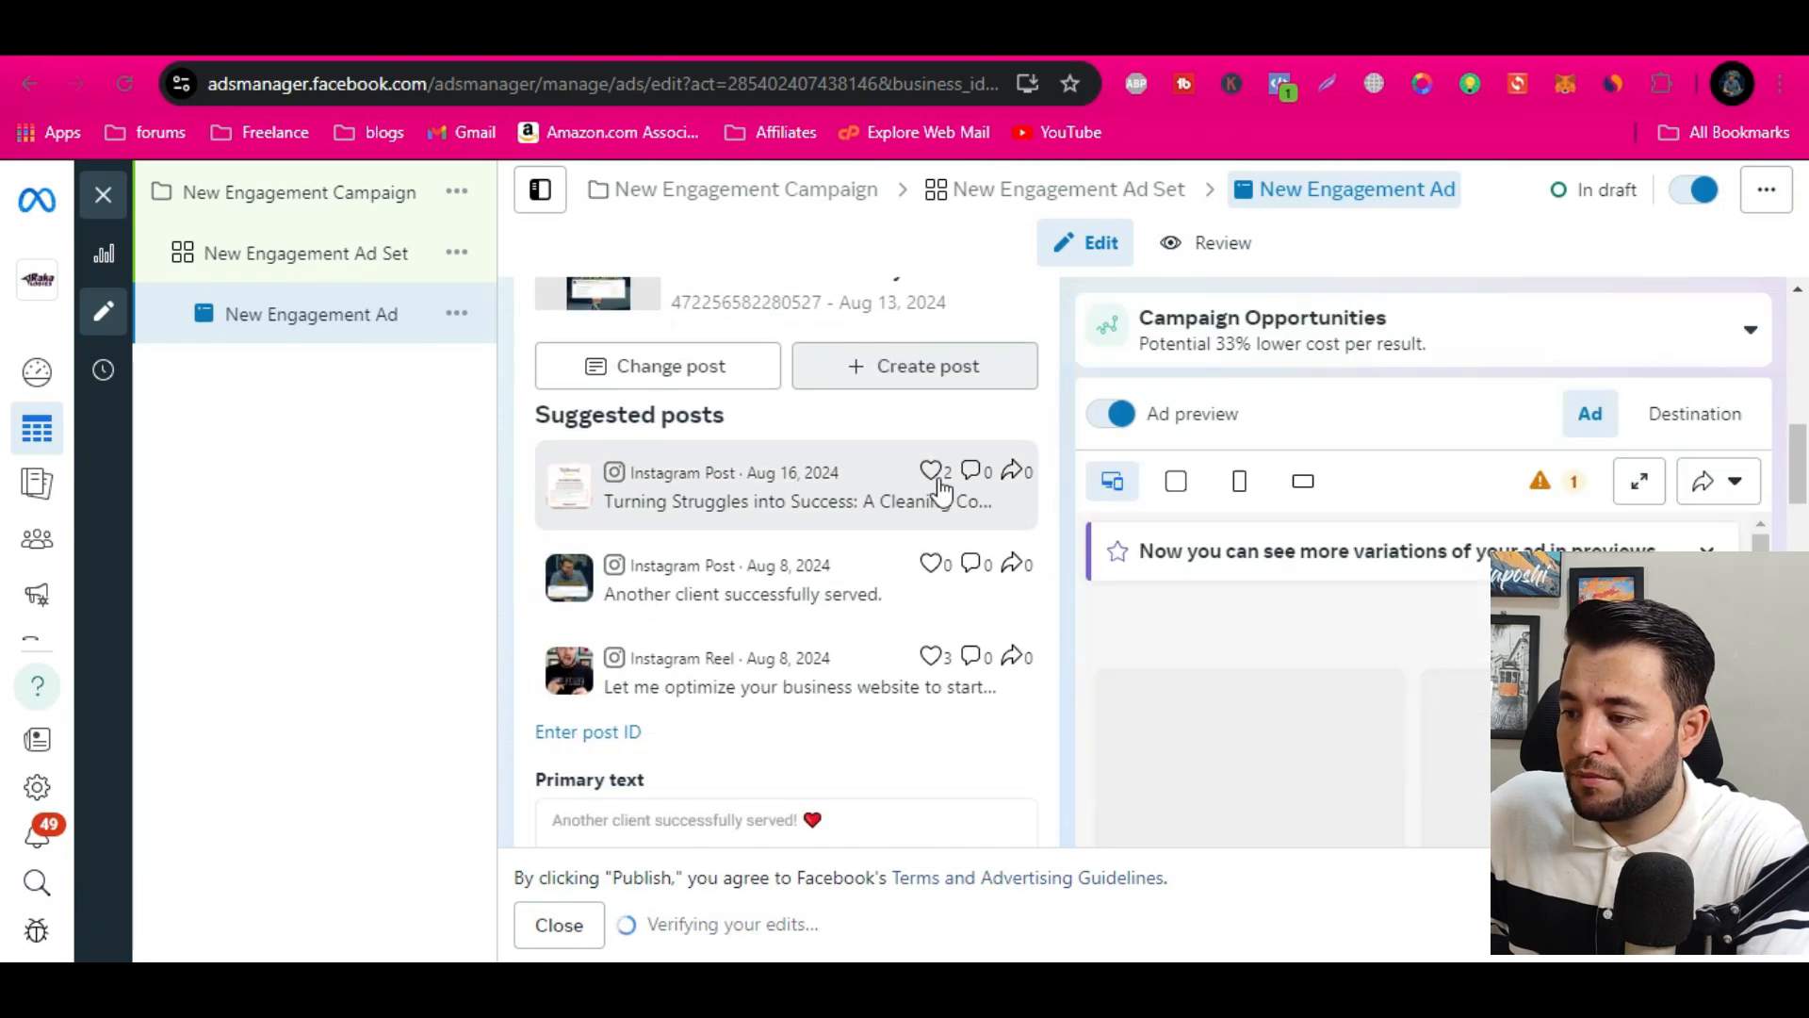
pyautogui.scroll(-3, 619, 694)
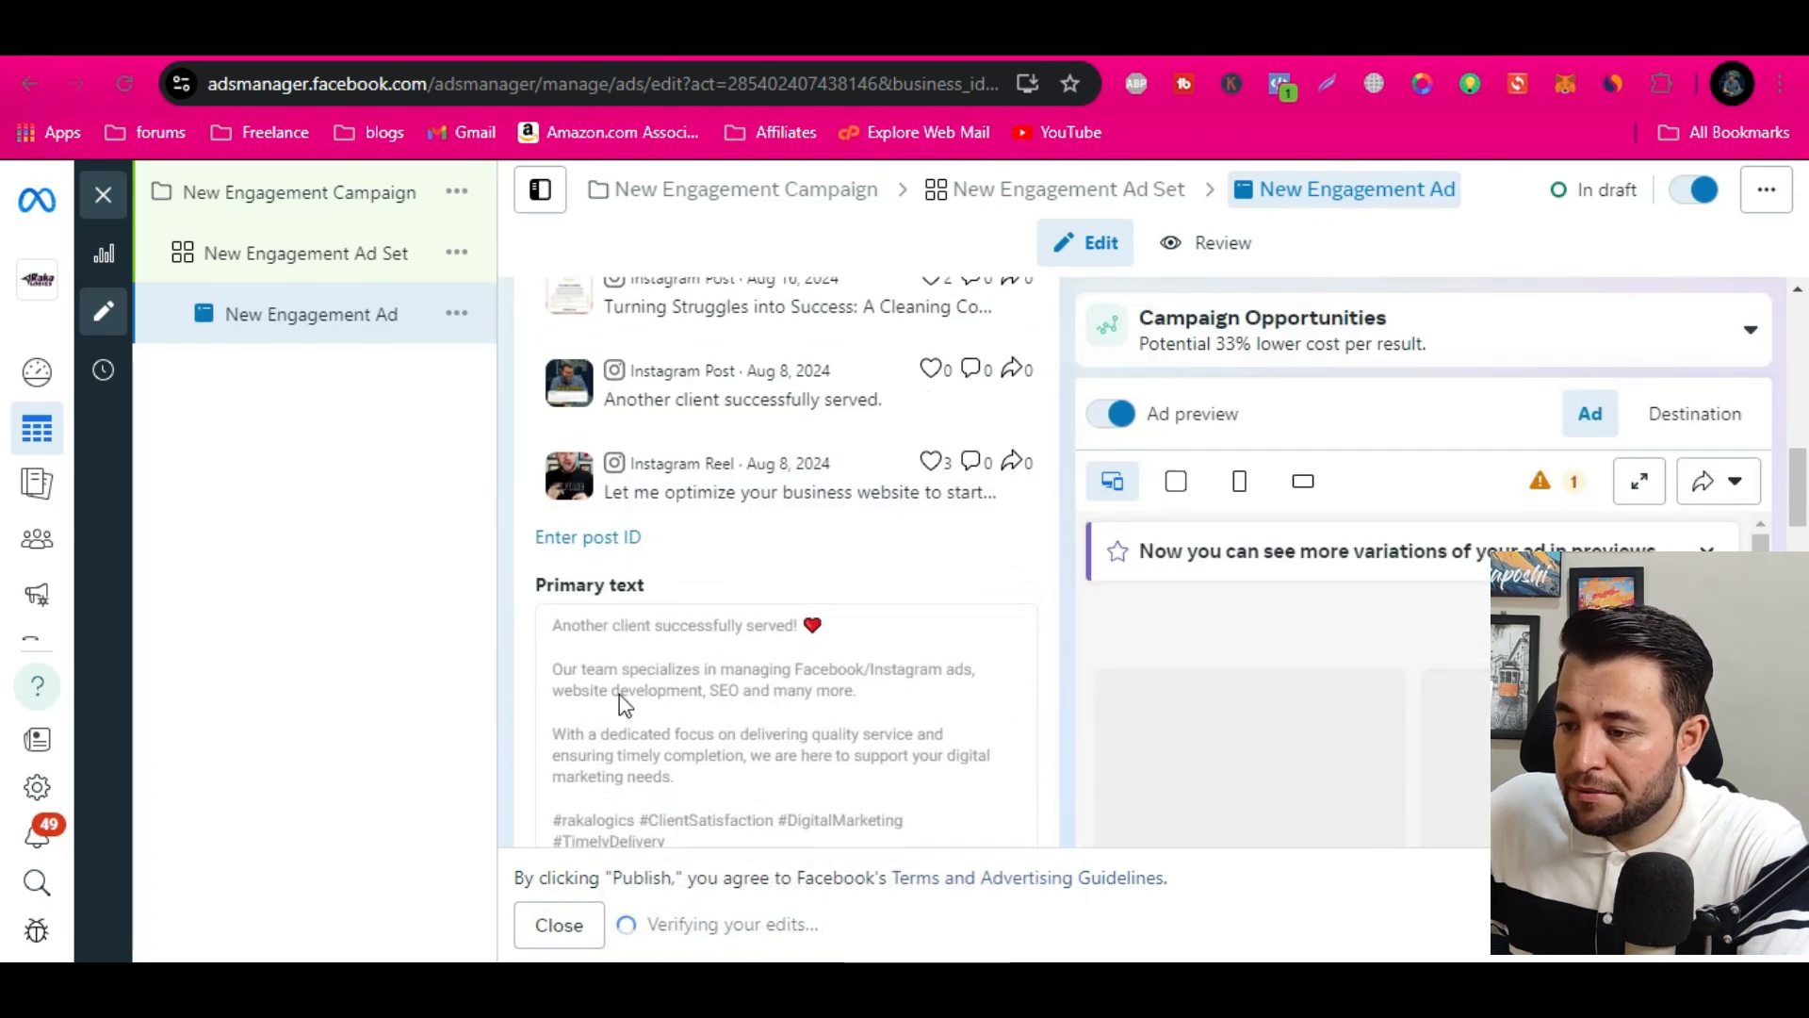
pyautogui.click(666, 613)
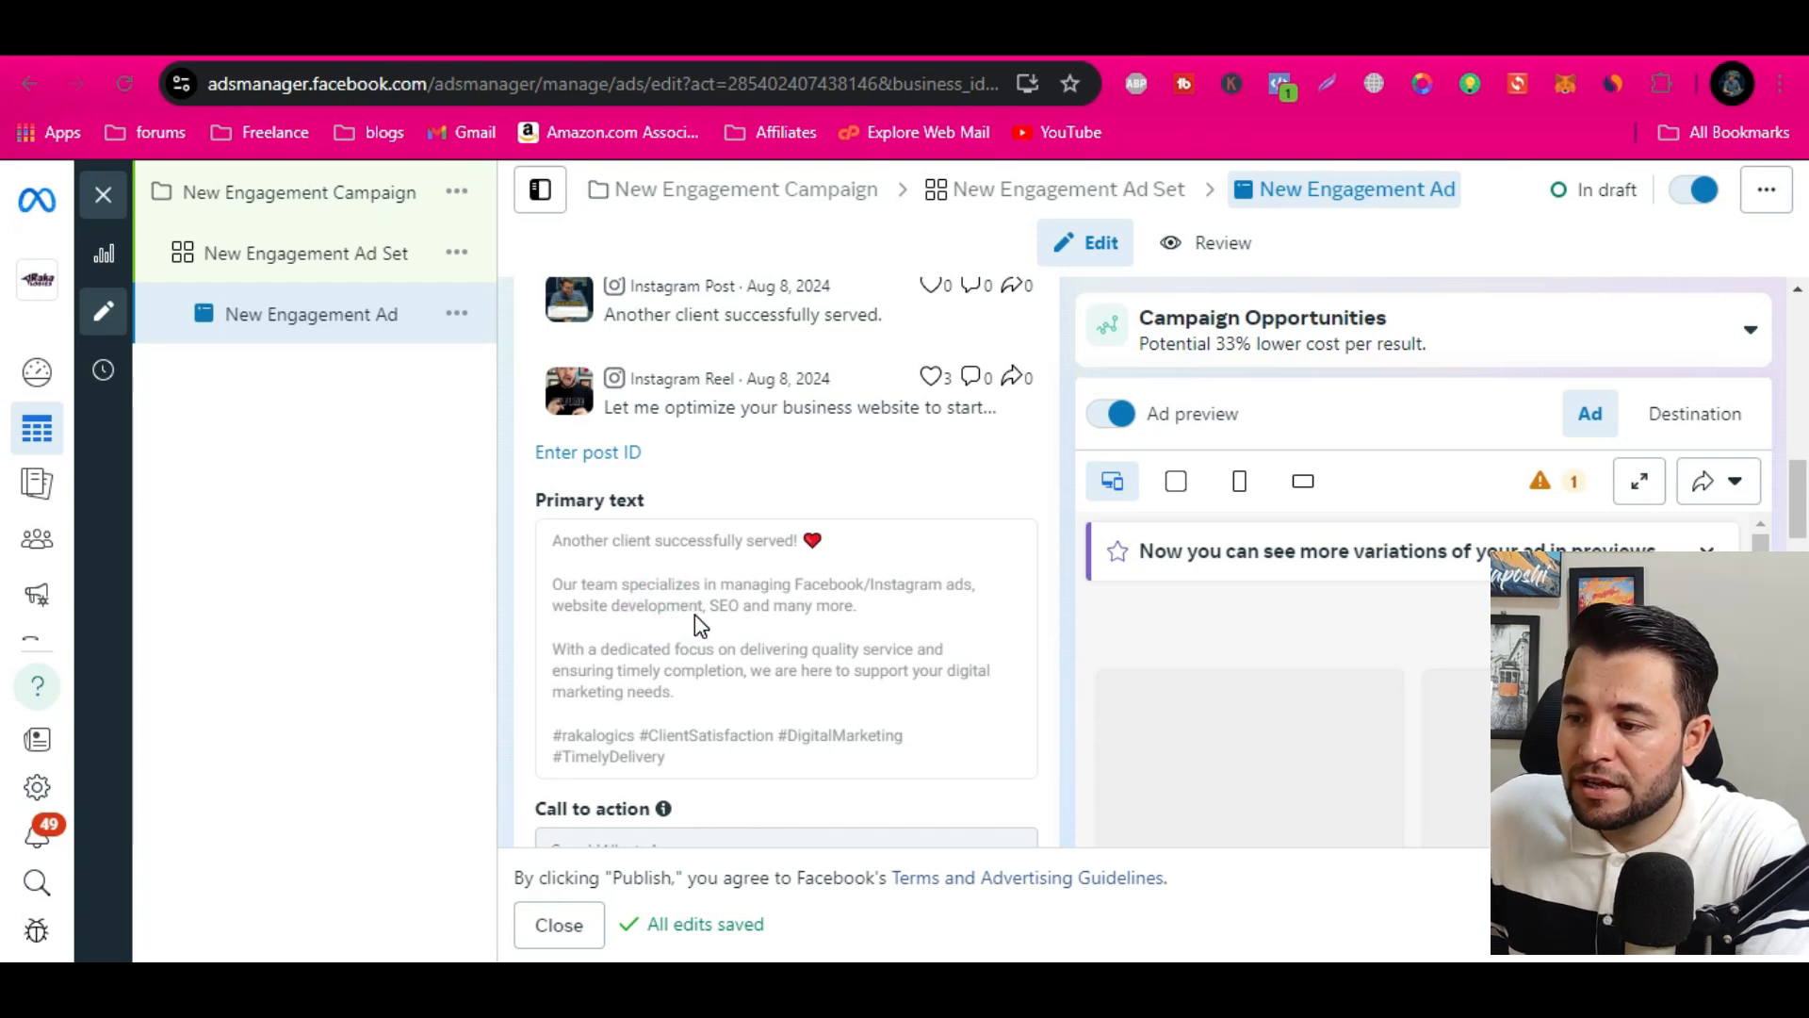
pyautogui.hotkey('ctrl', 'a')
pyautogui.click(695, 613)
pyautogui.click(760, 605)
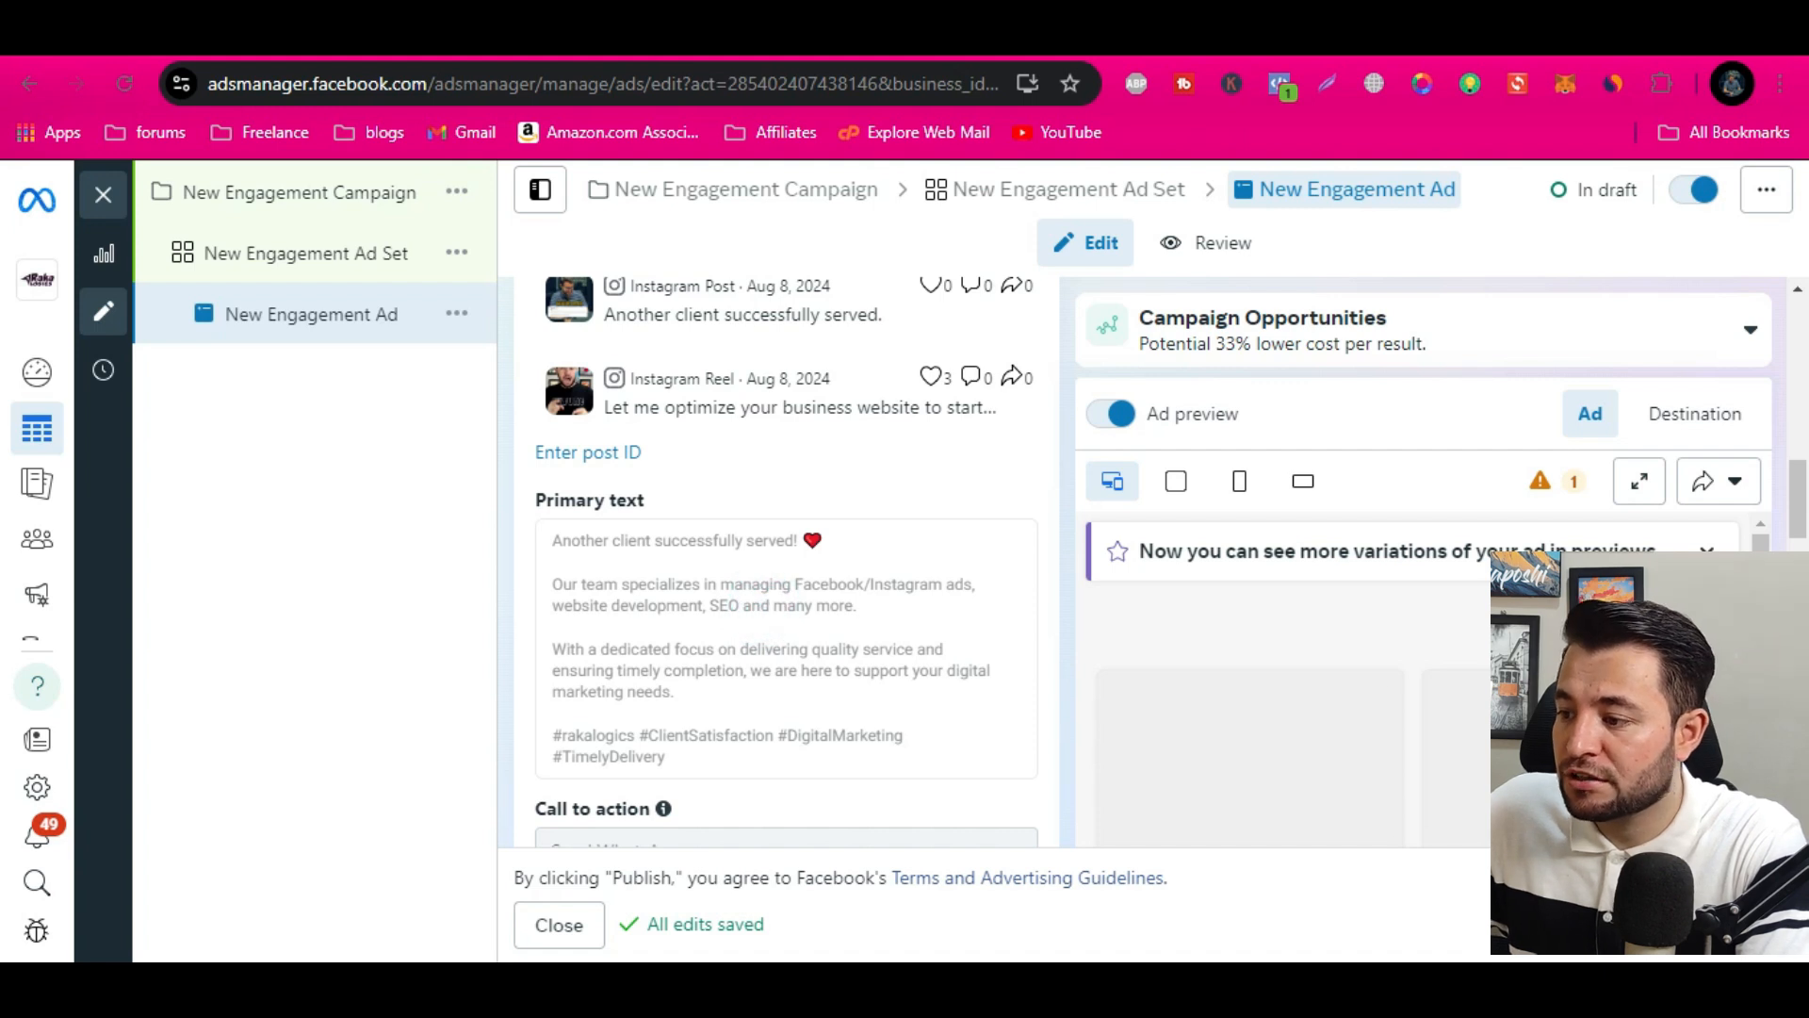
pyautogui.scroll(-5, 1441, 622)
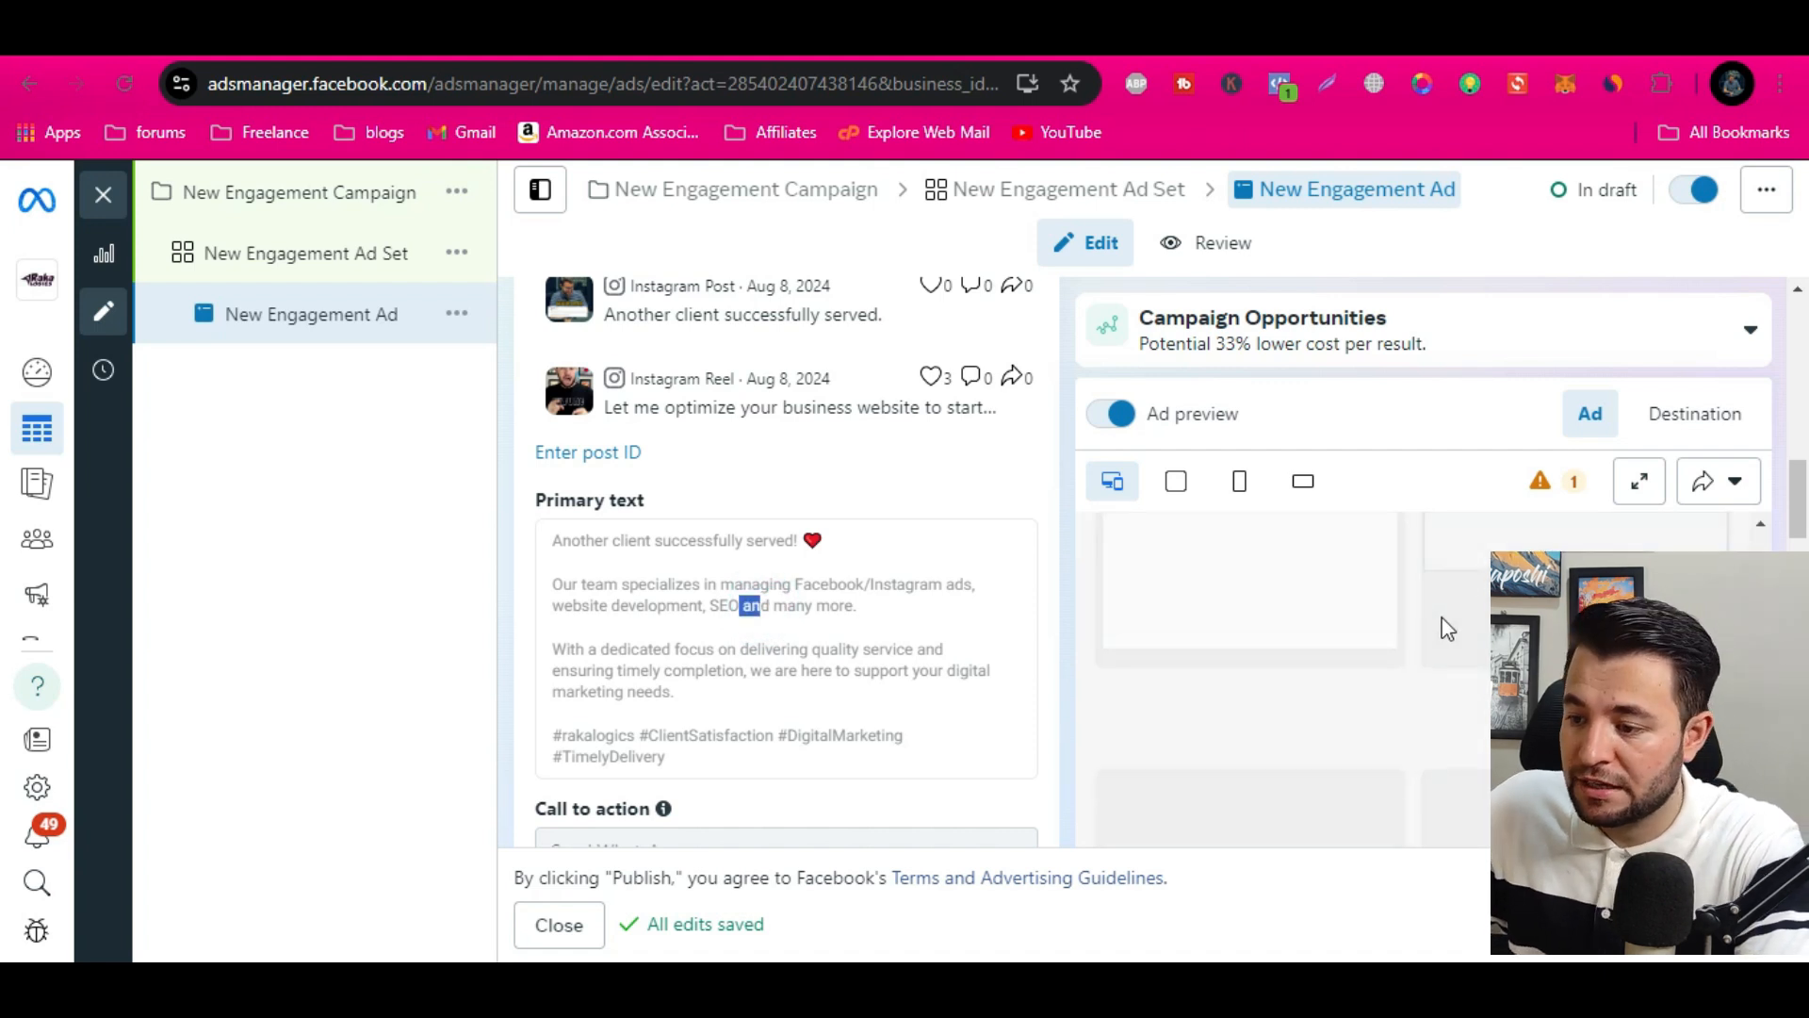
pyautogui.scroll(-2, 1440, 624)
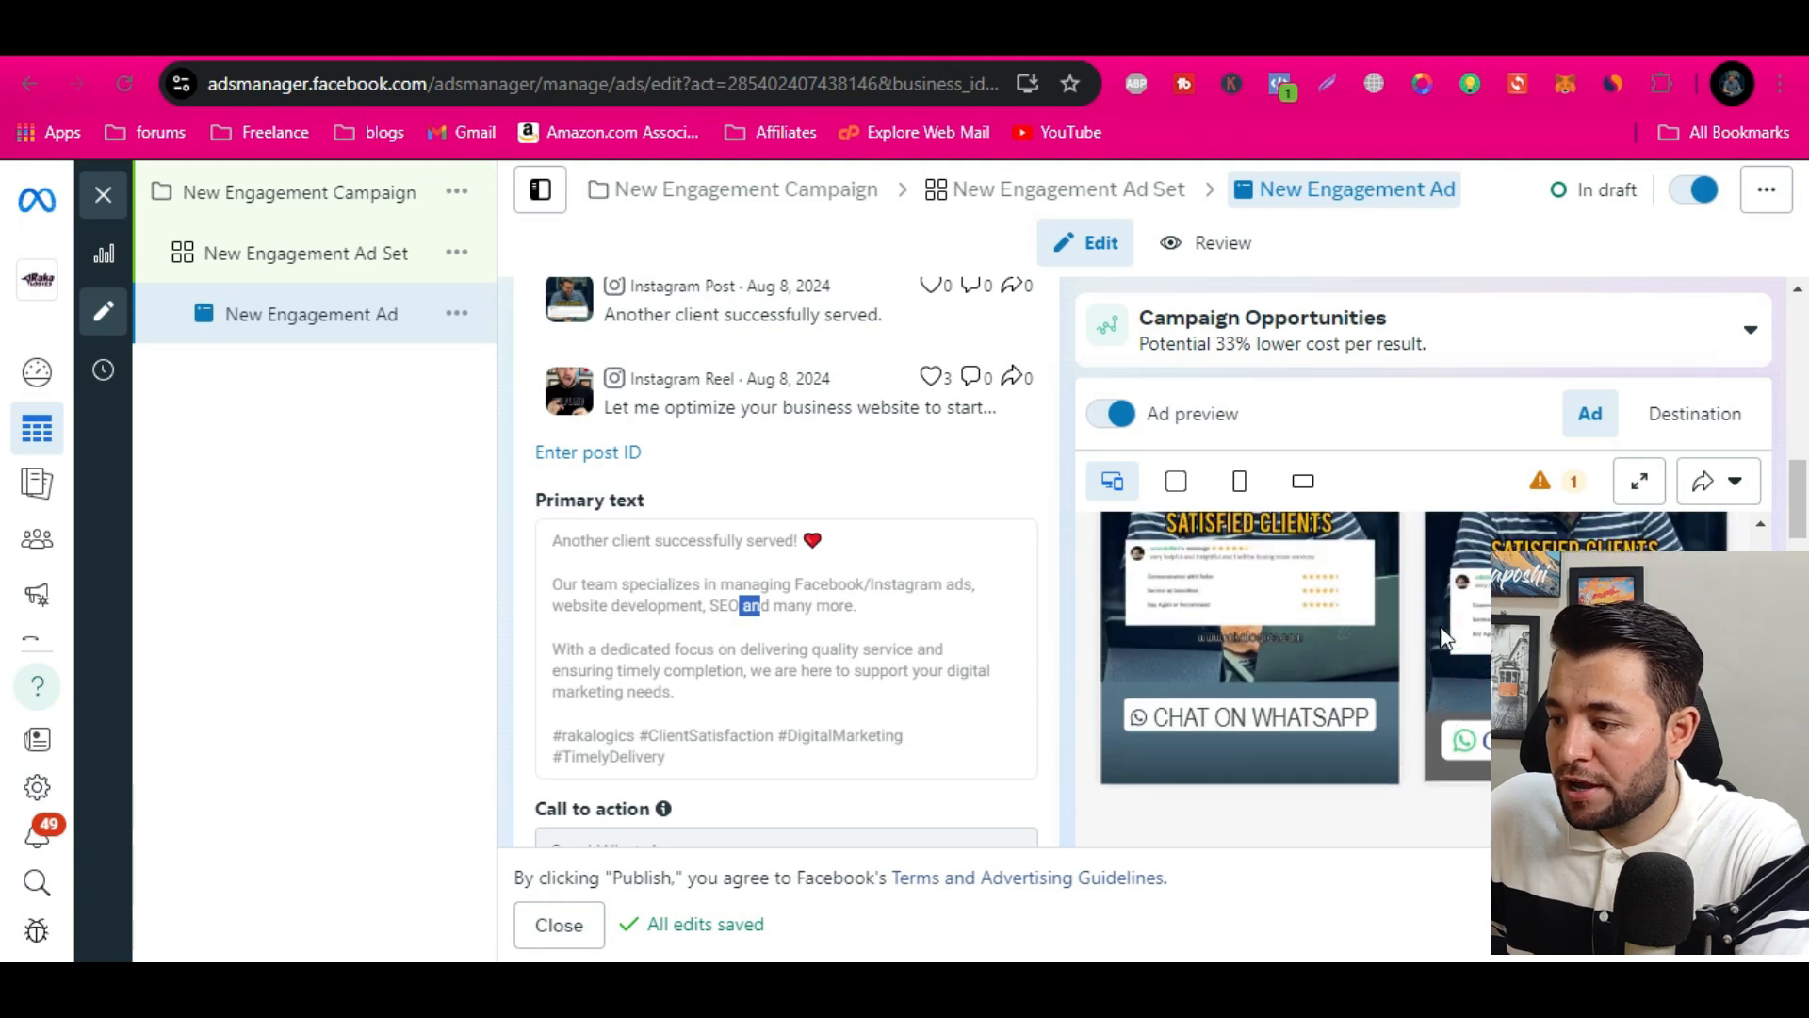
pyautogui.scroll(-2, 1280, 735)
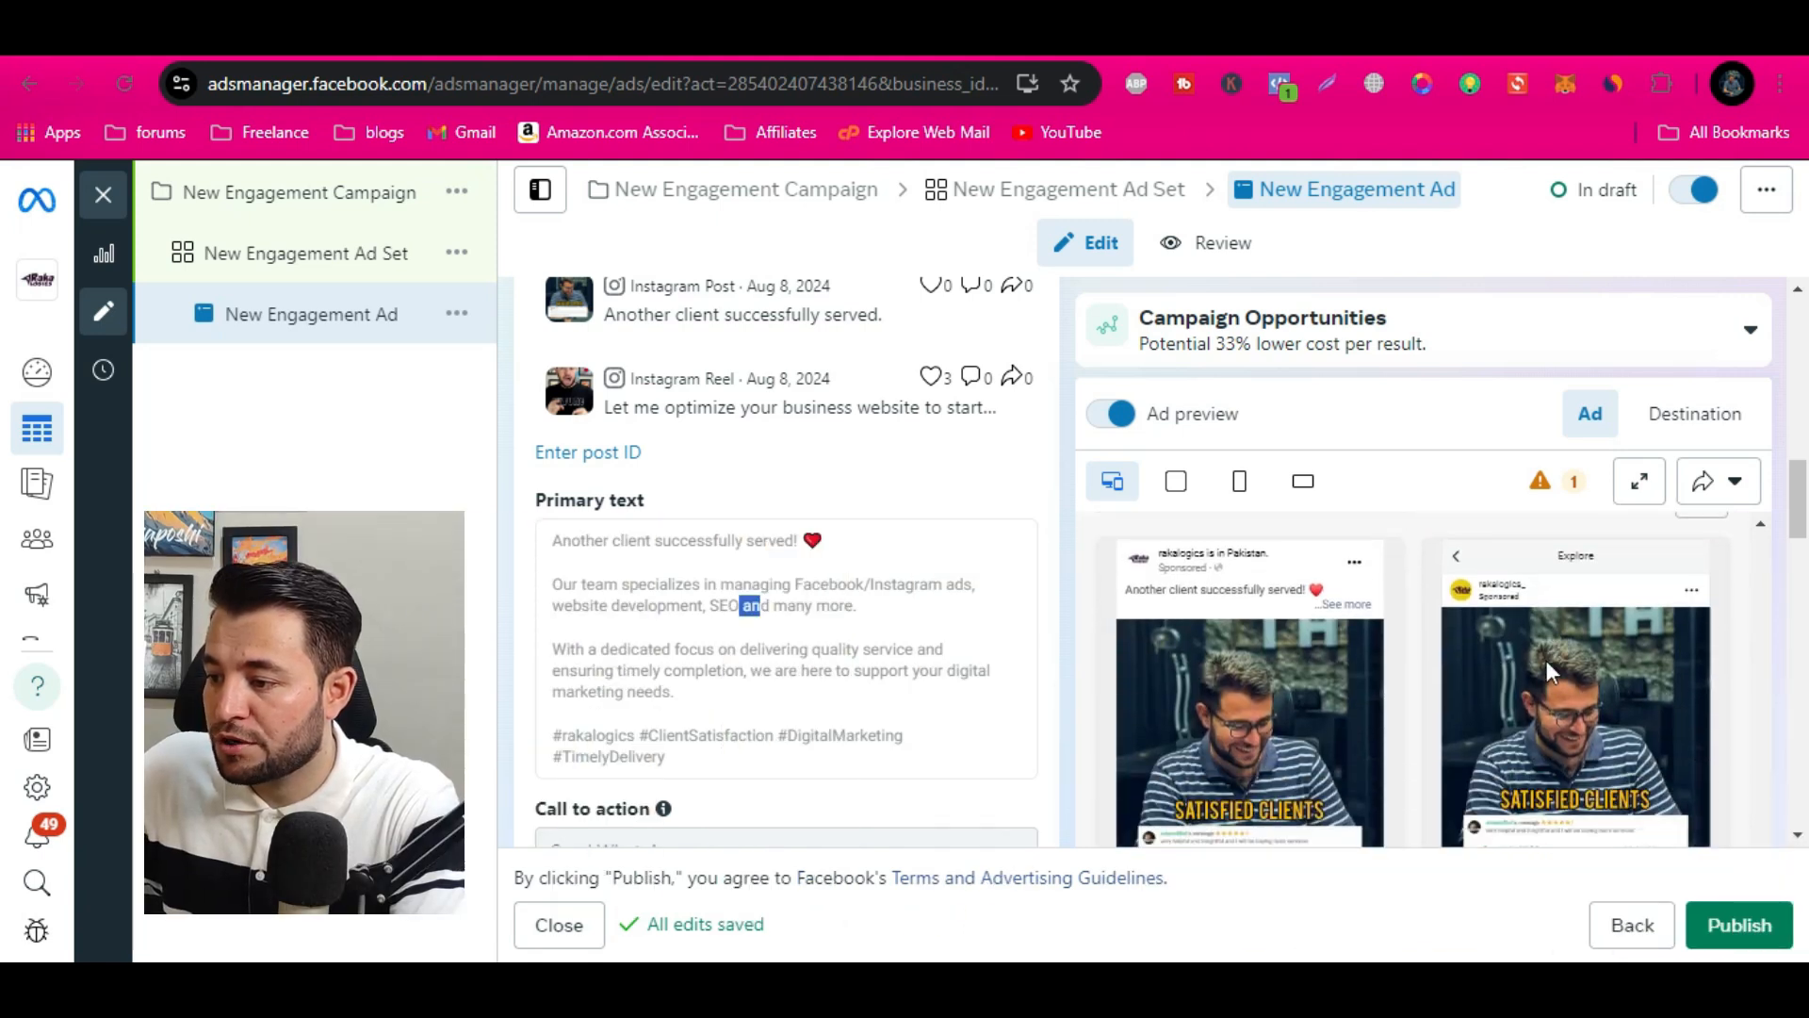
pyautogui.scroll(-1, 1342, 729)
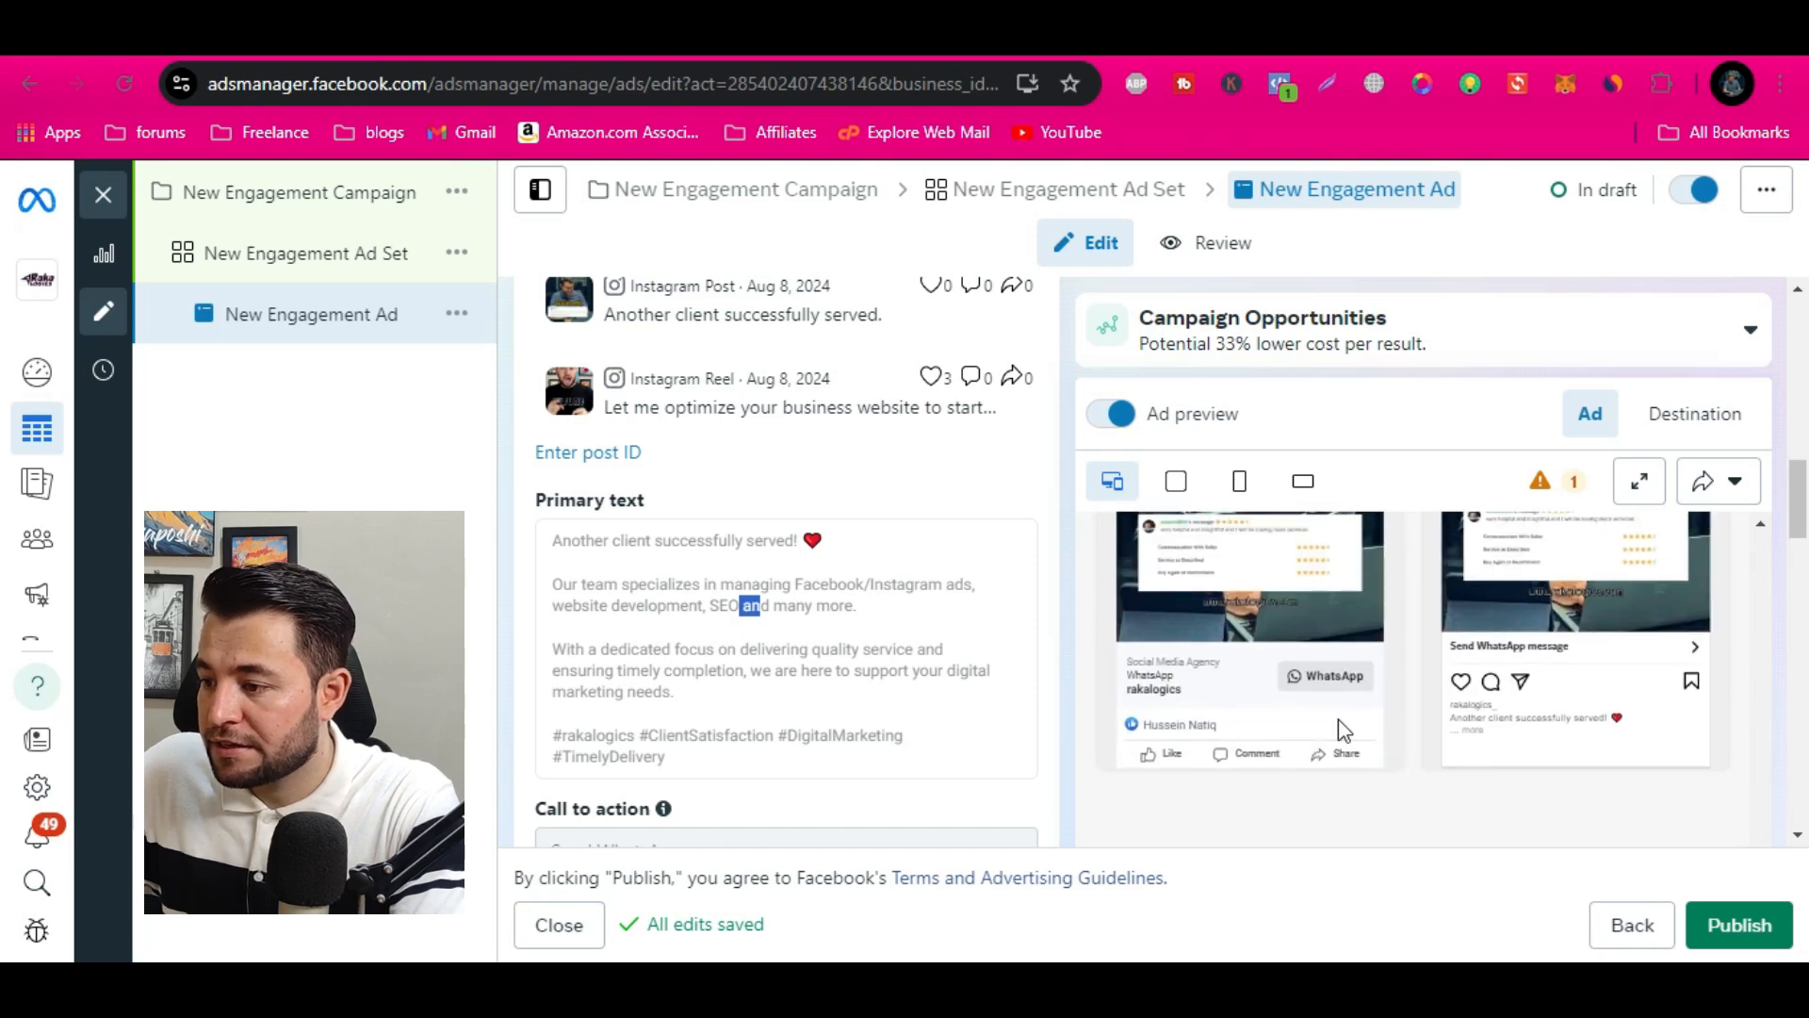
# Review the ad's call to action, Advantage+ creative, message template and tracking settings, and preview the WhatsApp chat destination
pyautogui.scroll(-3, 617, 745)
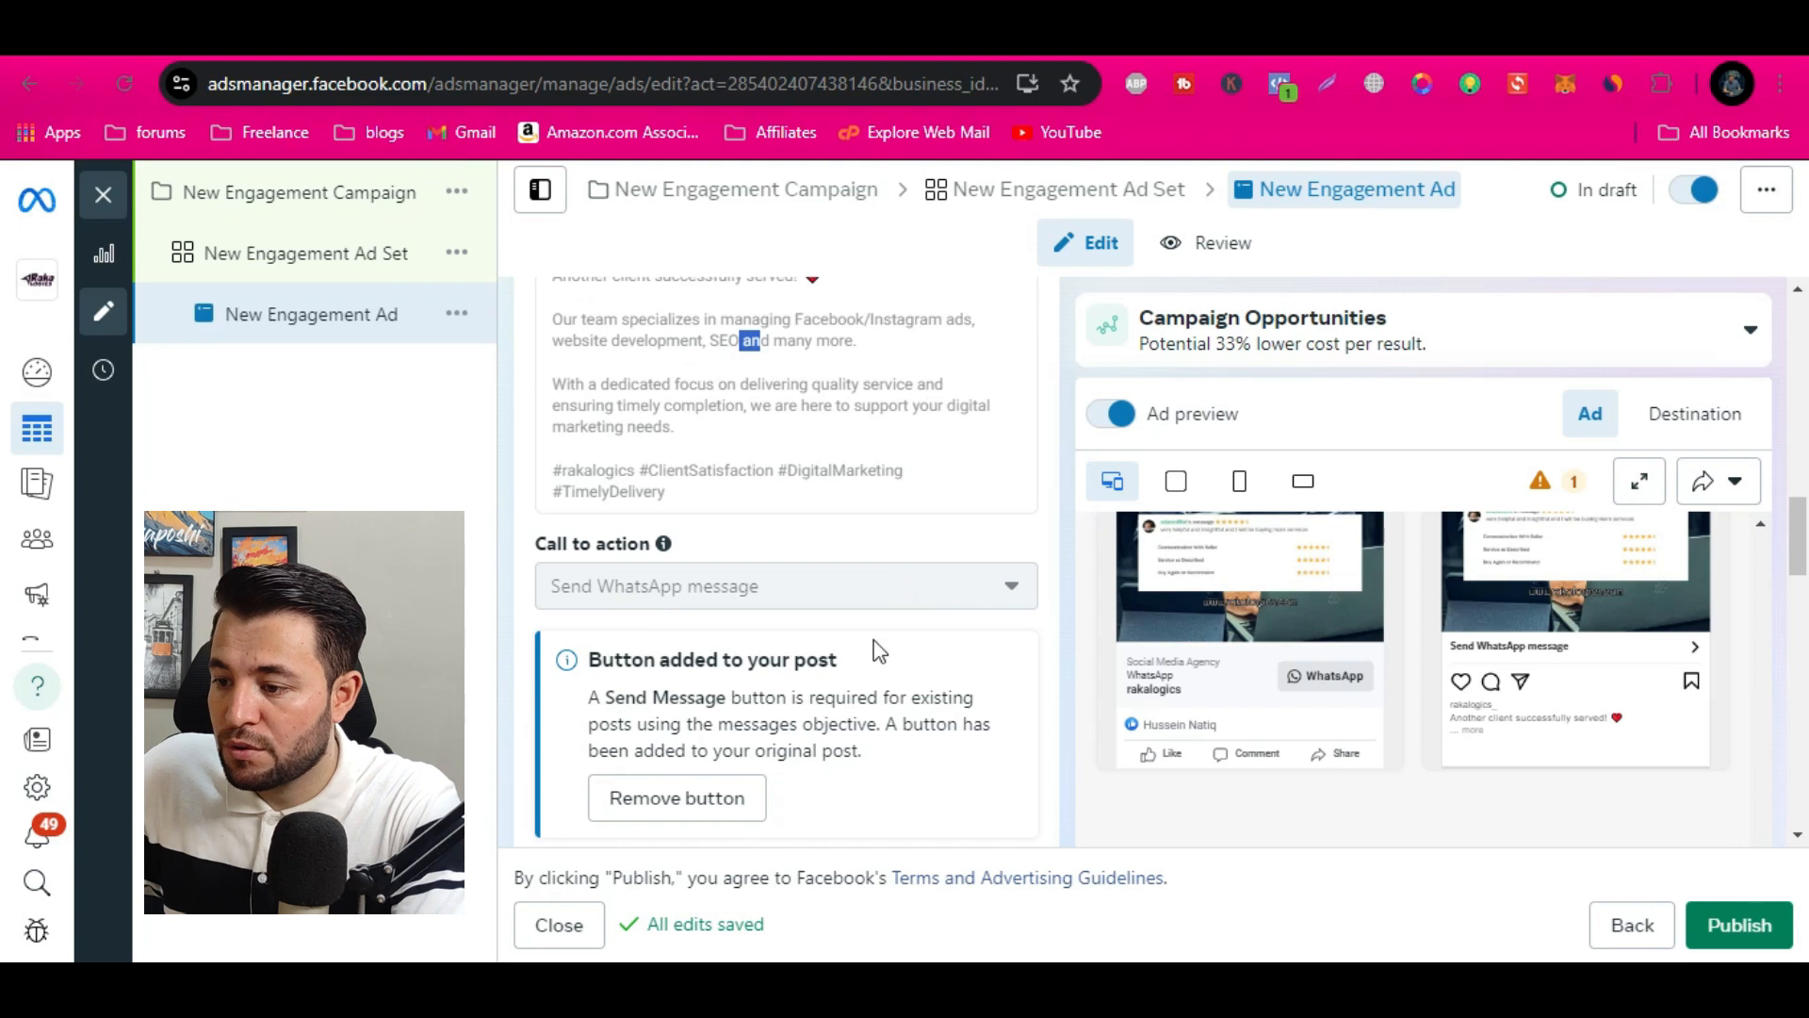
pyautogui.scroll(-3, 878, 650)
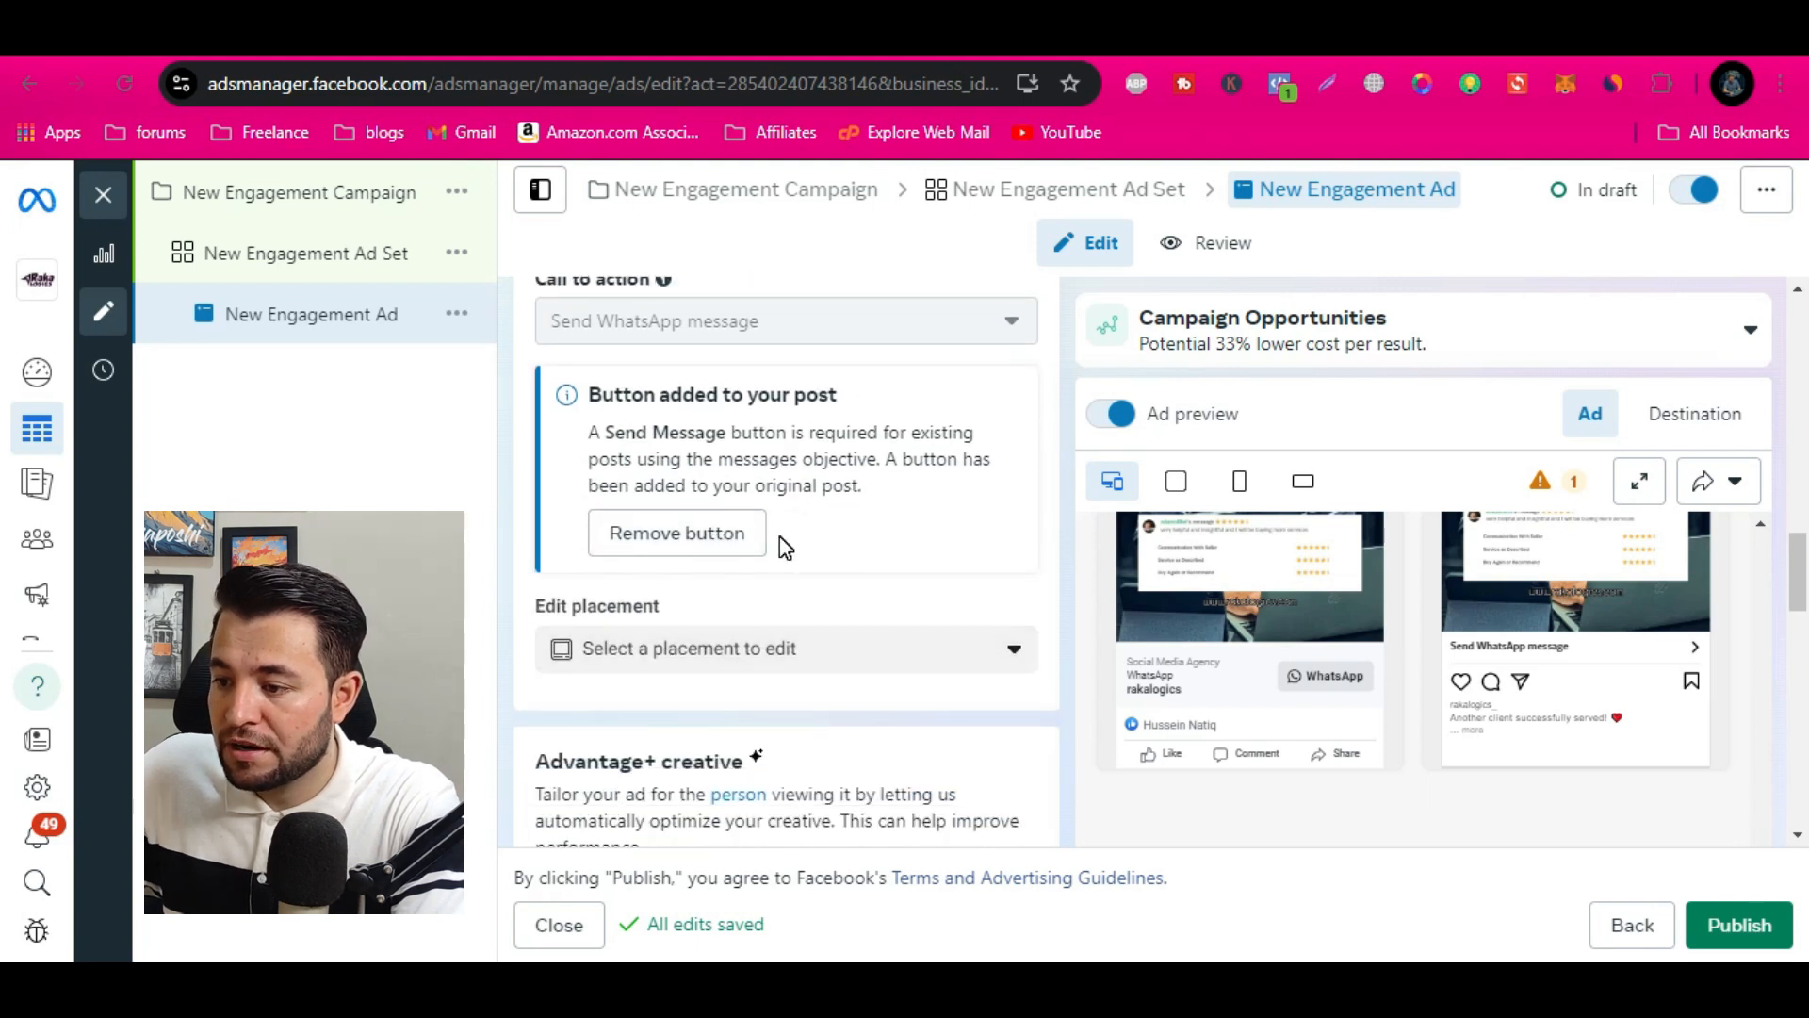
pyautogui.scroll(-7, 891, 721)
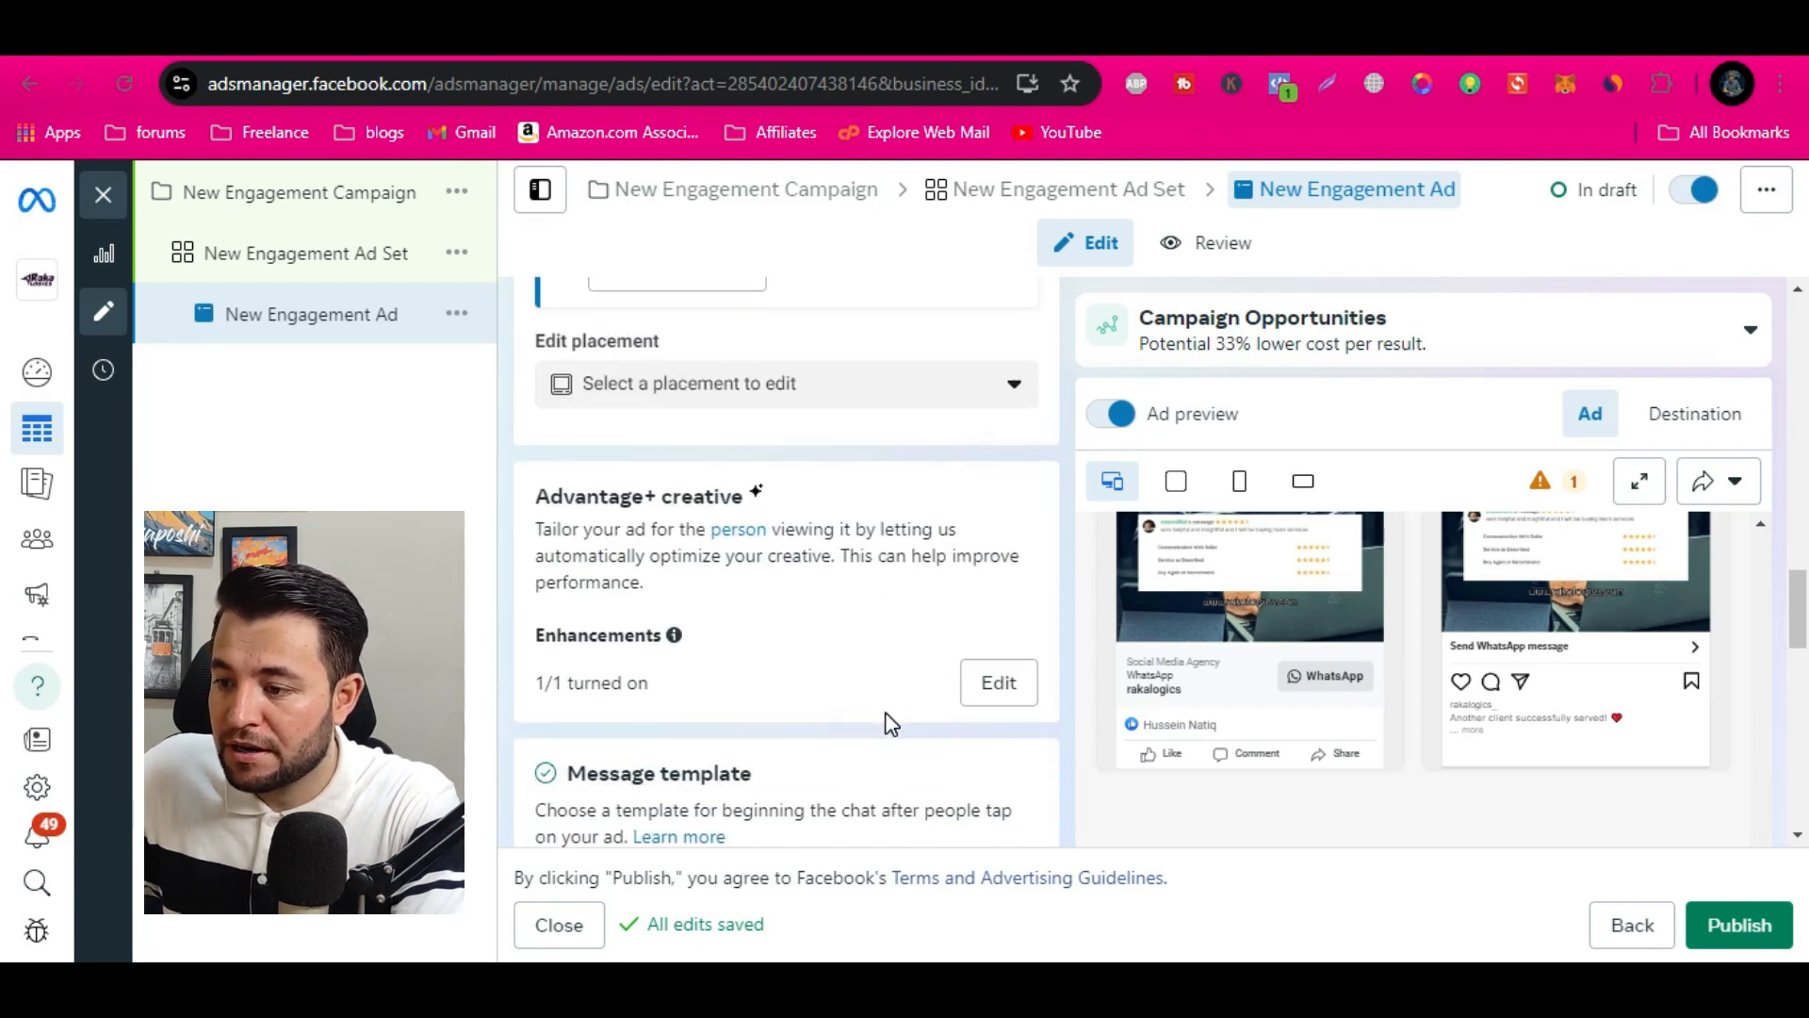
pyautogui.scroll(-3, 891, 724)
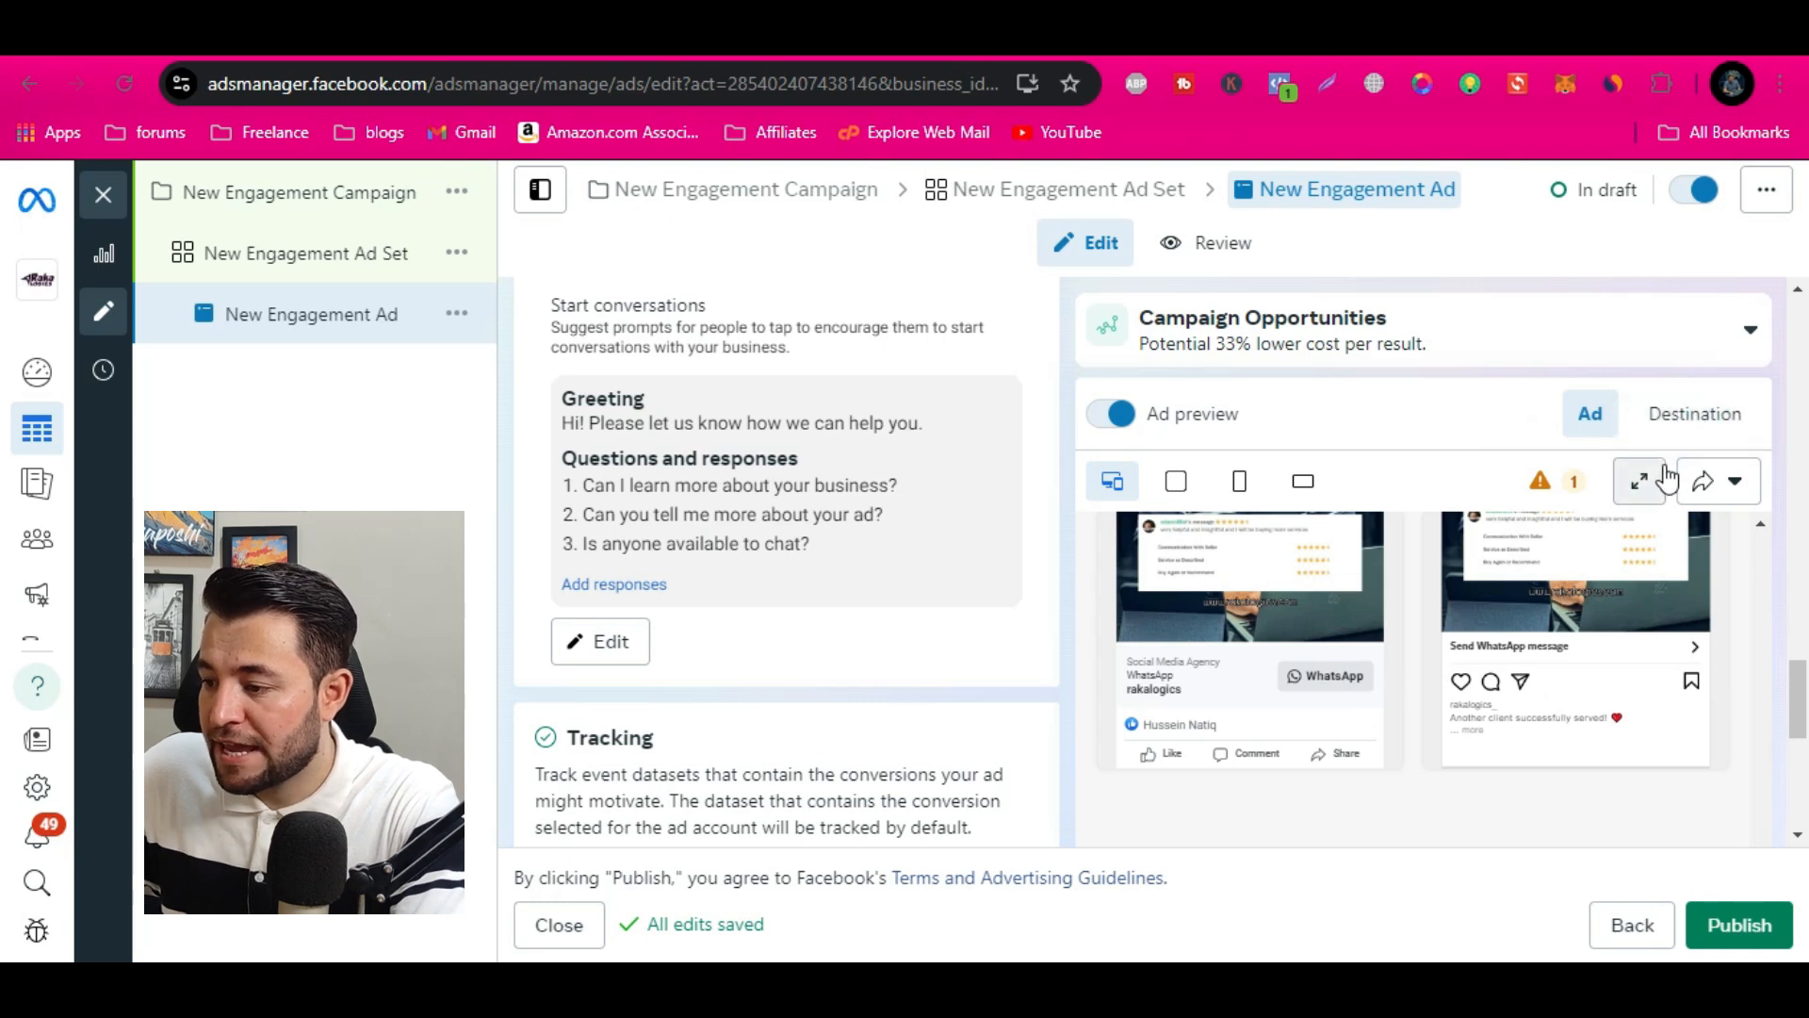
pyautogui.click(1688, 414)
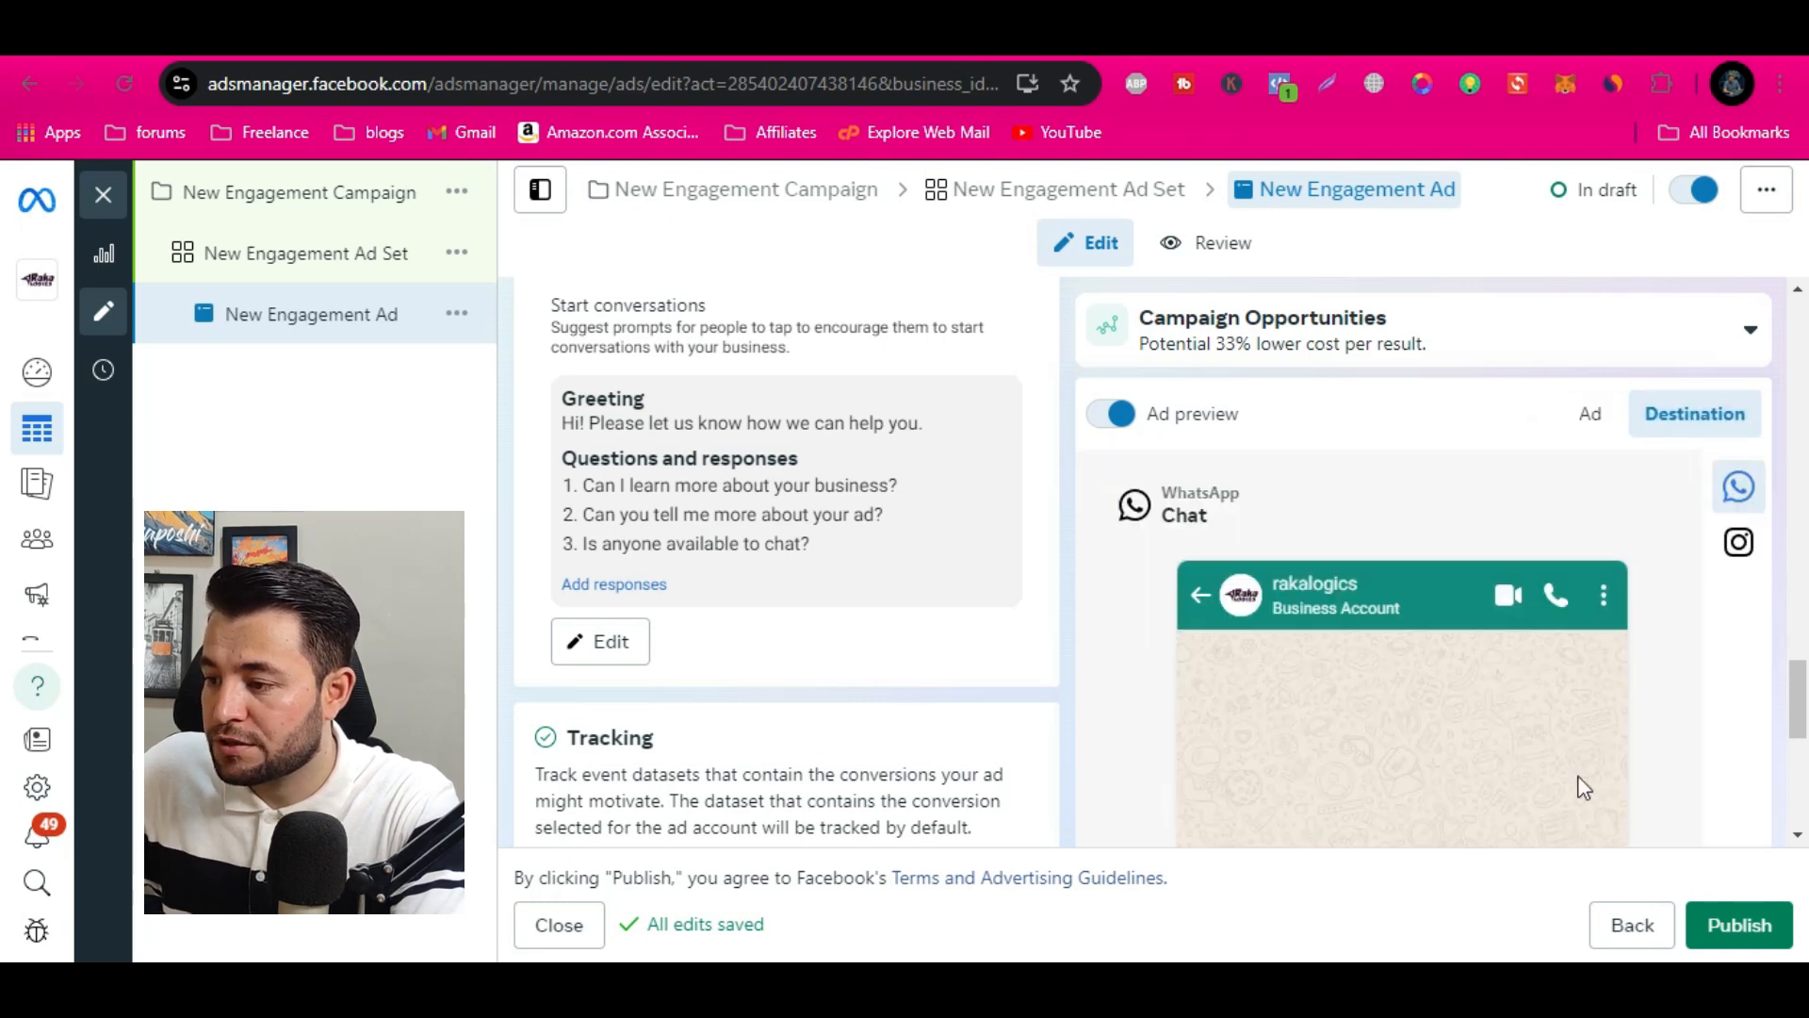
pyautogui.scroll(-6, 1462, 649)
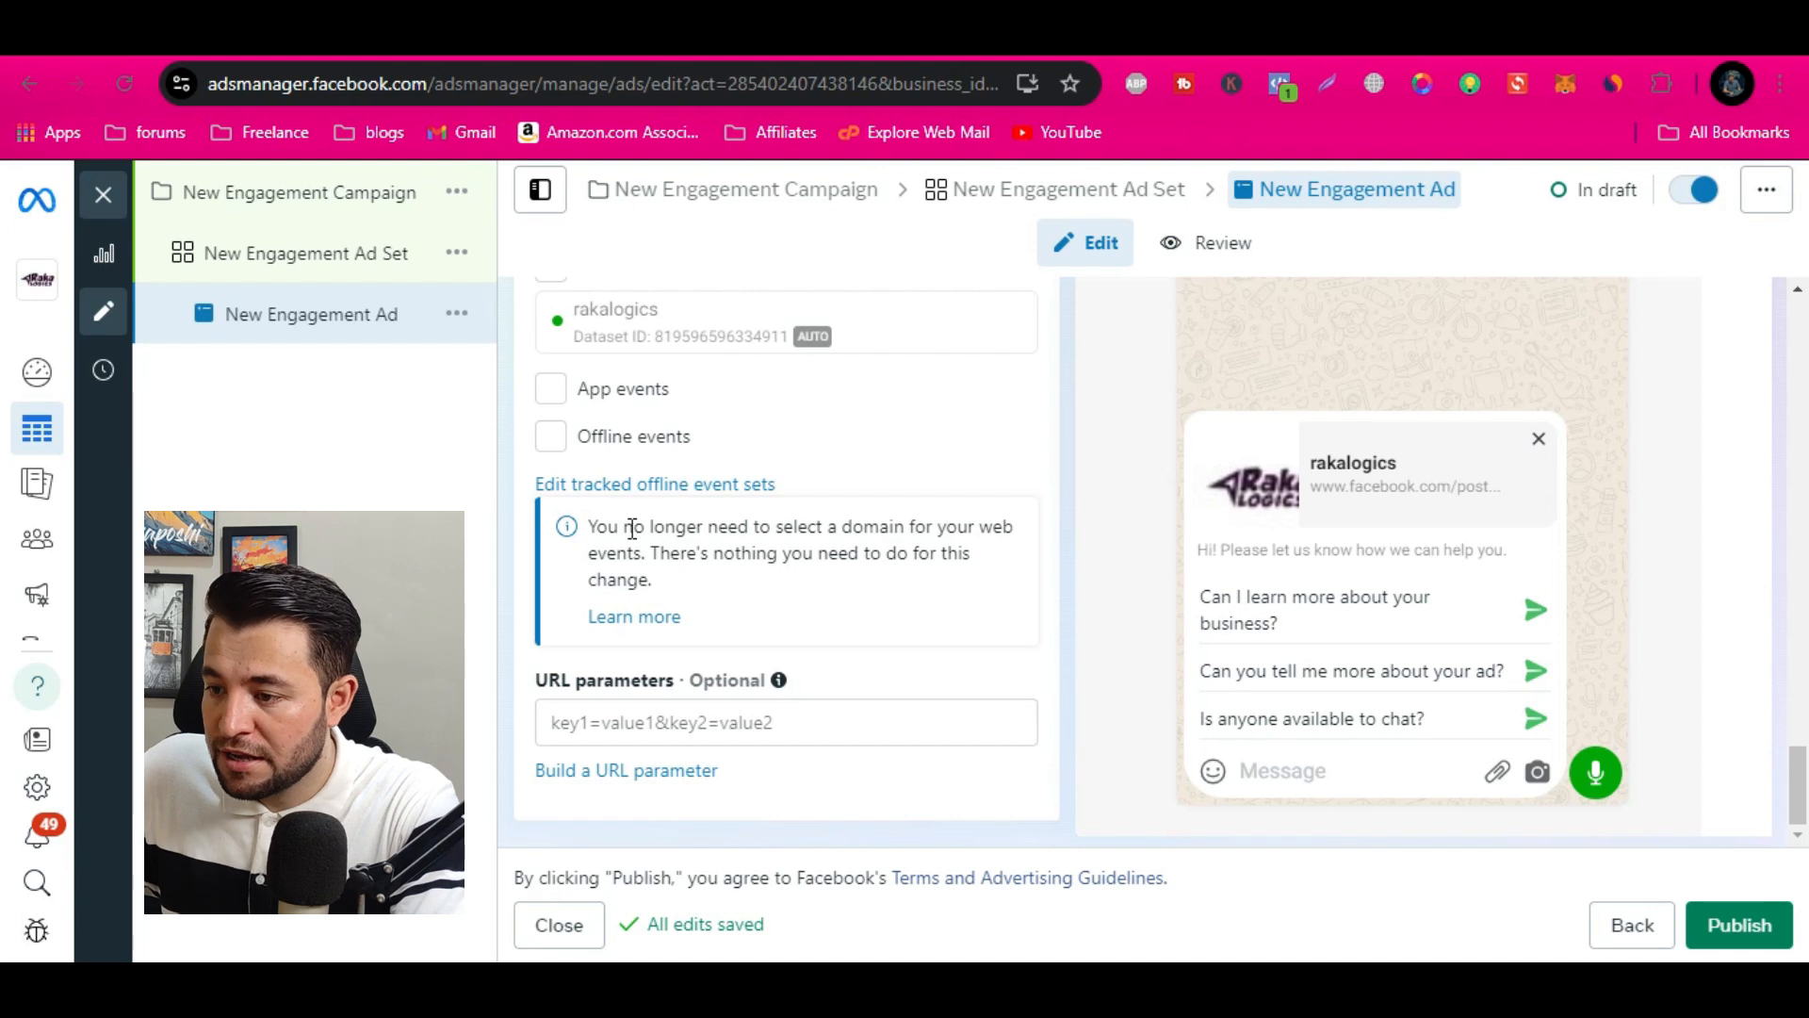
pyautogui.scroll(6, 755, 707)
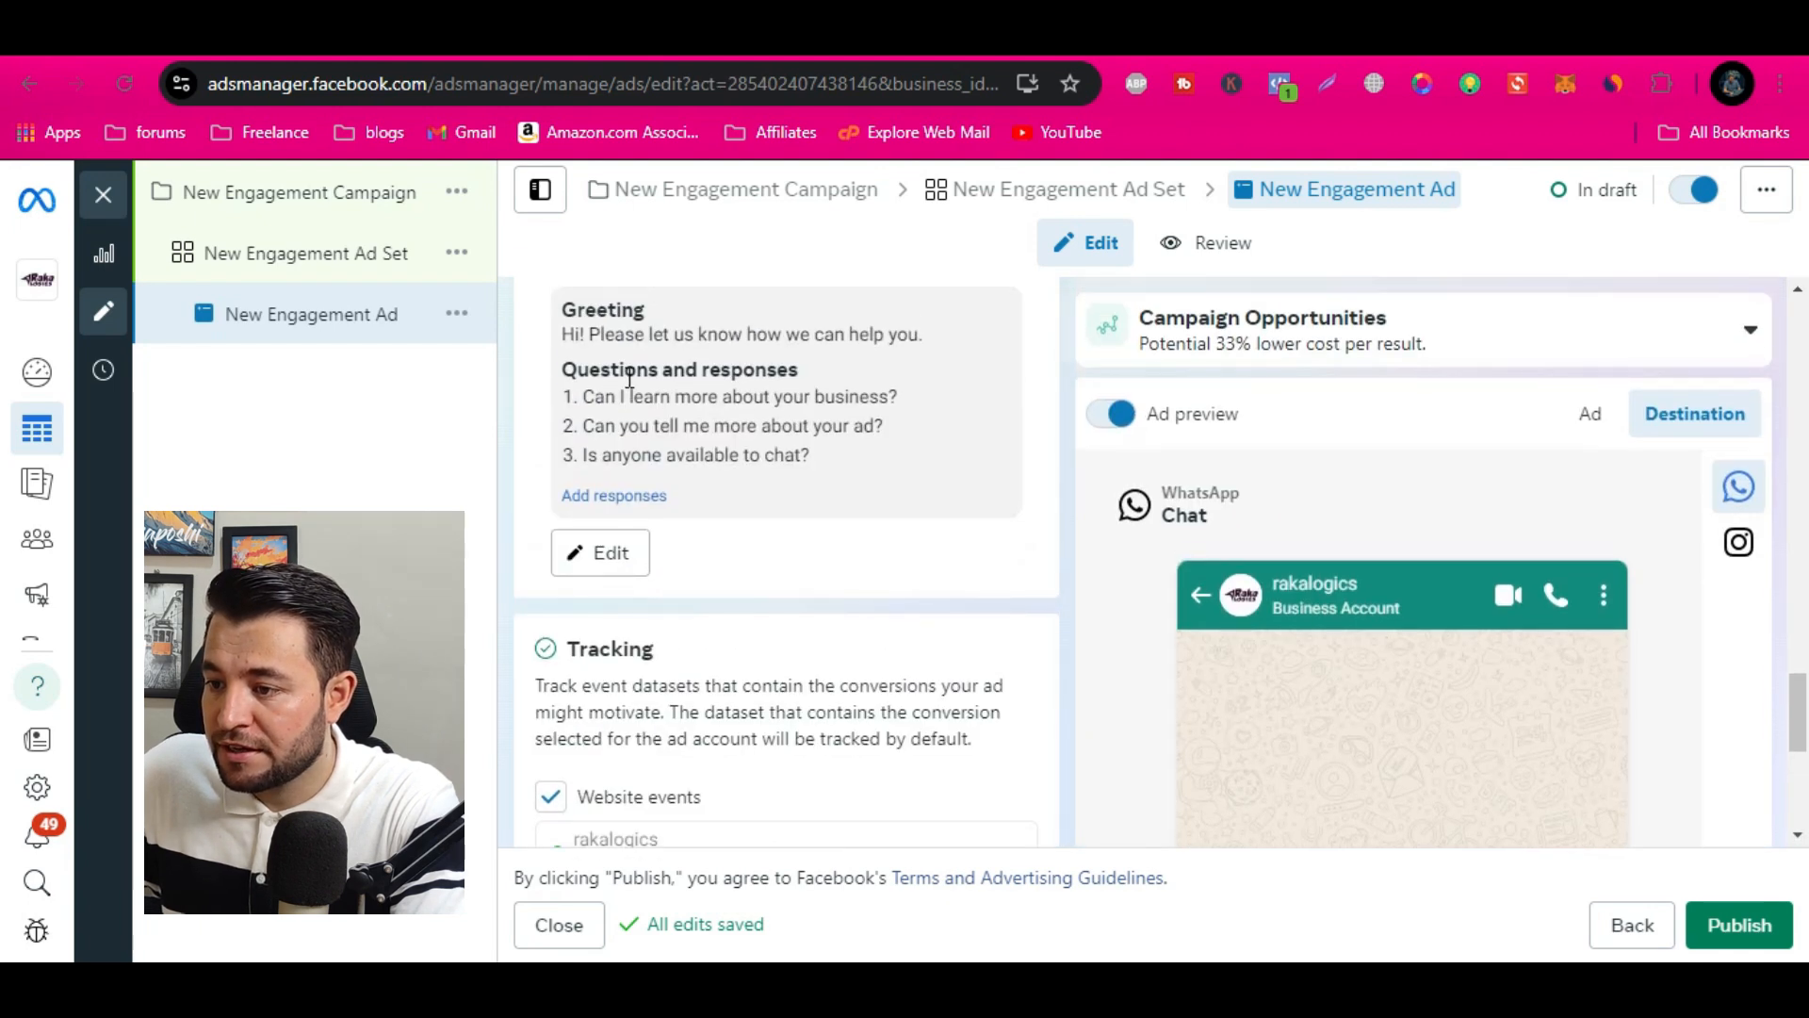
# Open the message template for editing, review its greeting and frequently asked questions with their automated responses, and close it without saving
pyautogui.click(591, 682)
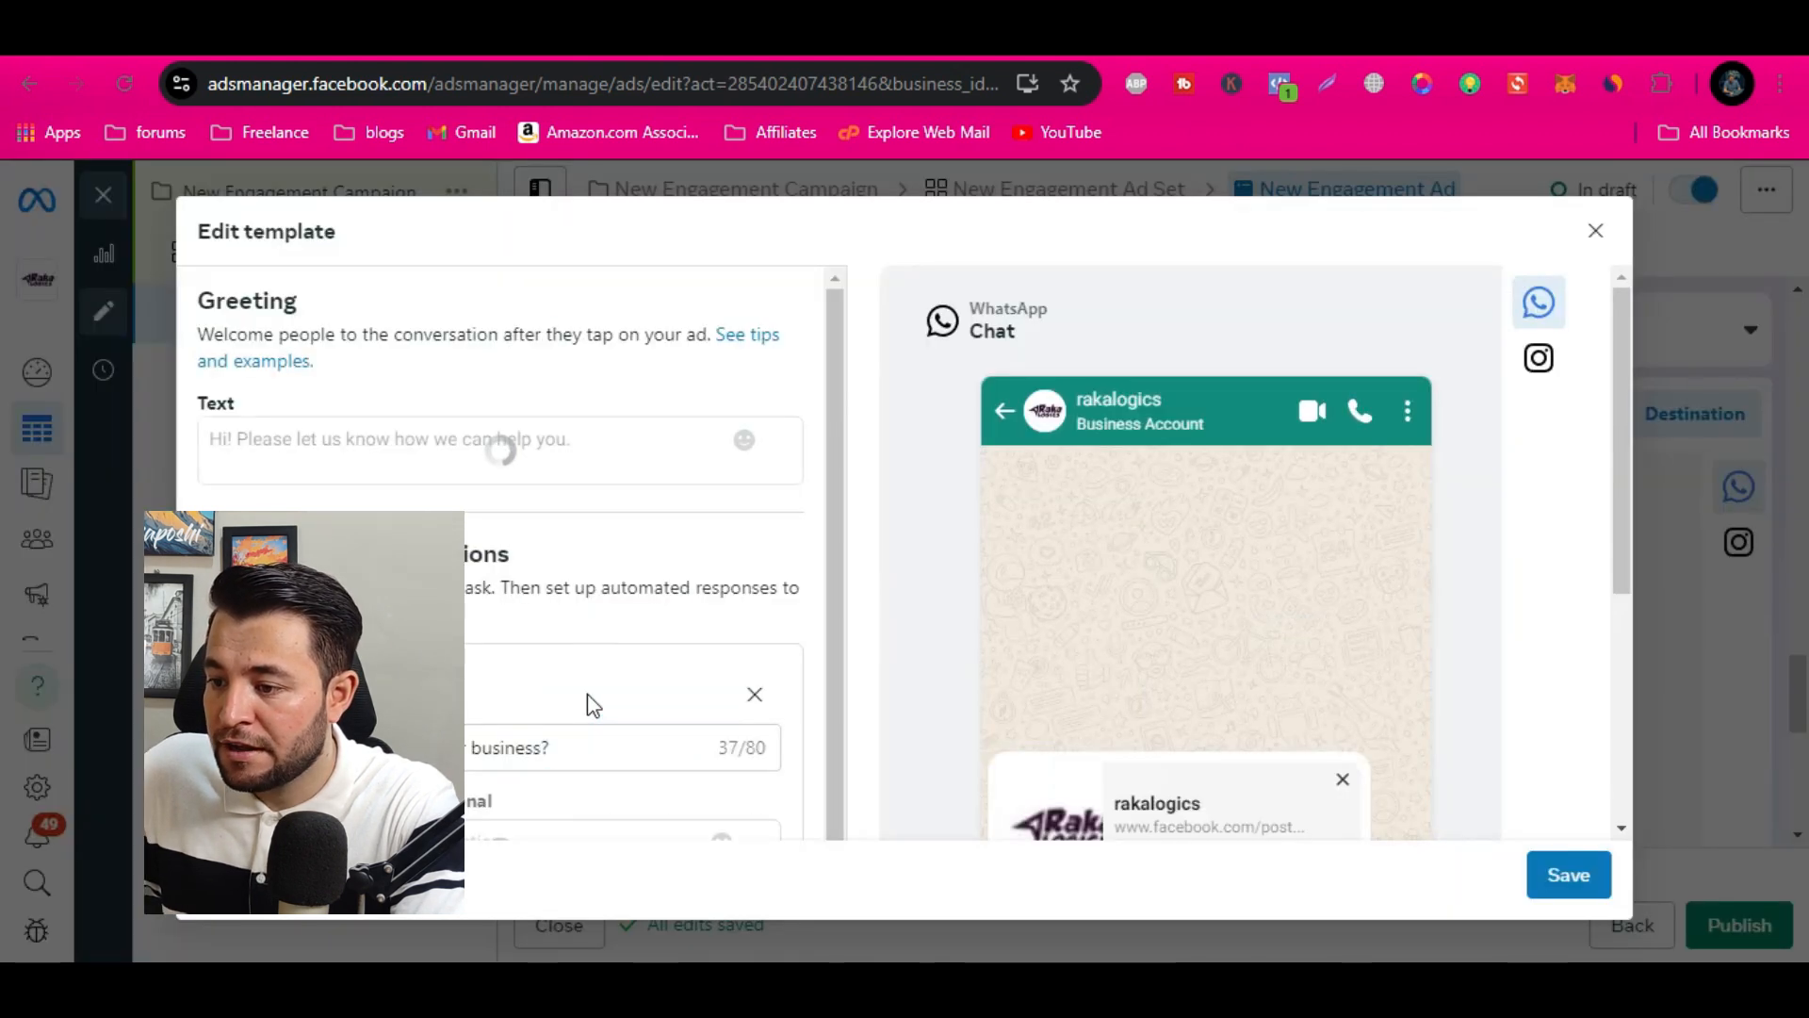
pyautogui.scroll(-2, 471, 660)
pyautogui.tripleClick(465, 614)
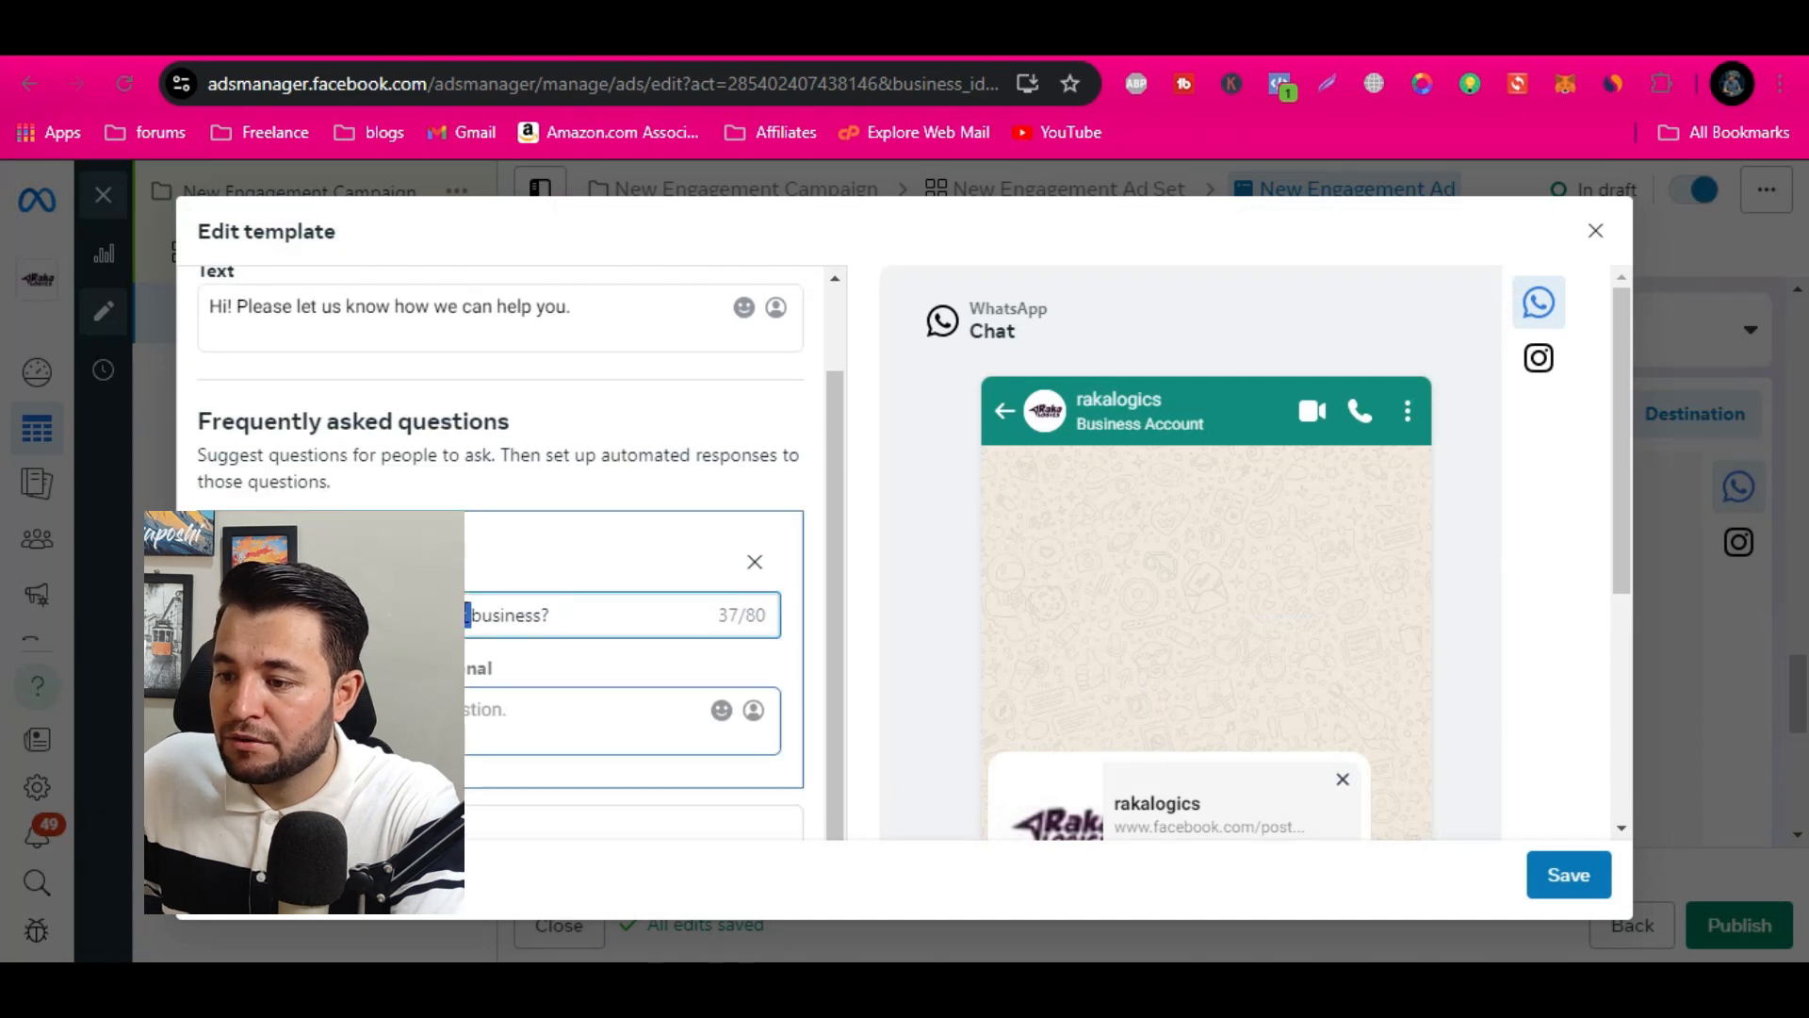
pyautogui.scroll(-3, 464, 613)
pyautogui.scroll(-1, 443, 620)
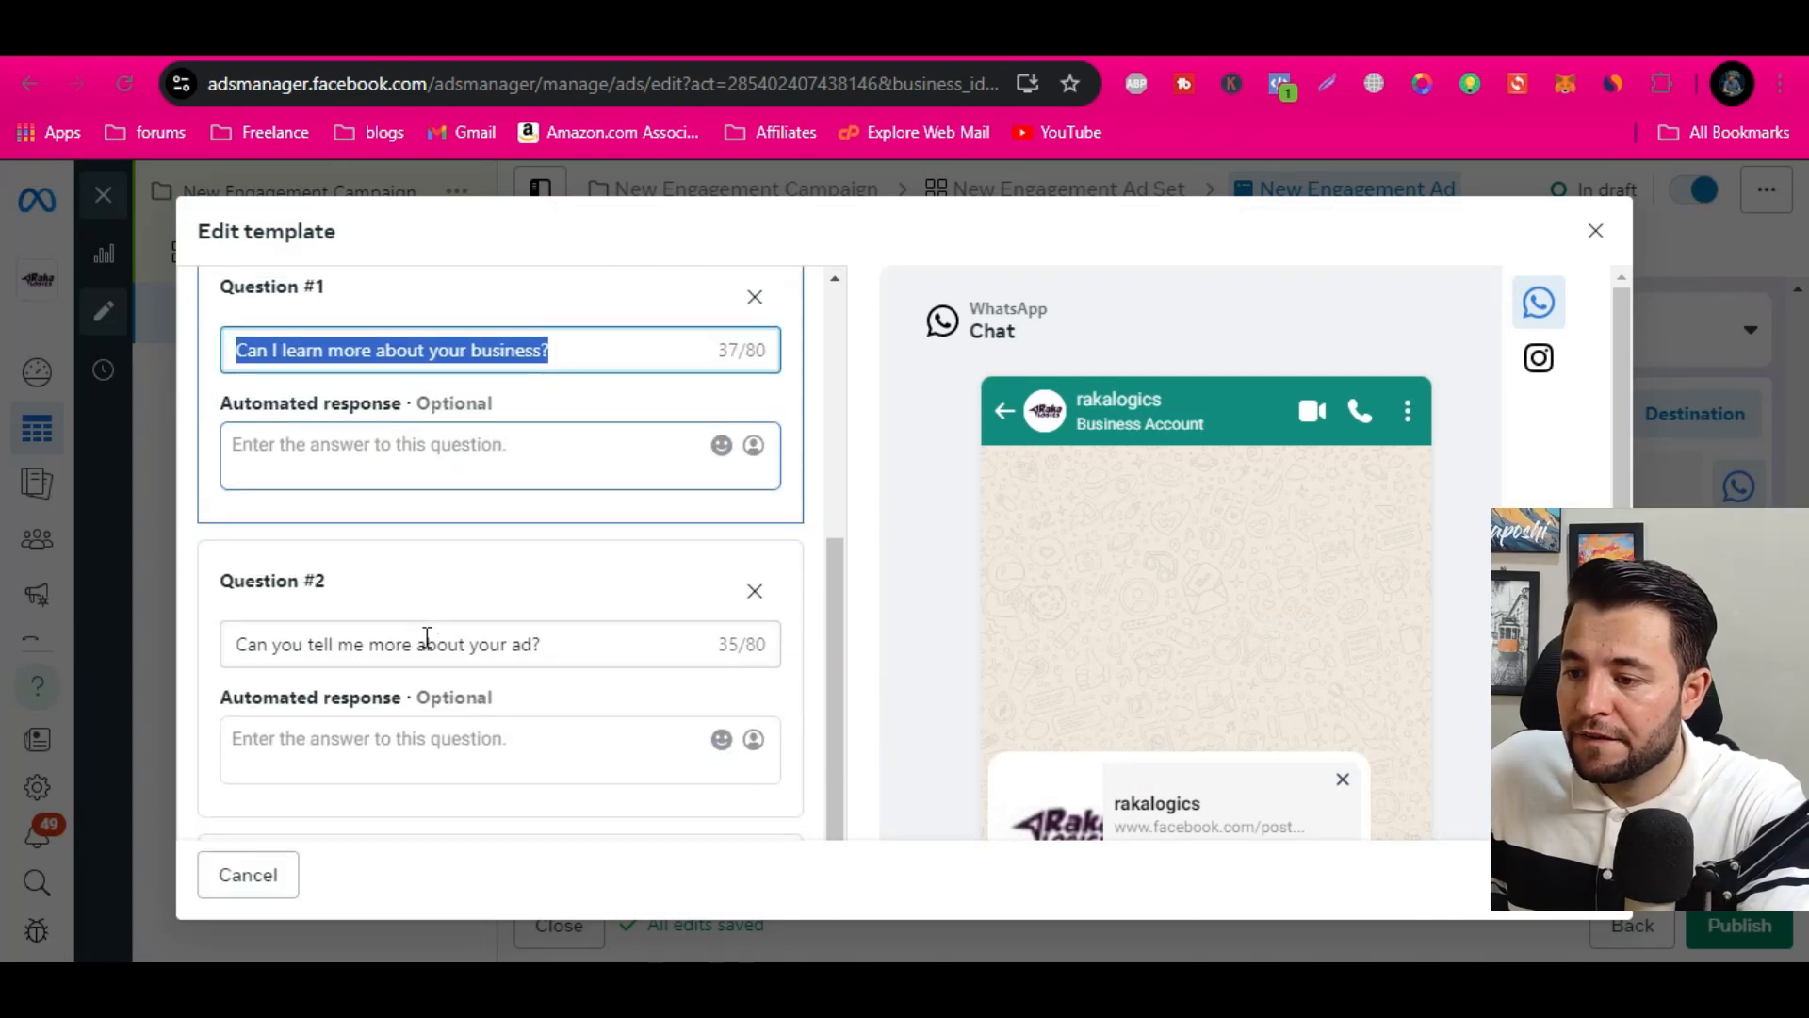
pyautogui.tripleClick(427, 644)
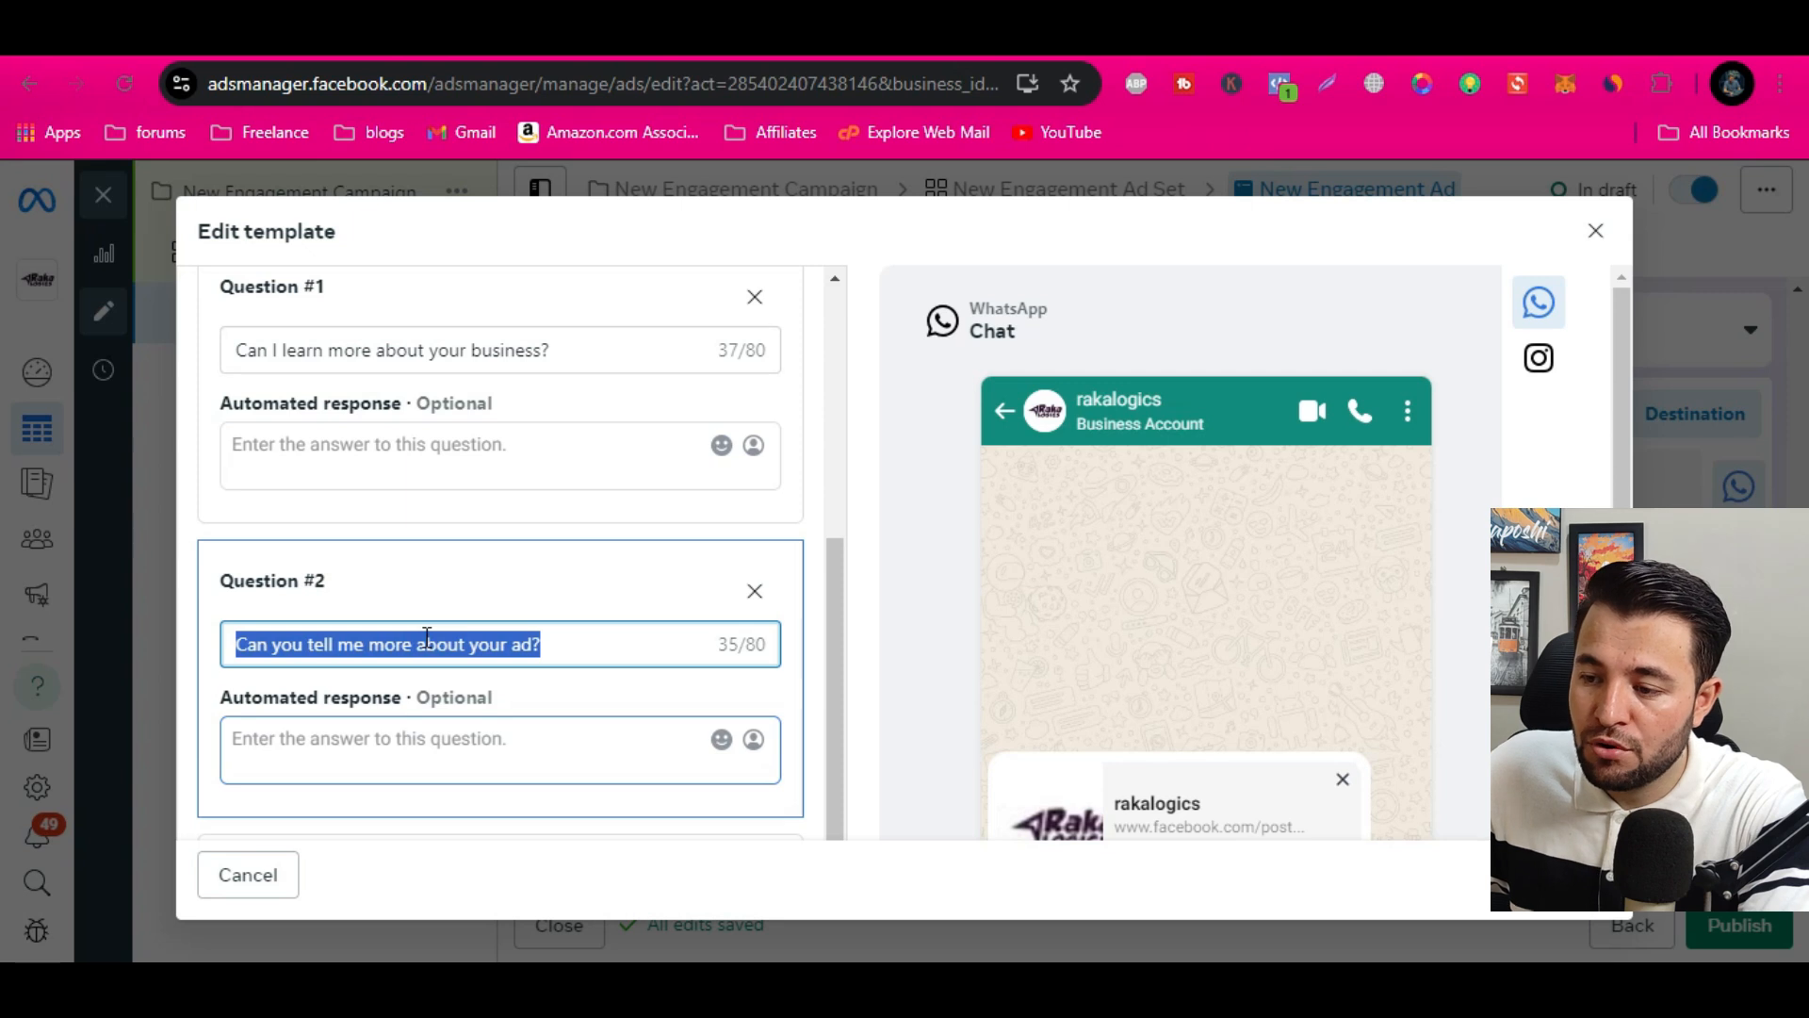
pyautogui.scroll(-4, 427, 638)
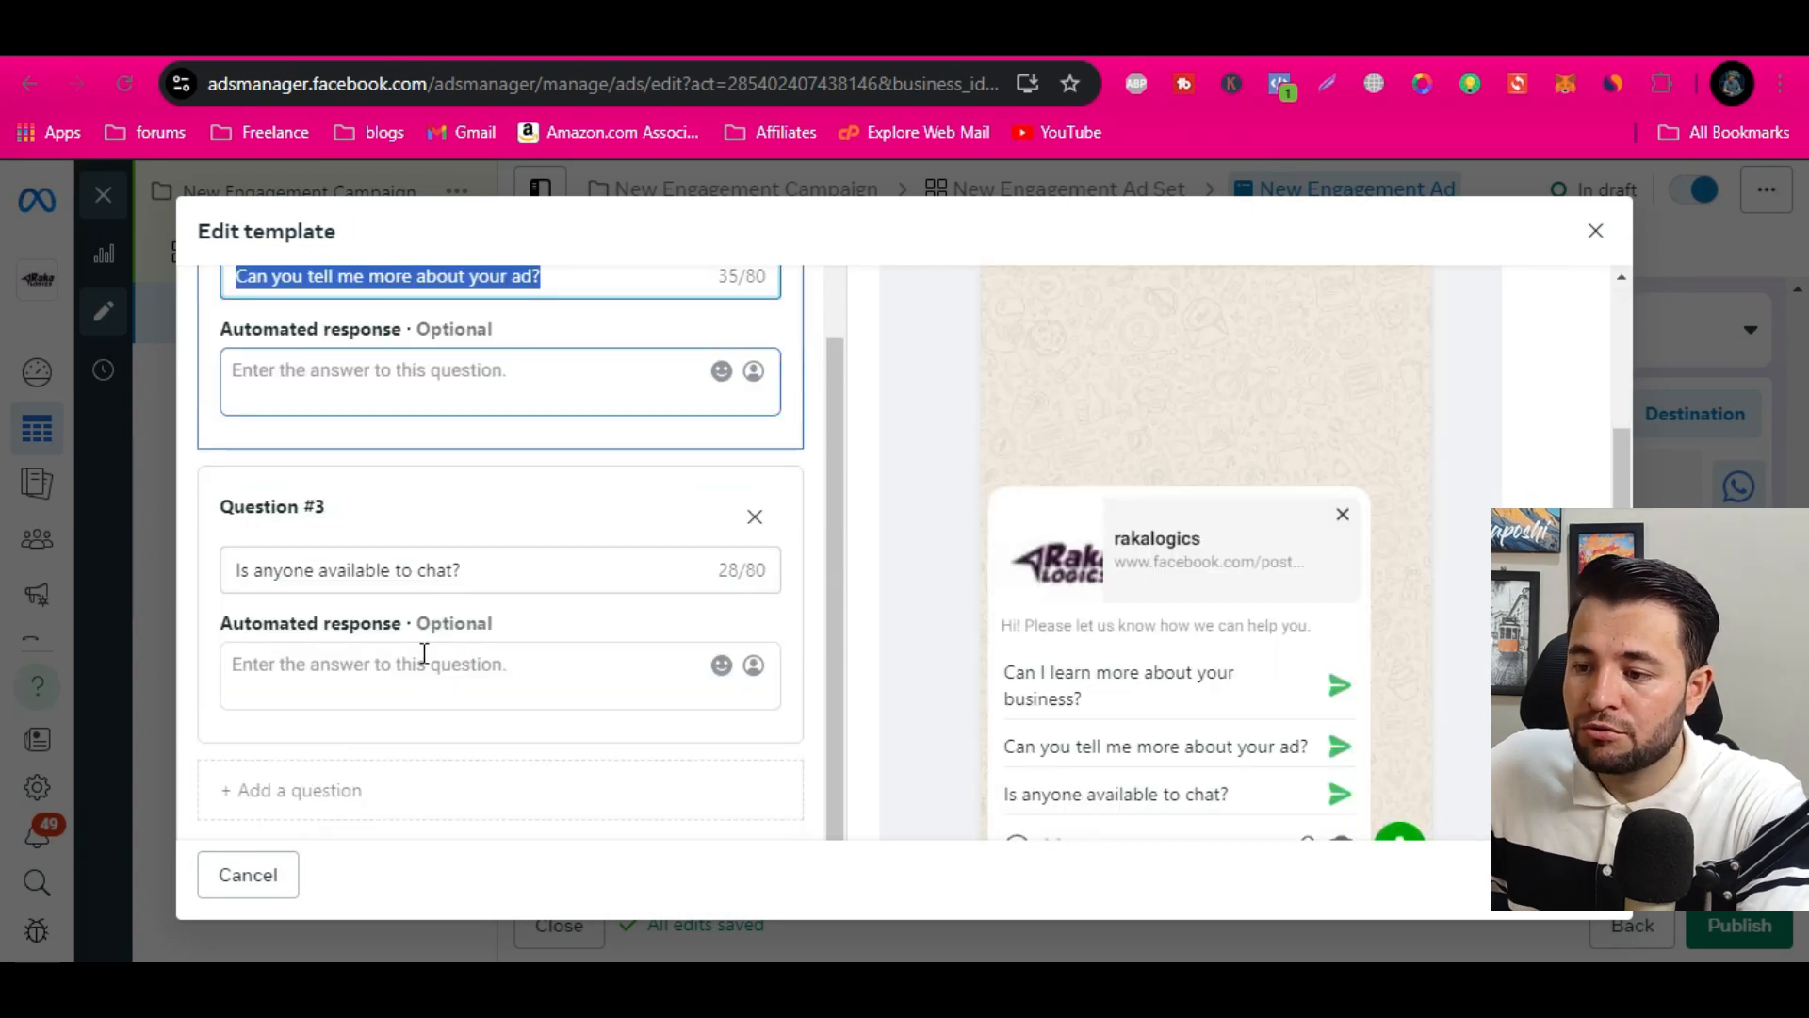
pyautogui.tripleClick(401, 569)
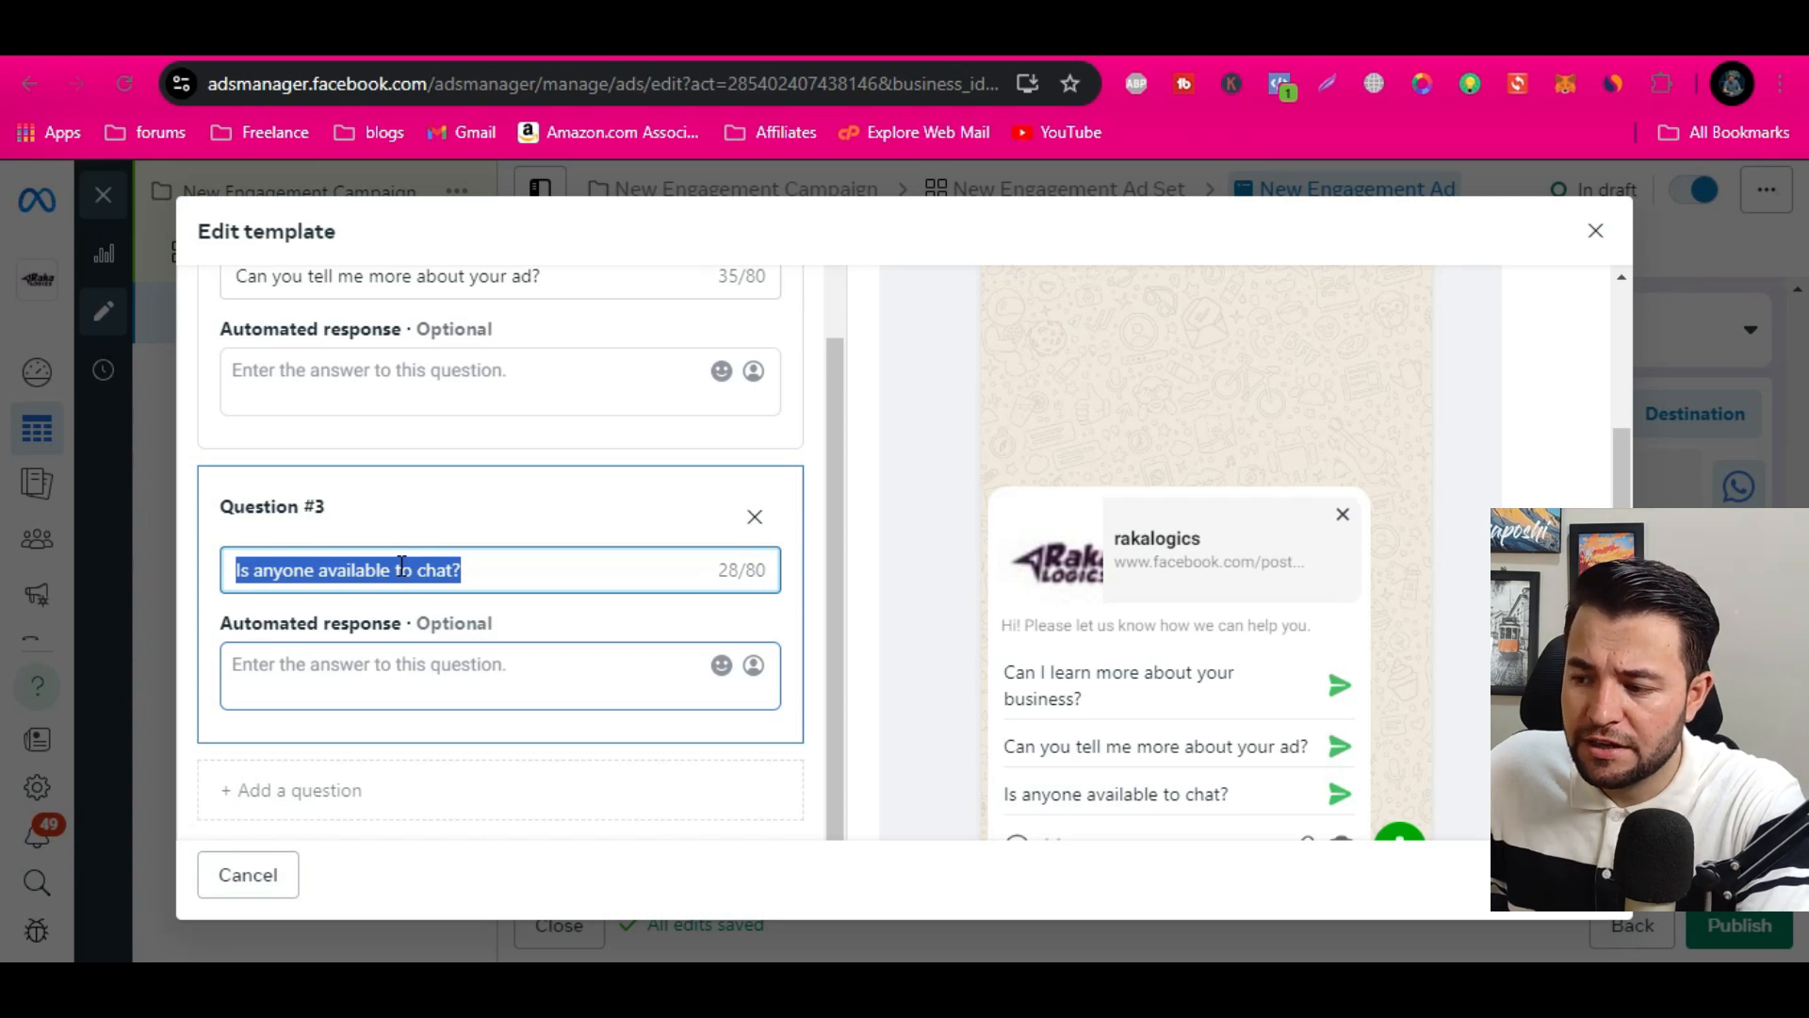
pyautogui.scroll(1, 603, 571)
pyautogui.scroll(-2, 1161, 712)
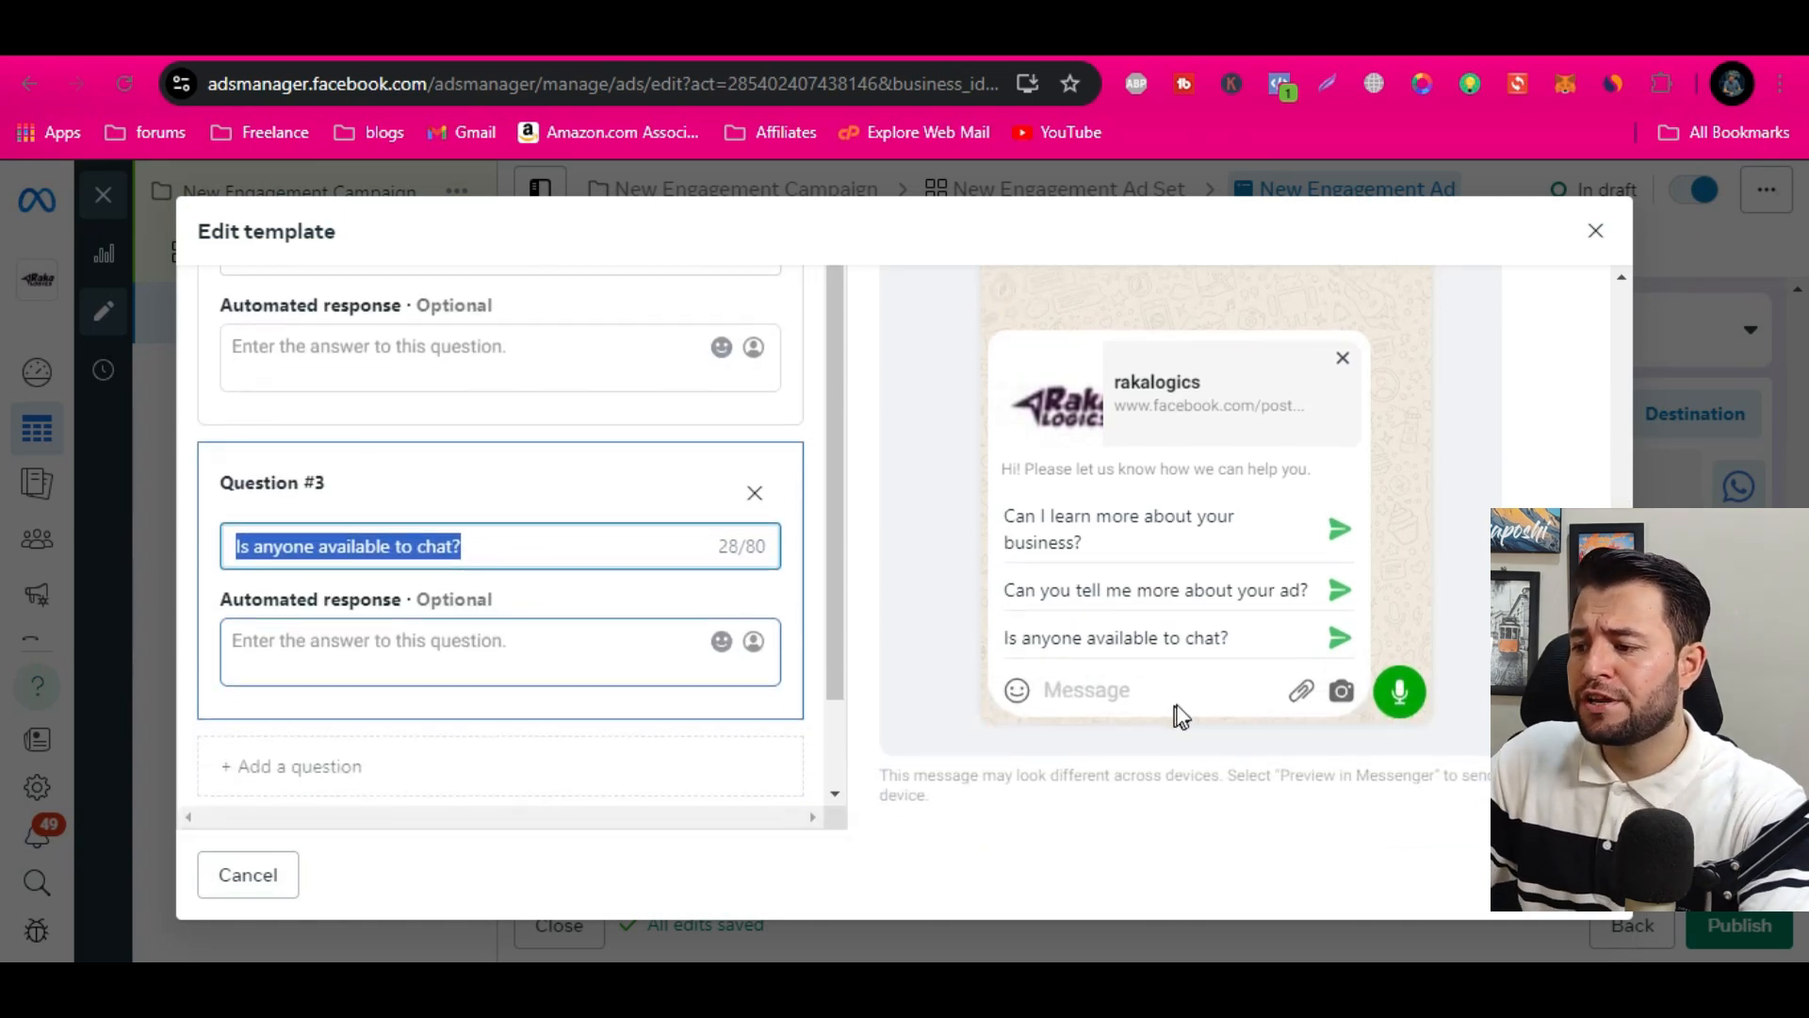
pyautogui.click(1595, 230)
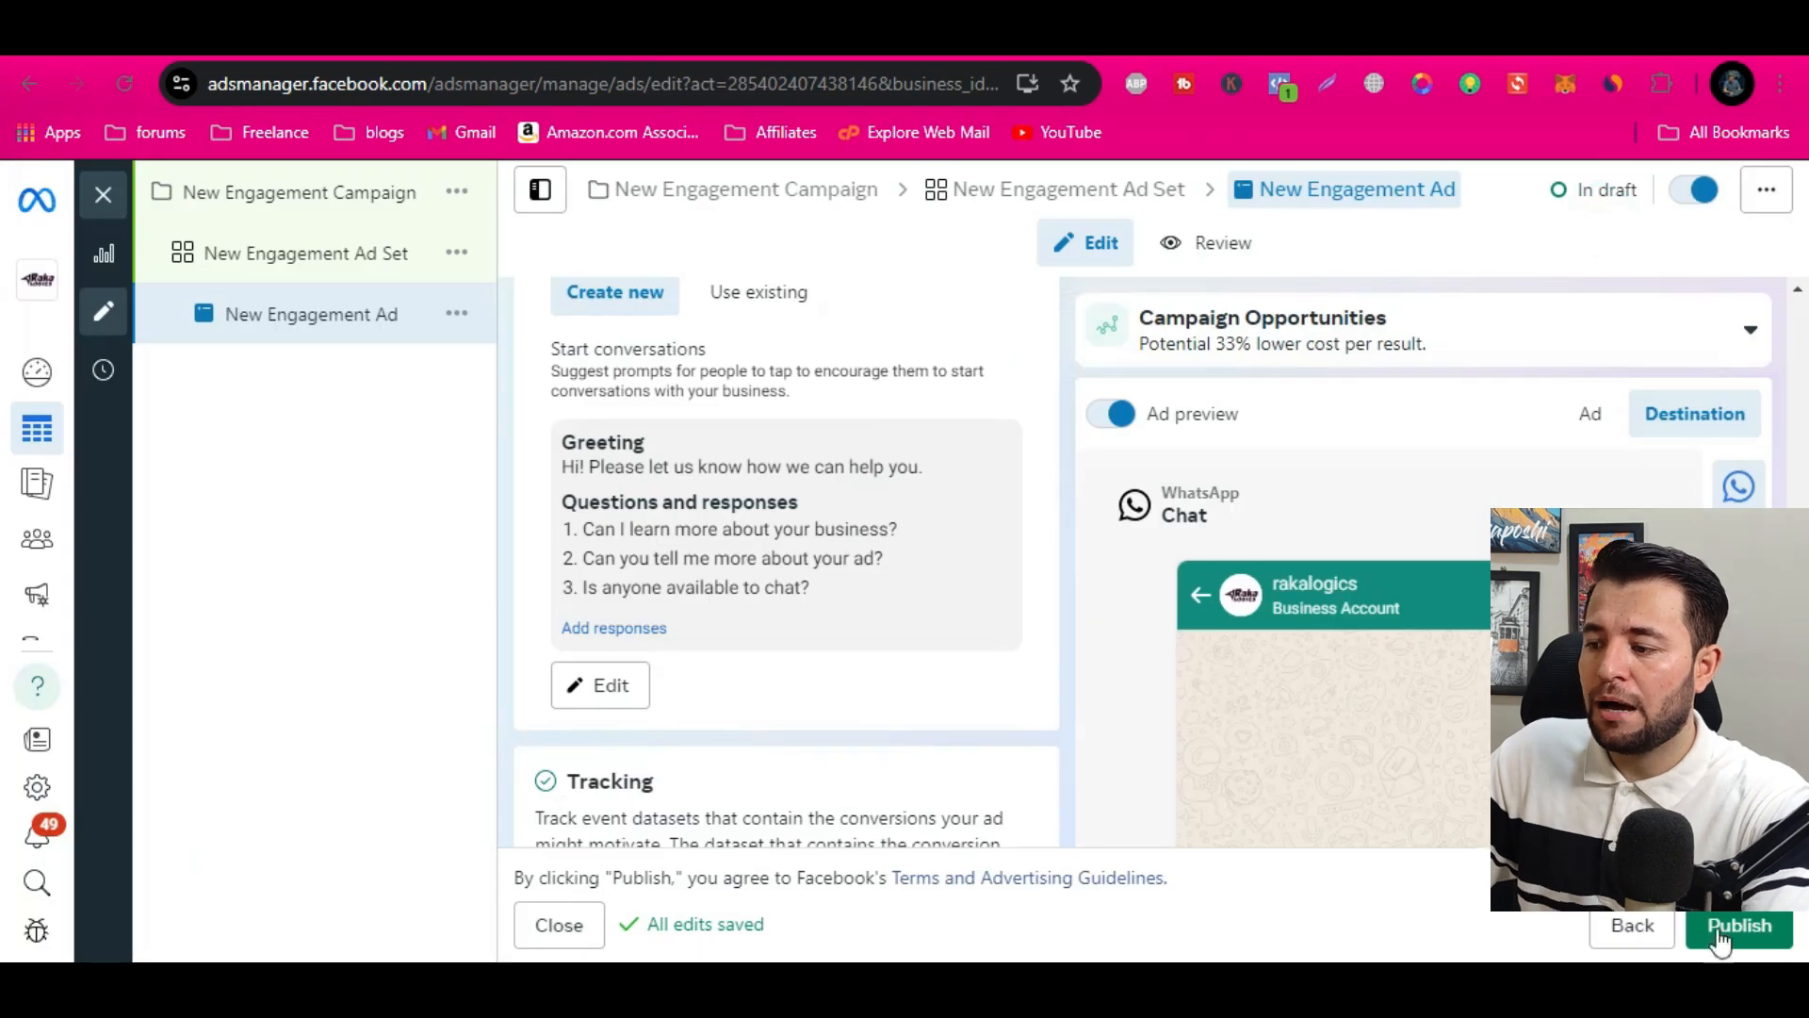